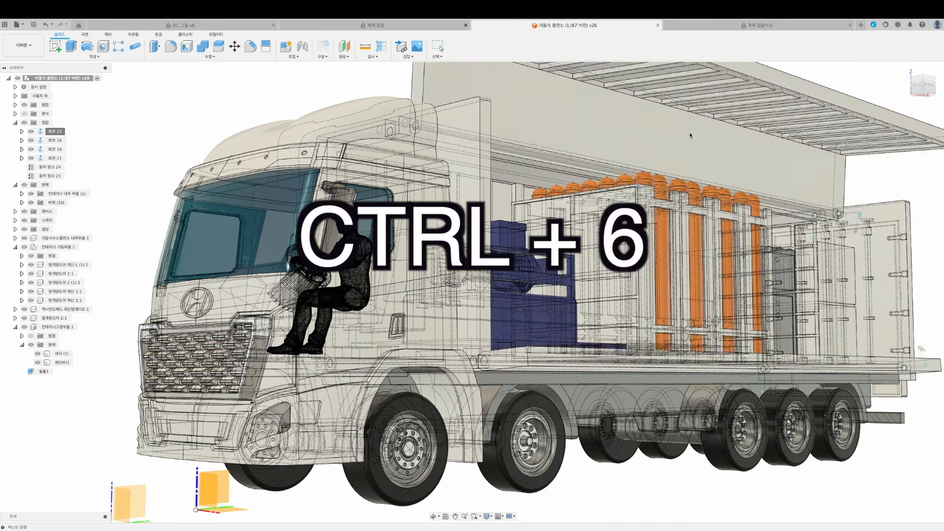
Show the truck shaded with visible edges only and examine its opening container doors from the front around to the rear.
{"action": "key", "text": "ctrl+6"}
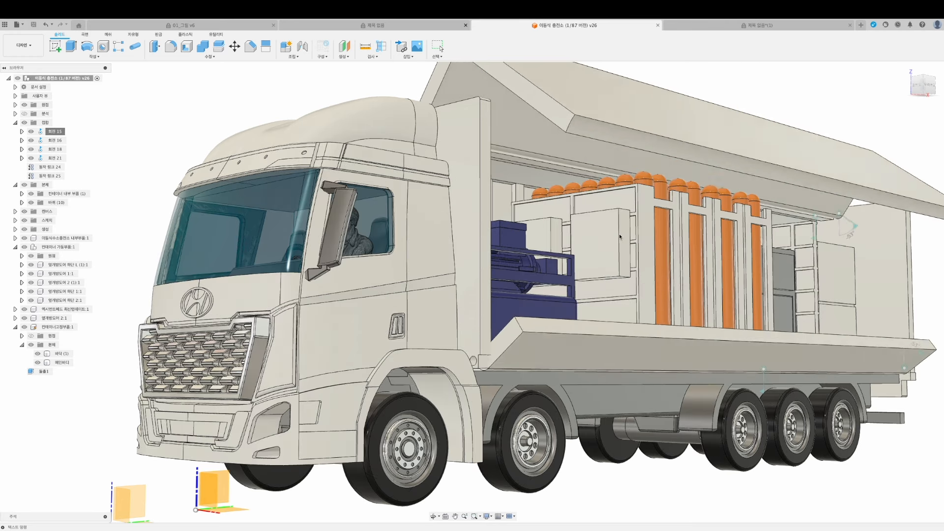
{"action": "scroll", "coordinate": [750, 286], "scroll_direction": "up", "scroll_amount": 4}
{"action": "scroll", "coordinate": [748, 286], "scroll_direction": "down", "scroll_amount": 6}
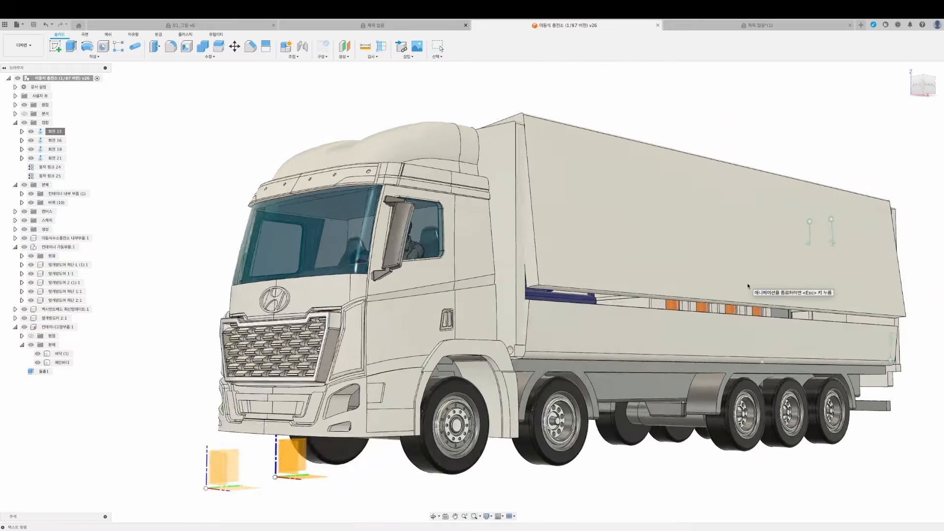
{"action": "scroll", "coordinate": [743, 288], "scroll_direction": "up", "scroll_amount": 2}
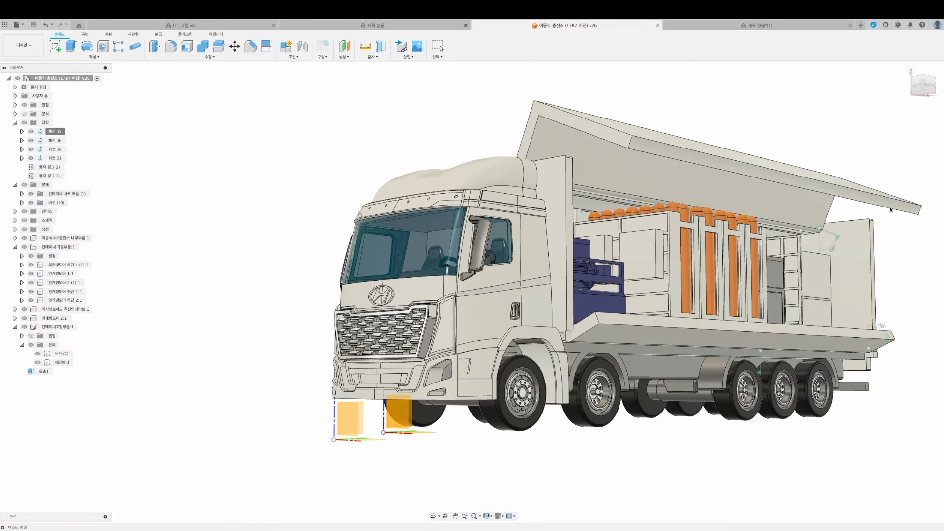
{"action": "scroll", "coordinate": [742, 289], "scroll_direction": "up", "scroll_amount": 5}
{"action": "scroll", "coordinate": [691, 273], "scroll_direction": "down", "scroll_amount": 6}
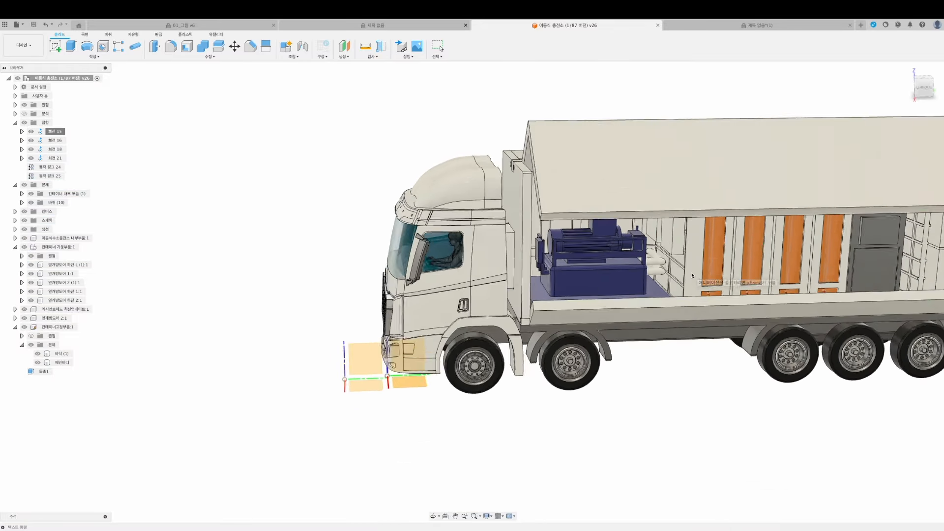
{"action": "middle_click_drag", "start_coordinate": [692, 382], "coordinate": [585, 379], "text": "shift"}
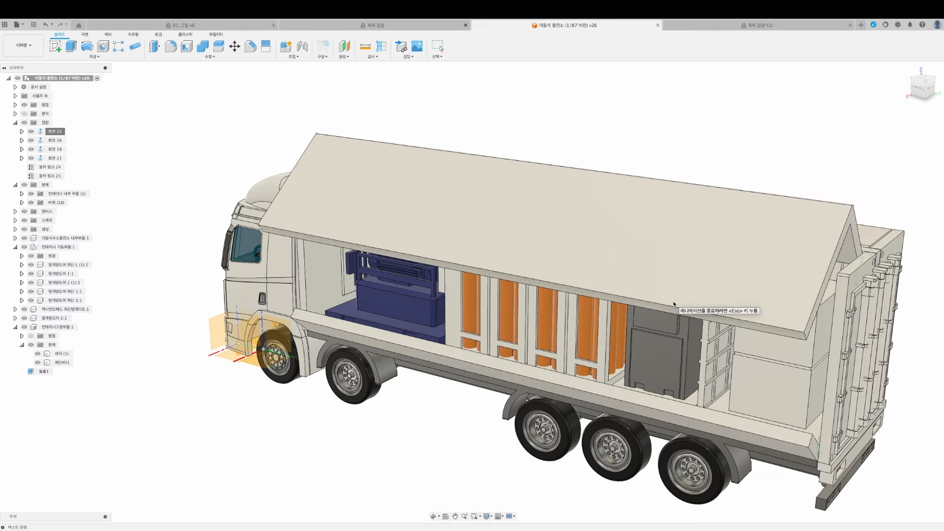
{"action": "middle_click_drag", "start_coordinate": [674, 301], "coordinate": [525, 295], "text": "shift"}
{"action": "scroll", "coordinate": [563, 261], "scroll_direction": "up", "scroll_amount": 5}
{"action": "scroll", "coordinate": [578, 220], "scroll_direction": "down", "scroll_amount": 3}
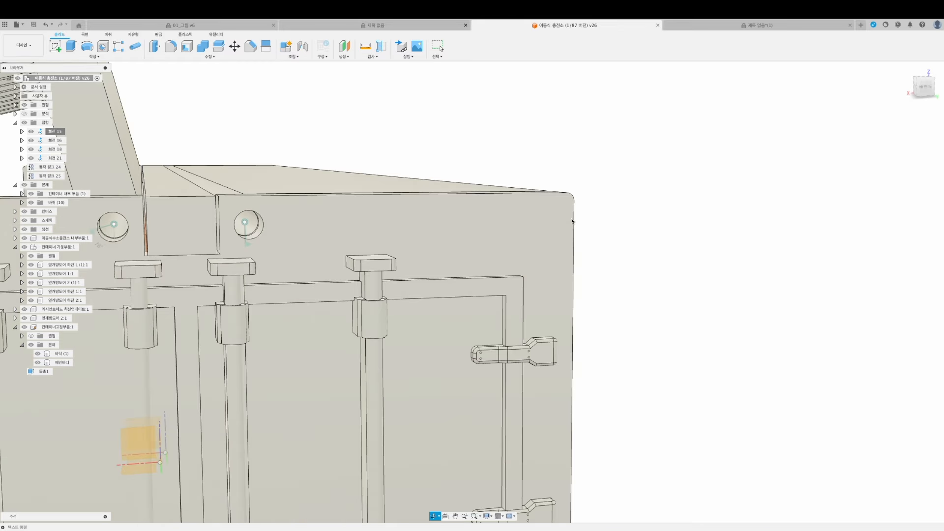
Show hidden edges in a straight rear view of the container and examine the pivot holes of the wing doors up close.
{"action": "left_click", "coordinate": [923, 88]}
{"action": "scroll", "coordinate": [323, 151], "scroll_direction": "up", "scroll_amount": 3}
{"action": "middle_click_drag", "start_coordinate": [322, 151], "coordinate": [497, 317]}
{"action": "scroll", "coordinate": [494, 309], "scroll_direction": "down", "scroll_amount": 2}
{"action": "scroll", "coordinate": [480, 253], "scroll_direction": "up", "scroll_amount": 4}
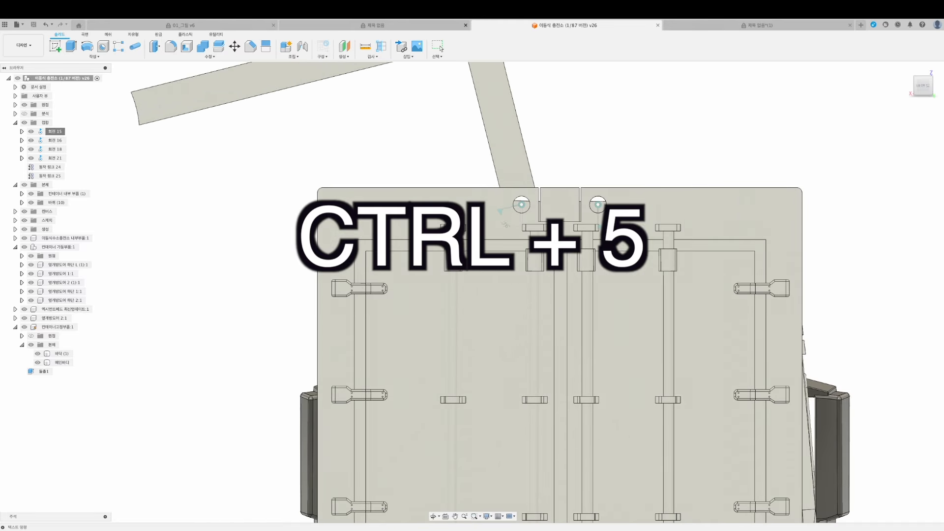
{"action": "key", "text": "ctrl+5"}
{"action": "scroll", "coordinate": [532, 201], "scroll_direction": "up", "scroll_amount": 6}
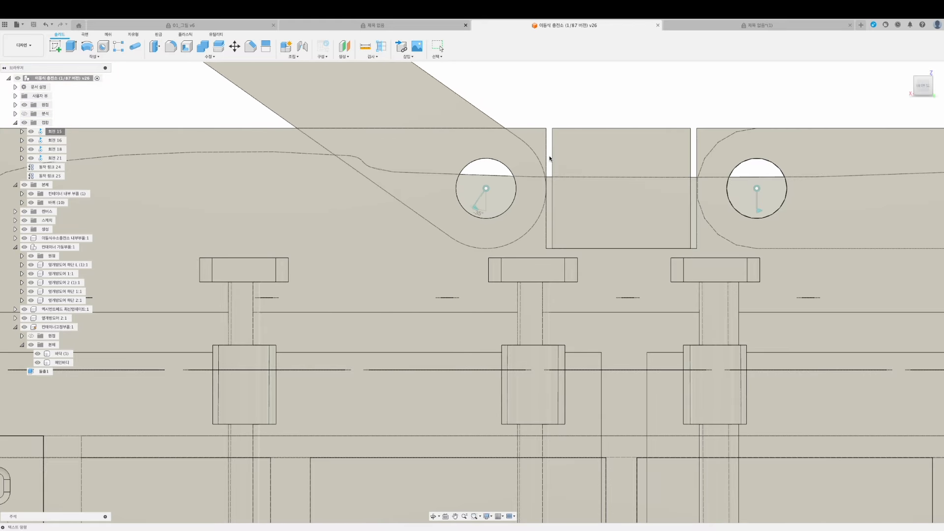
{"action": "scroll", "coordinate": [401, 277], "scroll_direction": "up", "scroll_amount": 4}
{"action": "scroll", "coordinate": [399, 276], "scroll_direction": "down", "scroll_amount": 5}
{"action": "scroll", "coordinate": [399, 278], "scroll_direction": "down", "scroll_amount": 7}
{"action": "middle_click_drag", "start_coordinate": [400, 278], "coordinate": [526, 167]}
{"action": "scroll", "coordinate": [527, 167], "scroll_direction": "up", "scroll_amount": 1}
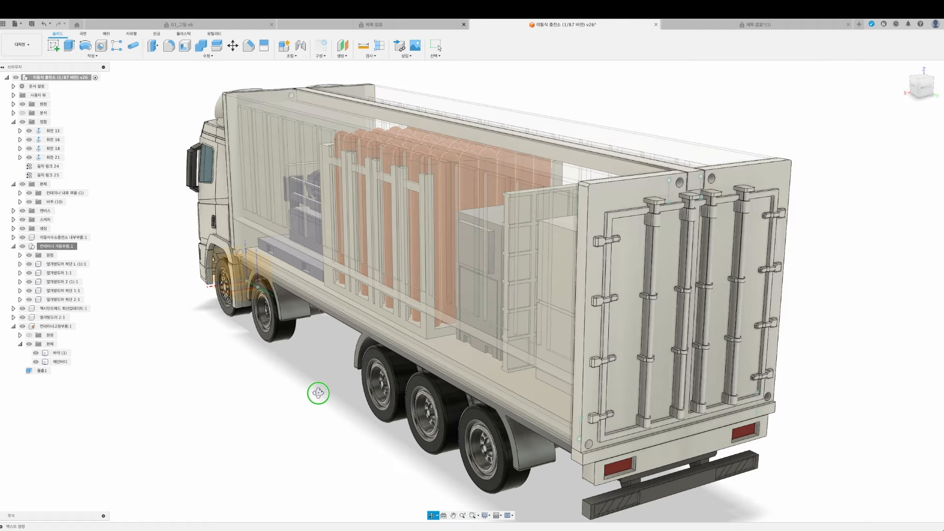
{"action": "middle_click_drag", "start_coordinate": [318, 393], "coordinate": [322, 392], "text": "shift"}
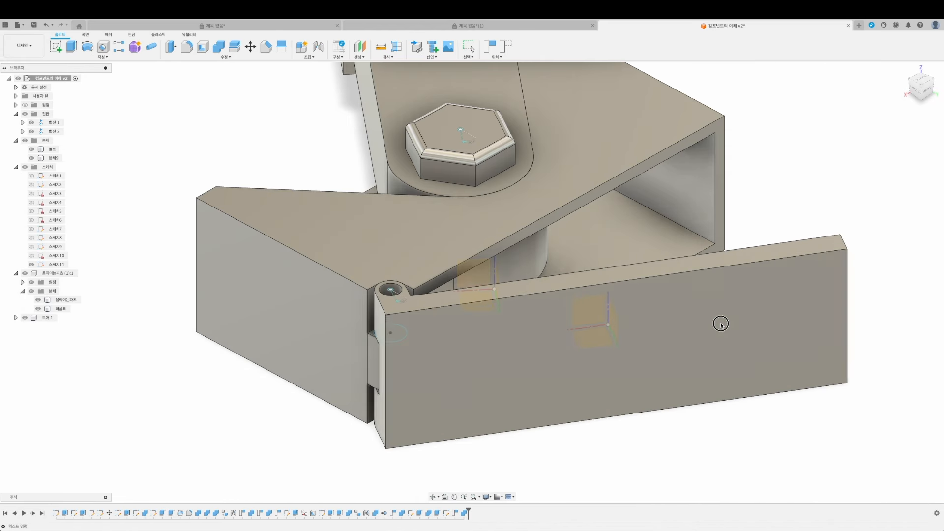
Examine the hinged arrow assembly up close and swing its moving parts about the revolute joints to check their motion.
{"action": "scroll", "coordinate": [721, 325], "scroll_direction": "up", "scroll_amount": 2}
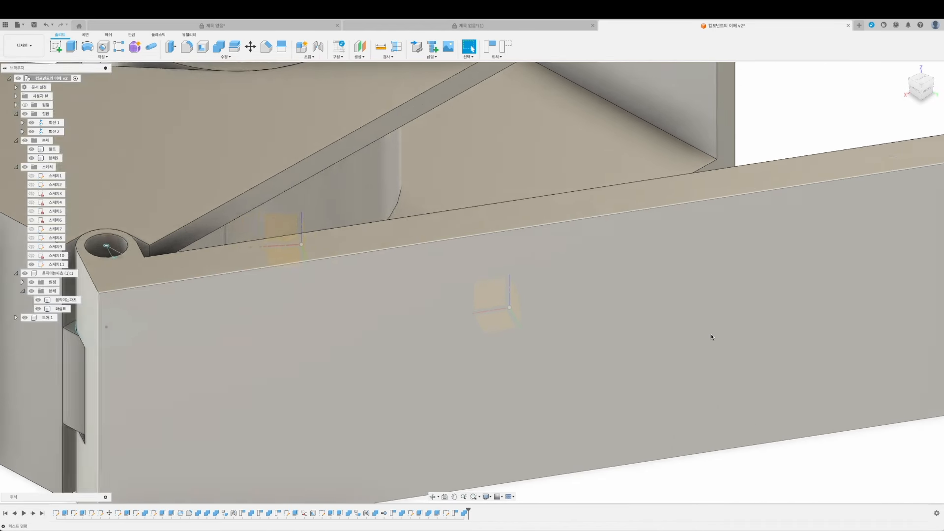
{"action": "scroll", "coordinate": [712, 338], "scroll_direction": "down", "scroll_amount": 8}
{"action": "scroll", "coordinate": [605, 225], "scroll_direction": "up", "scroll_amount": 1}
{"action": "scroll", "coordinate": [605, 225], "scroll_direction": "up", "scroll_amount": 2}
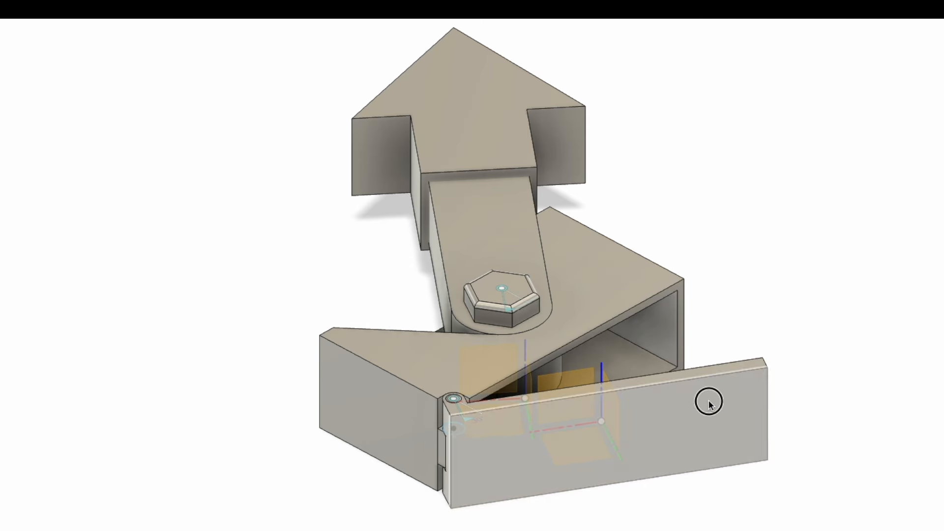
{"action": "middle_click_drag", "start_coordinate": [721, 397], "coordinate": [109, 302], "text": "shift"}
{"action": "left_click_drag", "start_coordinate": [2, 267], "coordinate": [259, 328]}
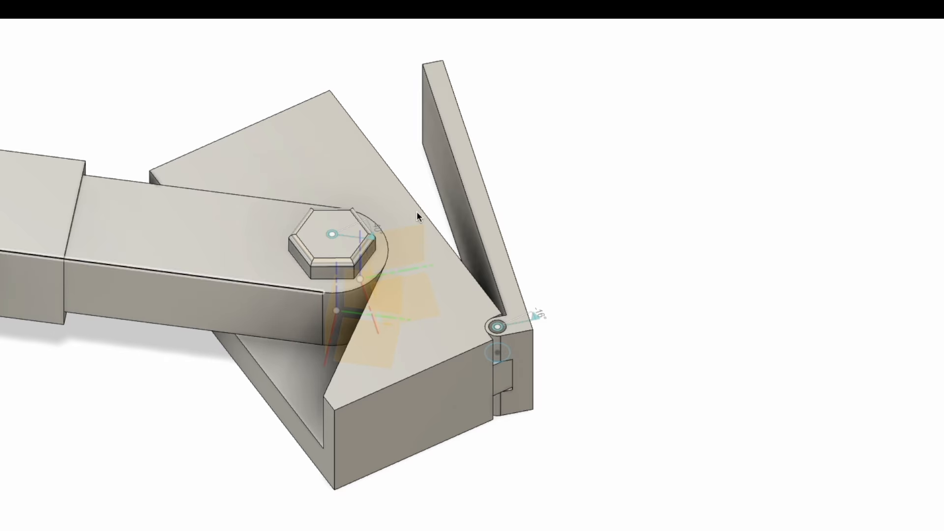
{"action": "left_click_drag", "start_coordinate": [447, 133], "coordinate": [660, 432]}
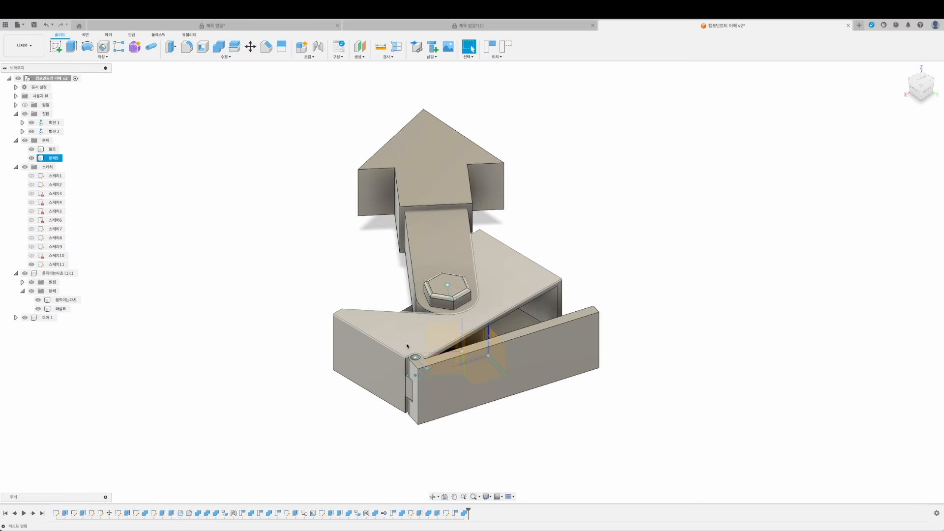
{"action": "middle_click_drag", "start_coordinate": [656, 297], "coordinate": [586, 202], "text": "shift"}
{"action": "left_click", "coordinate": [587, 203]}
{"action": "left_click_drag", "start_coordinate": [586, 203], "coordinate": [499, 156]}
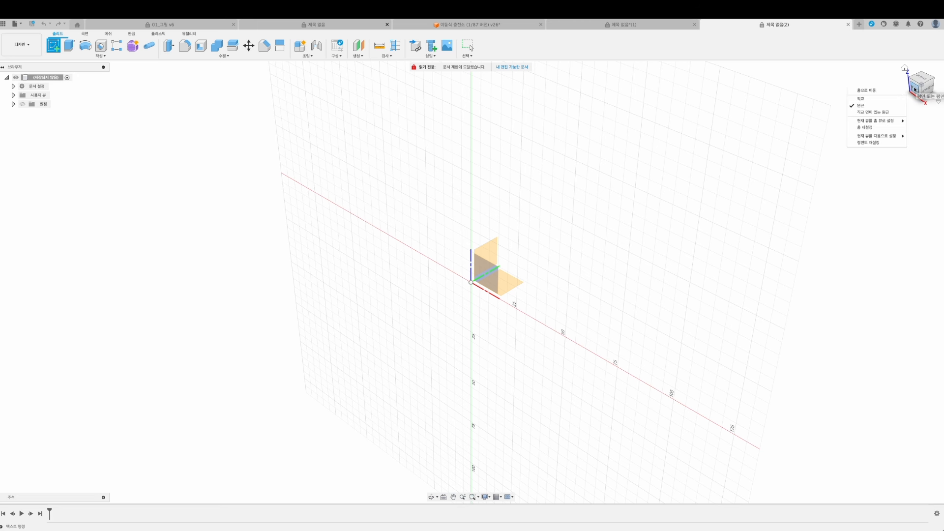
Switch to orthographic view and sketch a rectangle about 175 x 100 mm on the horizontal origin plane.
{"action": "left_click", "coordinate": [898, 100]}
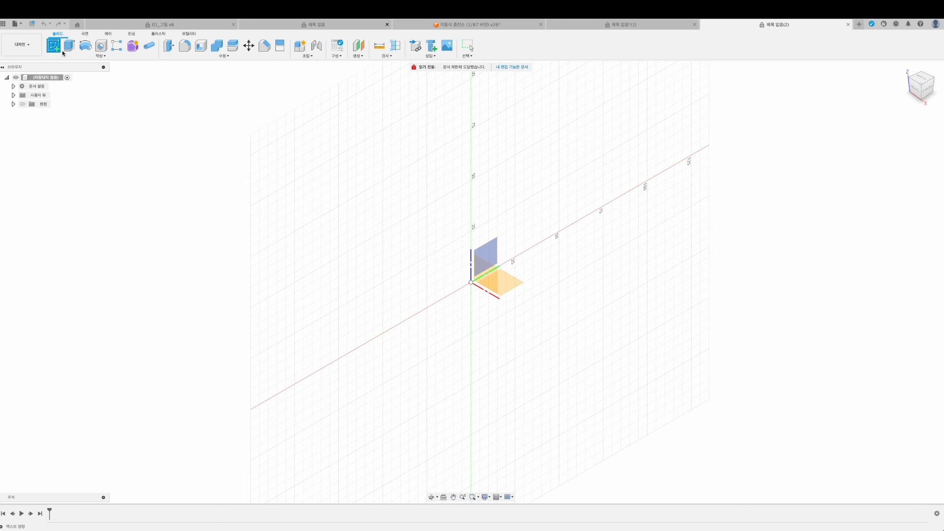
{"action": "left_click", "coordinate": [511, 285]}
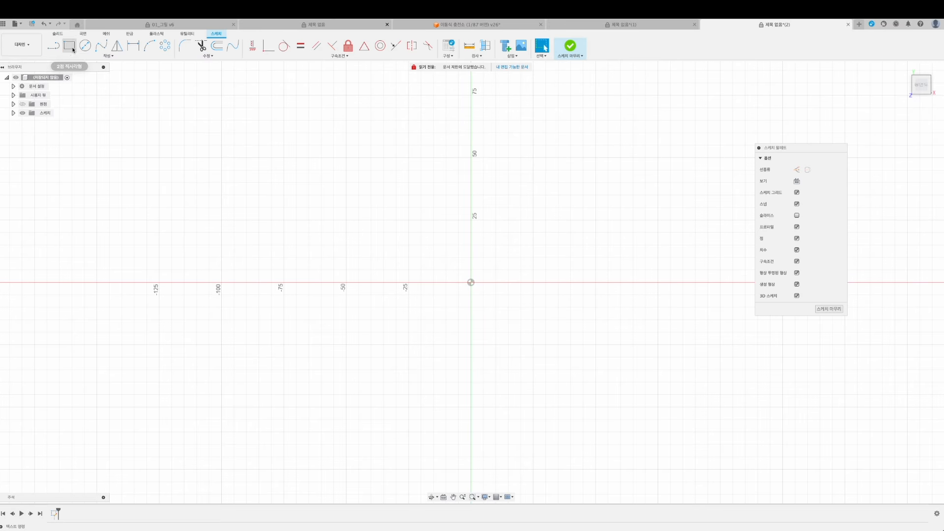
{"action": "left_click", "coordinate": [73, 49]}
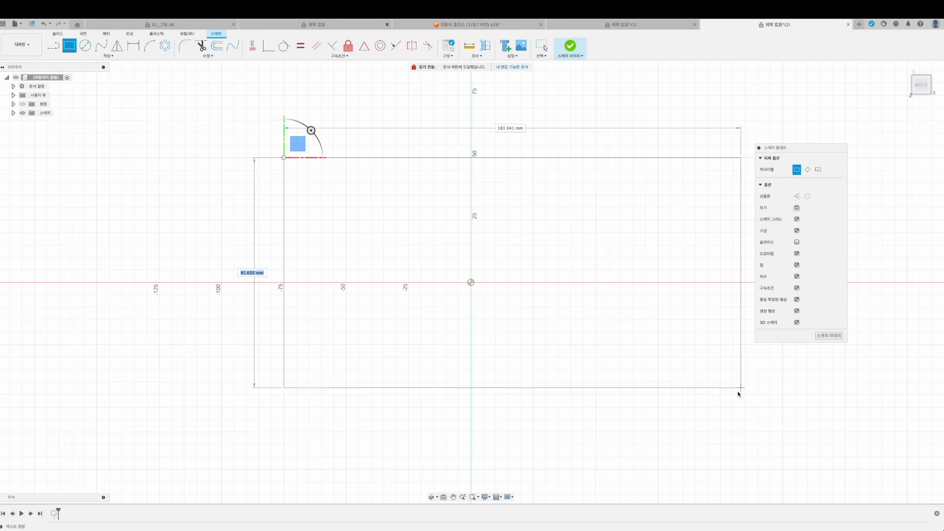
{"action": "left_click", "coordinate": [720, 407]}
{"action": "middle_click_drag", "start_coordinate": [607, 279], "coordinate": [648, 281], "text": "shift"}
{"action": "key", "text": "Escape"}
Extrude the rectangular profile upward into a solid box.
{"action": "left_click", "coordinate": [588, 288]}
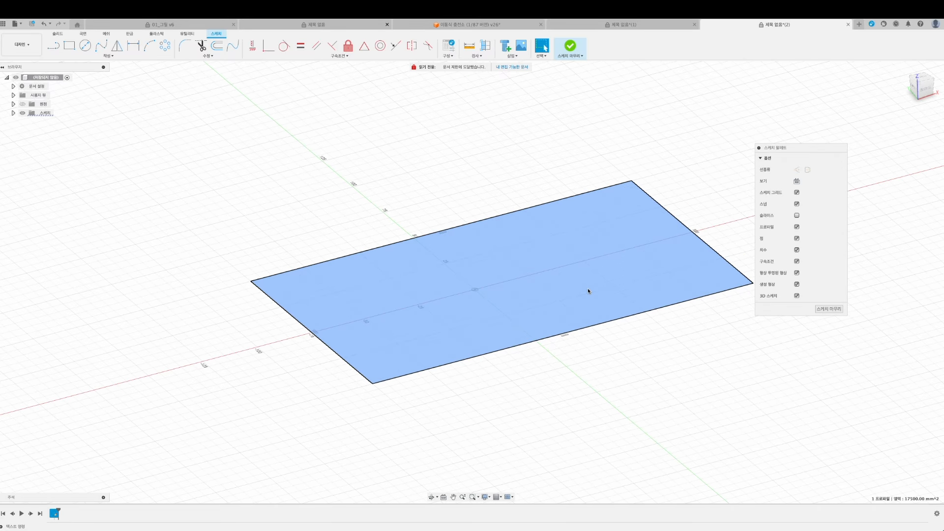
{"action": "key", "text": "e"}
{"action": "left_click_drag", "start_coordinate": [501, 274], "coordinate": [514, 146]}
{"action": "key", "text": "Return"}
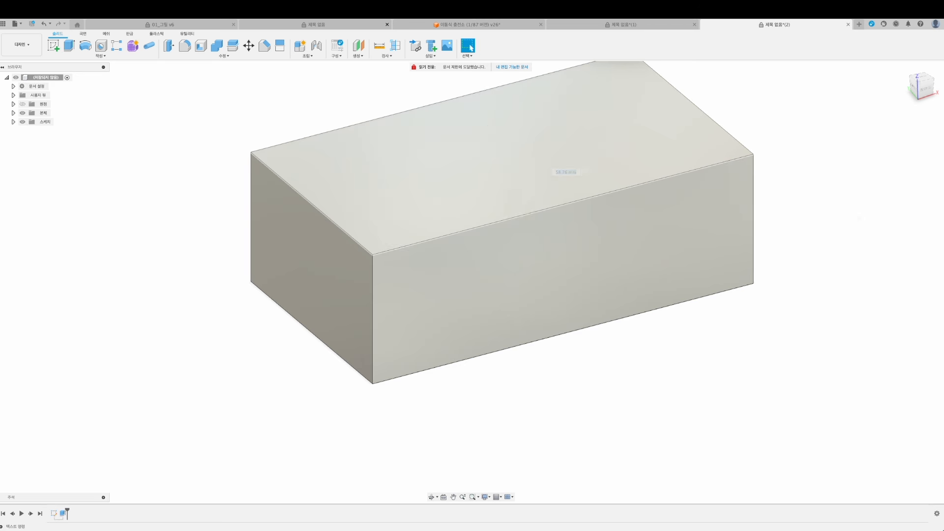
Start a new sketch on the box's large top face.
{"action": "scroll", "coordinate": [508, 251], "scroll_direction": "down", "scroll_amount": 3}
{"action": "middle_click_drag", "start_coordinate": [626, 339], "coordinate": [652, 352], "text": "shift"}
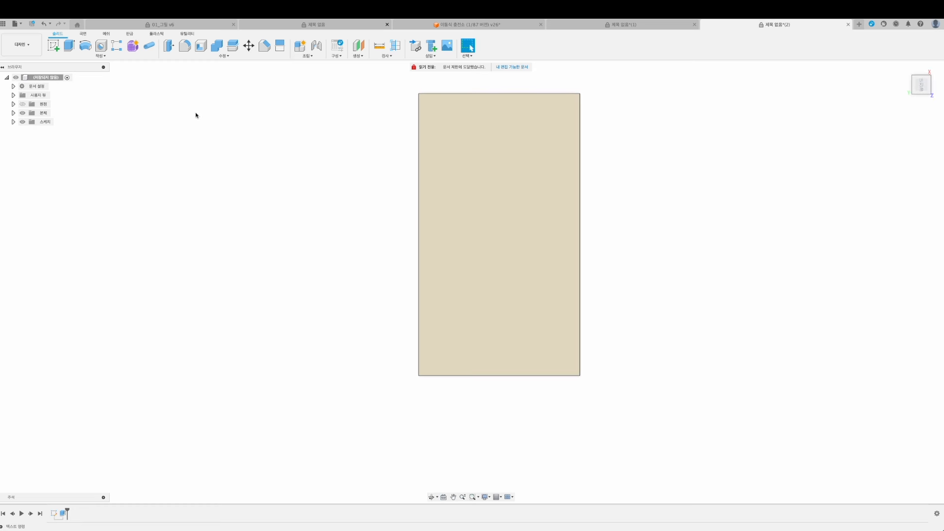
{"action": "middle_click_drag", "start_coordinate": [342, 177], "coordinate": [262, 237]}
{"action": "scroll", "coordinate": [261, 237], "scroll_direction": "up", "scroll_amount": 1}
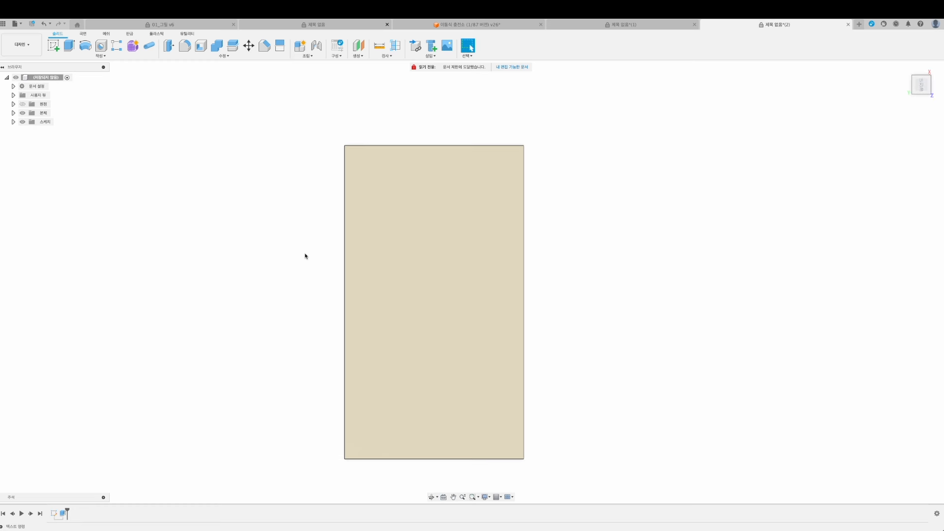
{"action": "scroll", "coordinate": [305, 256], "scroll_direction": "down", "scroll_amount": 3}
{"action": "left_click", "coordinate": [54, 48]}
{"action": "left_click", "coordinate": [453, 252]}
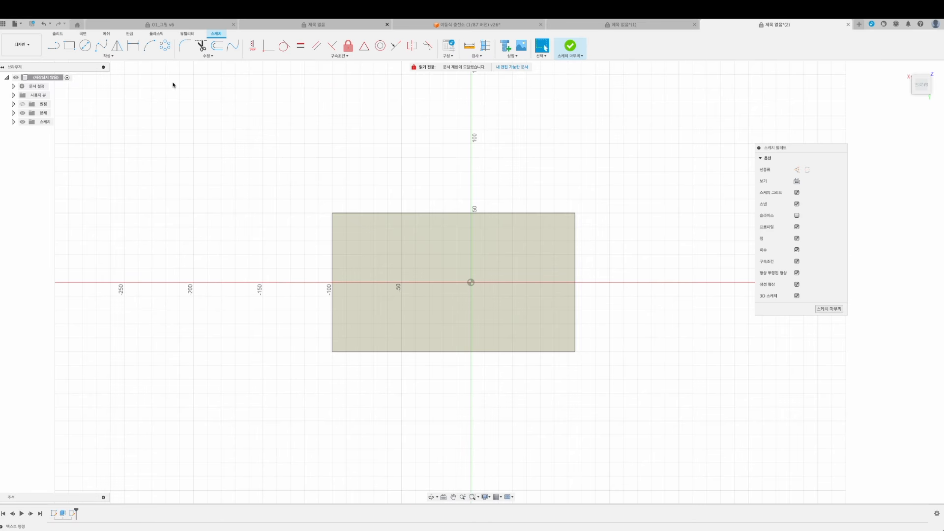
Sketch a rectangle about 54 x 196 mm that starts on the top face and extends past the box's long edge.
{"action": "left_click", "coordinate": [69, 45]}
{"action": "middle_click_drag", "start_coordinate": [435, 98], "coordinate": [429, 163]}
{"action": "scroll", "coordinate": [429, 162], "scroll_direction": "up", "scroll_amount": 1}
{"action": "left_click", "coordinate": [400, 127]}
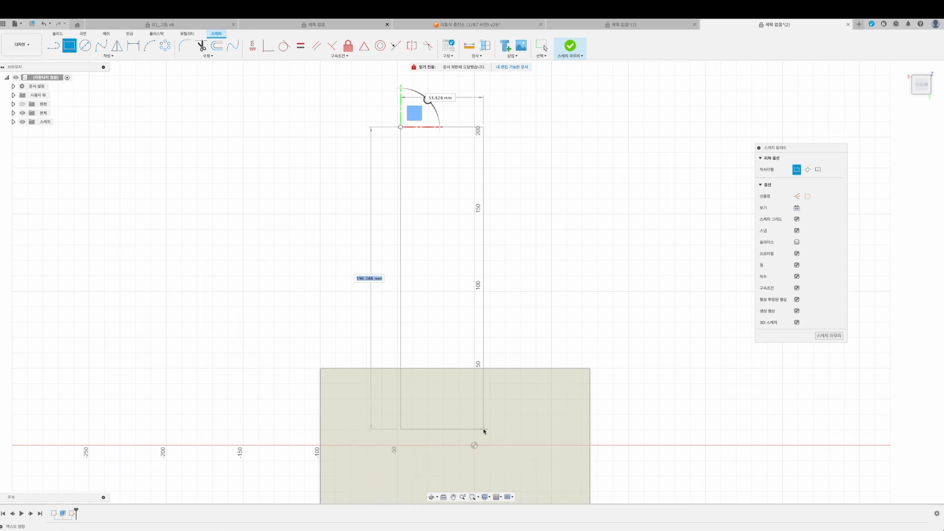
{"action": "left_click", "coordinate": [484, 432]}
{"action": "mouse_move", "coordinate": [558, 320]}
{"action": "middle_mouse_down", "text": "shift"}
{"action": "mouse_move", "coordinate": [535, 280]}
{"action": "mouse_move", "coordinate": [482, 279]}
{"action": "middle_mouse_up", "text": "shift"}
{"action": "key", "text": "r"}
{"action": "key", "text": "Escape"}
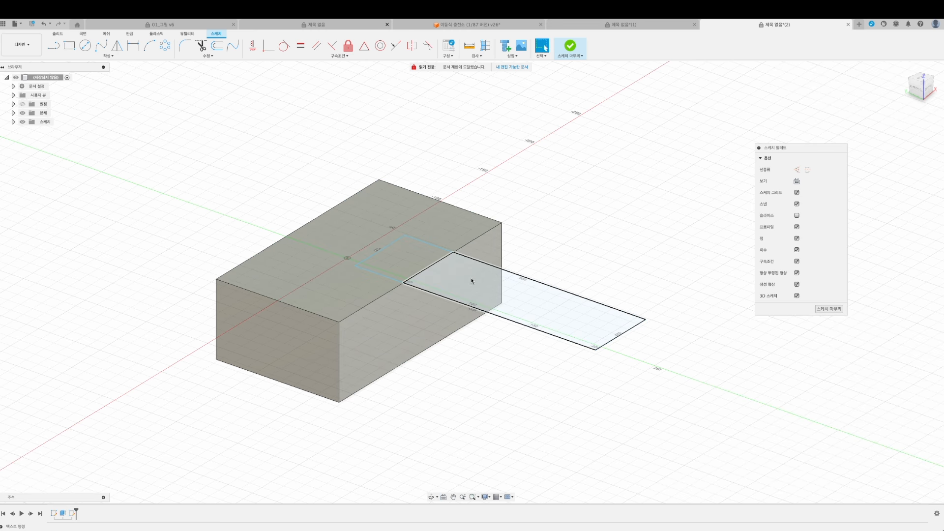
{"action": "left_click", "coordinate": [422, 253]}
{"action": "left_click", "coordinate": [611, 318], "text": "shift"}
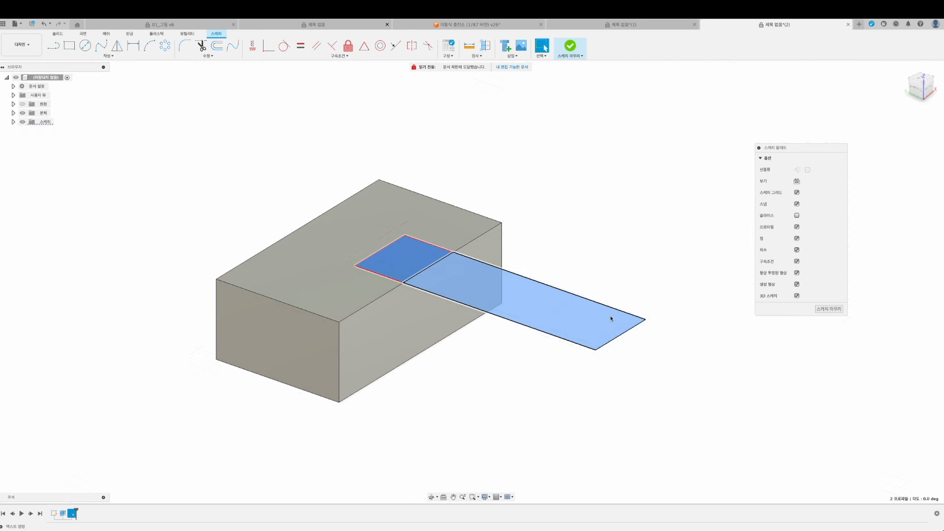
{"action": "key", "text": "e"}
{"action": "mouse_move", "coordinate": [565, 423]}
{"action": "middle_mouse_down", "text": "shift"}
{"action": "mouse_move", "coordinate": [569, 379]}
{"action": "mouse_move", "coordinate": [397, 394]}
{"action": "middle_mouse_up", "text": "shift"}
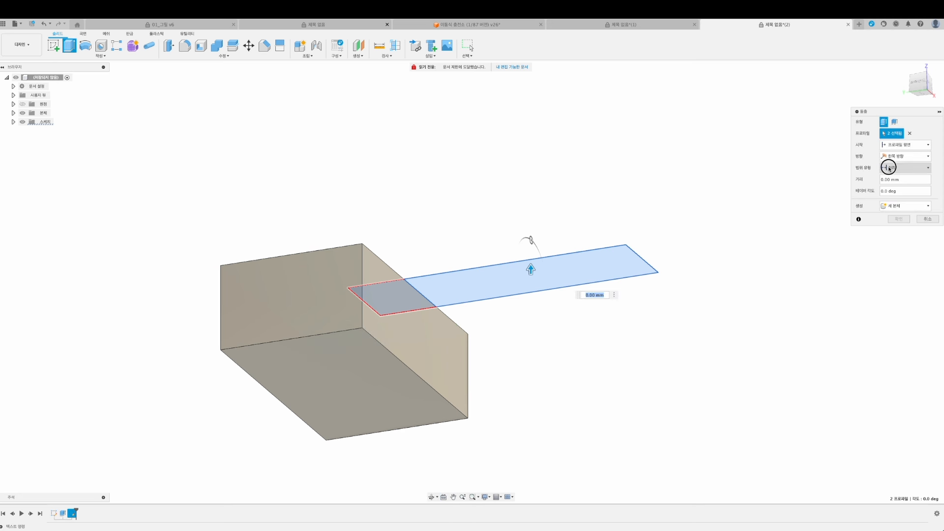
{"action": "left_click", "coordinate": [900, 186]}
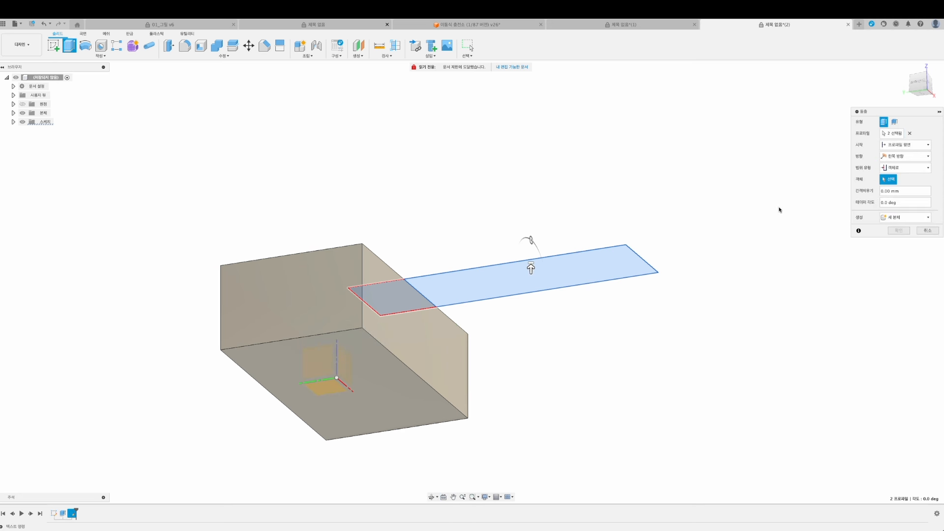
{"action": "left_click", "coordinate": [383, 389]}
{"action": "middle_click_drag", "start_coordinate": [464, 238], "coordinate": [459, 299], "text": "shift"}
{"action": "middle_click_drag", "start_coordinate": [590, 223], "coordinate": [602, 231], "text": "shift"}
{"action": "left_click", "coordinate": [924, 265]}
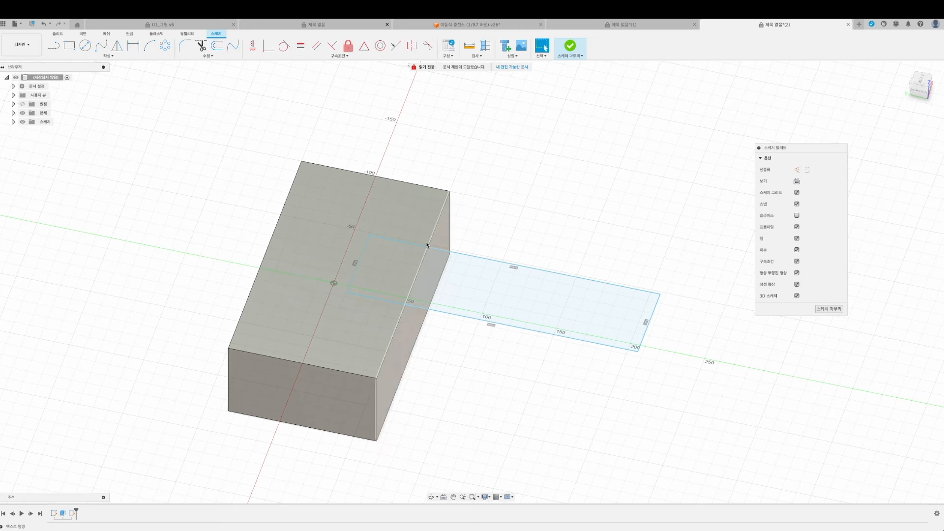
Round the rectangle's end on the box with a circle centred on its short edge, trimming away that edge and the inner arc.
{"action": "left_click", "coordinate": [918, 88]}
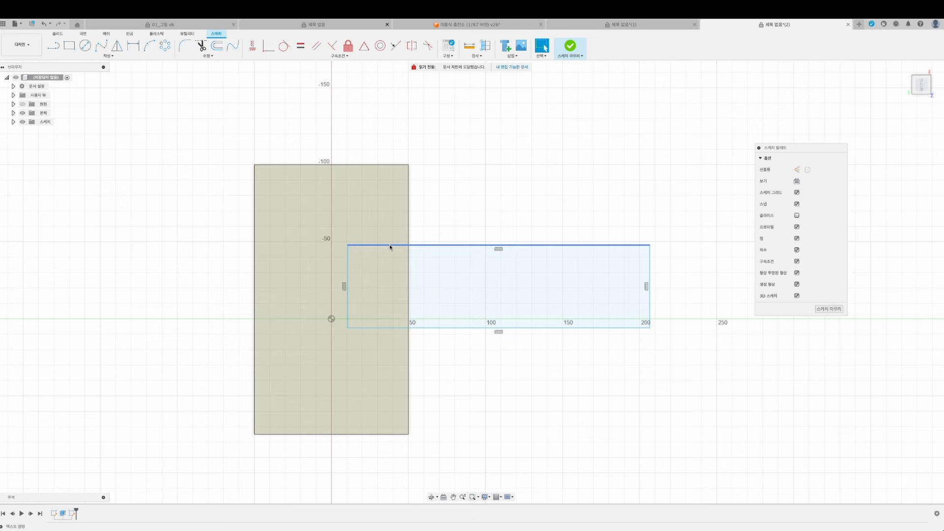
{"action": "left_click", "coordinate": [108, 55]}
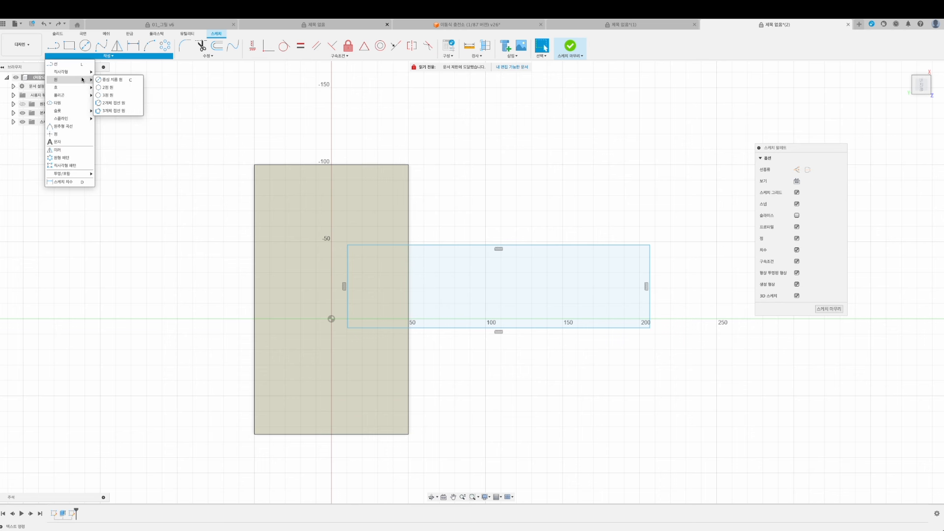
{"action": "left_click", "coordinate": [112, 79]}
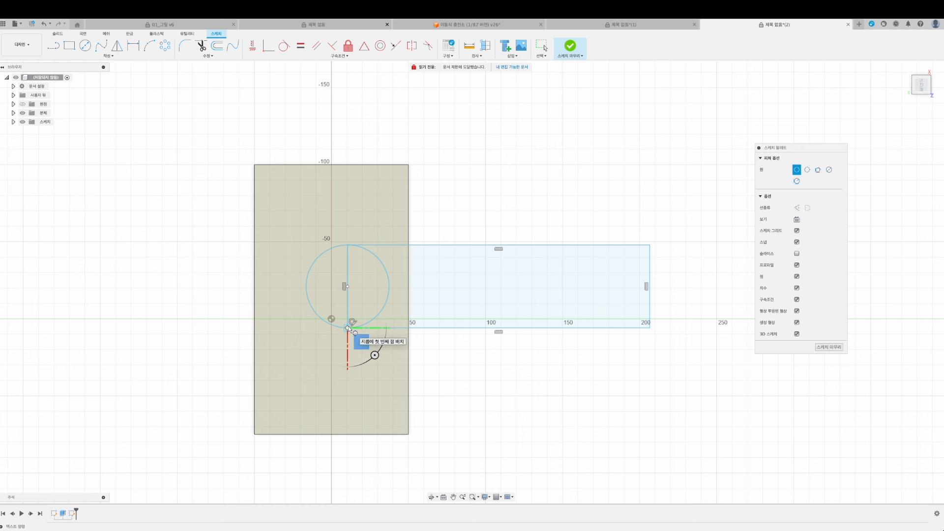
{"action": "key", "text": "Escape"}
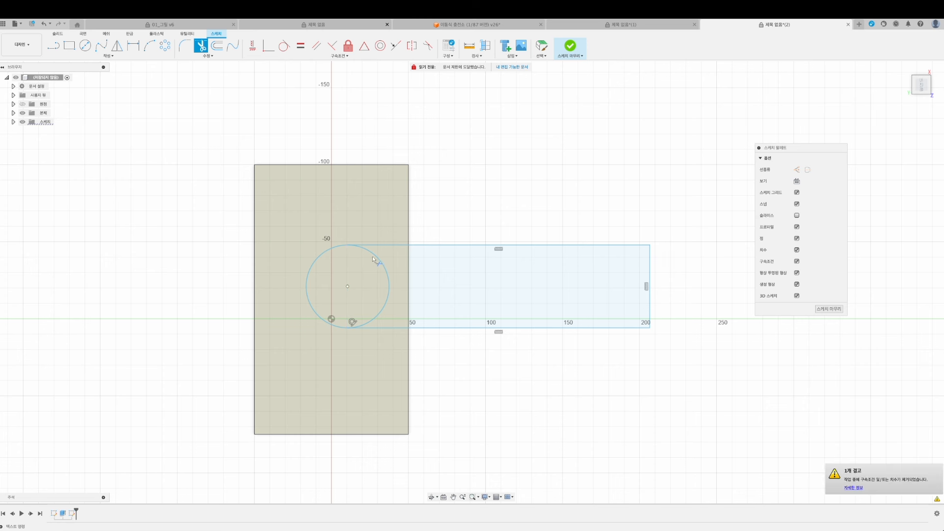
{"action": "mouse_move", "coordinate": [528, 348]}
{"action": "middle_mouse_down", "text": "shift"}
{"action": "mouse_move", "coordinate": [529, 331]}
{"action": "mouse_move", "coordinate": [517, 330]}
{"action": "middle_mouse_up", "text": "shift"}
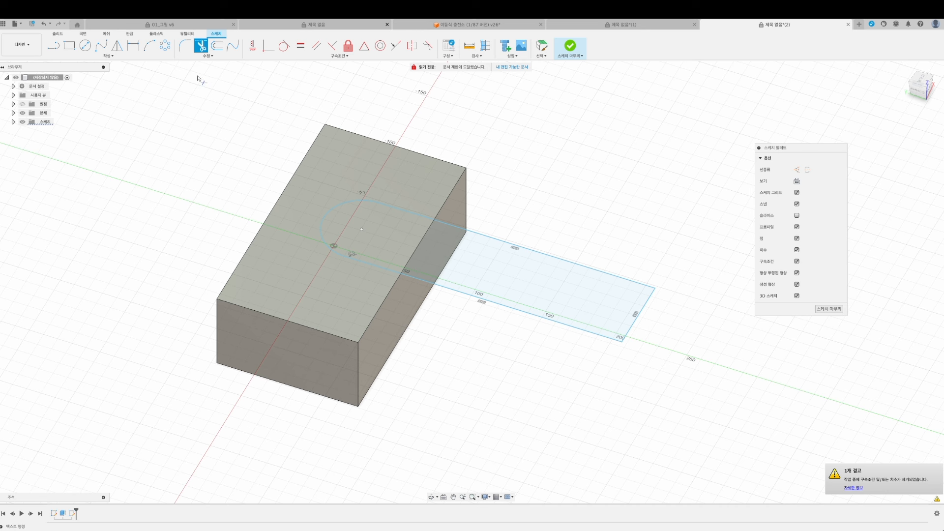
Extrude both parts of the round-ended arm profile down to the box's bottom face as a new body.
{"action": "left_click", "coordinate": [362, 231]}
{"action": "left_click", "coordinate": [494, 252]}
{"action": "middle_click_drag", "start_coordinate": [548, 199], "coordinate": [626, 206], "text": "shift"}
{"action": "key", "text": "e"}
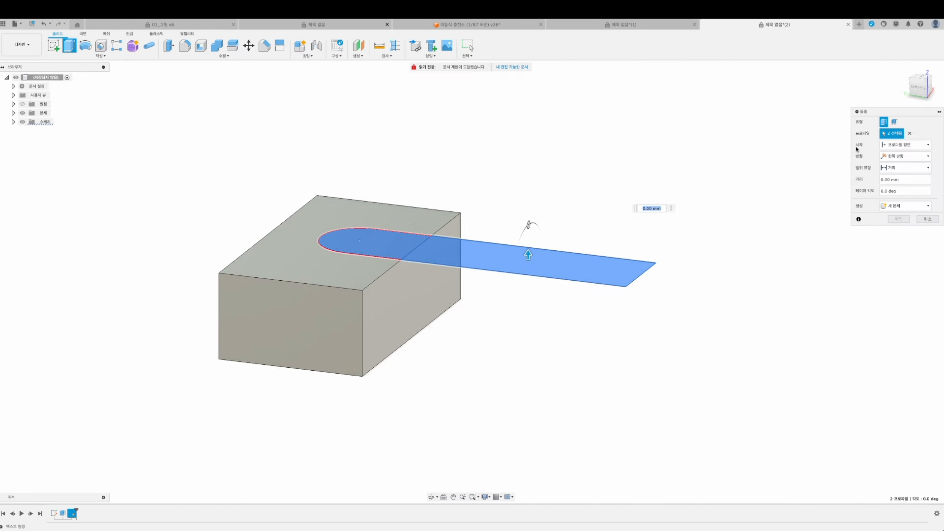
{"action": "middle_click_drag", "start_coordinate": [716, 223], "coordinate": [721, 207], "text": "shift"}
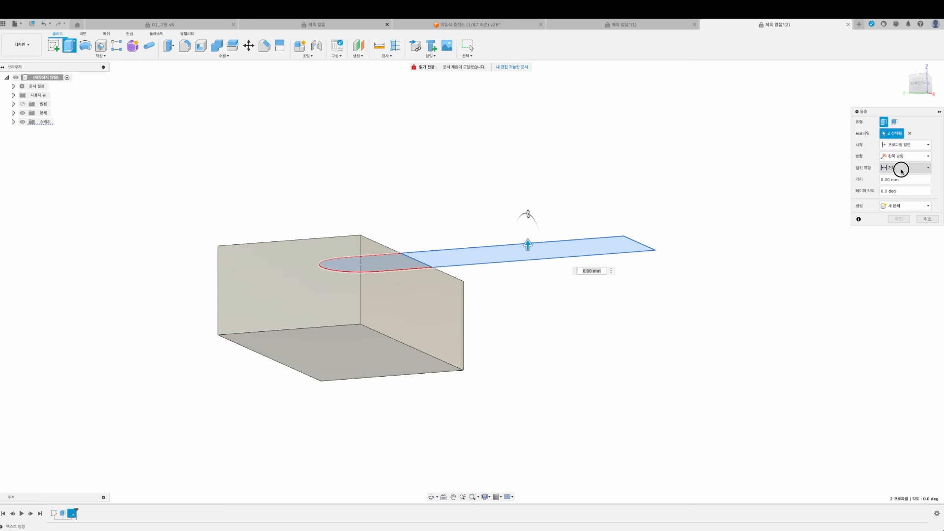
{"action": "left_click", "coordinate": [897, 187]}
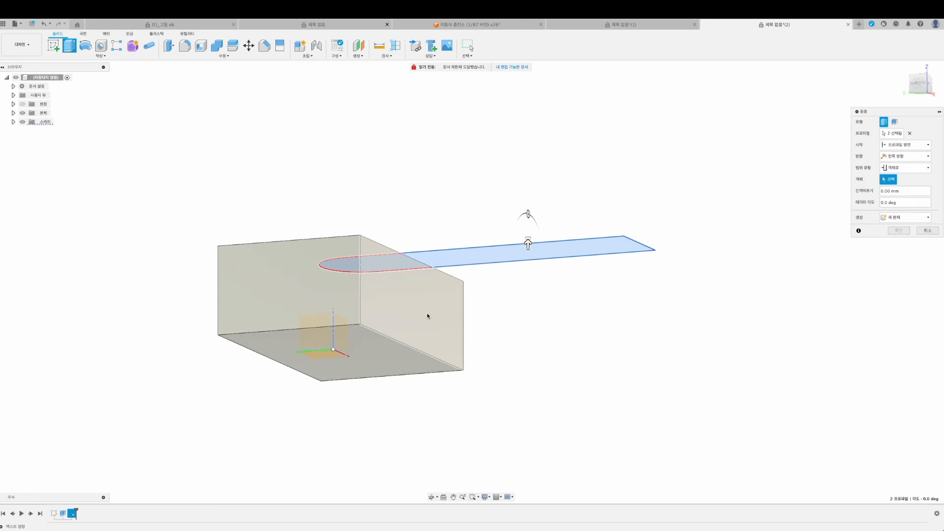
{"action": "left_click", "coordinate": [391, 359]}
{"action": "middle_click_drag", "start_coordinate": [500, 400], "coordinate": [338, 353], "text": "shift"}
{"action": "middle_click_drag", "start_coordinate": [590, 396], "coordinate": [615, 423], "text": "shift"}
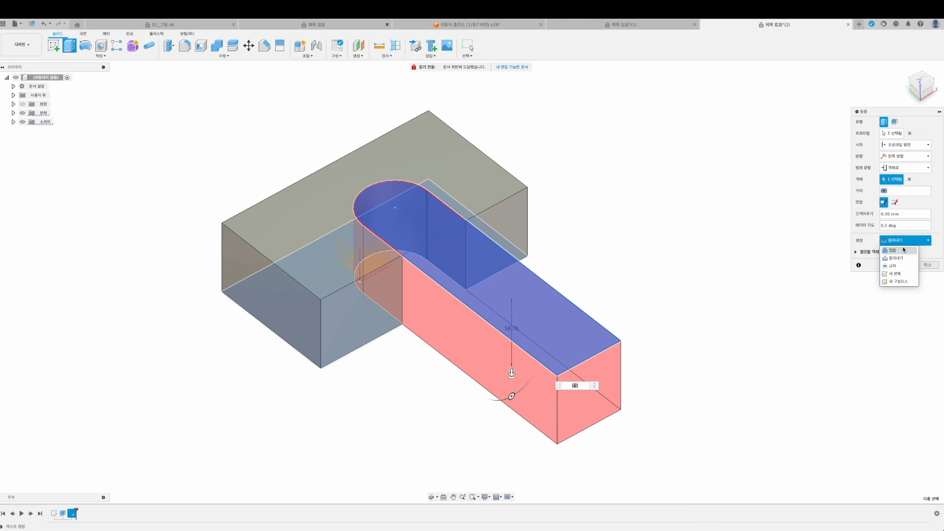
{"action": "left_click", "coordinate": [900, 274]}
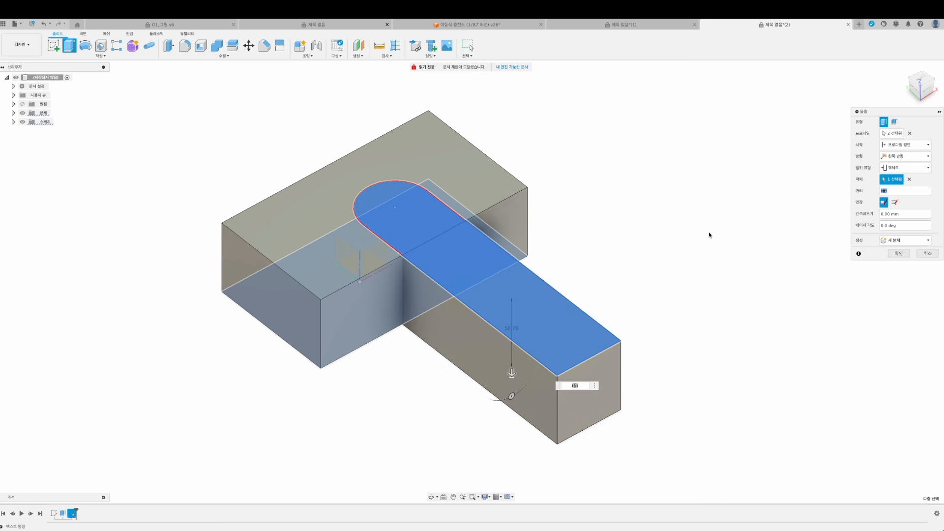
{"action": "middle_click_drag", "start_coordinate": [709, 235], "coordinate": [729, 226], "text": "shift"}
{"action": "left_click", "coordinate": [899, 254]}
Toggle the visibility of the box and arm bodies individually to inspect them as separate parts.
{"action": "middle_click_drag", "start_coordinate": [748, 264], "coordinate": [443, 218], "text": "shift"}
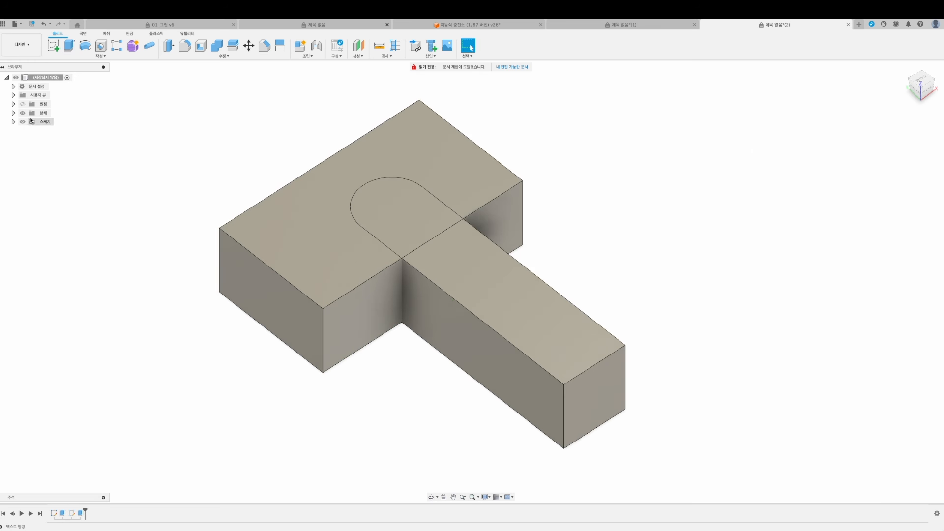
{"action": "left_click", "coordinate": [29, 130]}
{"action": "left_click", "coordinate": [49, 121]}
{"action": "left_click", "coordinate": [29, 121]}
{"action": "left_click", "coordinate": [29, 131]}
{"action": "left_click", "coordinate": [29, 122]}
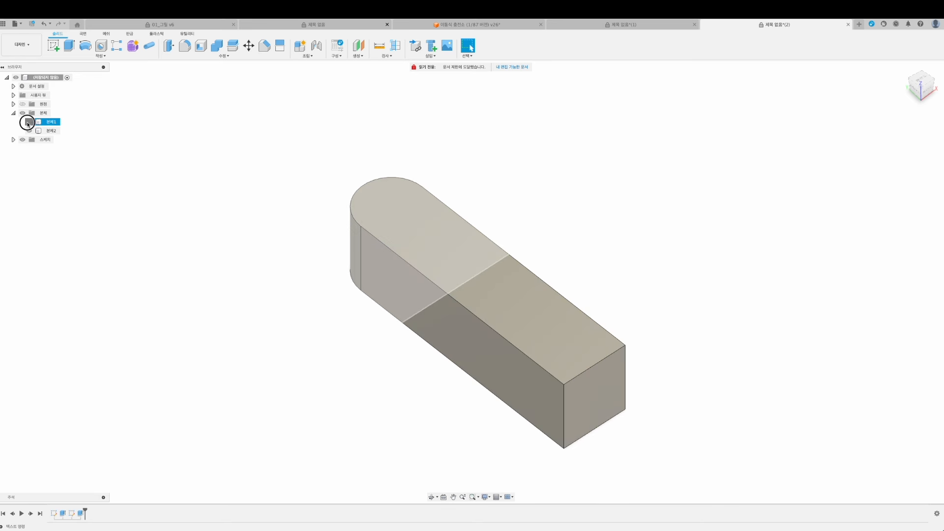
Try moving the arm body about -10.8 mm along X, and undo the move.
{"action": "middle_click_drag", "start_coordinate": [413, 220], "coordinate": [449, 270], "text": "shift"}
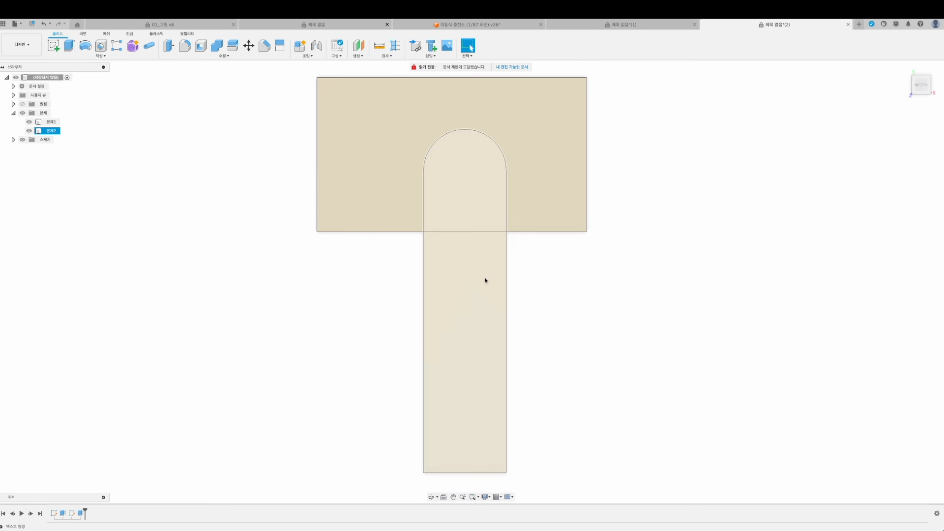
{"action": "left_click", "coordinate": [485, 280]}
{"action": "key", "text": "m"}
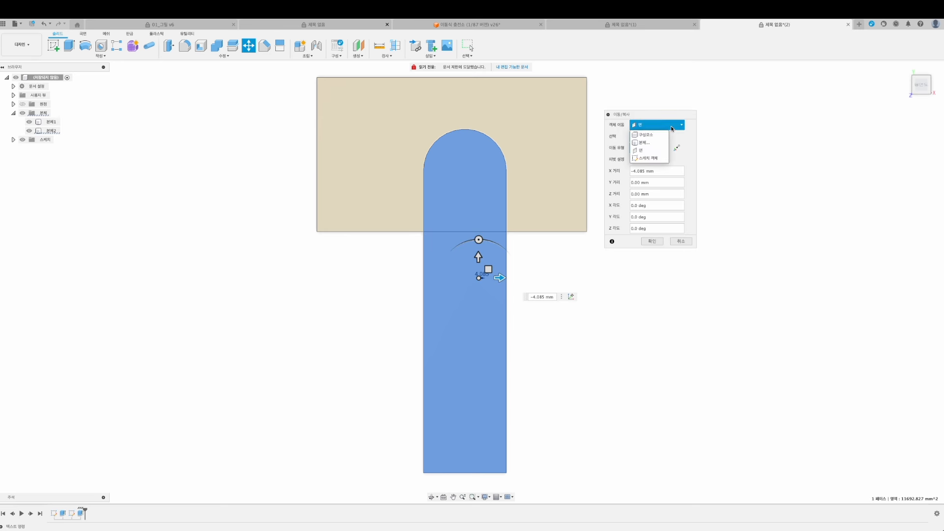
{"action": "left_click", "coordinate": [651, 143]}
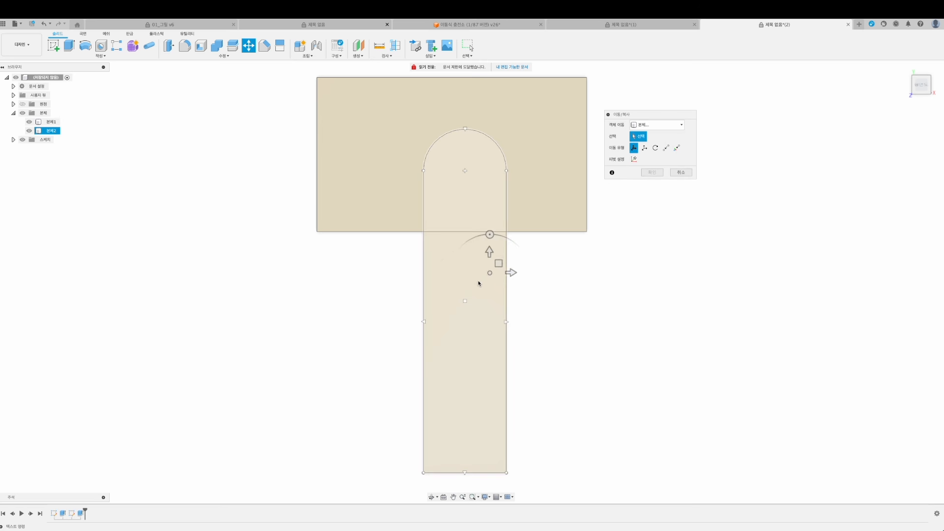
{"action": "left_click", "coordinate": [462, 310]}
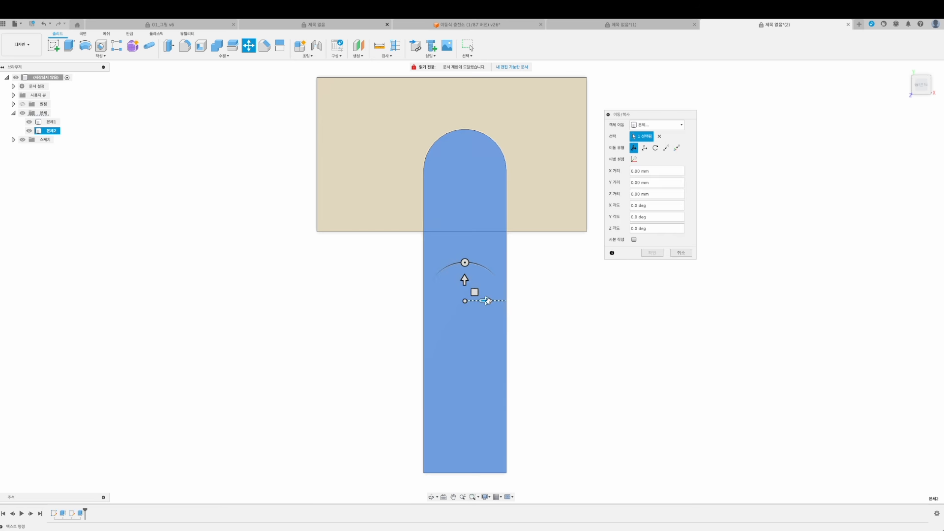
{"action": "left_click_drag", "start_coordinate": [481, 301], "coordinate": [469, 301]}
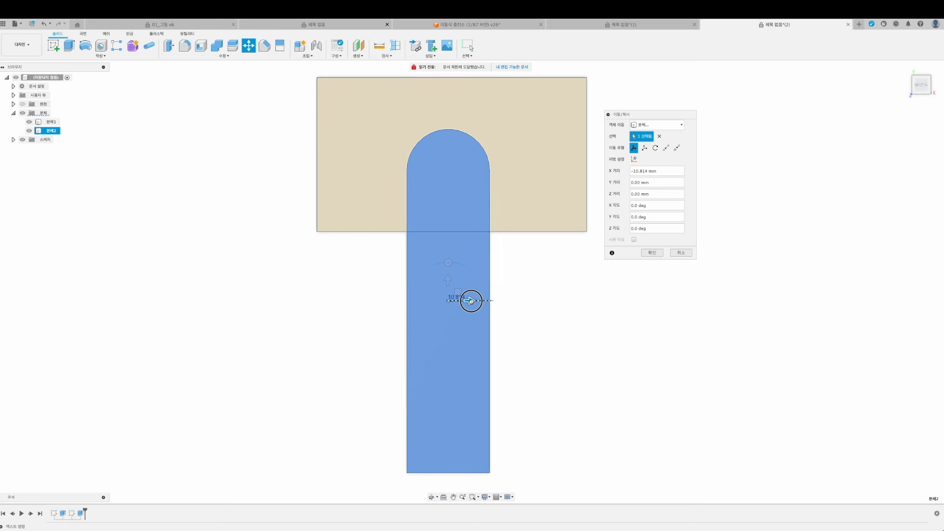
{"action": "left_click", "coordinate": [652, 252]}
{"action": "middle_click_drag", "start_coordinate": [647, 284], "coordinate": [639, 276], "text": "shift"}
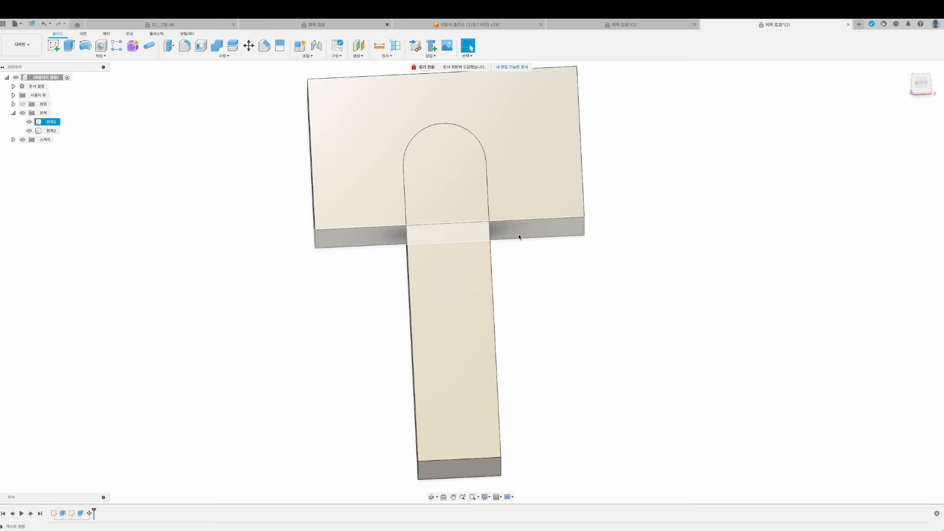
{"action": "key", "text": "super+z"}
Start a new sketch on the box's large top face.
{"action": "middle_click_drag", "start_coordinate": [612, 258], "coordinate": [626, 255], "text": "shift"}
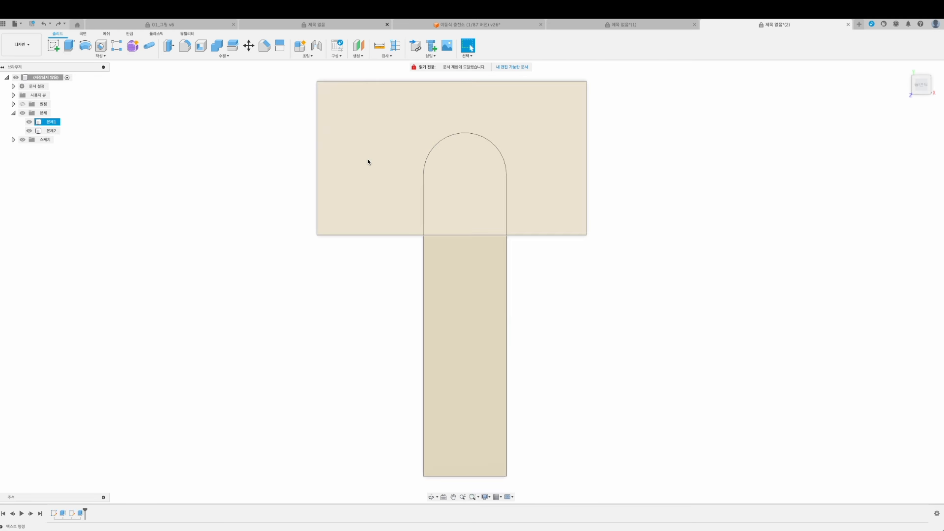
{"action": "left_click", "coordinate": [408, 131]}
{"action": "right_click", "coordinate": [417, 128]}
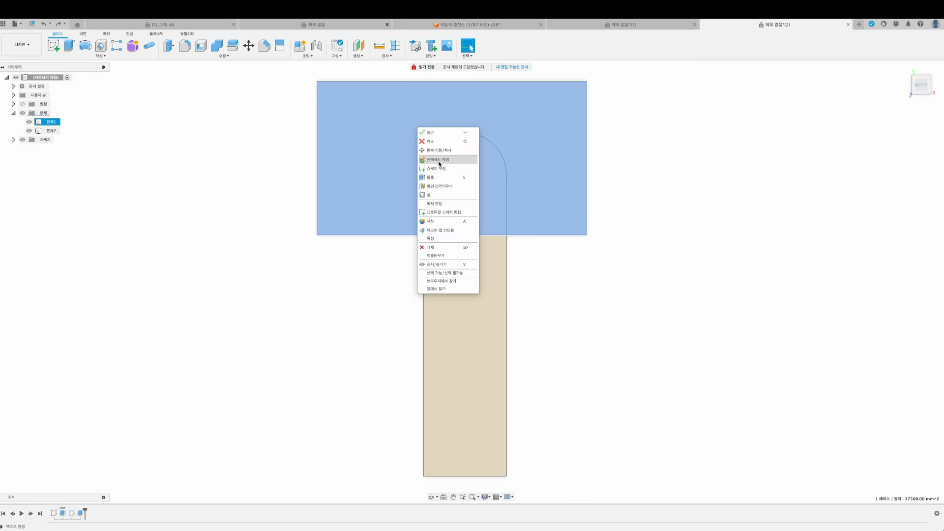
{"action": "left_click", "coordinate": [440, 168]}
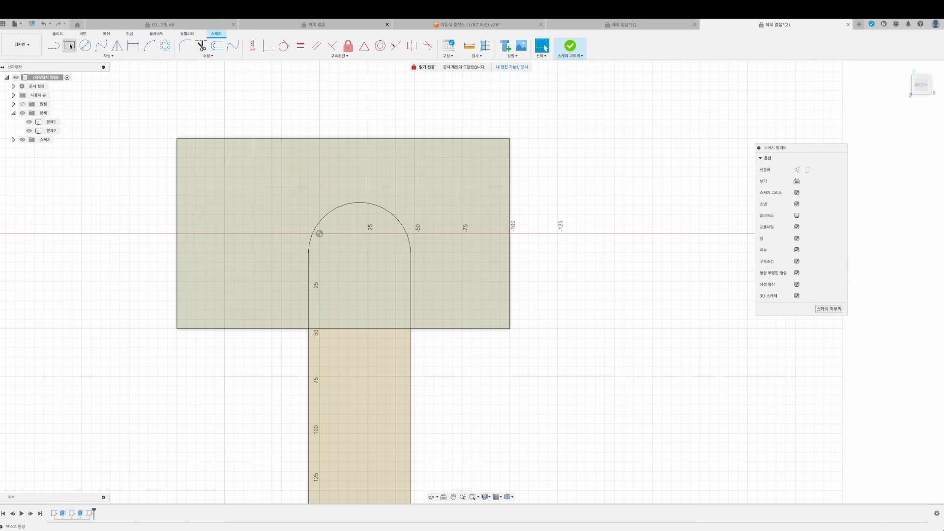
Draw both corner-to-corner diagonals across the box's top face and convert them to construction lines.
{"action": "key", "text": "l"}
{"action": "left_click", "coordinate": [177, 138]}
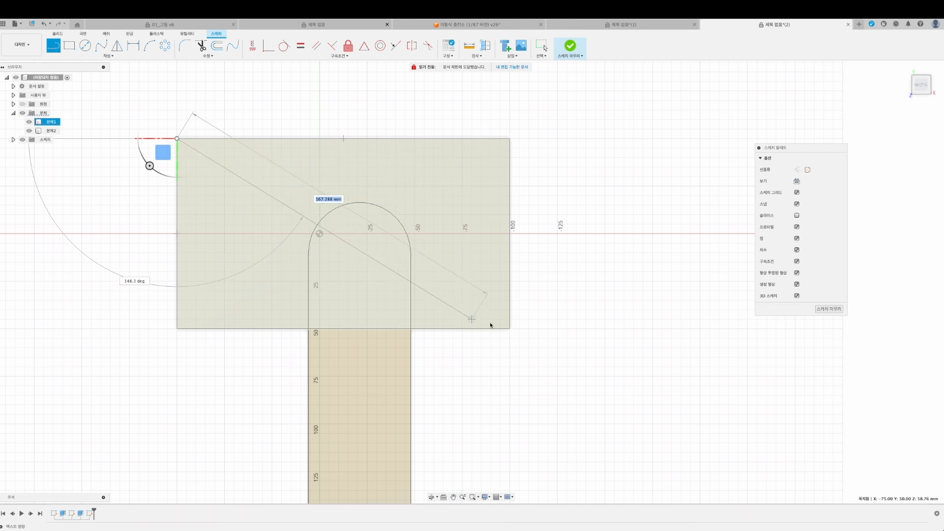
{"action": "left_click", "coordinate": [510, 328]}
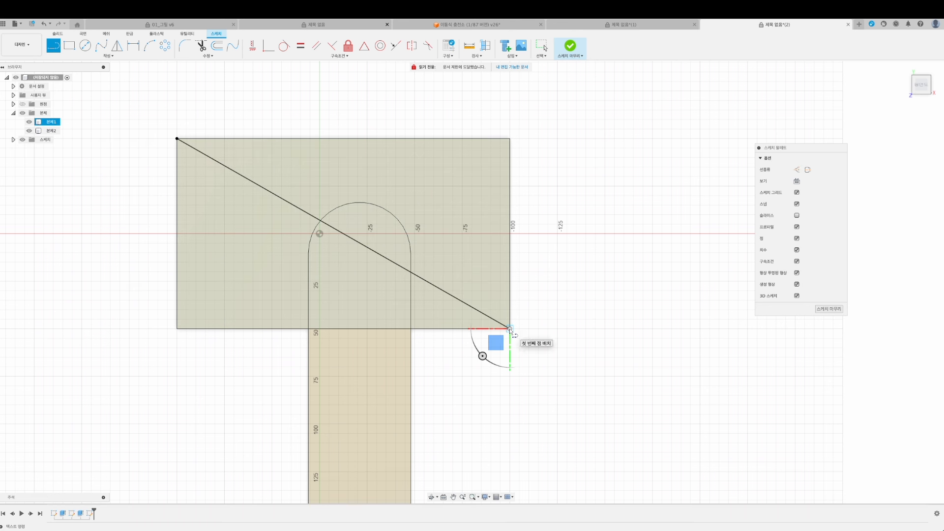
{"action": "key", "text": "Escape"}
{"action": "key", "text": "l"}
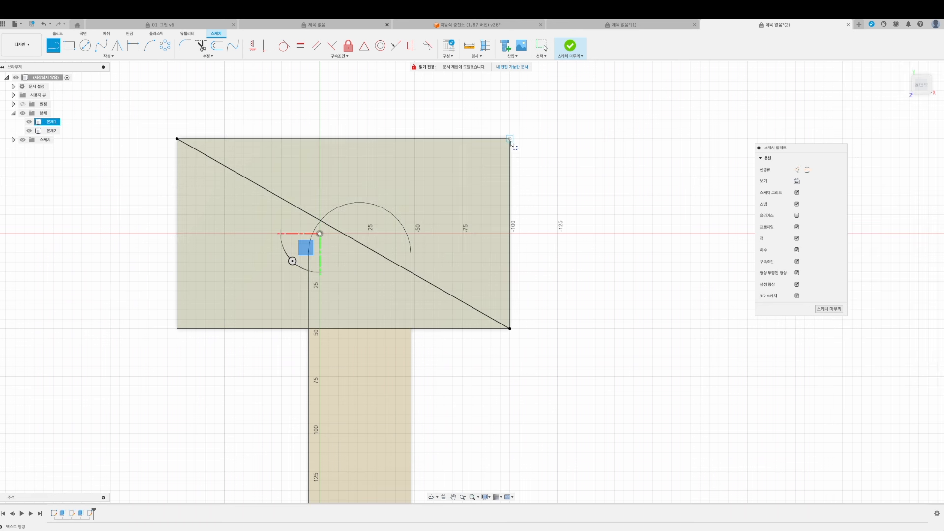
{"action": "left_click", "coordinate": [509, 138]}
{"action": "left_click", "coordinate": [177, 329]}
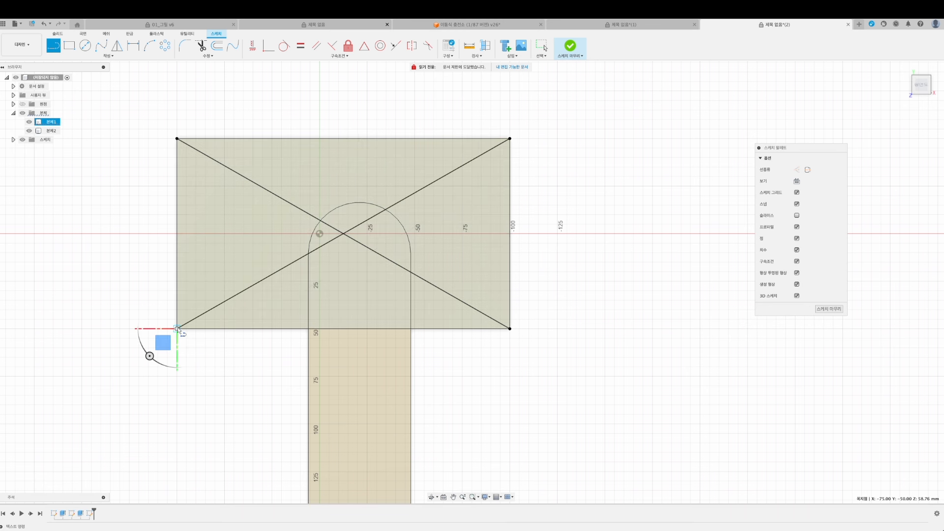
{"action": "key", "text": "Escape"}
{"action": "left_click", "coordinate": [417, 192]}
{"action": "left_click", "coordinate": [287, 204], "text": "shift"}
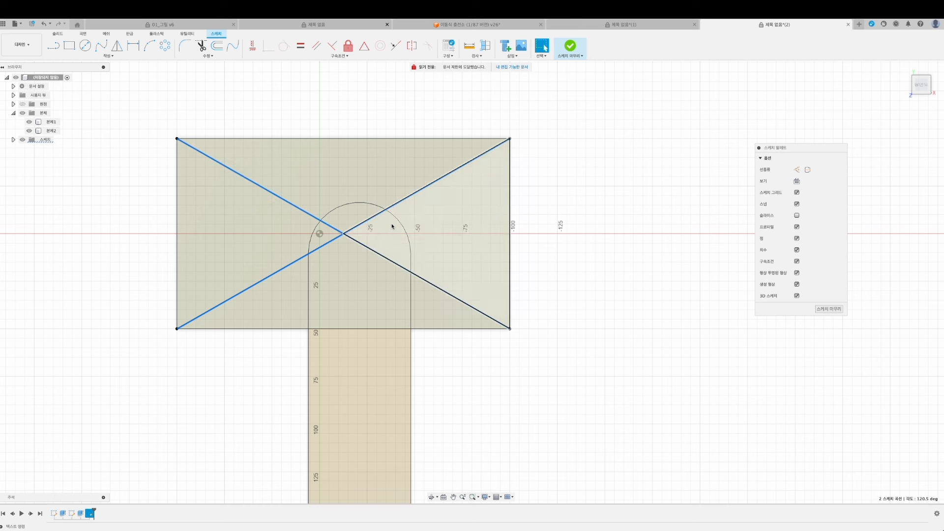
{"action": "left_click", "coordinate": [796, 169]}
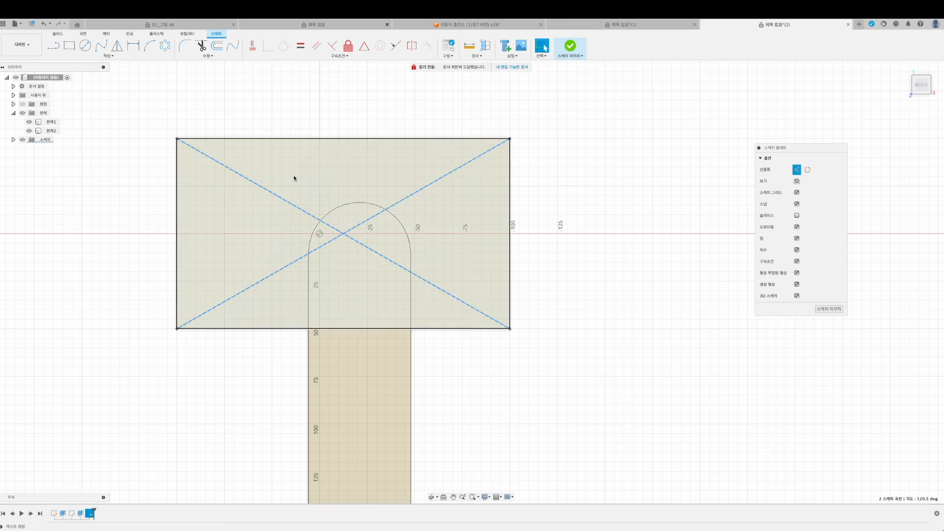
Place a sketch point where the two diagonals cross and finish the sketch.
{"action": "left_click", "coordinate": [108, 56]}
{"action": "left_click", "coordinate": [63, 127]}
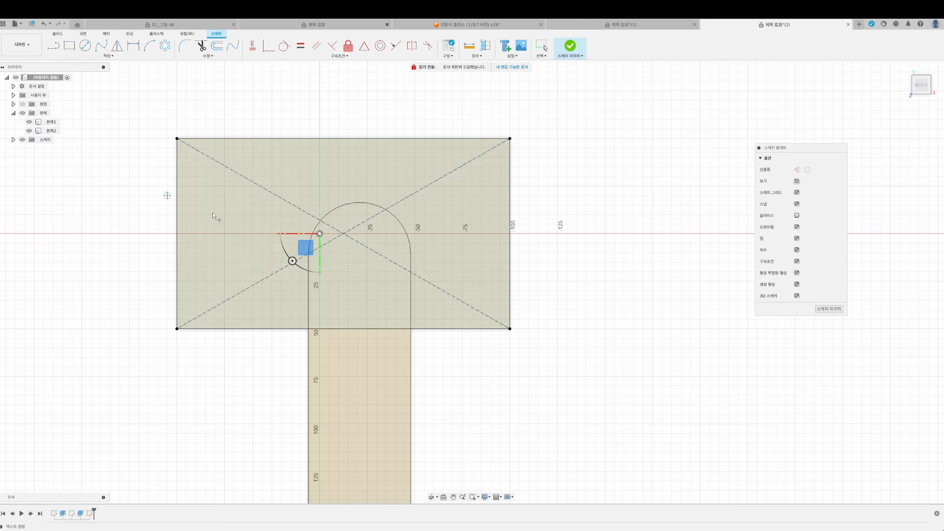
{"action": "scroll", "coordinate": [344, 236], "scroll_direction": "up", "scroll_amount": 8}
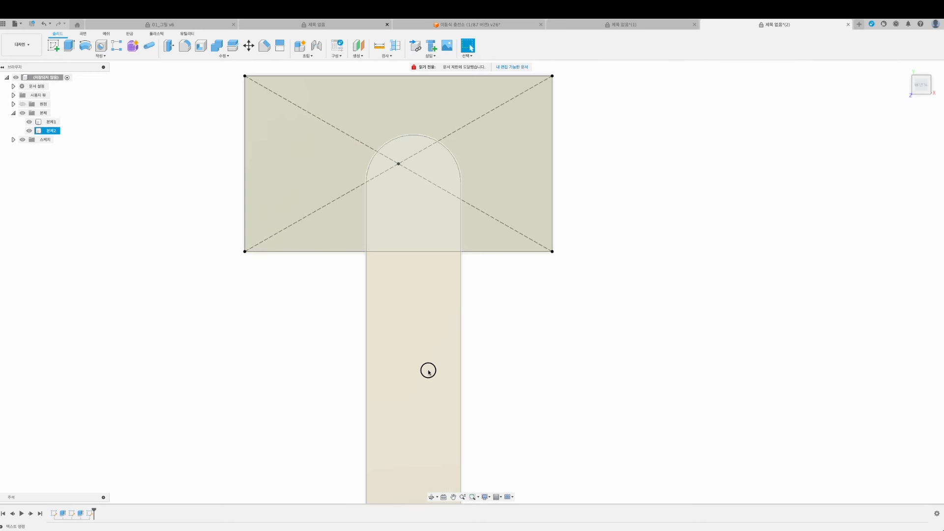
Sketch a point on the arm's top face at the centre of its rounded end and finish the sketch.
{"action": "left_click", "coordinate": [428, 370]}
{"action": "right_click", "coordinate": [428, 369]}
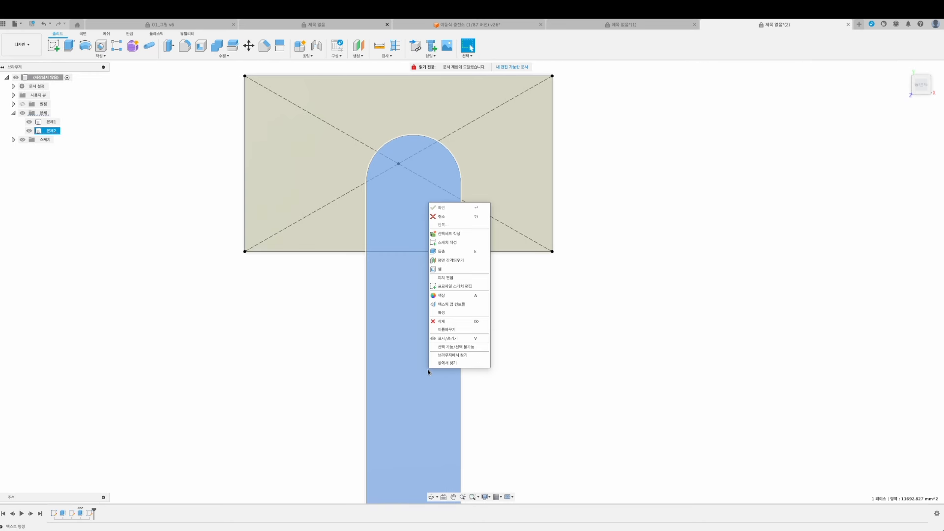
{"action": "left_click", "coordinate": [460, 242]}
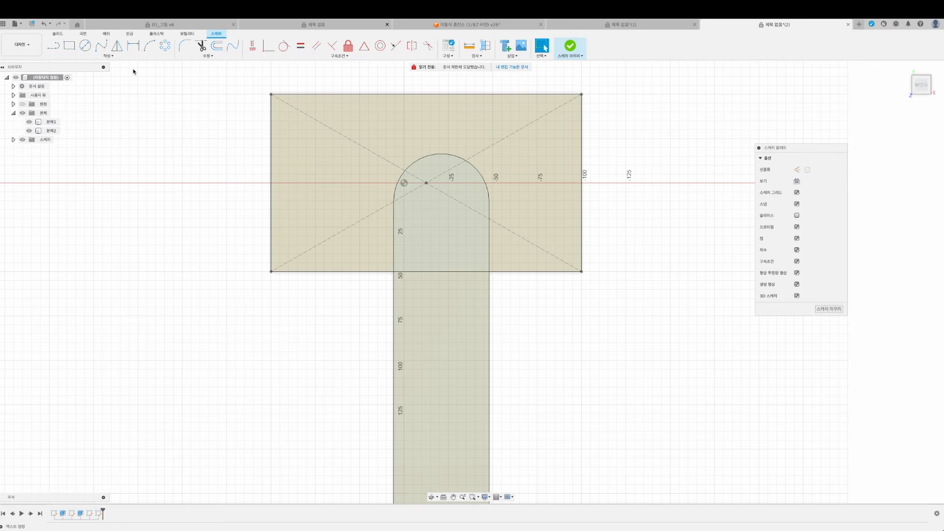
{"action": "left_click", "coordinate": [108, 56]}
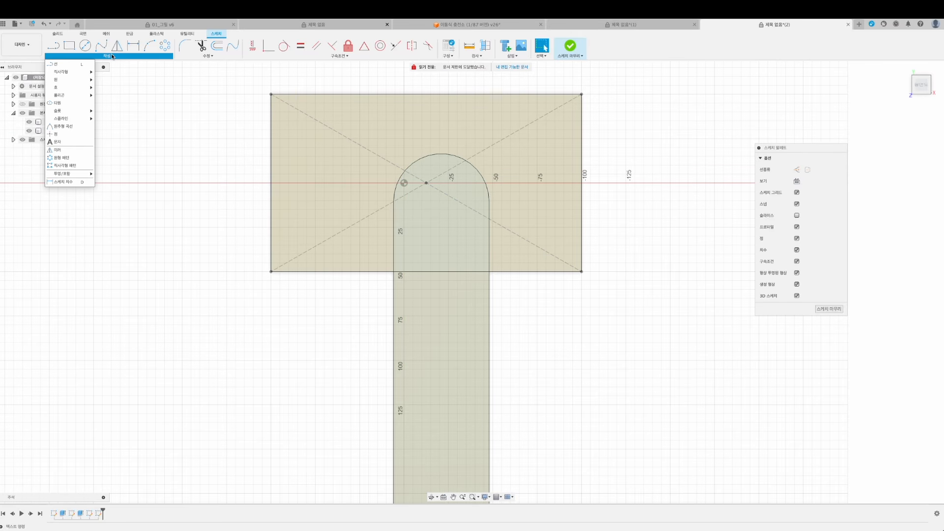
{"action": "left_click", "coordinate": [64, 134]}
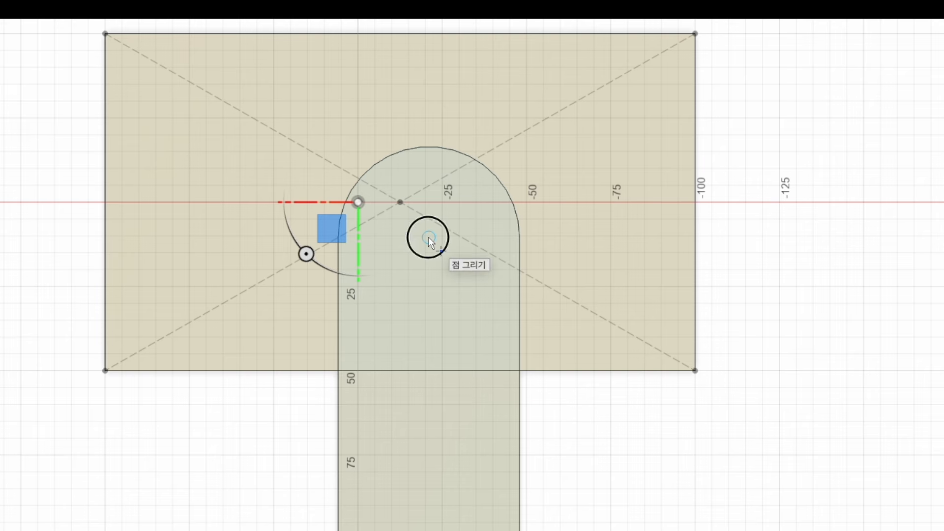
{"action": "left_click", "coordinate": [429, 238]}
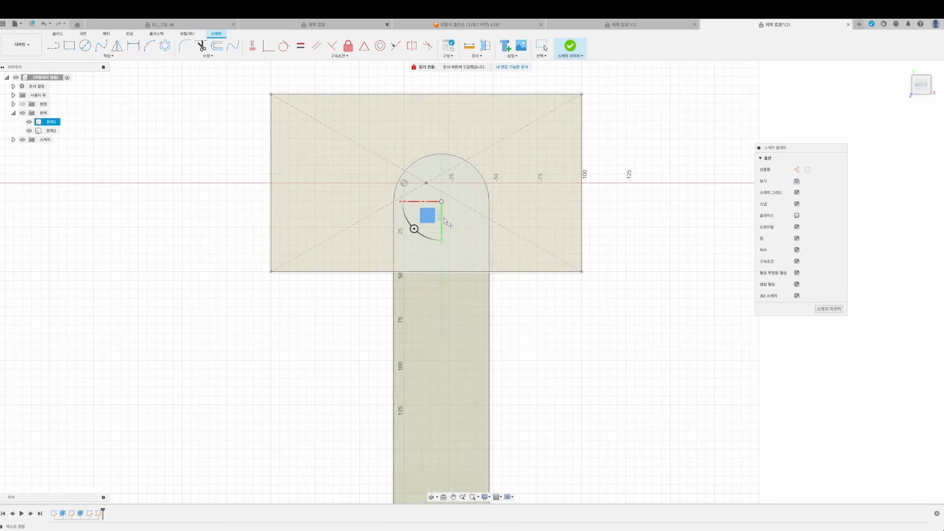
{"action": "left_click", "coordinate": [829, 310]}
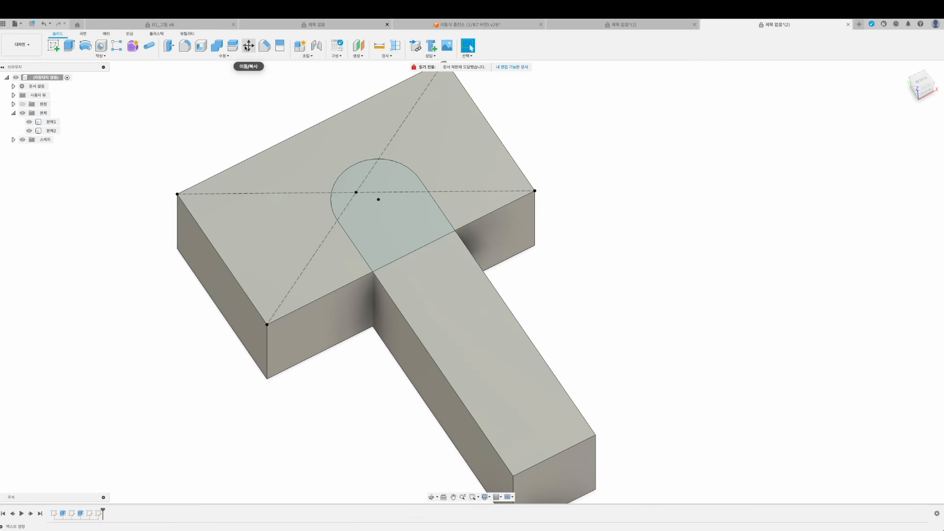
Move the arm body point to point, from the sketch point in its rounded end to the centre point of the box's top face.
{"action": "left_click", "coordinate": [223, 56]}
{"action": "left_click", "coordinate": [178, 158]}
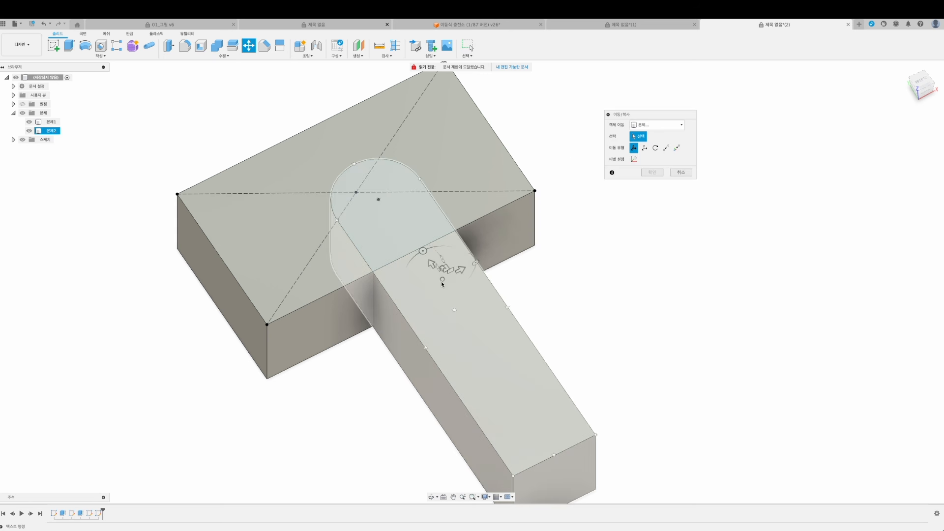
{"action": "left_click", "coordinate": [456, 308]}
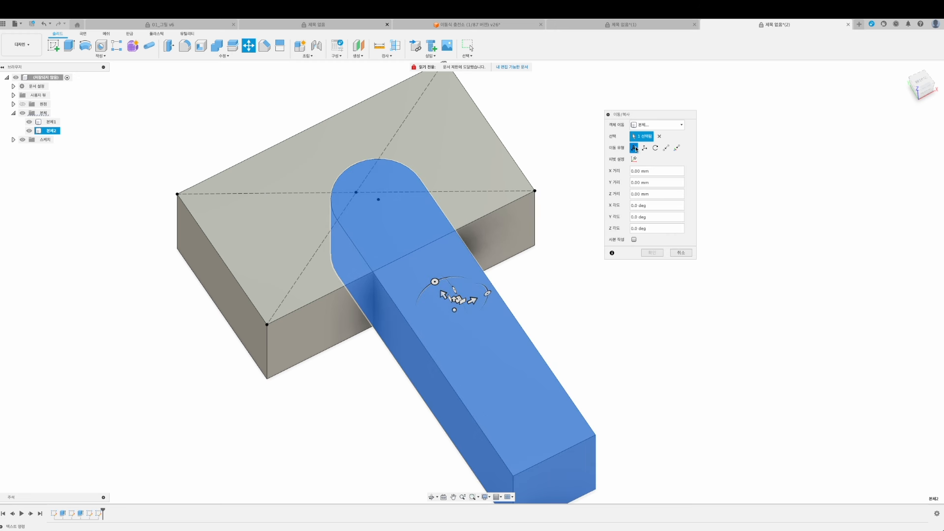
{"action": "left_click", "coordinate": [666, 148]}
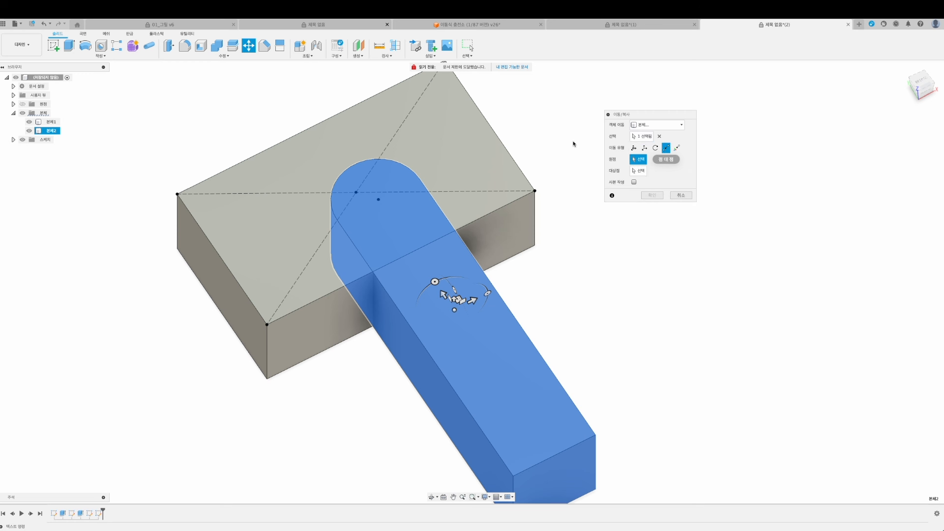
{"action": "left_click", "coordinate": [379, 199]}
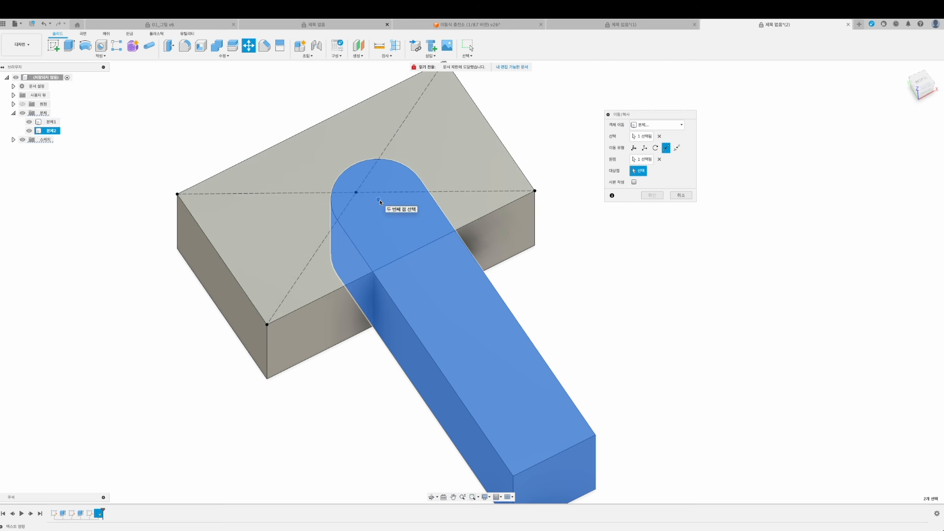
{"action": "left_click", "coordinate": [356, 193]}
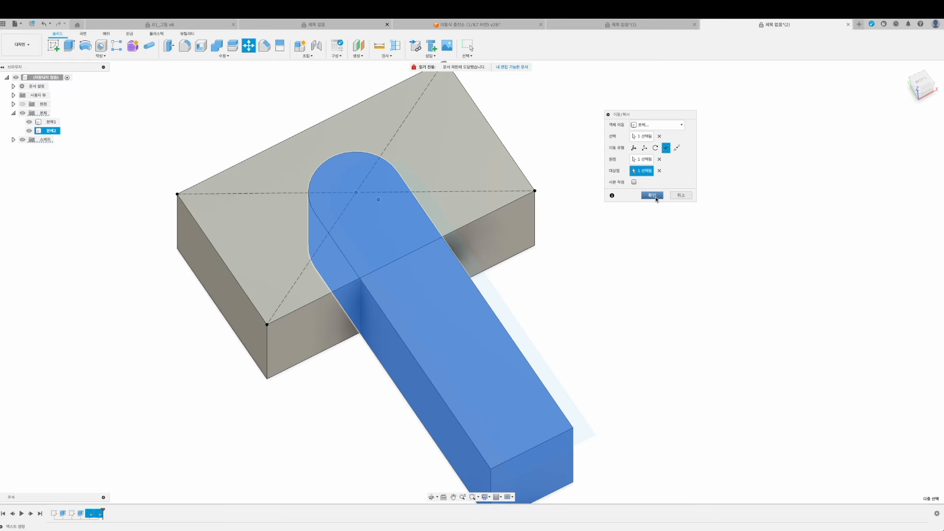
{"action": "left_click", "coordinate": [653, 195]}
{"action": "middle_click_drag", "start_coordinate": [689, 272], "coordinate": [671, 261], "text": "shift"}
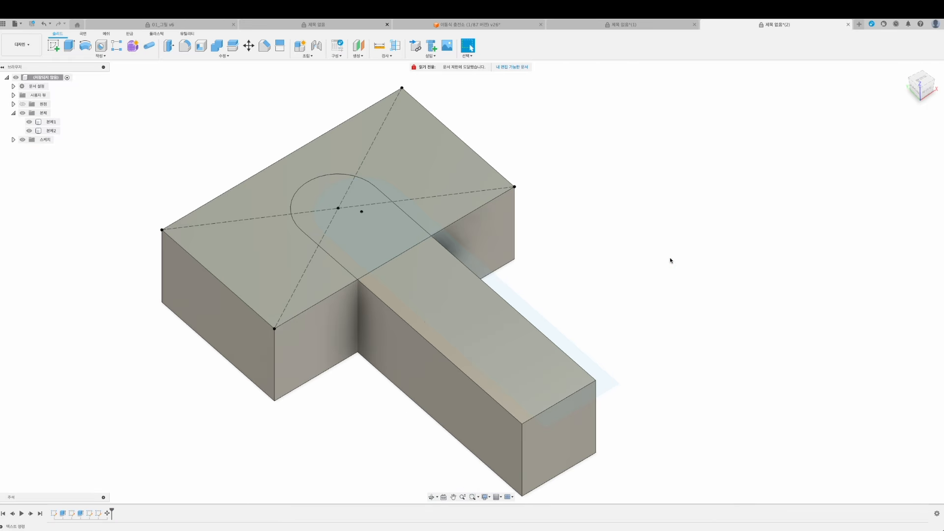
{"action": "mouse_move", "coordinate": [516, 226]}
{"action": "middle_mouse_down", "text": "shift"}
{"action": "mouse_move", "coordinate": [637, 274]}
{"action": "mouse_move", "coordinate": [611, 276]}
{"action": "middle_mouse_up", "text": "shift"}
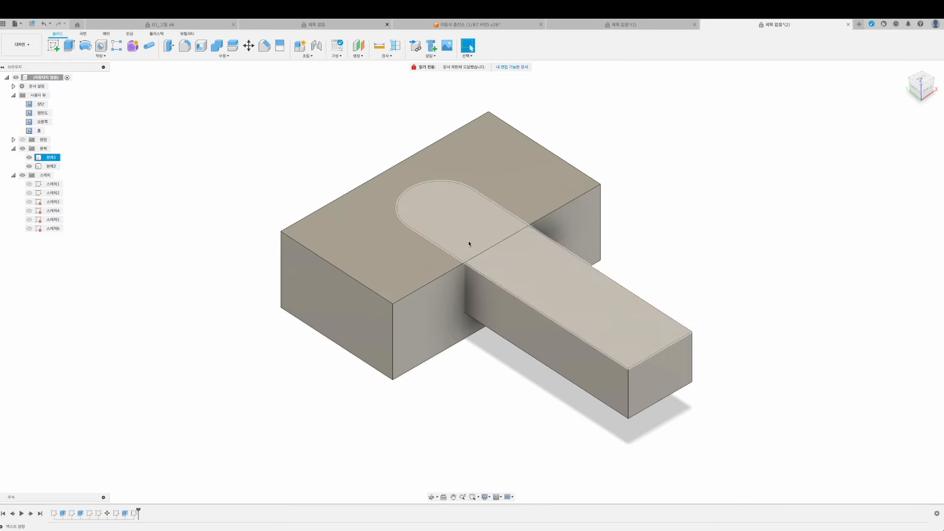
{"action": "key", "text": "Escape"}
{"action": "left_click", "coordinate": [29, 166]}
{"action": "left_click", "coordinate": [29, 166]}
{"action": "left_click", "coordinate": [494, 313]}
{"action": "key", "text": "Escape"}
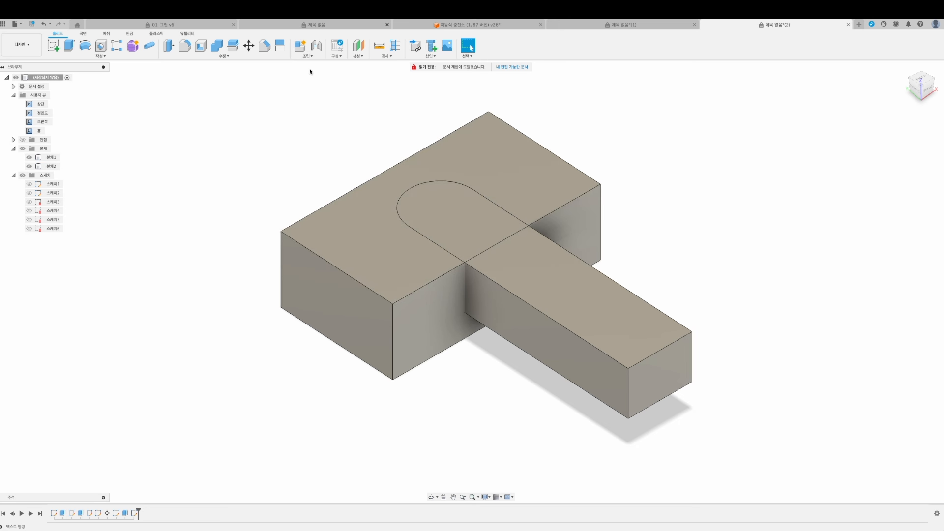
Cut the arm's shape out of the box with Combine while keeping the arm body, and inspect the pocket with the arm hidden.
{"action": "left_click", "coordinate": [217, 47]}
{"action": "left_click", "coordinate": [463, 180]}
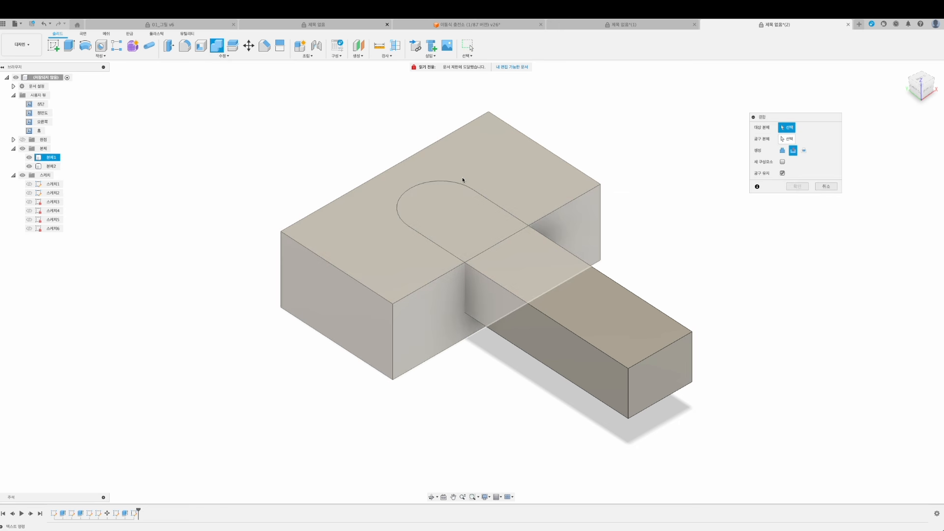
{"action": "left_click", "coordinate": [501, 175]}
{"action": "left_click", "coordinate": [610, 311]}
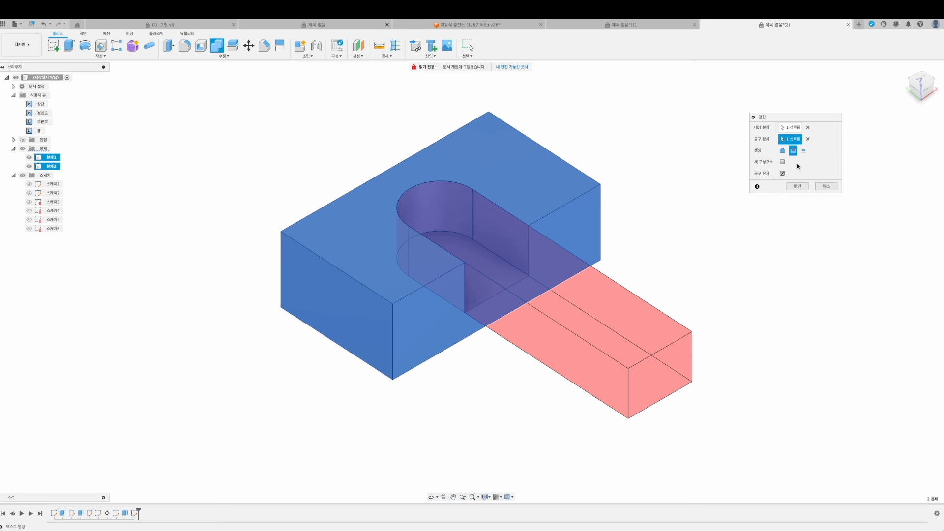
{"action": "left_click", "coordinate": [797, 186]}
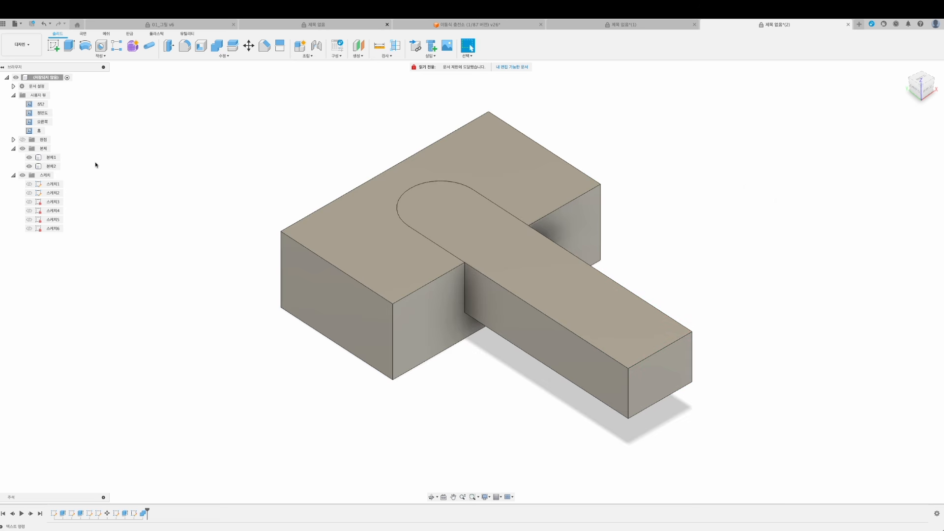
{"action": "left_click", "coordinate": [29, 166]}
{"action": "left_click", "coordinate": [29, 167]}
{"action": "left_click", "coordinate": [29, 166]}
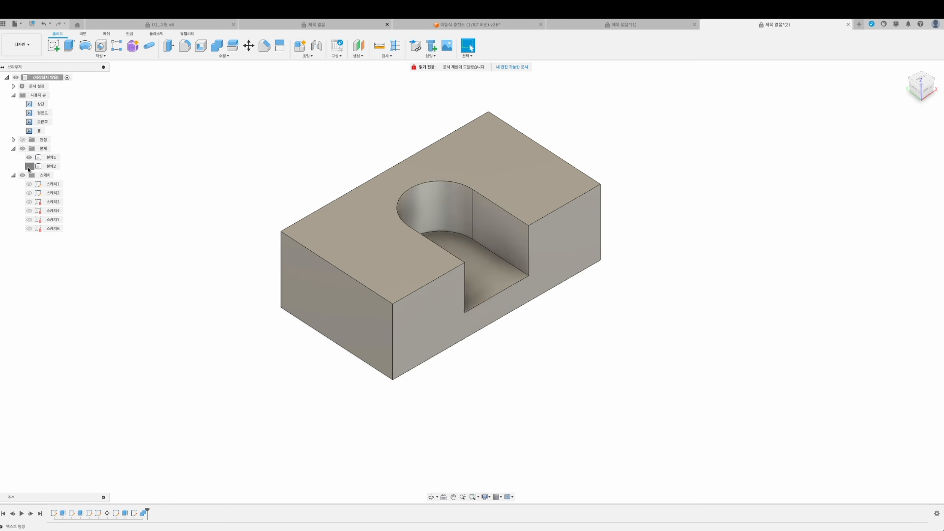
{"action": "left_click", "coordinate": [29, 166]}
Start a sketch on the arm's top face and draw a 23 mm diameter circle at the centre of its rounded end.
{"action": "middle_click_drag", "start_coordinate": [625, 243], "coordinate": [760, 231], "text": "shift"}
{"action": "left_click", "coordinate": [919, 85]}
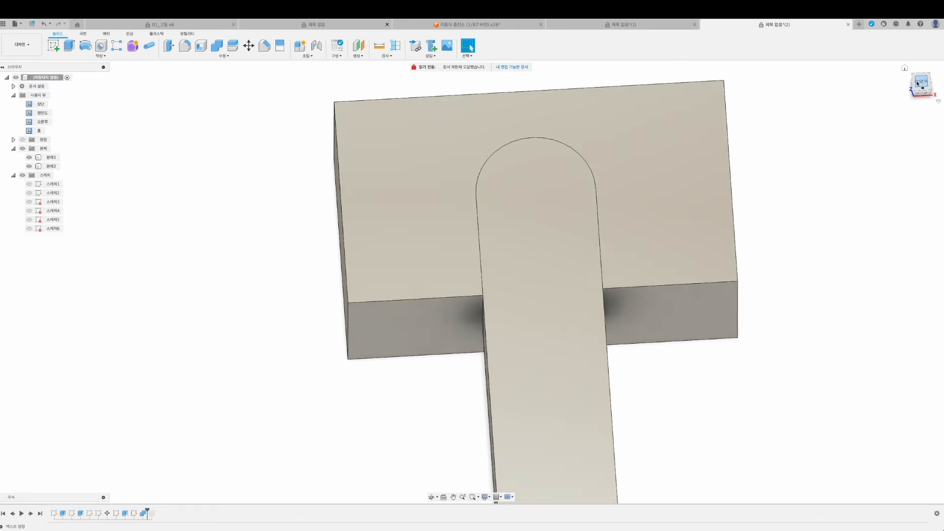
{"action": "scroll", "coordinate": [734, 317], "scroll_direction": "down", "scroll_amount": 3}
{"action": "middle_click_drag", "start_coordinate": [731, 318], "coordinate": [622, 264]}
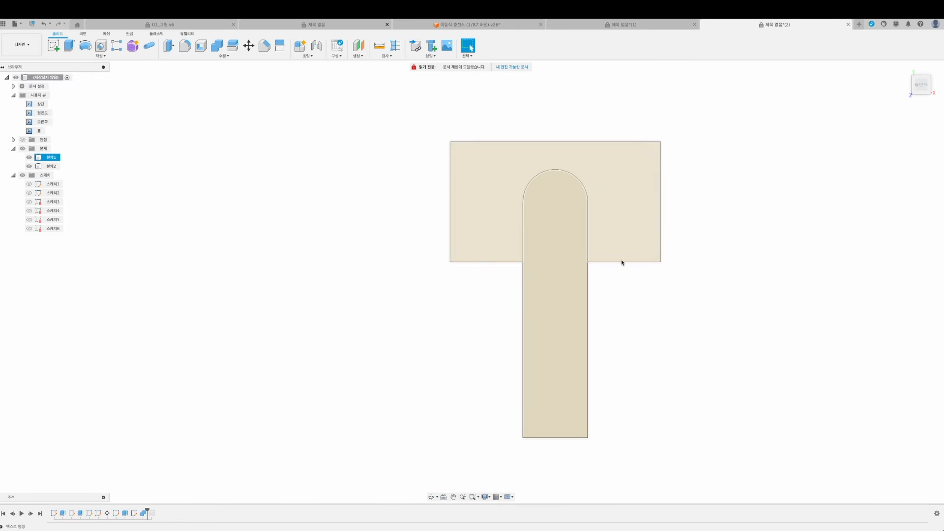
{"action": "right_click", "coordinate": [544, 213]}
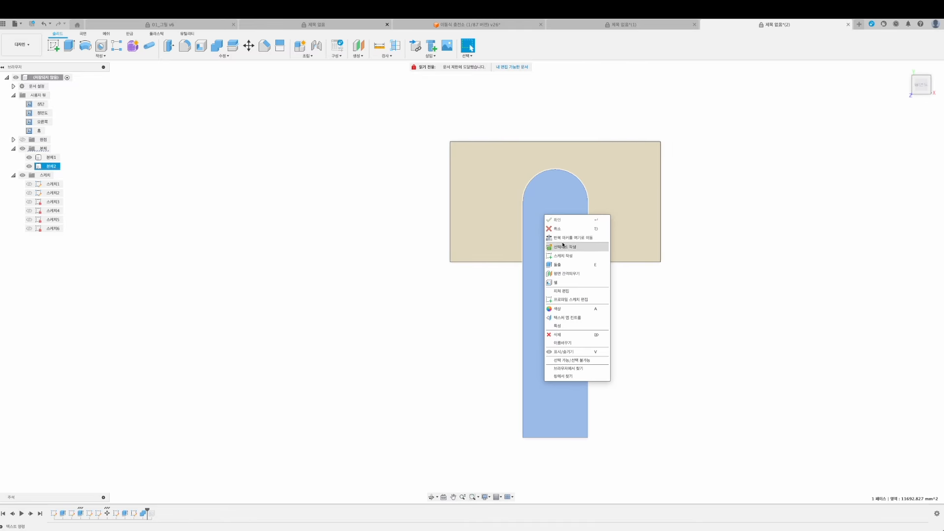
{"action": "left_click", "coordinate": [565, 256]}
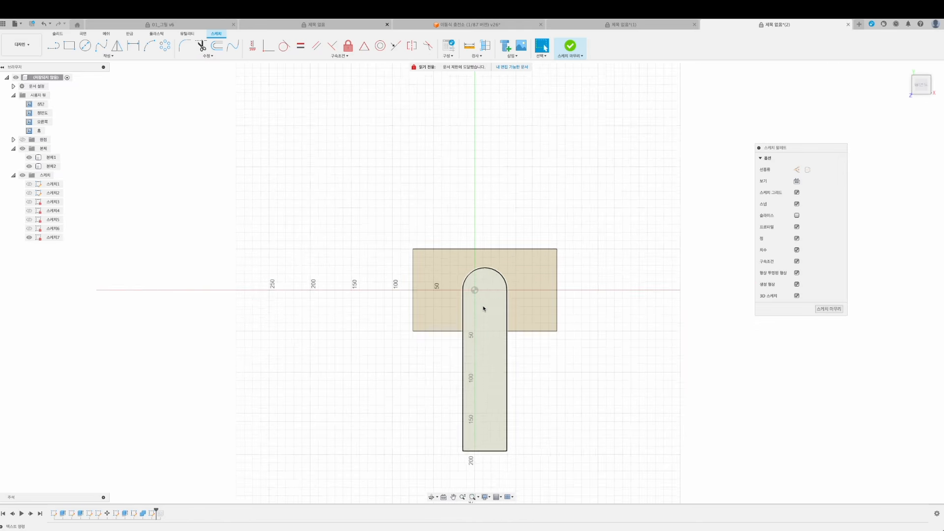
{"action": "scroll", "coordinate": [479, 305], "scroll_direction": "up", "scroll_amount": 5}
{"action": "left_click", "coordinate": [85, 45]}
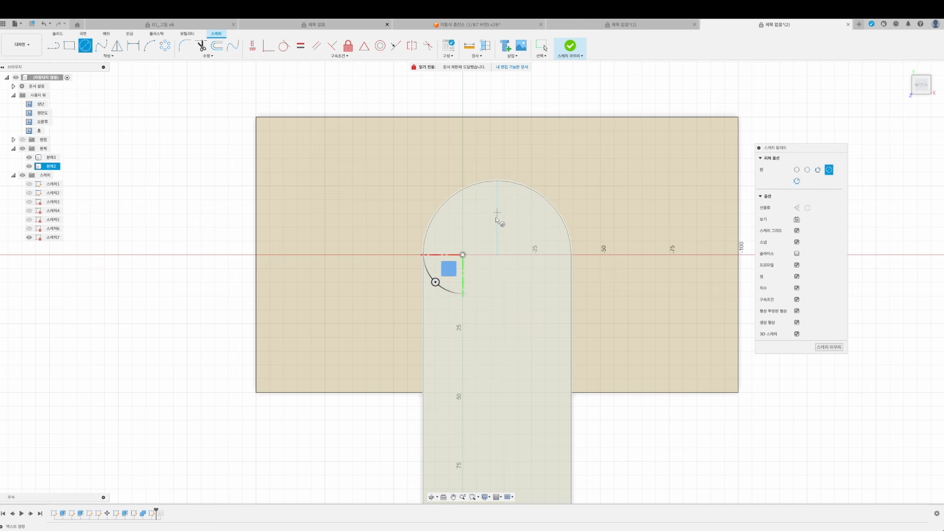
{"action": "left_click", "coordinate": [497, 255]}
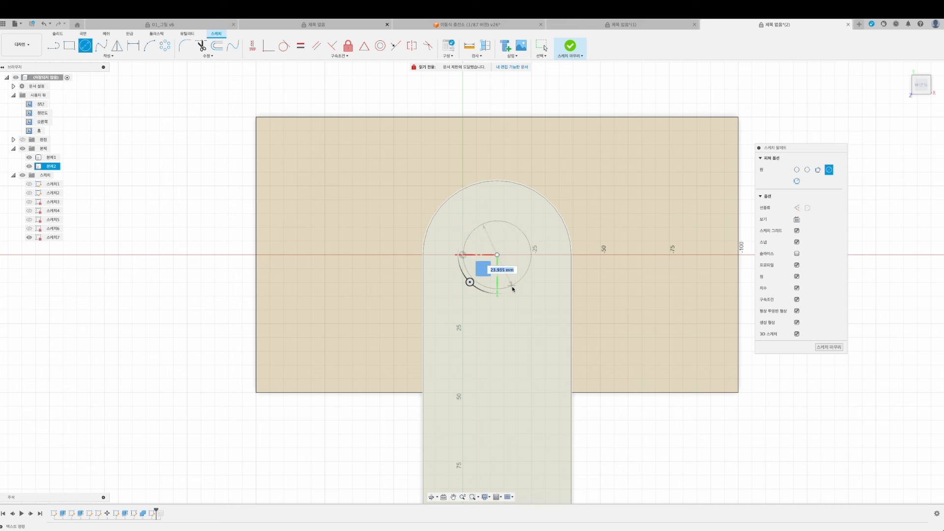
{"action": "key", "text": "Tab"}
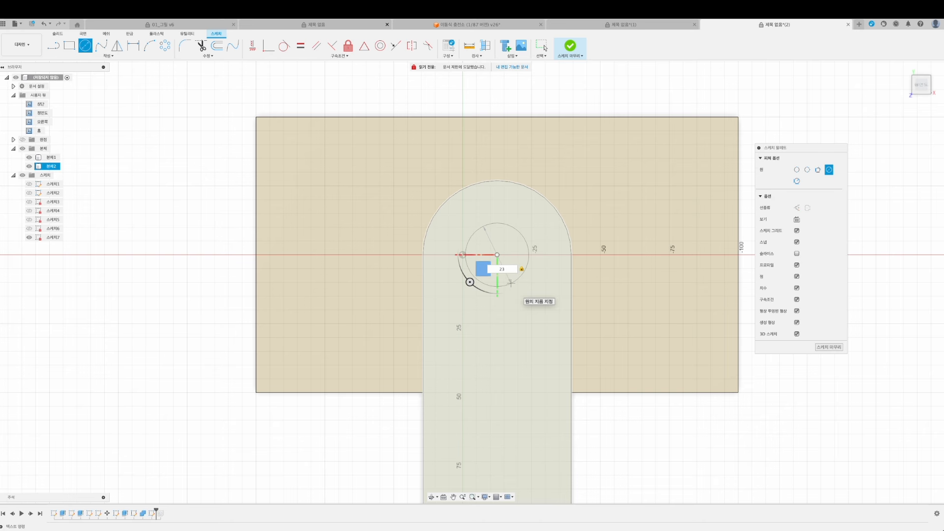
{"action": "key", "text": "Return"}
Extrude the circle 50 mm downward through the arm and into the box as a new body.
{"action": "middle_click_drag", "start_coordinate": [512, 286], "coordinate": [510, 168], "text": "shift"}
{"action": "left_click", "coordinate": [452, 323]}
{"action": "scroll", "coordinate": [510, 168], "scroll_direction": "down", "scroll_amount": 4}
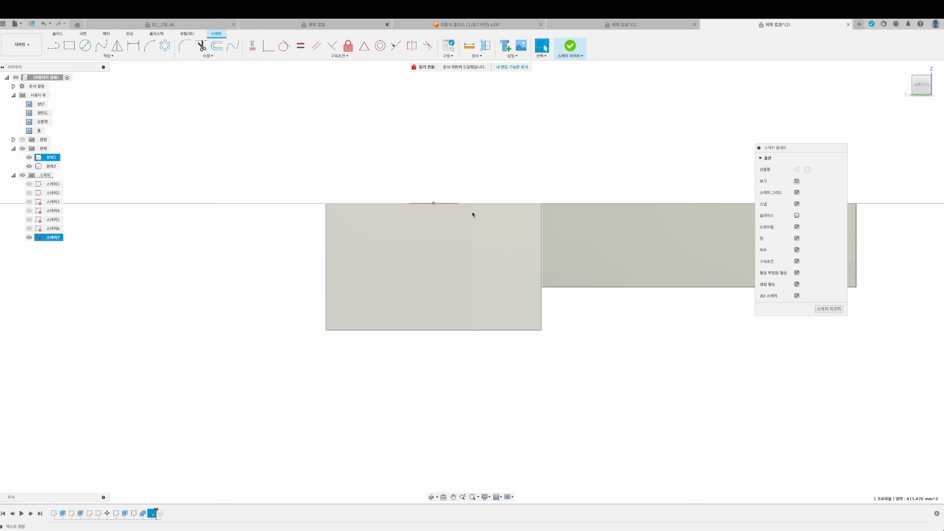
{"action": "key", "text": "e"}
{"action": "left_click_drag", "start_coordinate": [433, 197], "coordinate": [435, 310]}
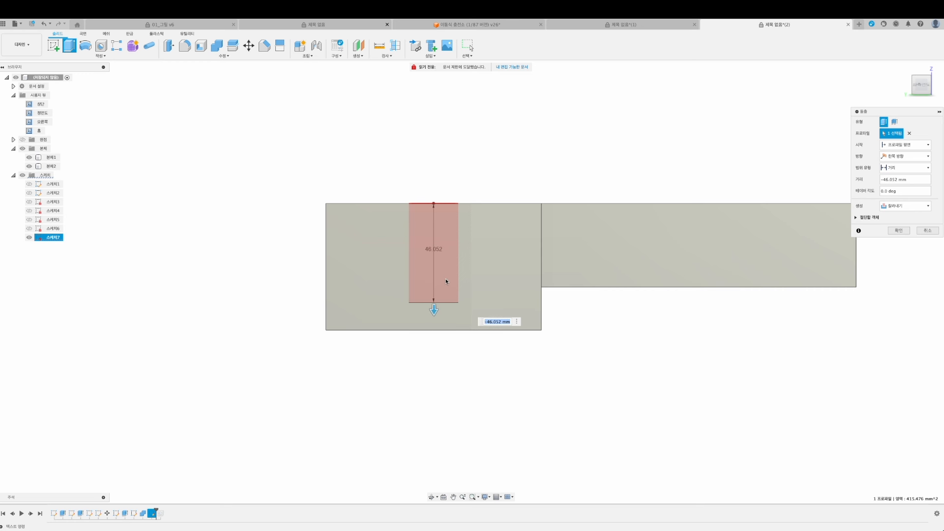
{"action": "type", "text": "50"}
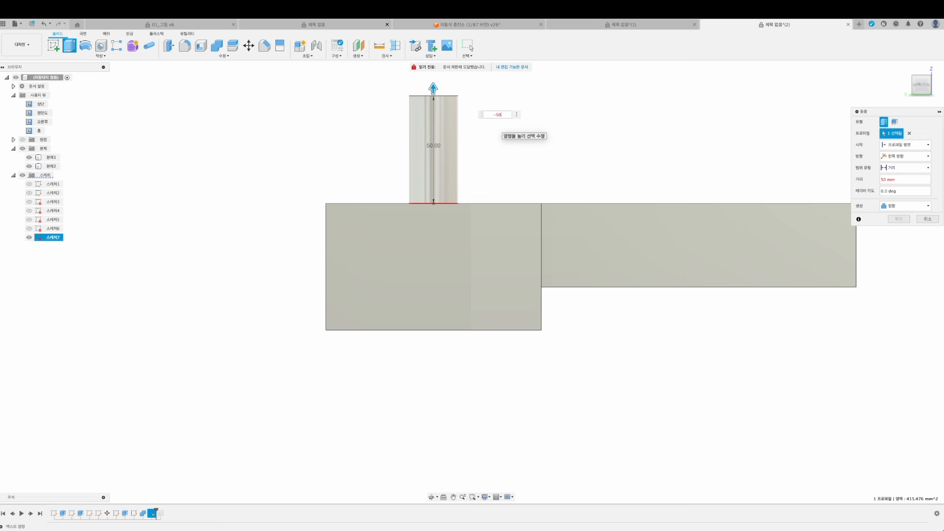
{"action": "key", "text": "Return"}
{"action": "middle_click_drag", "start_coordinate": [574, 358], "coordinate": [538, 220], "text": "shift"}
{"action": "left_click", "coordinate": [899, 207]}
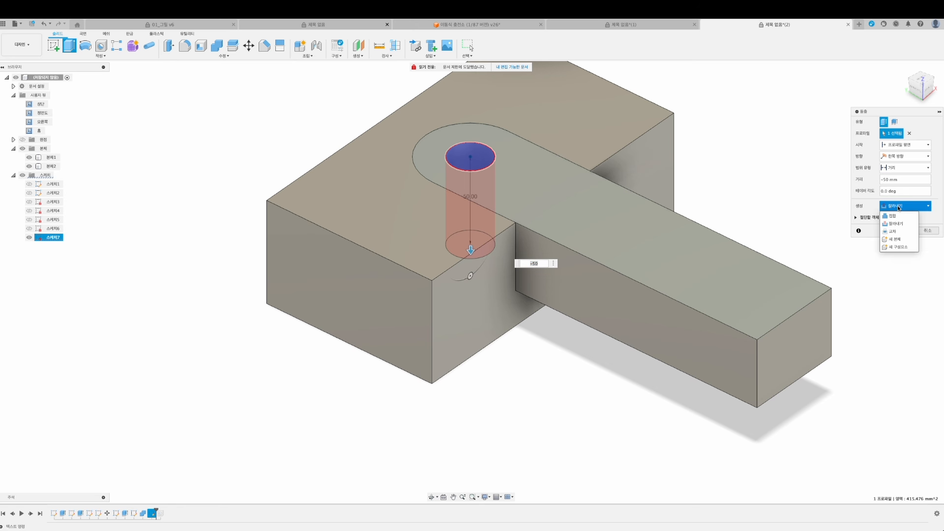
{"action": "left_click", "coordinate": [895, 241]}
{"action": "left_click", "coordinate": [924, 85]}
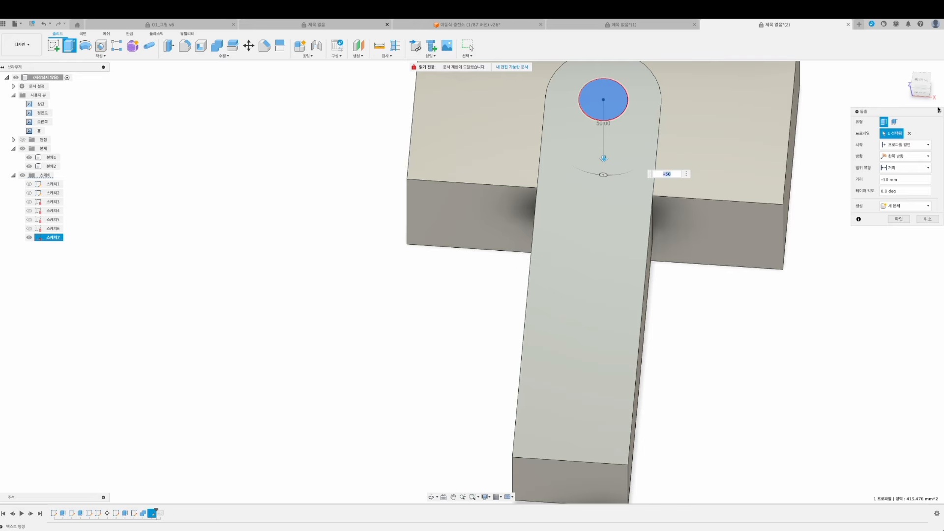
{"action": "key", "text": "Return"}
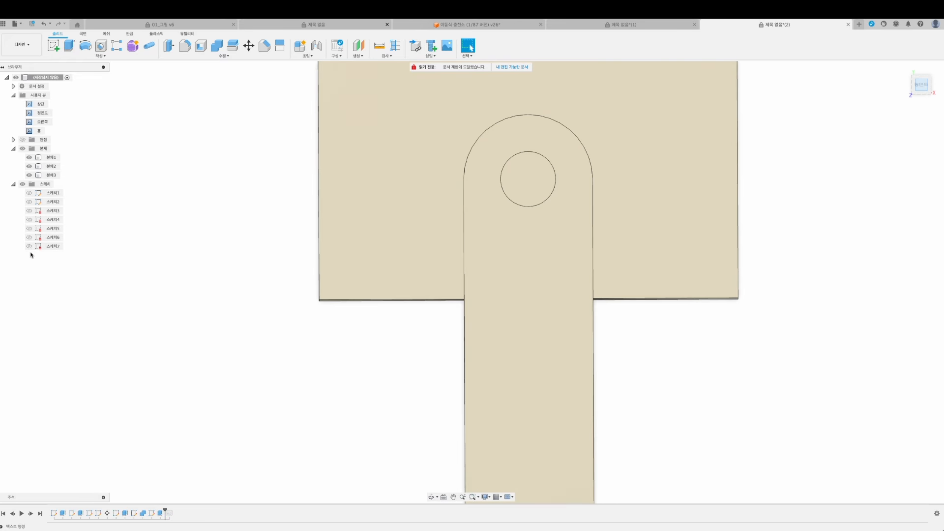
Edit the circle's sketch and add a circumscribed six-sided polygon around the circle's centre, with 18 mm from centre to side.
{"action": "right_click", "coordinate": [52, 246]}
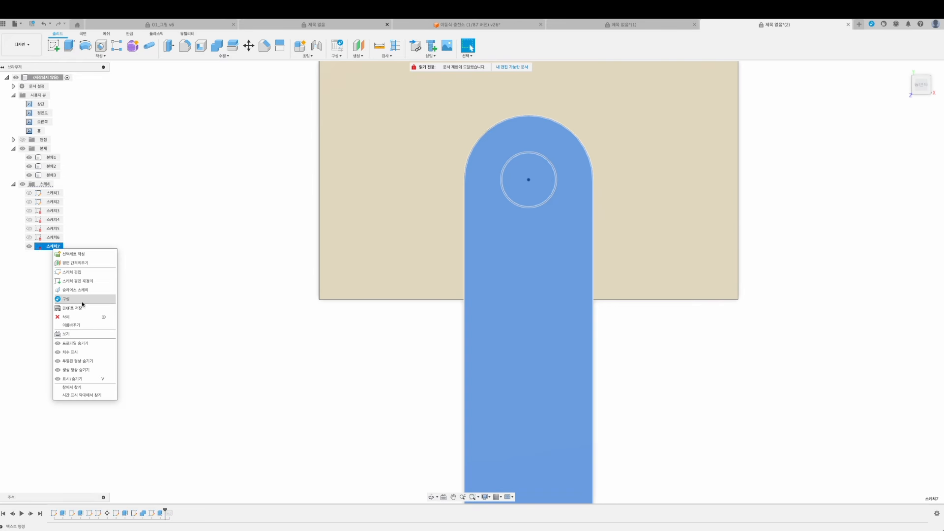
{"action": "left_click", "coordinate": [74, 272]}
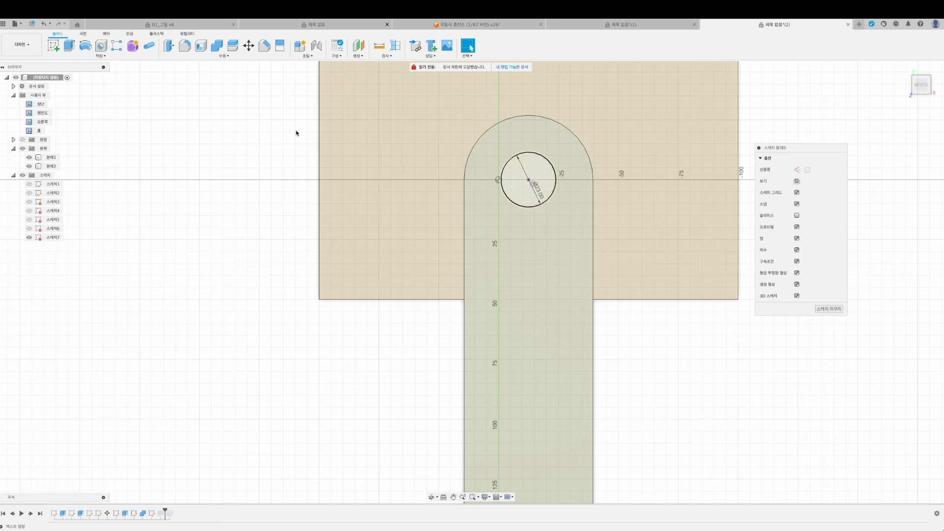
{"action": "left_click", "coordinate": [107, 55]}
{"action": "mouse_move", "coordinate": [82, 98]}
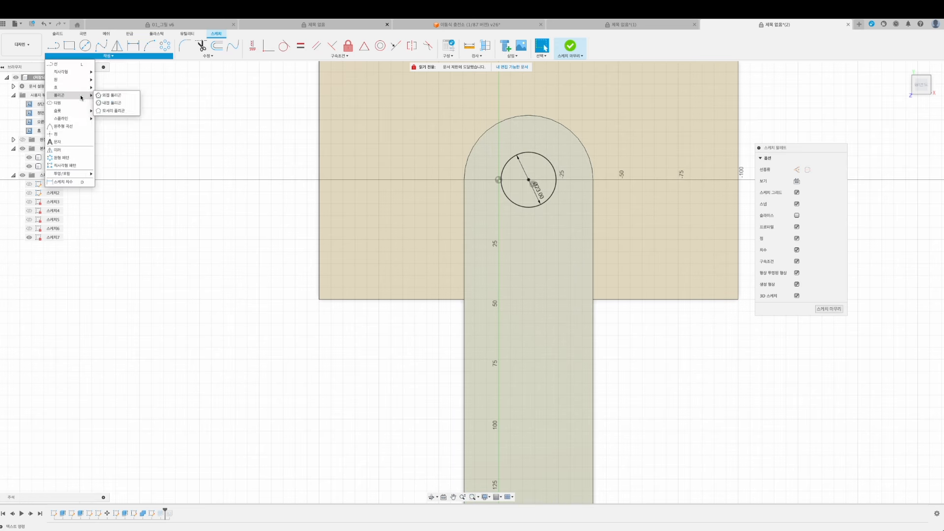
{"action": "left_click", "coordinate": [112, 95]}
{"action": "left_click", "coordinate": [529, 179]}
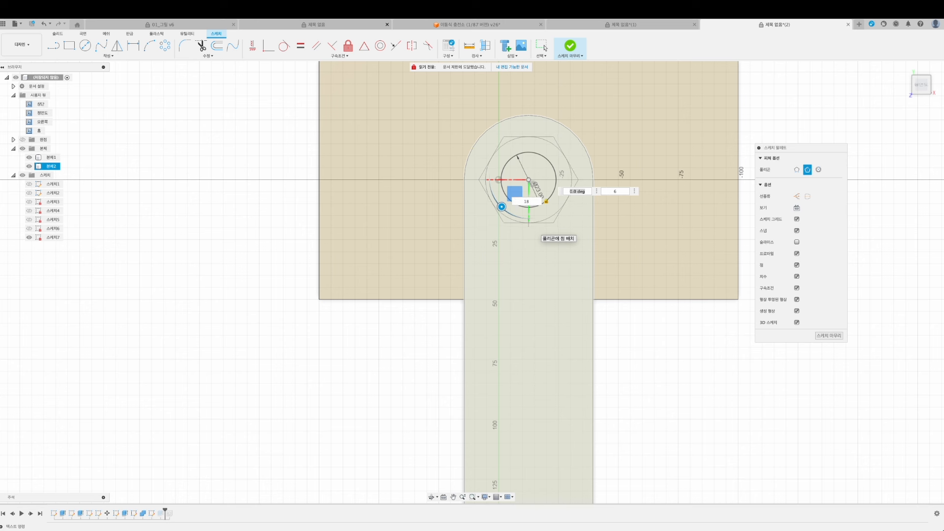
{"action": "key", "text": "Return"}
{"action": "left_click", "coordinate": [545, 47]}
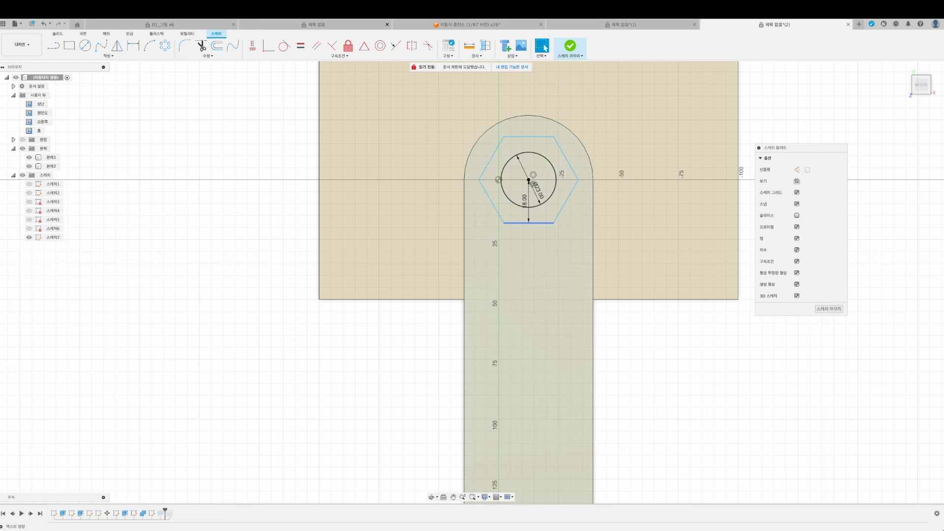
Extrude the hexagon and its inner circle upward from the arm's top face as a new body for the bolt head.
{"action": "mouse_move", "coordinate": [646, 335]}
{"action": "middle_mouse_down", "text": "shift"}
{"action": "mouse_move", "coordinate": [679, 299]}
{"action": "mouse_move", "coordinate": [615, 314]}
{"action": "middle_mouse_up", "text": "shift"}
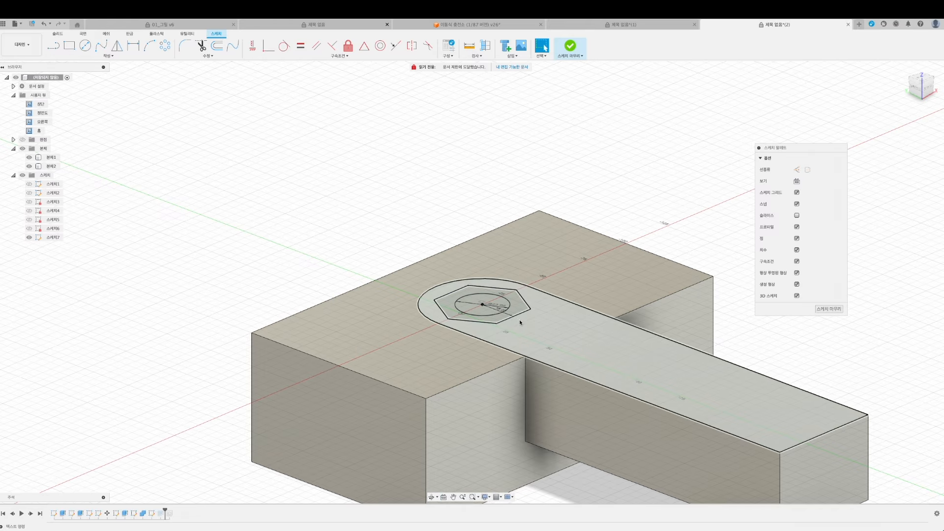
{"action": "left_click", "coordinate": [518, 310]}
{"action": "left_click", "coordinate": [505, 312]}
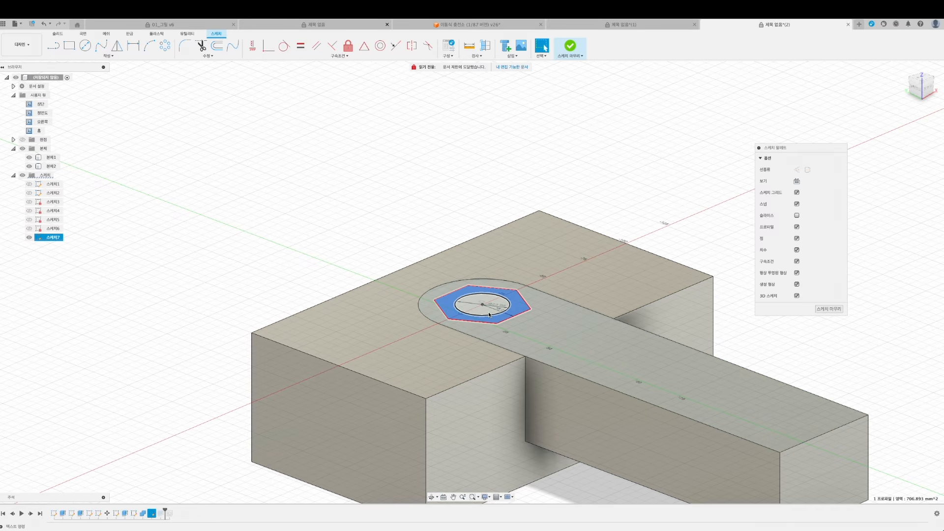
{"action": "key", "text": "e"}
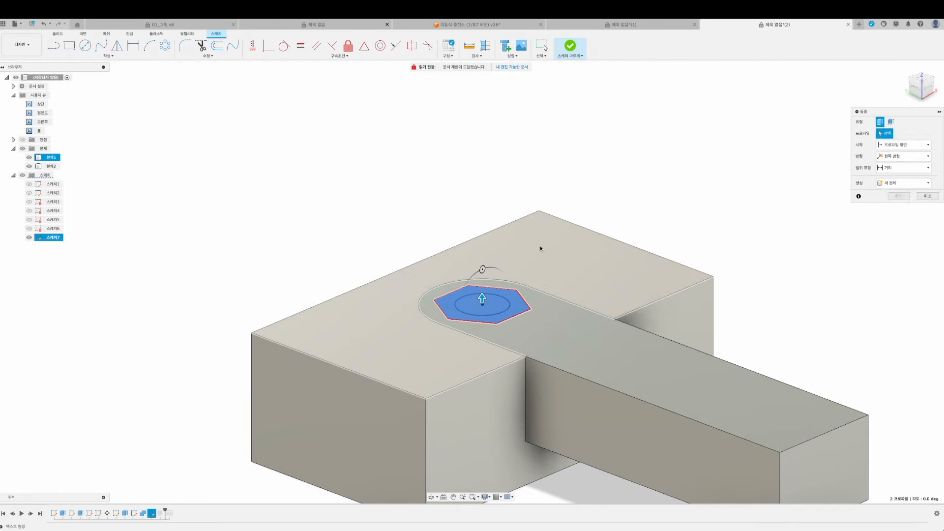
{"action": "left_click_drag", "start_coordinate": [482, 274], "coordinate": [508, 267]}
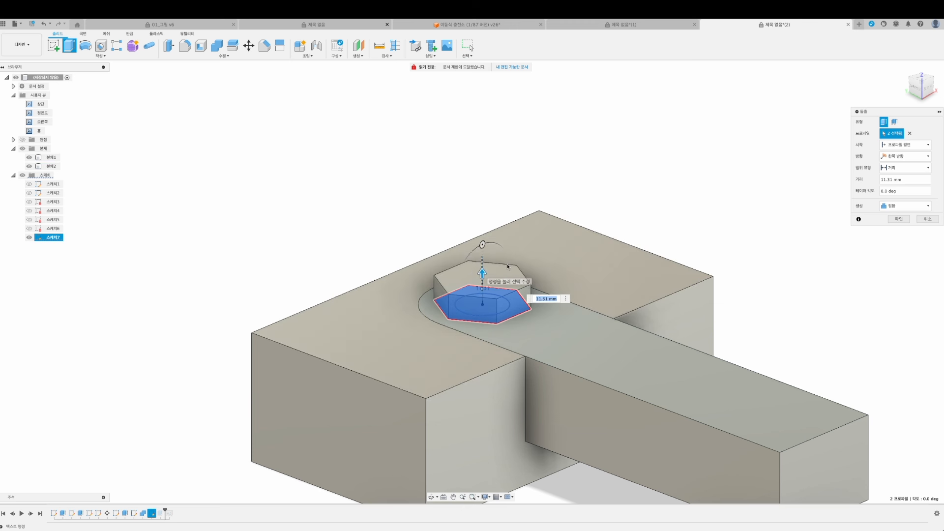
{"action": "left_click", "coordinate": [887, 206]}
{"action": "left_click", "coordinate": [893, 224]}
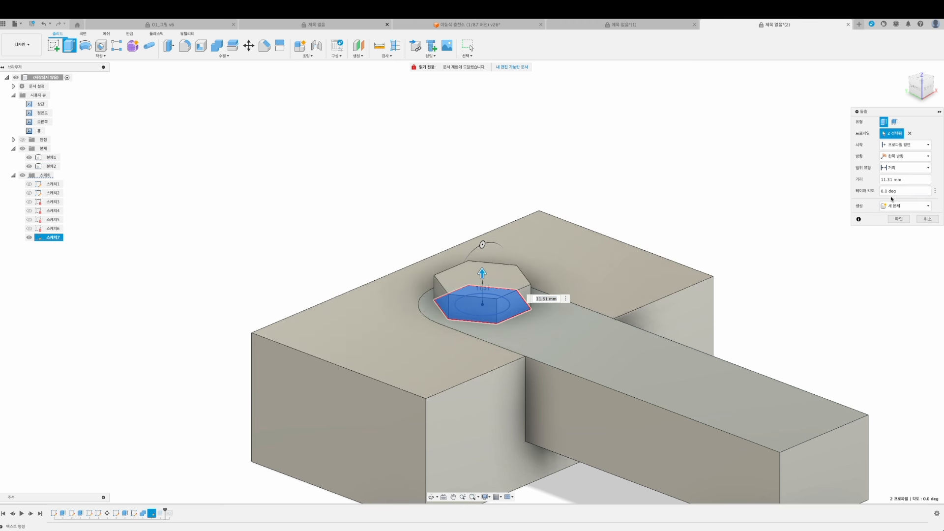
{"action": "left_click", "coordinate": [557, 298]}
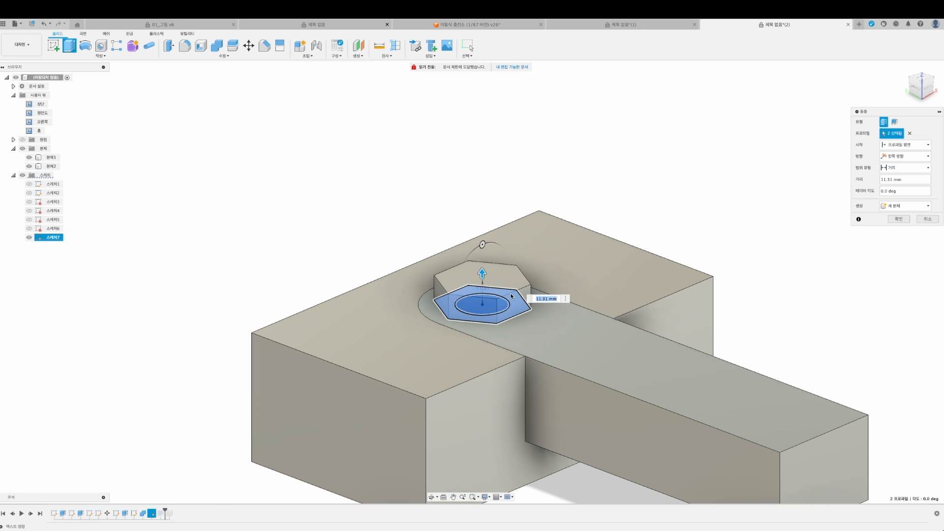
{"action": "key", "text": "Return"}
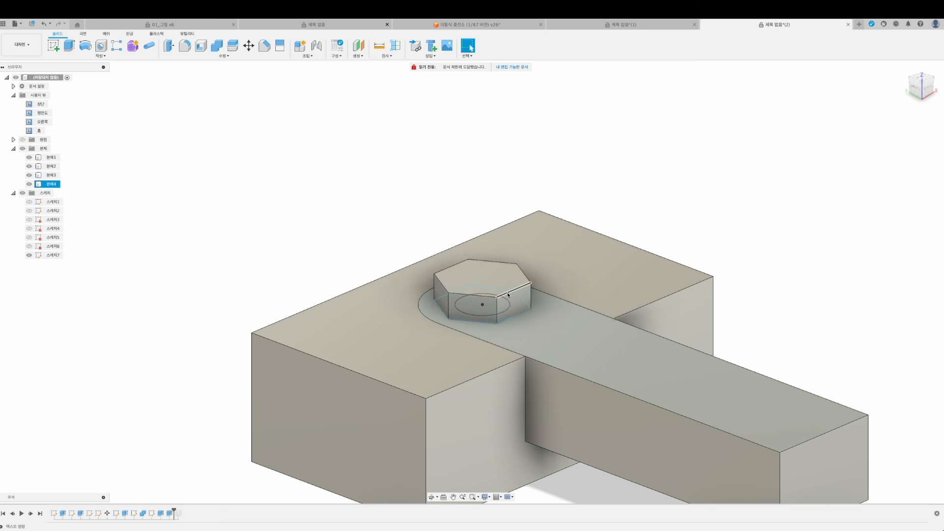
Hide the box, the arm and all sketches to isolate the hex head and cylindrical shank.
{"action": "scroll", "coordinate": [489, 290], "scroll_direction": "up", "scroll_amount": 2}
{"action": "scroll", "coordinate": [489, 290], "scroll_direction": "down", "scroll_amount": 4}
{"action": "left_click", "coordinate": [29, 157]}
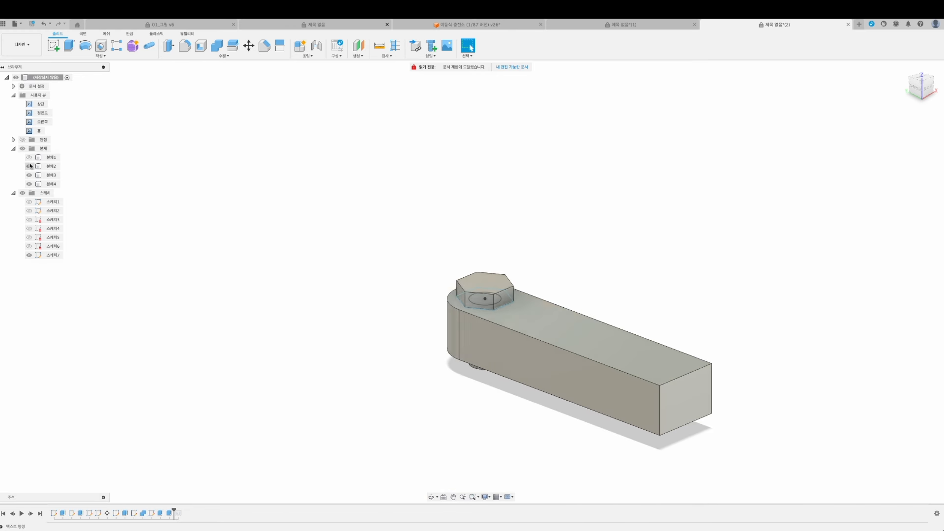
{"action": "left_click", "coordinate": [29, 166]}
{"action": "mouse_move", "coordinate": [451, 320]}
{"action": "middle_mouse_down", "text": "shift"}
{"action": "mouse_move", "coordinate": [559, 295]}
{"action": "mouse_move", "coordinate": [552, 332]}
{"action": "mouse_move", "coordinate": [511, 358]}
{"action": "middle_mouse_up", "text": "shift"}
{"action": "scroll", "coordinate": [489, 354], "scroll_direction": "up", "scroll_amount": 3}
{"action": "left_click", "coordinate": [22, 193]}
{"action": "middle_click_drag", "start_coordinate": [398, 295], "coordinate": [493, 249], "text": "shift"}
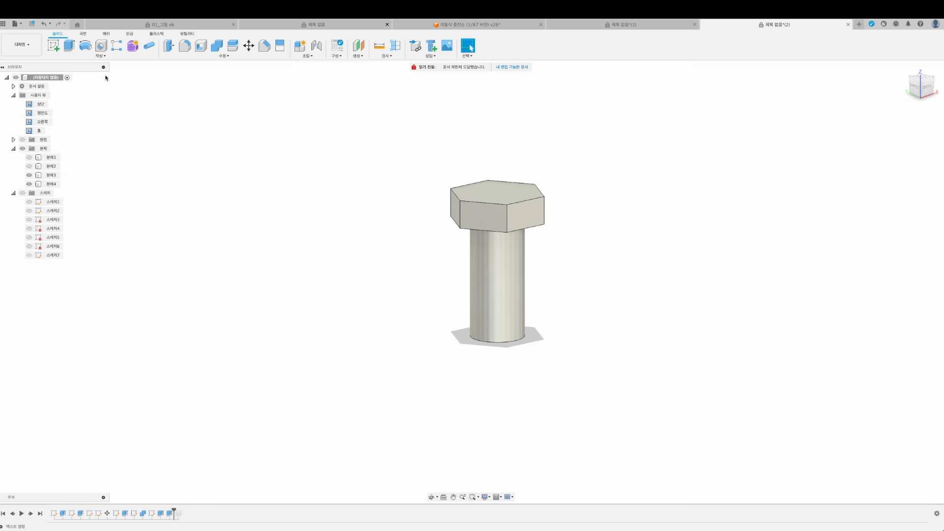
Add a modeled, full-length M24x3 ISO metric thread to the cylindrical shank, with size remembering enabled.
{"action": "left_click", "coordinate": [101, 55]}
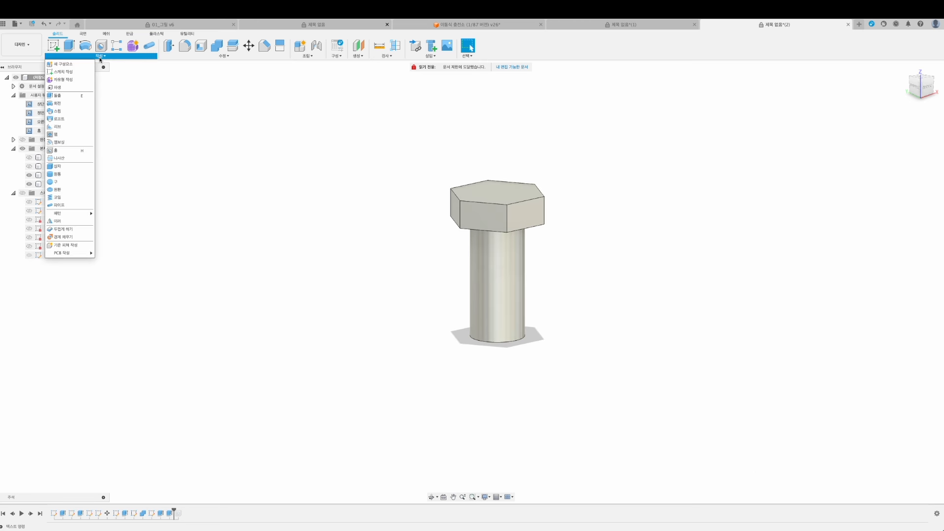
{"action": "left_click", "coordinate": [69, 157]}
{"action": "left_click", "coordinate": [474, 259]}
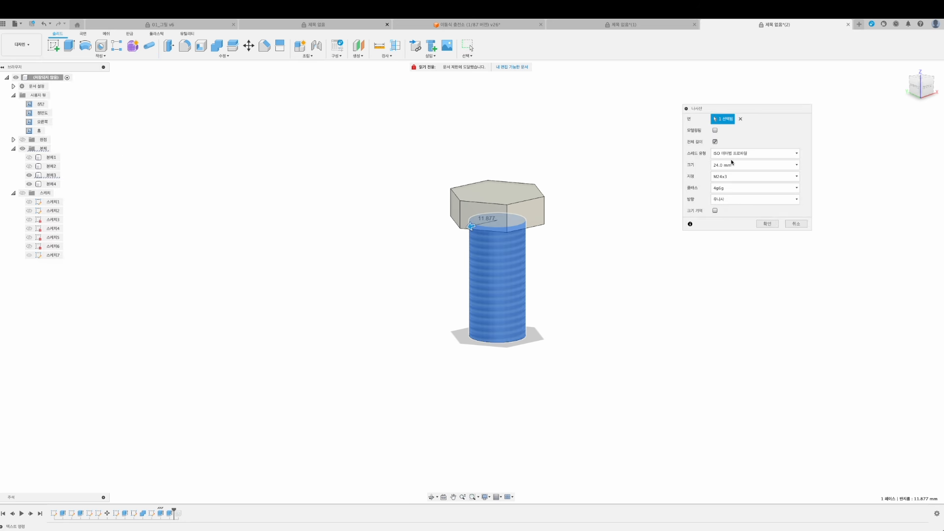
{"action": "left_click", "coordinate": [729, 177]}
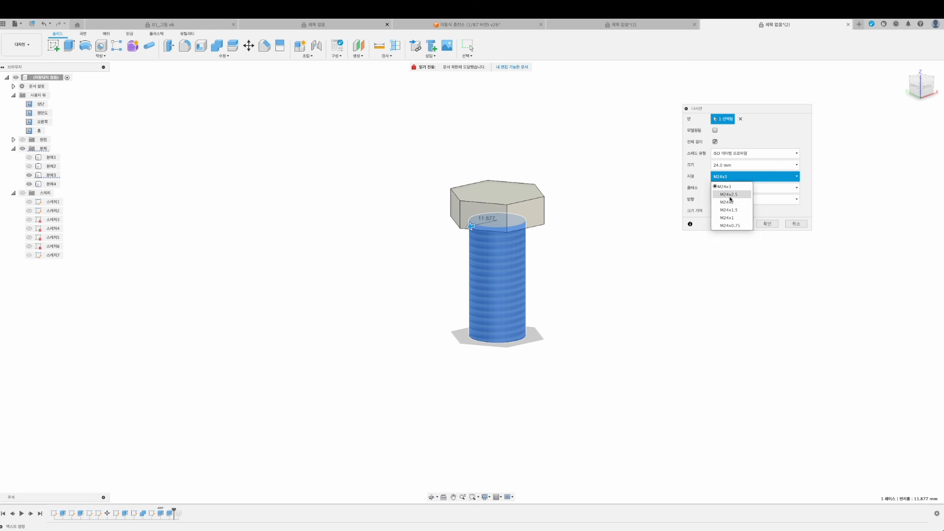
{"action": "left_click", "coordinate": [706, 173]}
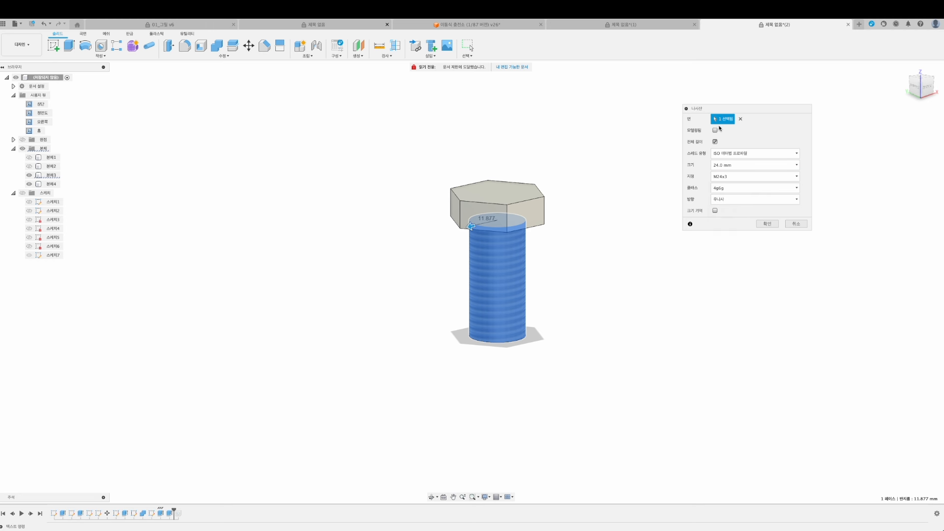
{"action": "left_click", "coordinate": [715, 130]}
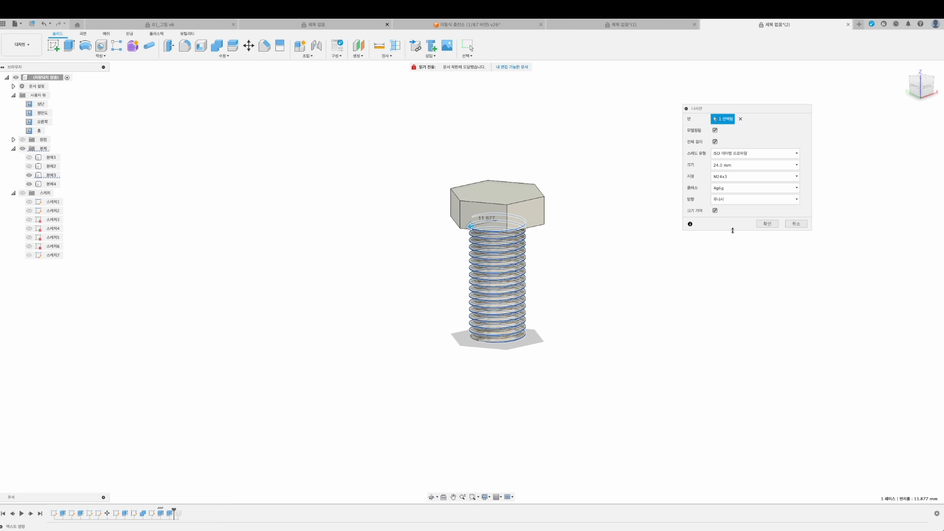
{"action": "left_click", "coordinate": [767, 227]}
{"action": "middle_click_drag", "start_coordinate": [767, 227], "coordinate": [516, 239], "text": "shift"}
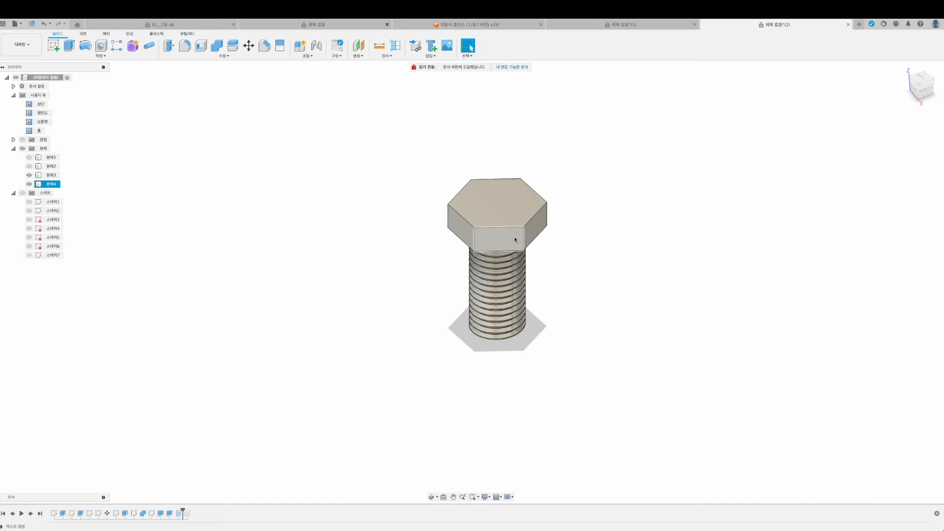
Fillet the edges of the hex head's top face with a 3 mm radius.
{"action": "left_click", "coordinate": [219, 55]}
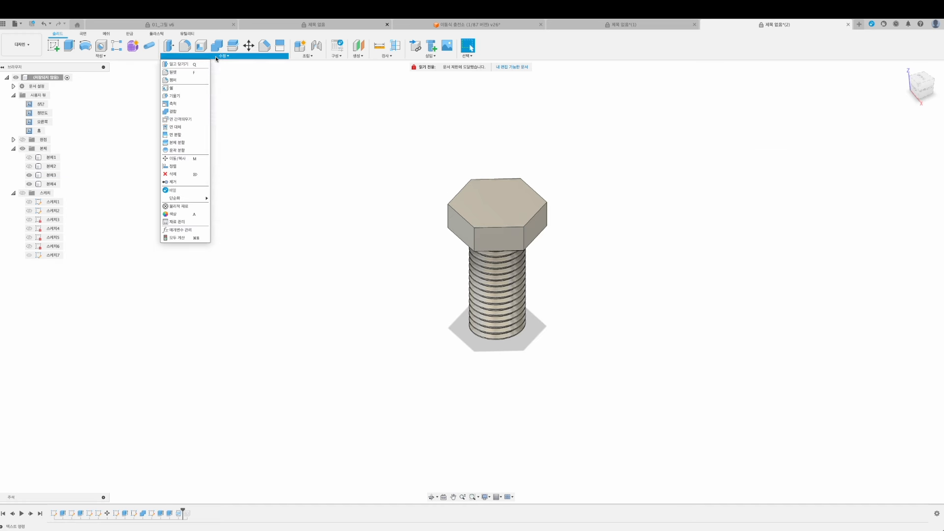
{"action": "left_click", "coordinate": [190, 72]}
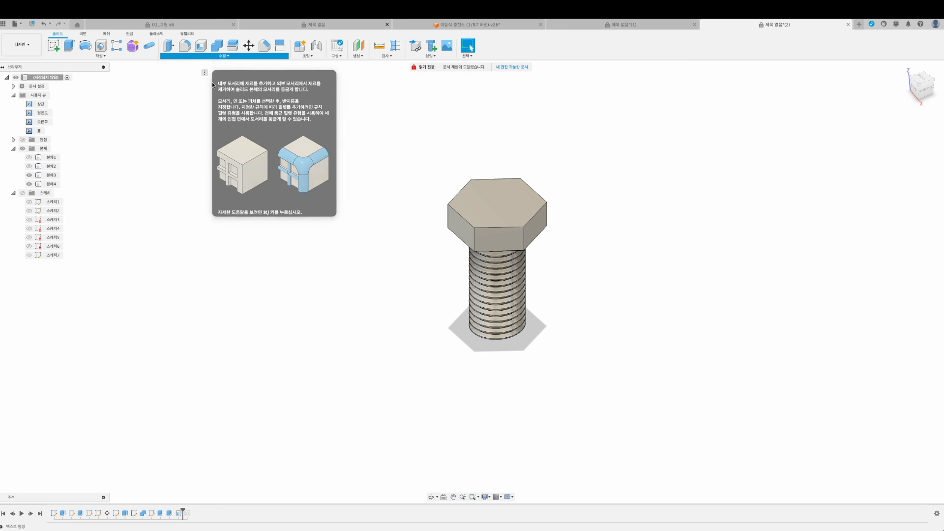
{"action": "left_click", "coordinate": [525, 199]}
{"action": "left_click_drag", "start_coordinate": [458, 213], "coordinate": [460, 216]}
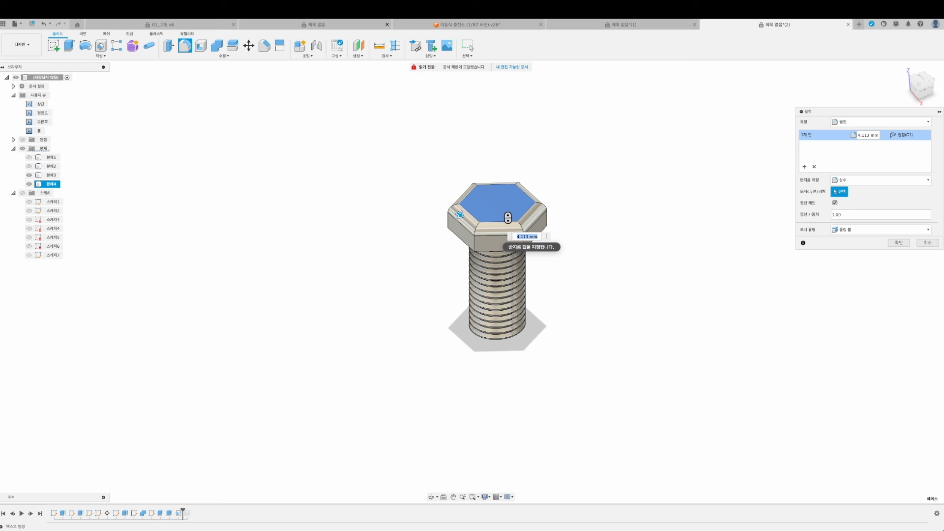
{"action": "type", "text": "3"}
{"action": "middle_click_drag", "start_coordinate": [604, 253], "coordinate": [357, 227], "text": "shift"}
{"action": "key", "text": "Return"}
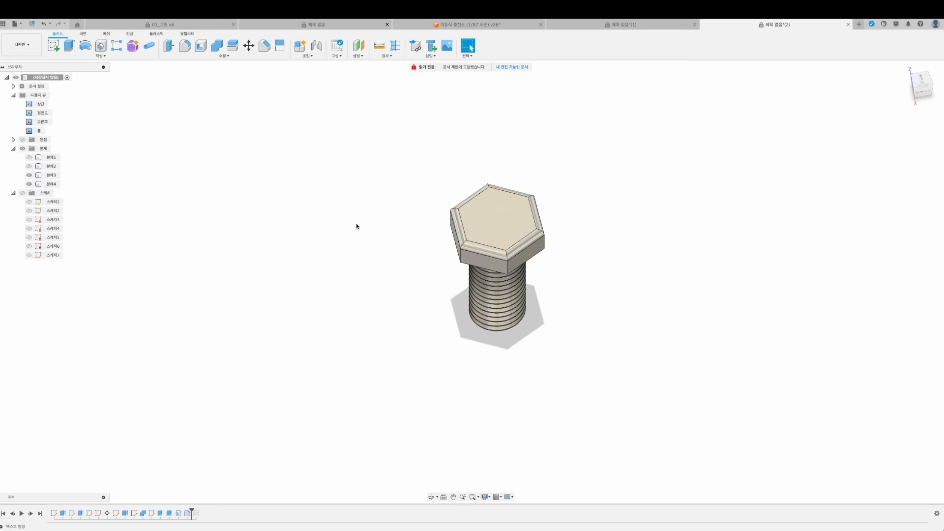
Show the box and arm briefly to check the bolt in place, and hide both again.
{"action": "left_click", "coordinate": [30, 158]}
{"action": "left_click", "coordinate": [30, 166]}
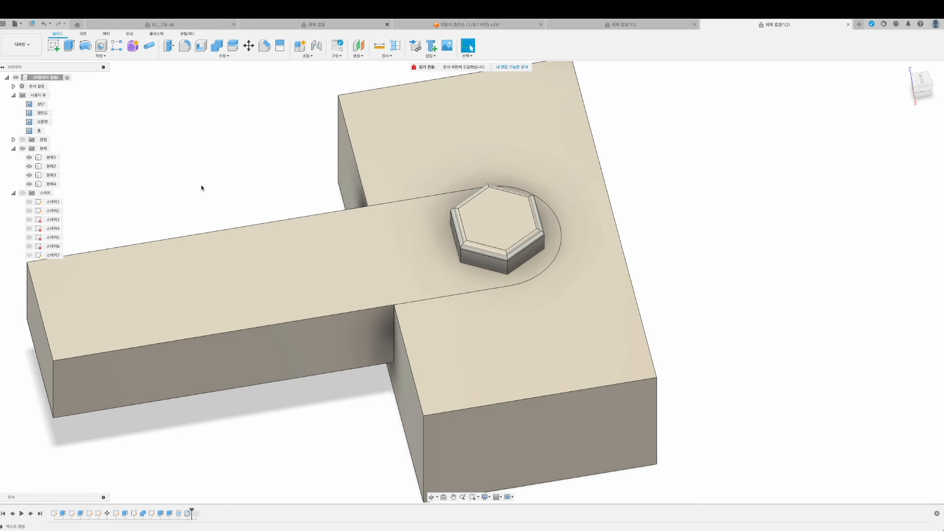
{"action": "left_click", "coordinate": [30, 158]}
{"action": "left_click", "coordinate": [29, 167]}
{"action": "middle_click_drag", "start_coordinate": [305, 227], "coordinate": [343, 171], "text": "shift"}
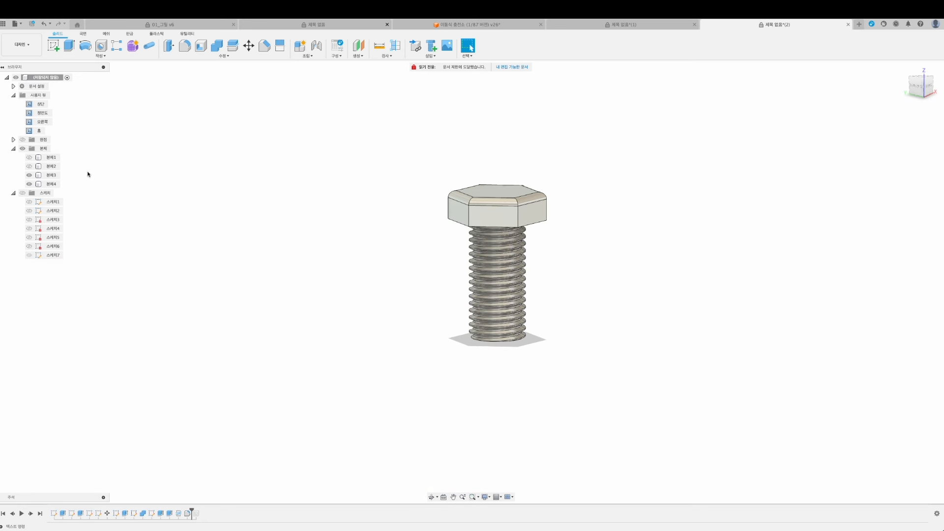
Join the threaded shank and hex head into one body with Combine, without keeping the tool body.
{"action": "left_click", "coordinate": [51, 175]}
{"action": "left_click", "coordinate": [51, 184], "text": "shift"}
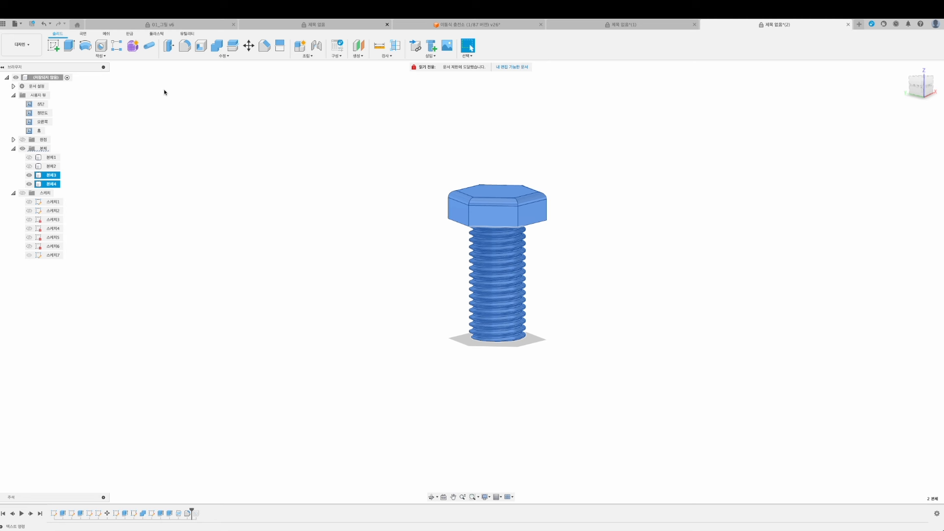
{"action": "left_click", "coordinate": [217, 47]}
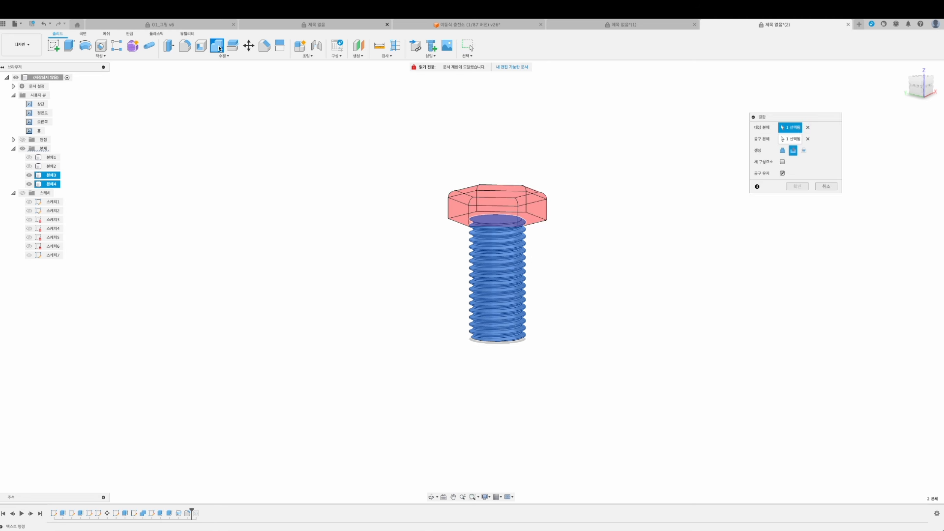
{"action": "left_click", "coordinate": [783, 150]}
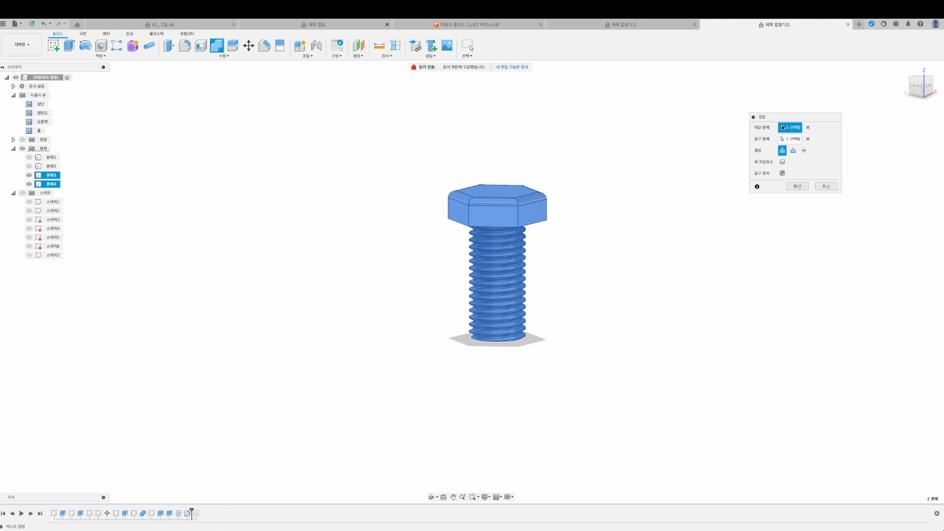
{"action": "left_click", "coordinate": [782, 173]}
{"action": "left_click", "coordinate": [798, 187]}
{"action": "middle_click_drag", "start_coordinate": [713, 276], "coordinate": [700, 326], "text": "shift"}
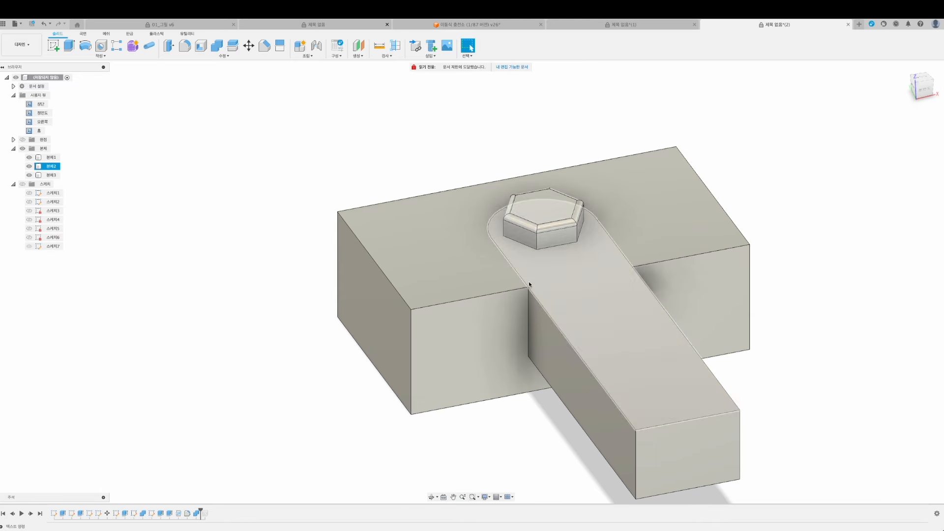
Display hidden edges and examine how the threaded bolt passes through the arm and into the box.
{"action": "mouse_move", "coordinate": [522, 407]}
{"action": "middle_mouse_down", "text": "shift"}
{"action": "mouse_move", "coordinate": [529, 374]}
{"action": "mouse_move", "coordinate": [514, 421]}
{"action": "middle_mouse_up", "text": "shift"}
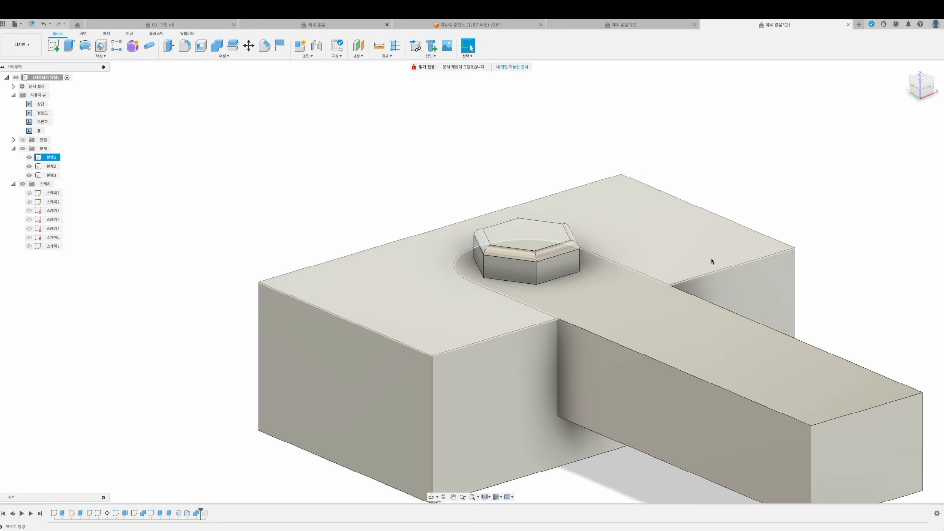
{"action": "key", "text": "ctrl+5"}
{"action": "middle_click_drag", "start_coordinate": [522, 291], "coordinate": [520, 213]}
{"action": "scroll", "coordinate": [494, 194], "scroll_direction": "up", "scroll_amount": 1}
{"action": "left_click", "coordinate": [509, 166]}
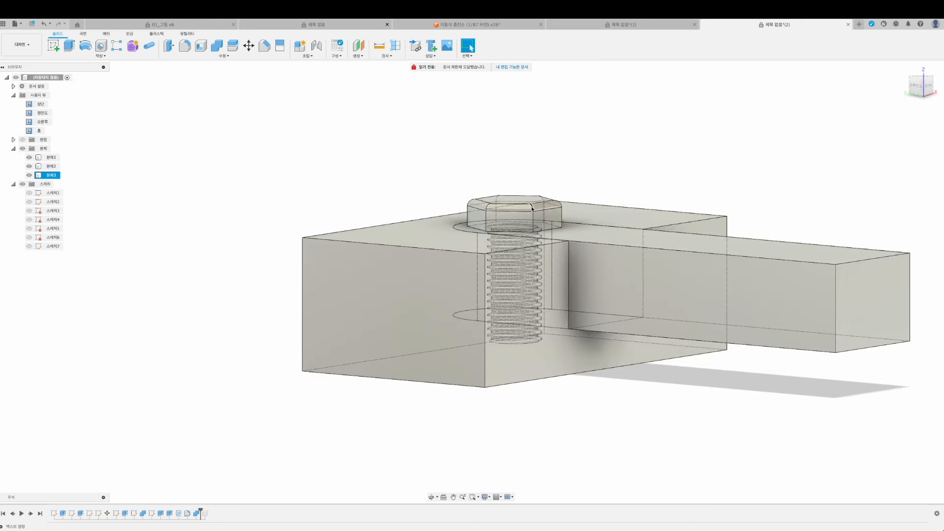
{"action": "middle_click_drag", "start_coordinate": [502, 362], "coordinate": [578, 401], "text": "shift"}
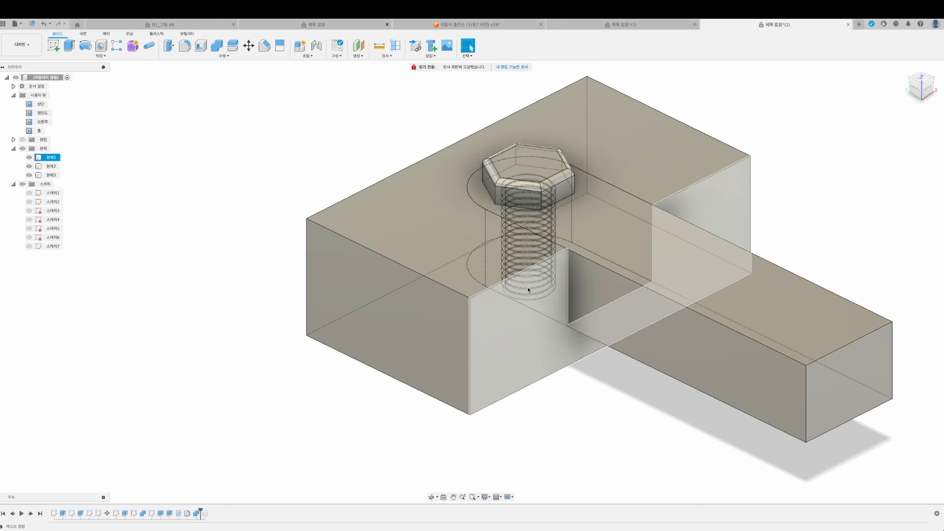
Cut the bolt's shape out of the box with Combine while keeping the bolt body.
{"action": "left_click", "coordinate": [217, 46]}
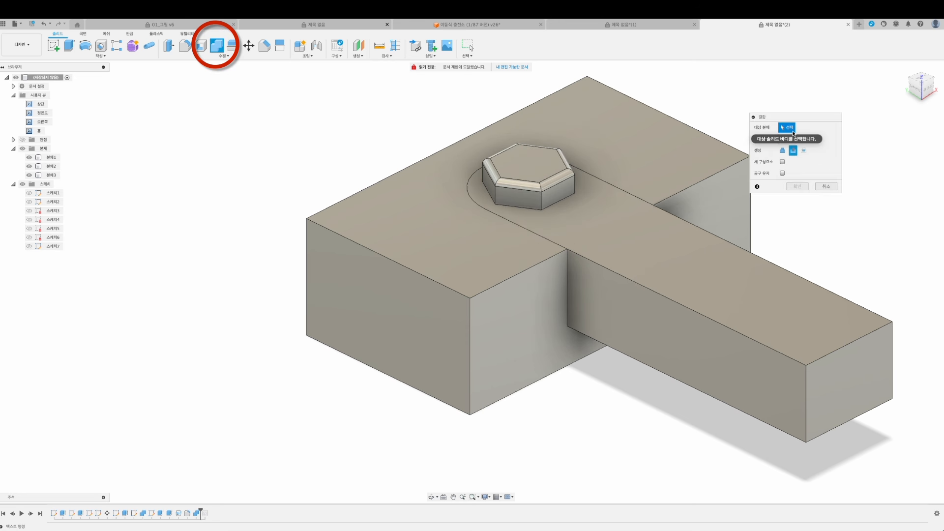
{"action": "left_click", "coordinate": [532, 174]}
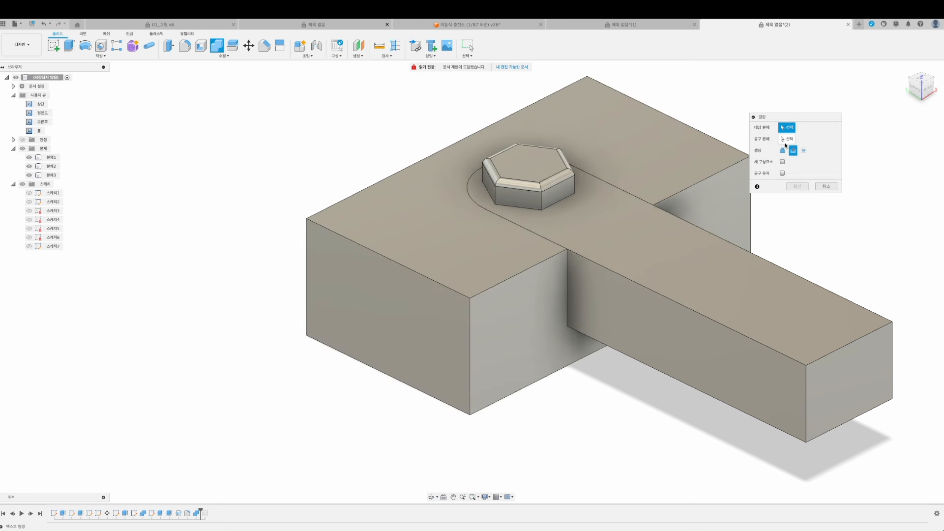
{"action": "left_click", "coordinate": [674, 167]}
{"action": "middle_click_drag", "start_coordinate": [271, 231], "coordinate": [301, 232], "text": "shift"}
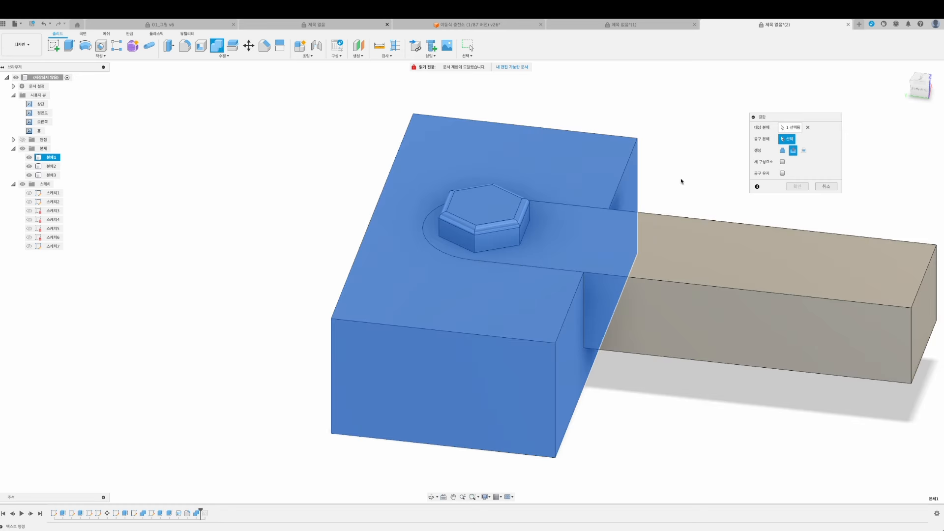
{"action": "left_click", "coordinate": [481, 211]}
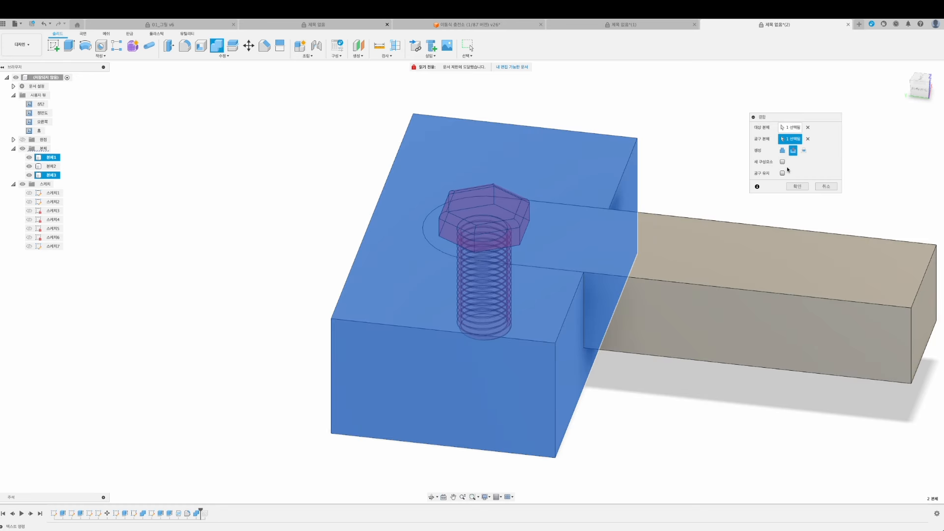
{"action": "left_click", "coordinate": [782, 173]}
{"action": "left_click", "coordinate": [797, 187]}
{"action": "middle_click_drag", "start_coordinate": [754, 192], "coordinate": [738, 188], "text": "shift"}
Hide the arm and bolt to inspect the threaded hole in the box's pocket, and show the arm again.
{"action": "left_click", "coordinate": [29, 166]}
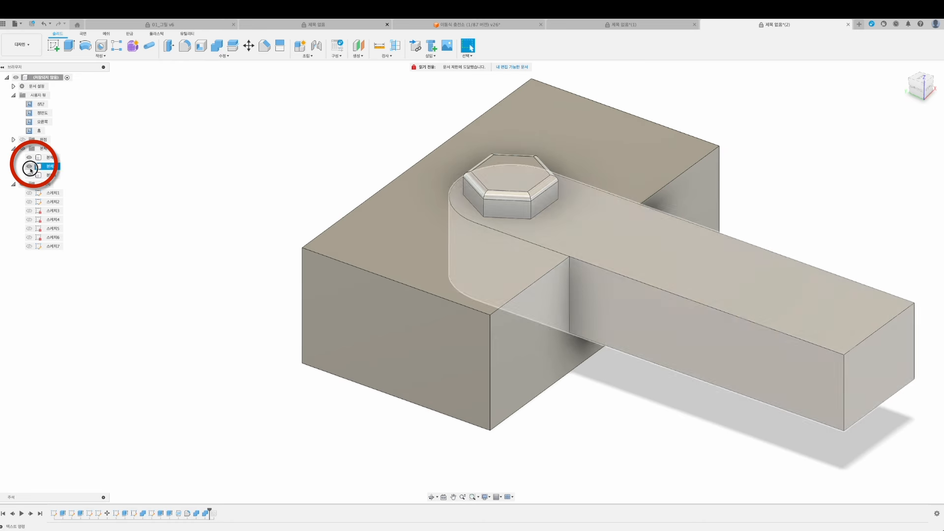
{"action": "middle_click_drag", "start_coordinate": [396, 295], "coordinate": [597, 347], "text": "shift"}
{"action": "left_click", "coordinate": [29, 175]}
{"action": "middle_click_drag", "start_coordinate": [498, 380], "coordinate": [542, 417], "text": "shift"}
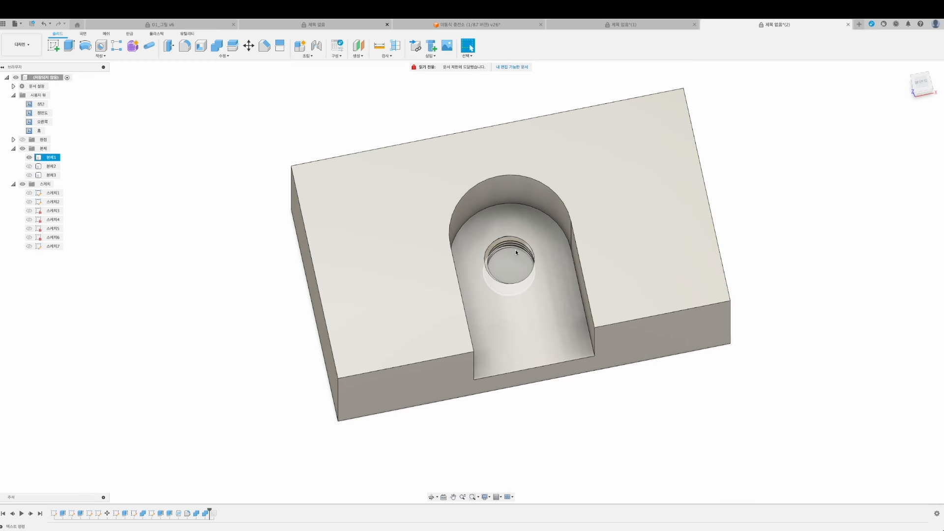
{"action": "middle_click_drag", "start_coordinate": [223, 298], "coordinate": [246, 239], "text": "shift"}
{"action": "left_click", "coordinate": [29, 166]}
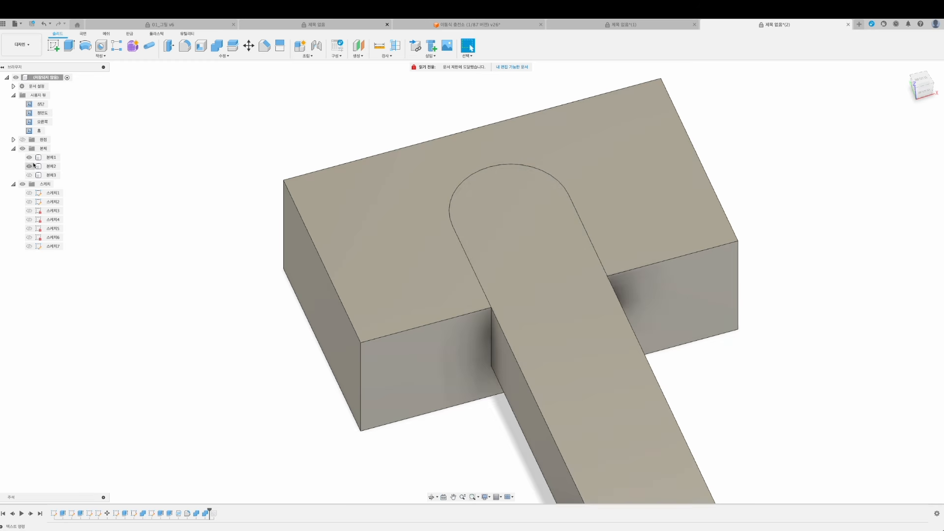
Hide the box, show the bolt, and cut the bolt's shape out of the arm with Combine while keeping the bolt body.
{"action": "left_click", "coordinate": [29, 157]}
{"action": "left_click", "coordinate": [29, 175]}
{"action": "middle_click_drag", "start_coordinate": [282, 341], "coordinate": [312, 314], "text": "shift"}
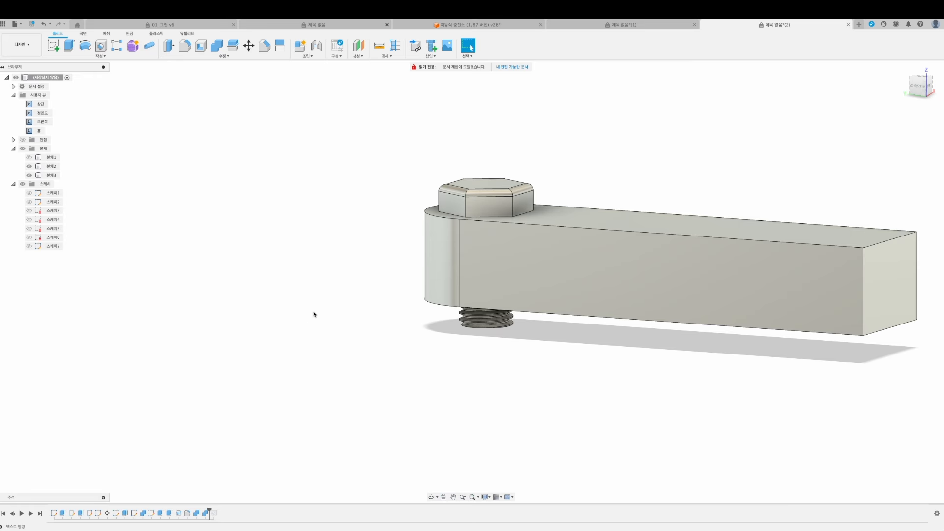
{"action": "middle_click_drag", "start_coordinate": [466, 381], "coordinate": [302, 141], "text": "shift"}
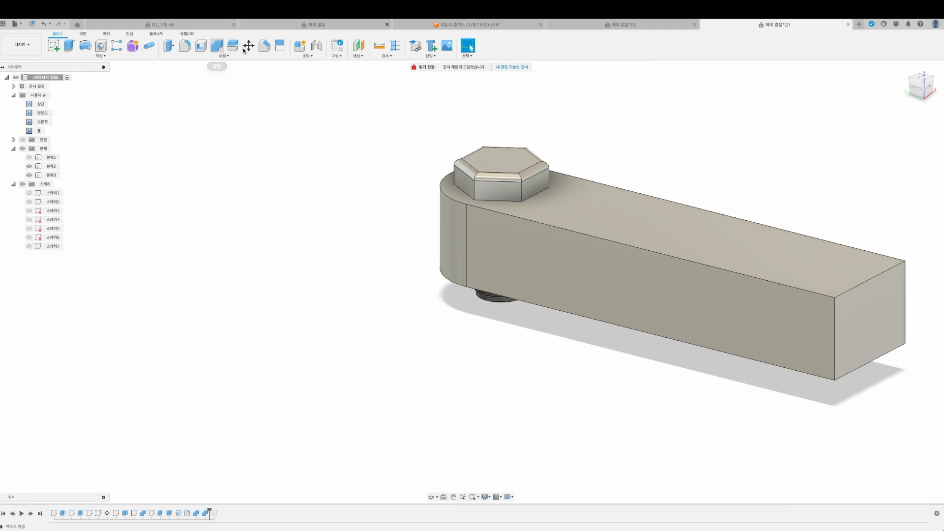
{"action": "left_click", "coordinate": [218, 46]}
{"action": "left_click", "coordinate": [618, 219]}
{"action": "left_click", "coordinate": [542, 157]}
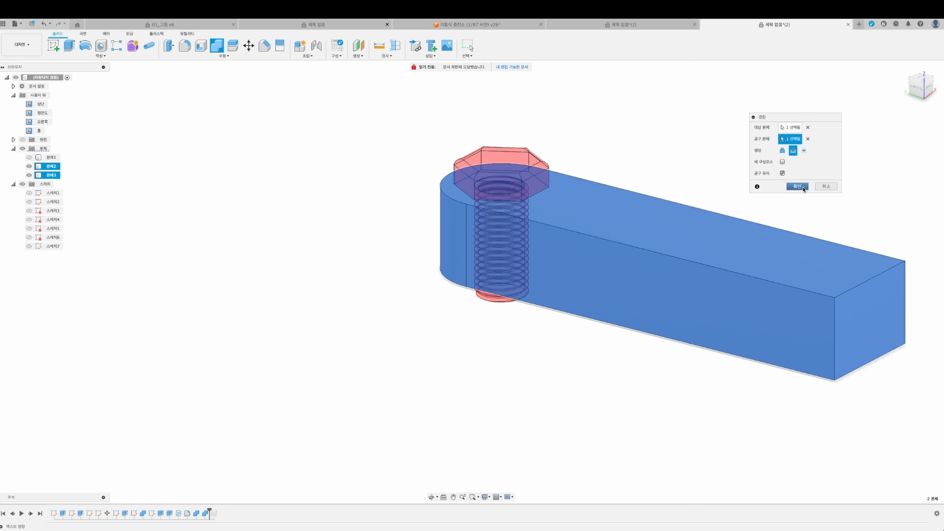
{"action": "left_click", "coordinate": [796, 186]}
Show the box again and hide the bolt to inspect the threaded hole in the arm's rounded end.
{"action": "left_click", "coordinate": [31, 158]}
{"action": "left_click", "coordinate": [29, 167]}
{"action": "left_click", "coordinate": [30, 176]}
{"action": "left_click", "coordinate": [30, 167]}
{"action": "middle_click_drag", "start_coordinate": [535, 383], "coordinate": [527, 318], "text": "shift"}
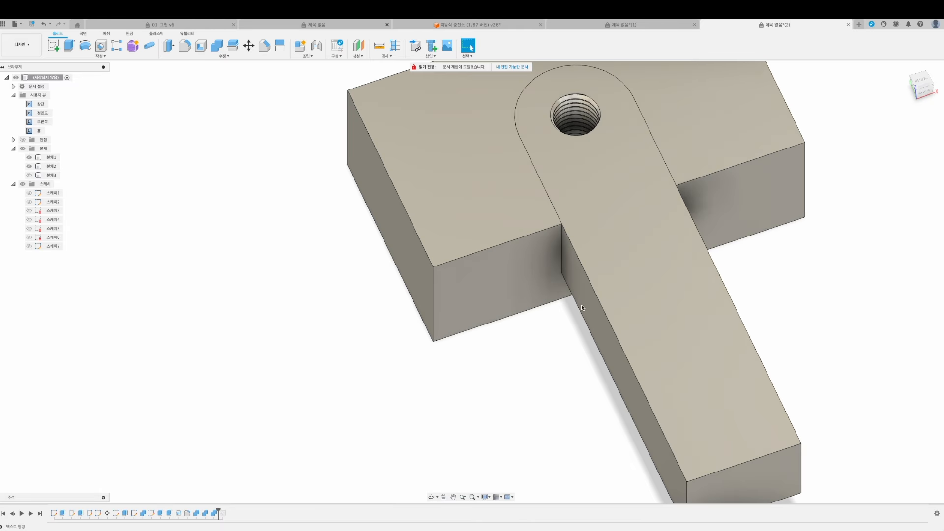
{"action": "scroll", "coordinate": [590, 280], "scroll_direction": "up", "scroll_amount": 3}
{"action": "scroll", "coordinate": [603, 268], "scroll_direction": "down", "scroll_amount": 3}
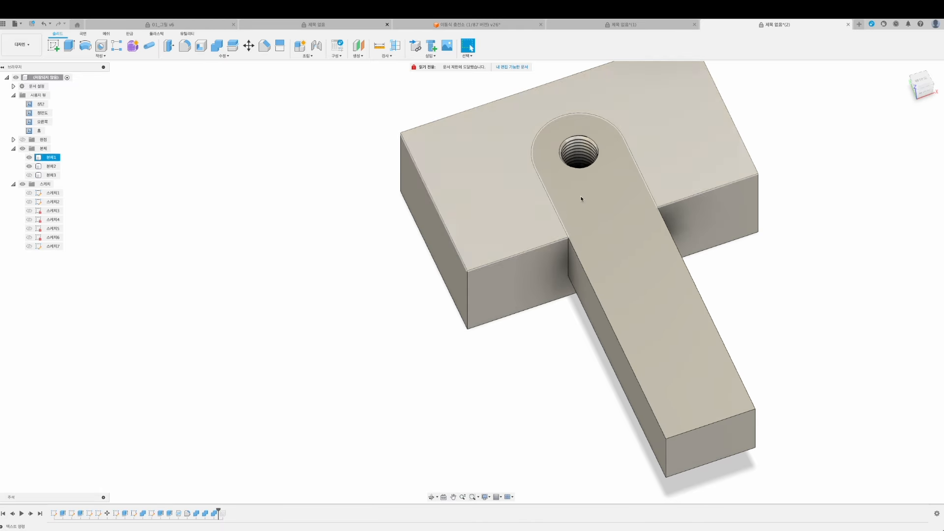
{"action": "scroll", "coordinate": [544, 206], "scroll_direction": "up", "scroll_amount": 5}
{"action": "middle_click_drag", "start_coordinate": [521, 208], "coordinate": [545, 195], "text": "shift"}
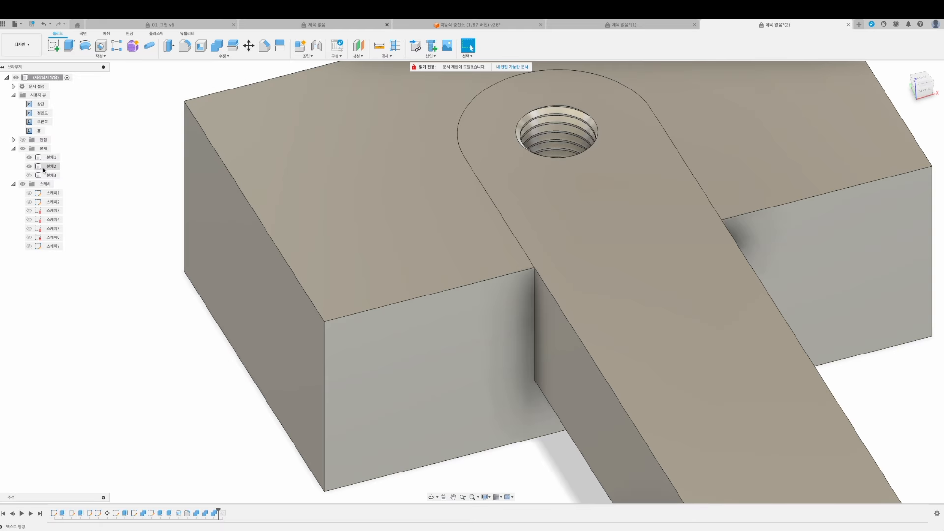
Hide the arm and try offsetting the thread faces of the box's pocket hole by -0.2 mm with Press Pull.
{"action": "left_click", "coordinate": [29, 167]}
{"action": "scroll", "coordinate": [537, 250], "scroll_direction": "up", "scroll_amount": 10}
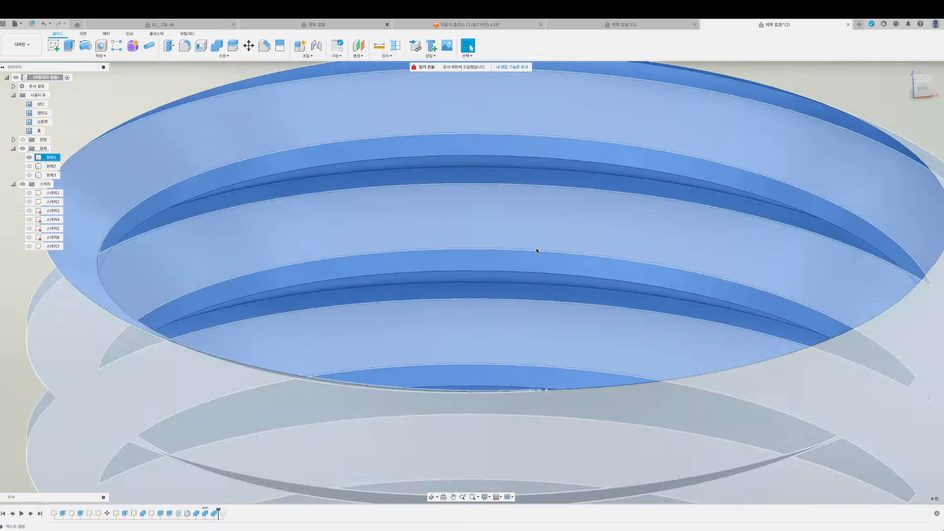
{"action": "scroll", "coordinate": [536, 251], "scroll_direction": "down", "scroll_amount": 6}
{"action": "middle_click_drag", "start_coordinate": [538, 259], "coordinate": [447, 274], "text": "shift"}
{"action": "left_click", "coordinate": [224, 55]}
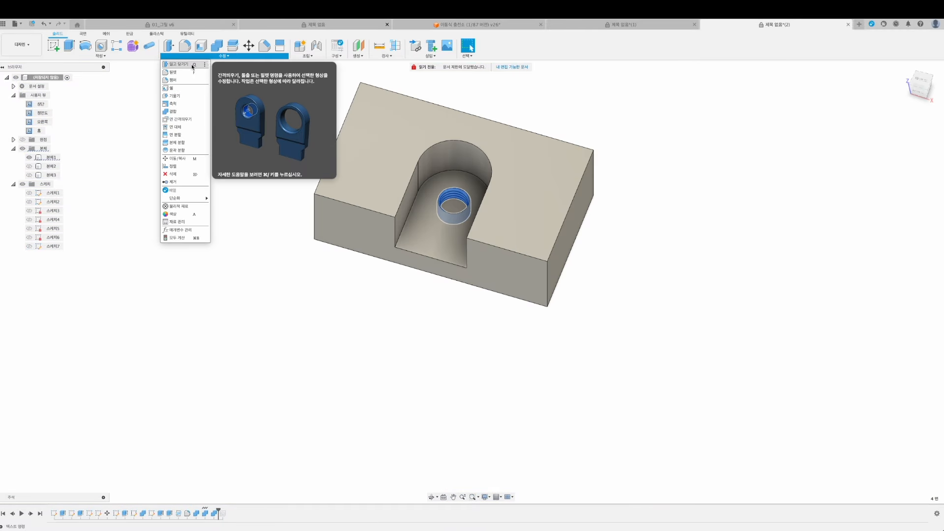
{"action": "left_click", "coordinate": [178, 64]}
{"action": "scroll", "coordinate": [449, 220], "scroll_direction": "down", "scroll_amount": 5}
{"action": "scroll", "coordinate": [449, 220], "scroll_direction": "up", "scroll_amount": 4}
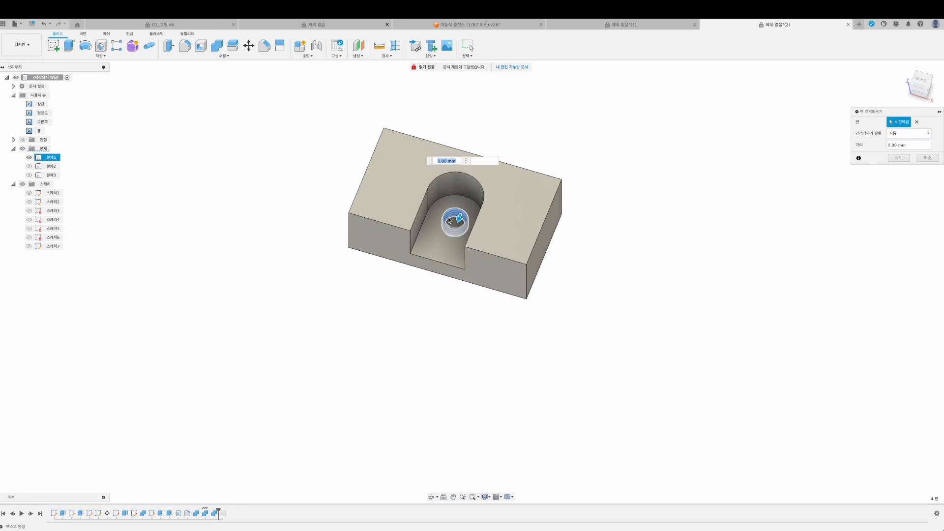
{"action": "scroll", "coordinate": [448, 220], "scroll_direction": "up", "scroll_amount": 5}
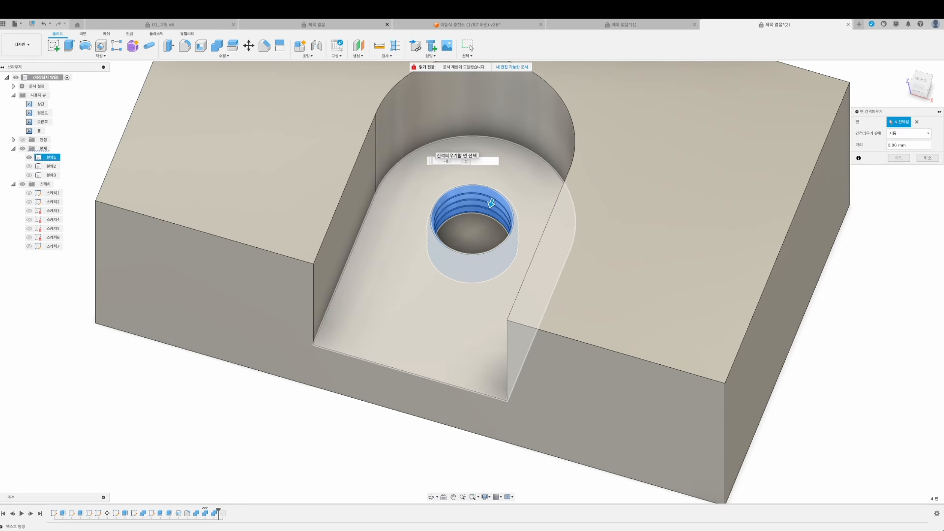
{"action": "type", "text": "-0.2"}
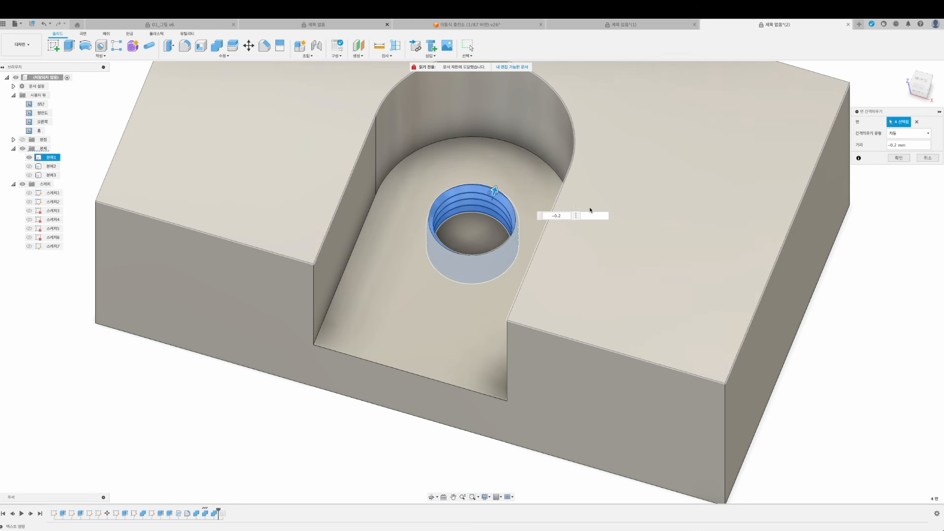
{"action": "key", "text": "Return"}
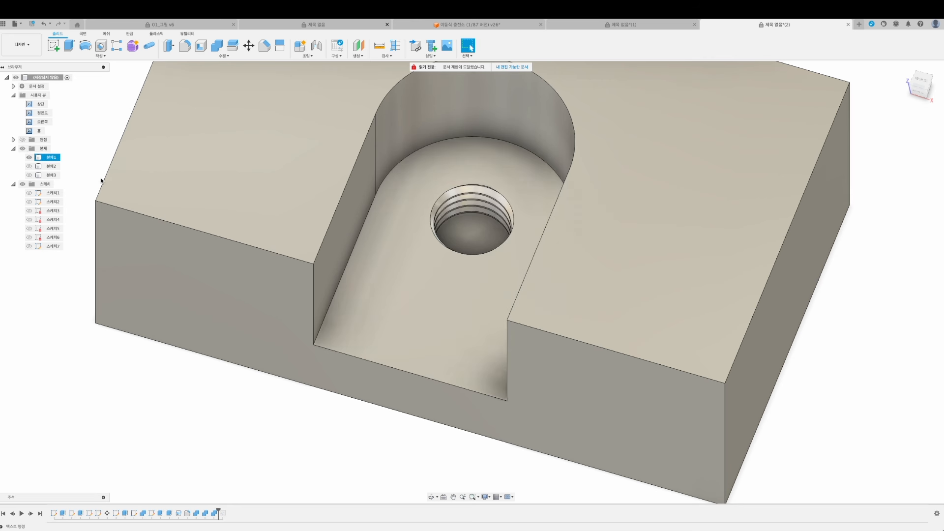
Show the arm and bolt again, and rename the box body as 육면체.
{"action": "left_click", "coordinate": [29, 166]}
{"action": "left_click", "coordinate": [29, 175]}
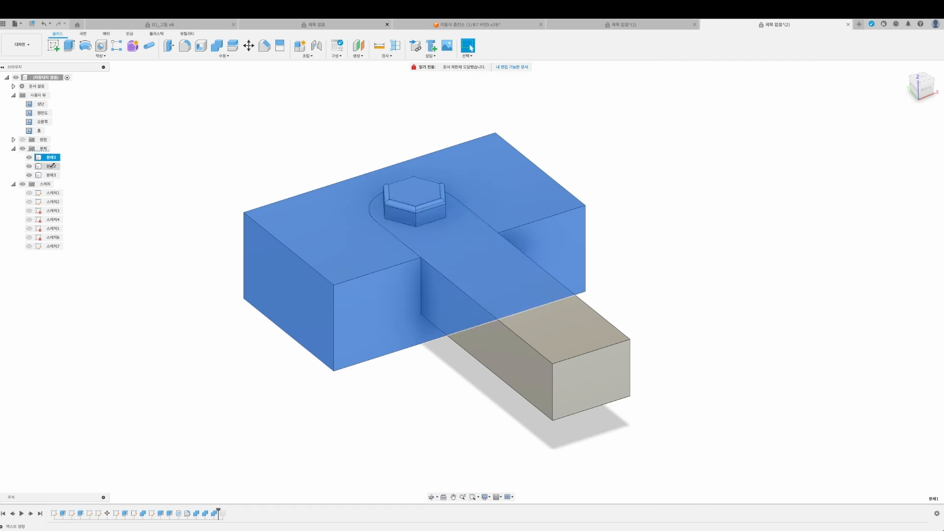
{"action": "left_click", "coordinate": [51, 175]}
{"action": "left_click", "coordinate": [172, 127]}
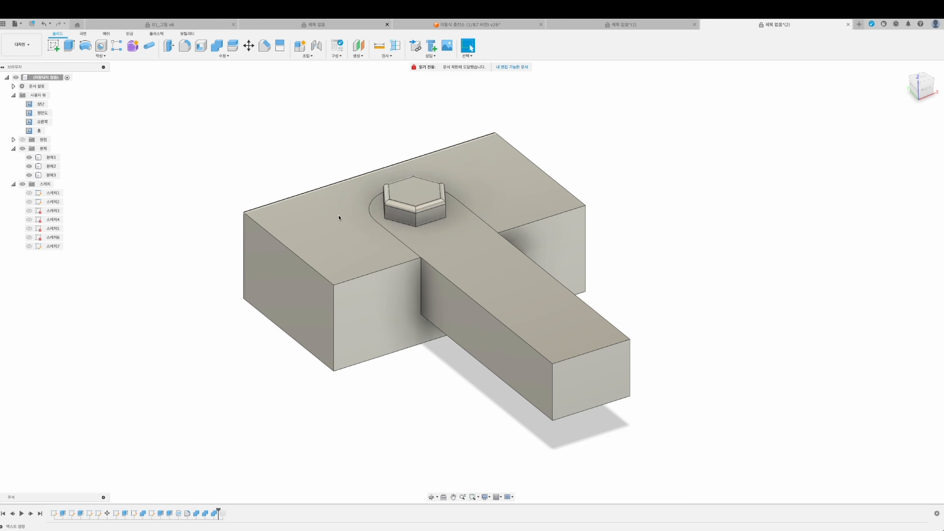
{"action": "left_click", "coordinate": [52, 157]}
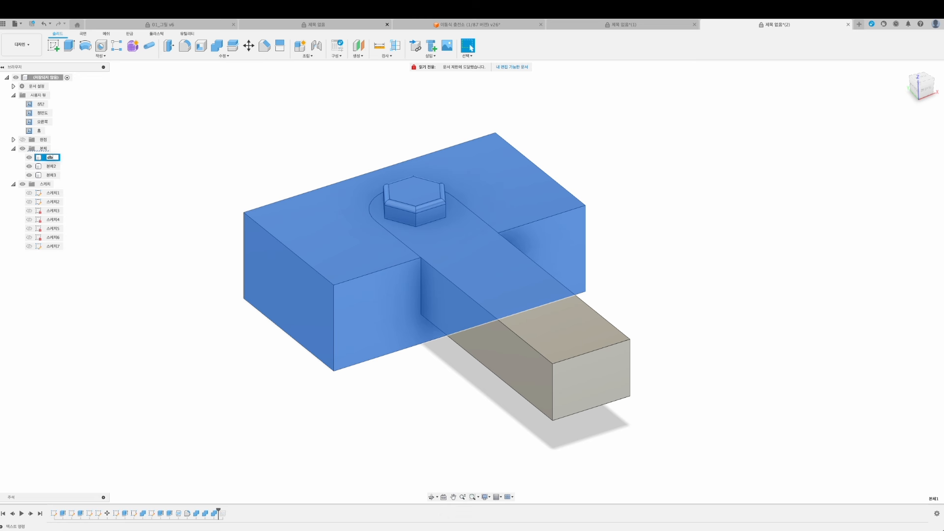
{"action": "type", "text": ".d"}
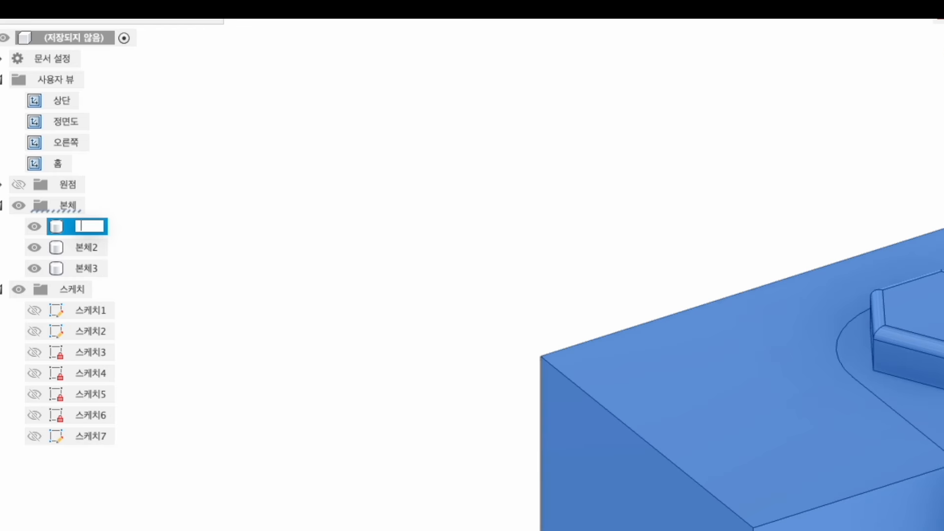
{"action": "type", "text": "ㅇ"}
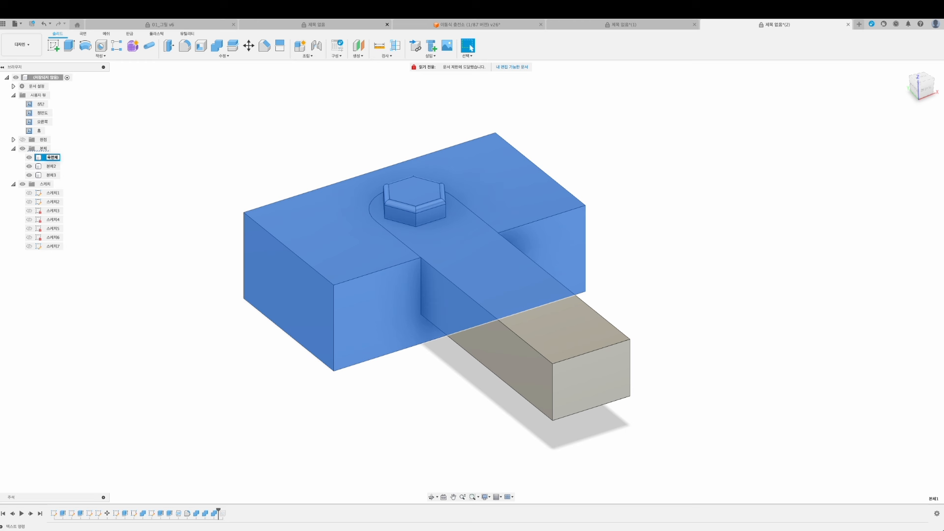
Rename the bolt body as 볼트.
{"action": "left_click", "coordinate": [51, 166]}
{"action": "left_click", "coordinate": [51, 175]}
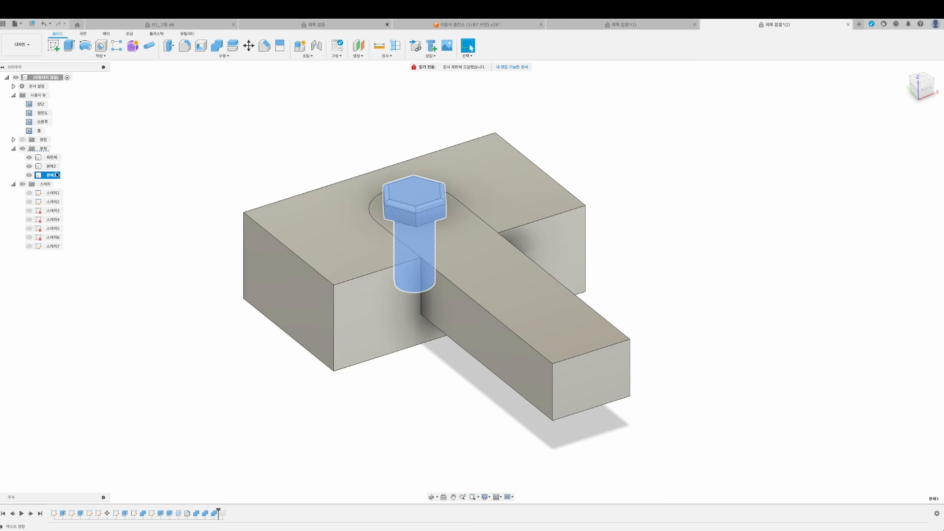
{"action": "double_click", "coordinate": [51, 175]}
{"action": "type", "text": "볼트"}
{"action": "key", "text": "Return"}
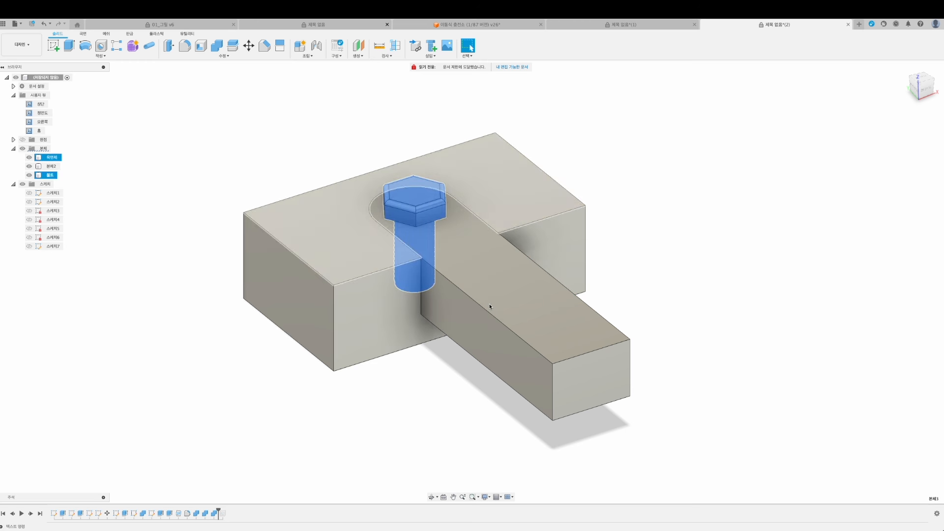
Rename the arm body as 움직이는파츠.
{"action": "double_click", "coordinate": [52, 166]}
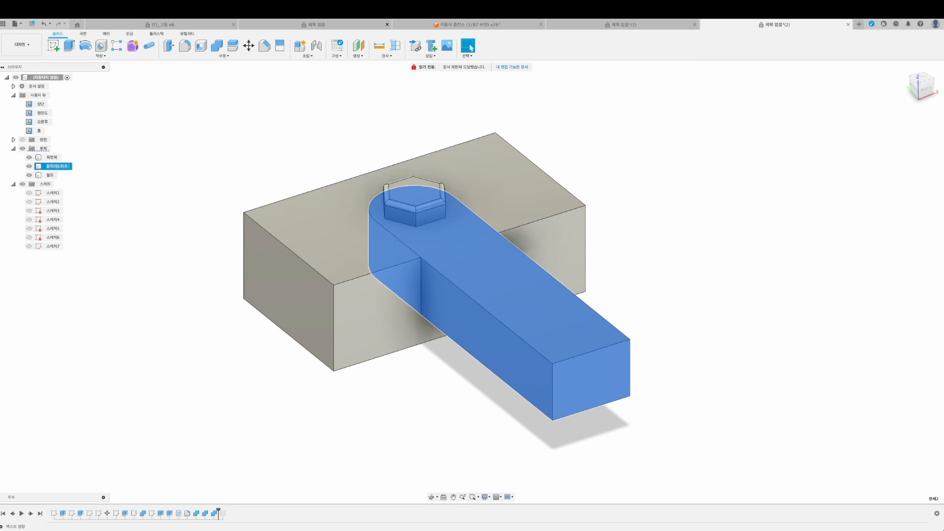
{"action": "type", "text": "움직이는파츠"}
{"action": "key", "text": "Return"}
{"action": "middle_click_drag", "start_coordinate": [540, 216], "coordinate": [541, 250], "text": "shift"}
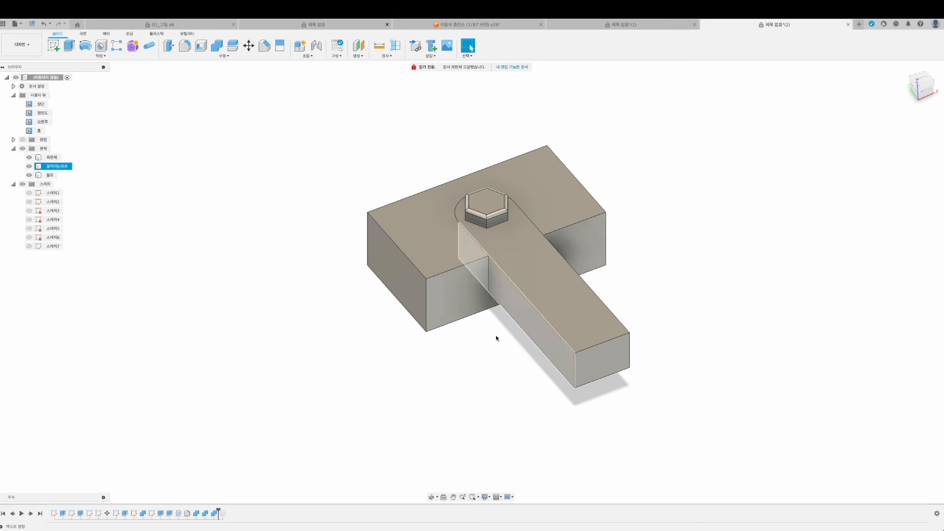
{"action": "middle_click_drag", "start_coordinate": [562, 321], "coordinate": [727, 262], "text": "shift"}
{"action": "key", "text": "Escape"}
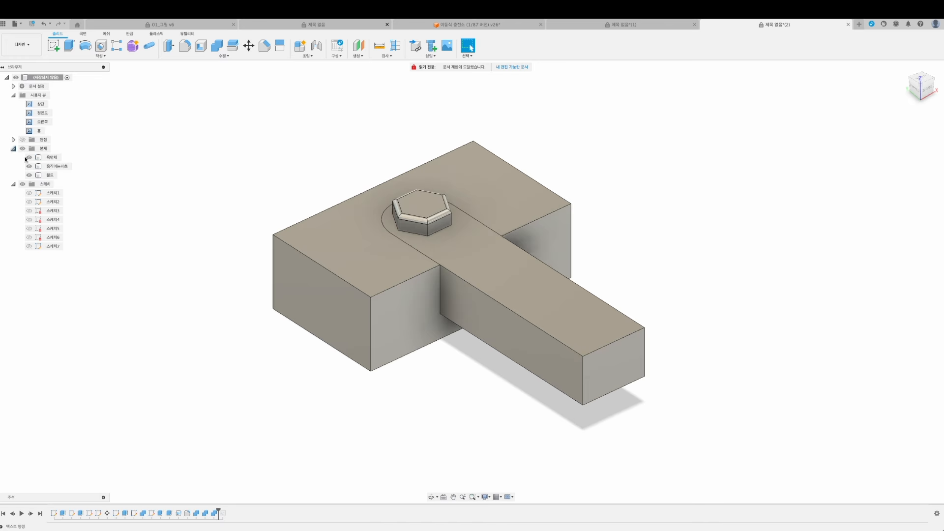
Collapse the named views, bodies and sketches folders in the model tree.
{"action": "left_click", "coordinate": [56, 166]}
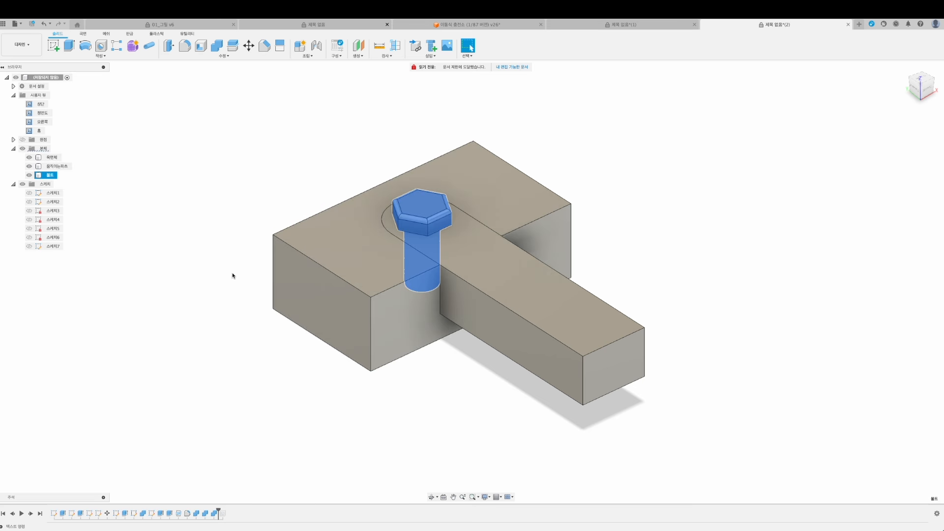
{"action": "scroll", "coordinate": [497, 275], "scroll_direction": "up", "scroll_amount": 3}
{"action": "left_click", "coordinate": [381, 173]}
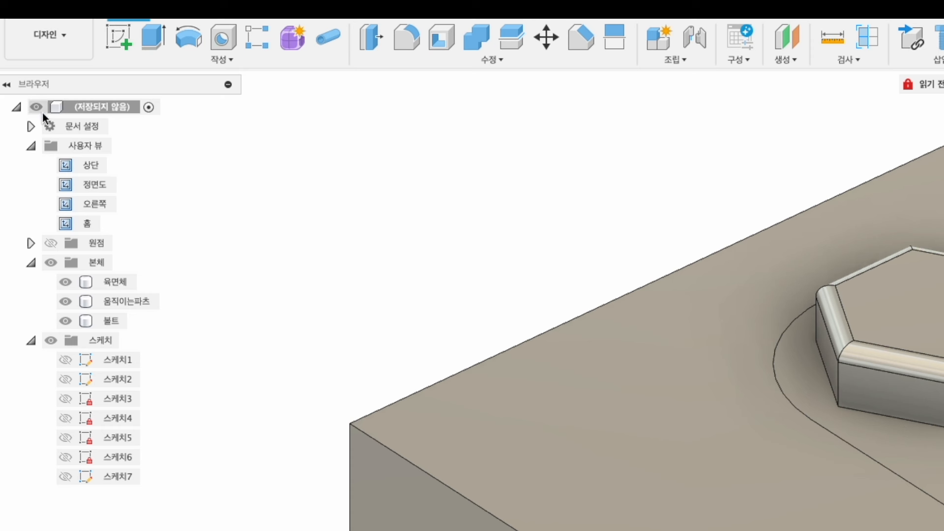
{"action": "left_click", "coordinate": [31, 147]}
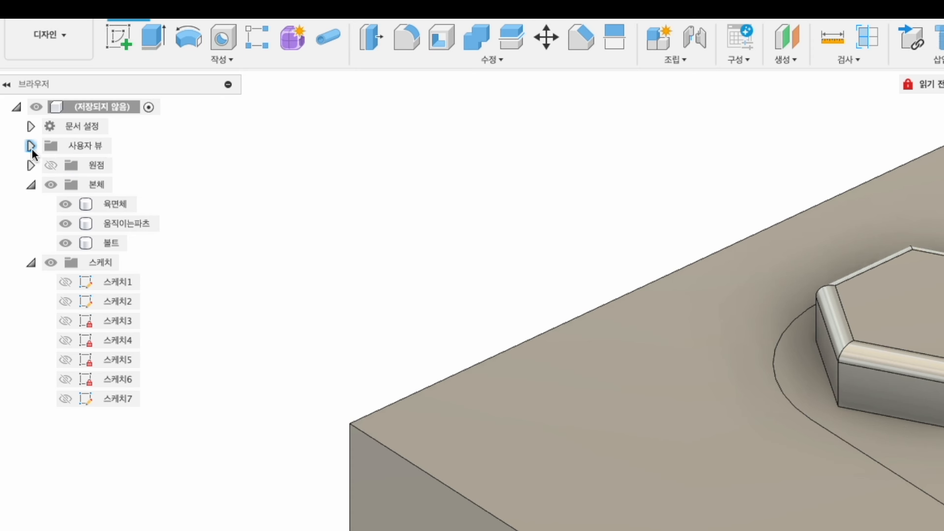
{"action": "left_click", "coordinate": [31, 184]}
{"action": "left_click", "coordinate": [30, 204]}
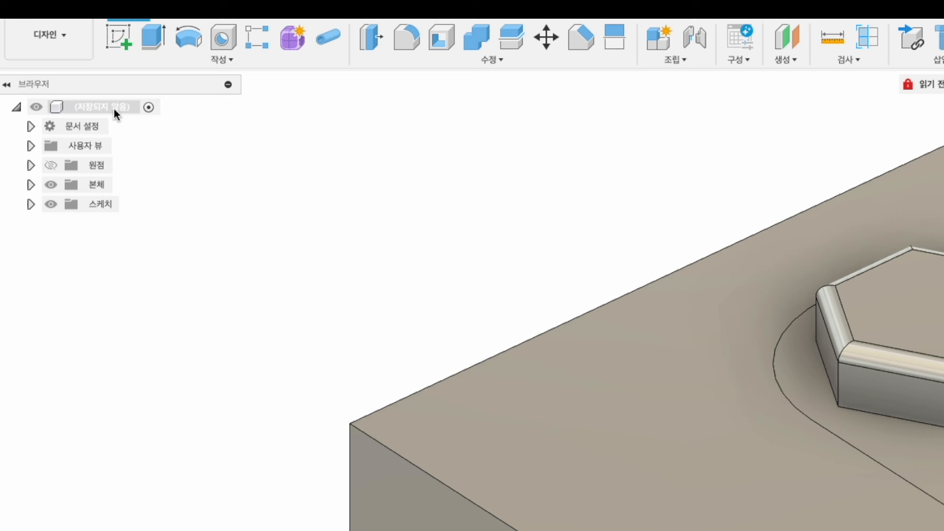
{"action": "left_click", "coordinate": [73, 106]}
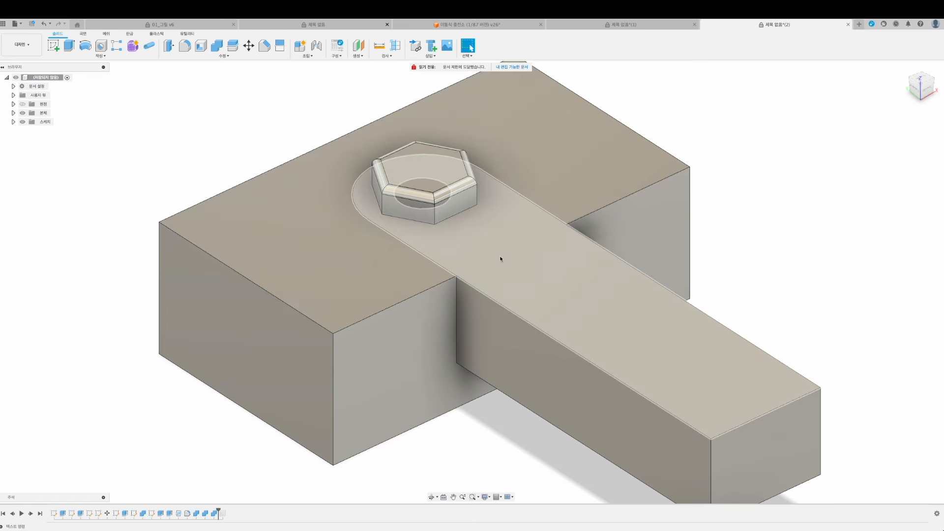
Display the document's origin and examine its planes and axes relative to the box, arm and bolt from several angles.
{"action": "scroll", "coordinate": [474, 235], "scroll_direction": "up", "scroll_amount": 3}
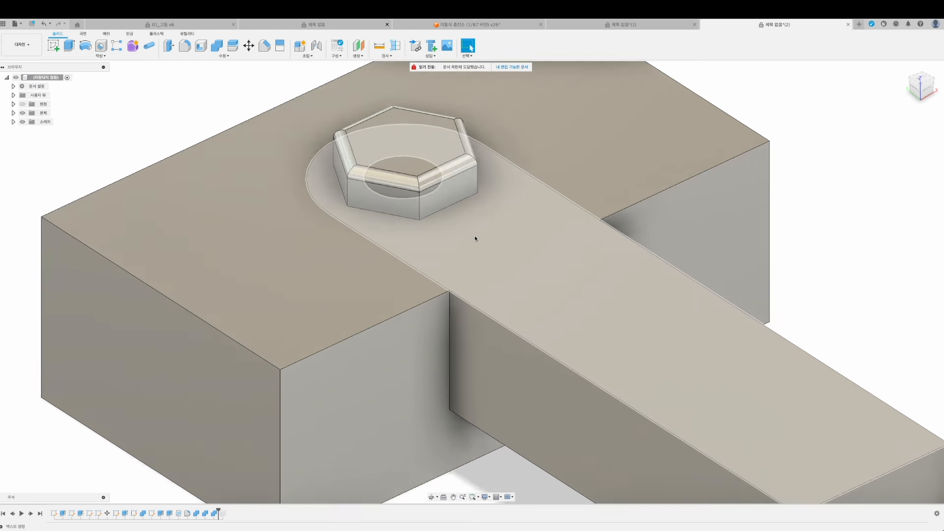
{"action": "scroll", "coordinate": [474, 235], "scroll_direction": "down", "scroll_amount": 5}
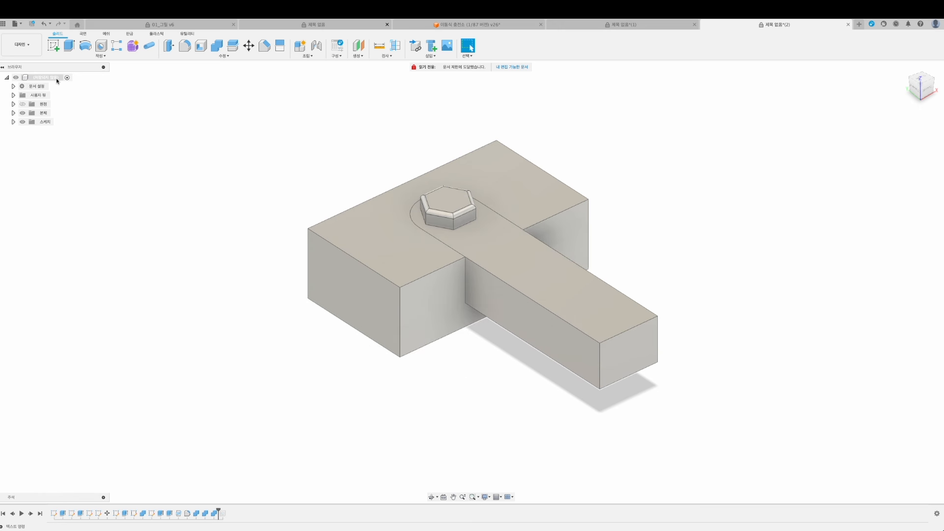
{"action": "scroll", "coordinate": [541, 387], "scroll_direction": "up", "scroll_amount": 5}
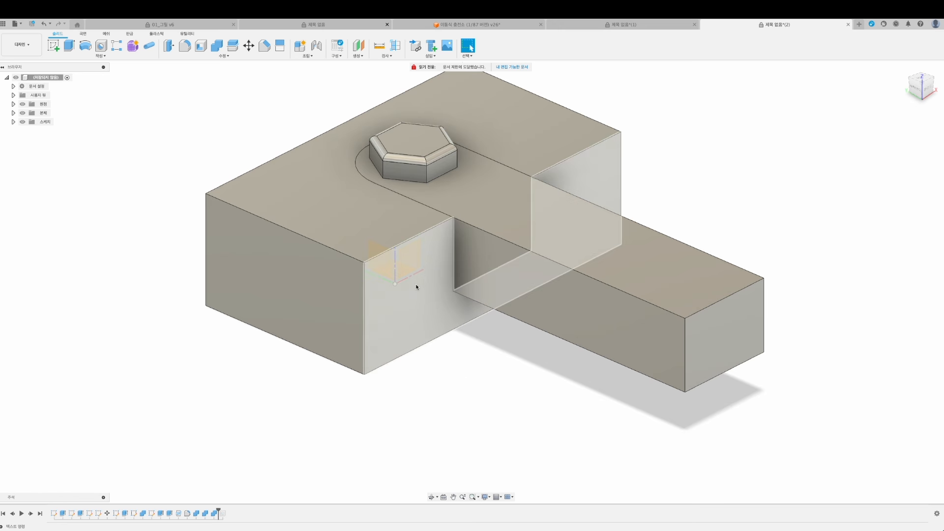
{"action": "left_click", "coordinate": [22, 105]}
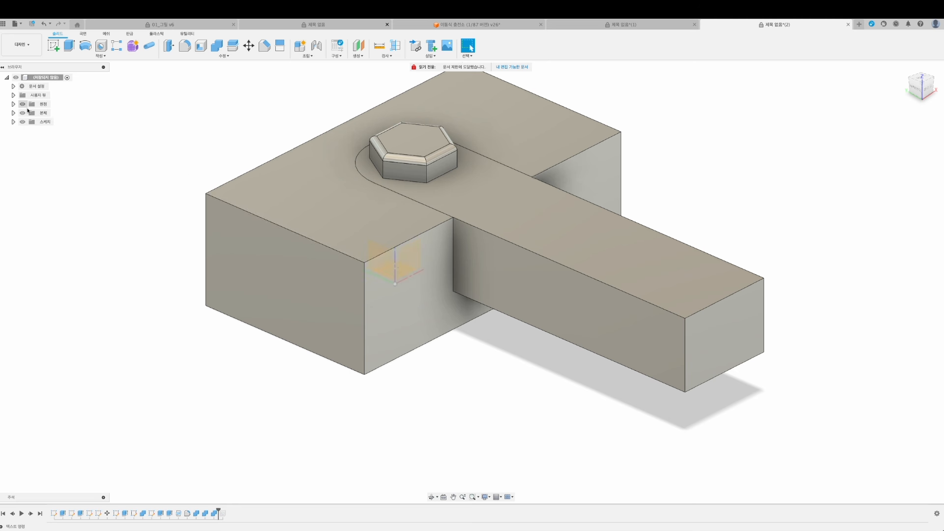
{"action": "middle_click_drag", "start_coordinate": [378, 260], "coordinate": [372, 336], "text": "shift"}
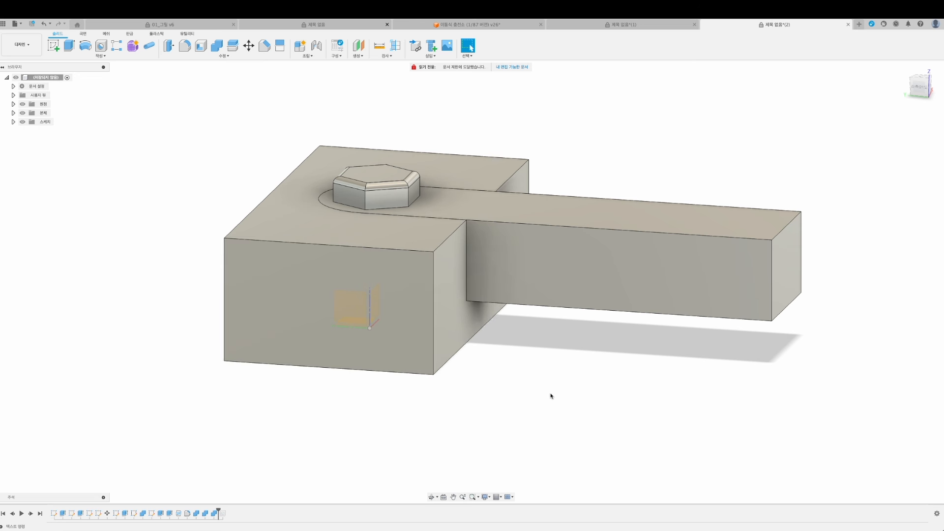
{"action": "middle_click_drag", "start_coordinate": [552, 394], "coordinate": [459, 341], "text": "shift"}
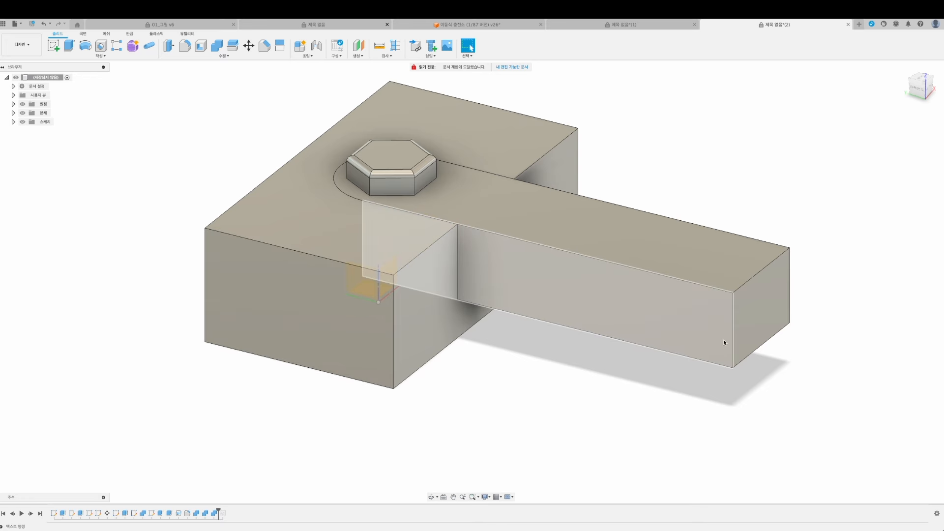
{"action": "middle_click_drag", "start_coordinate": [499, 318], "coordinate": [597, 356], "text": "shift"}
{"action": "middle_click_drag", "start_coordinate": [498, 289], "coordinate": [453, 349], "text": "shift"}
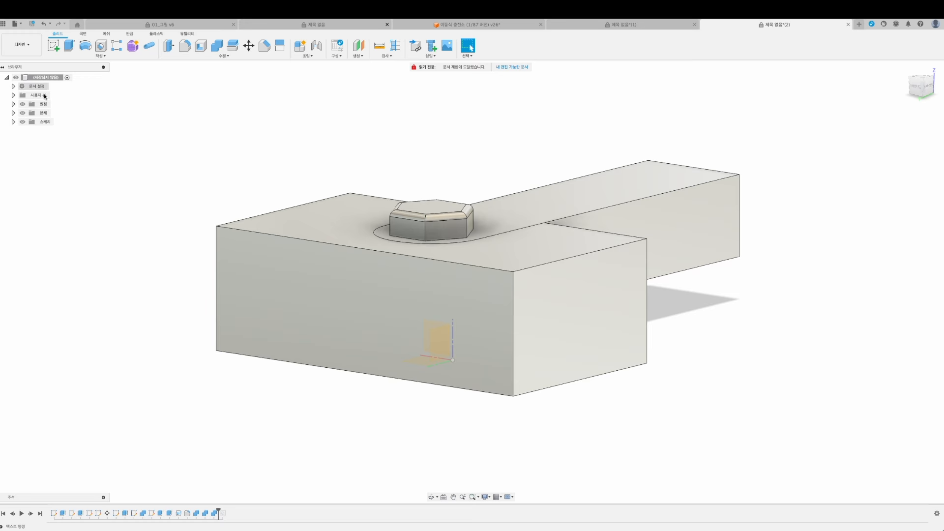
{"action": "middle_click_drag", "start_coordinate": [109, 145], "coordinate": [194, 164], "text": "shift"}
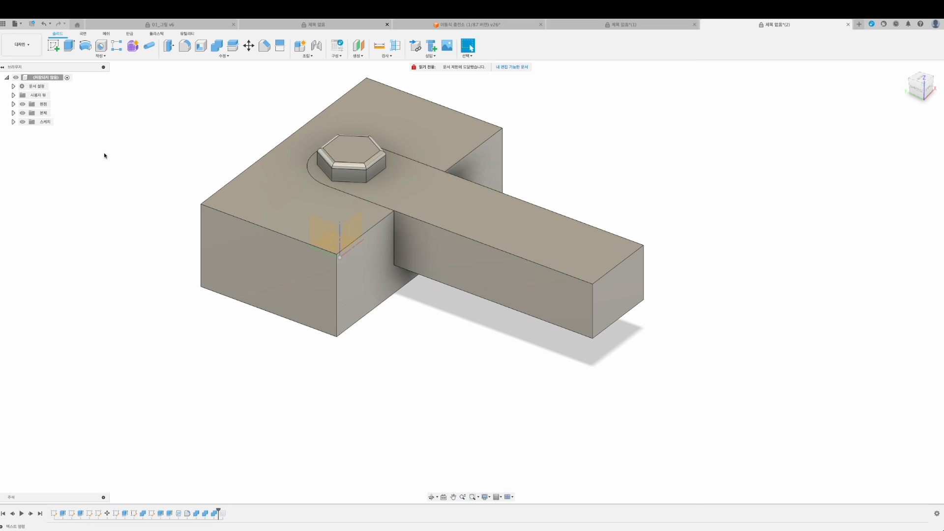
Create a component from the arm body 움직이는파츠.
{"action": "middle_click_drag", "start_coordinate": [438, 220], "coordinate": [559, 281]}
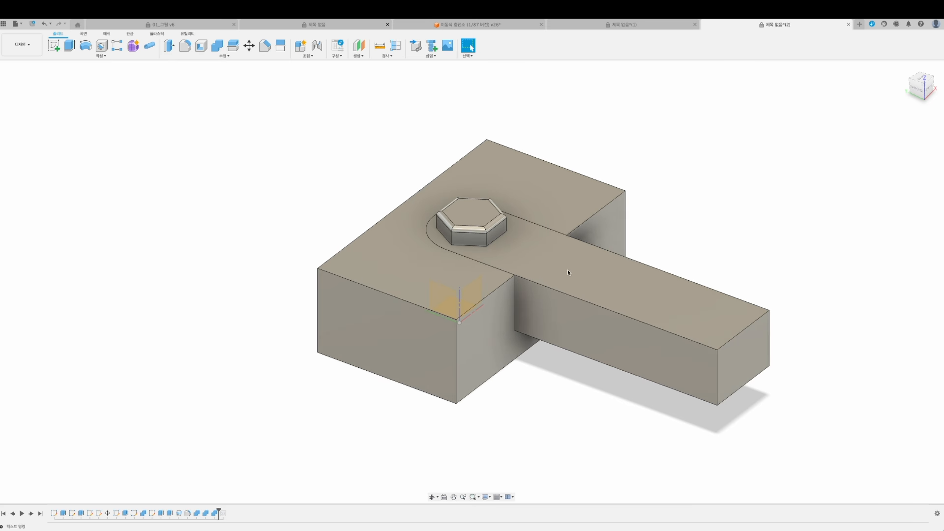
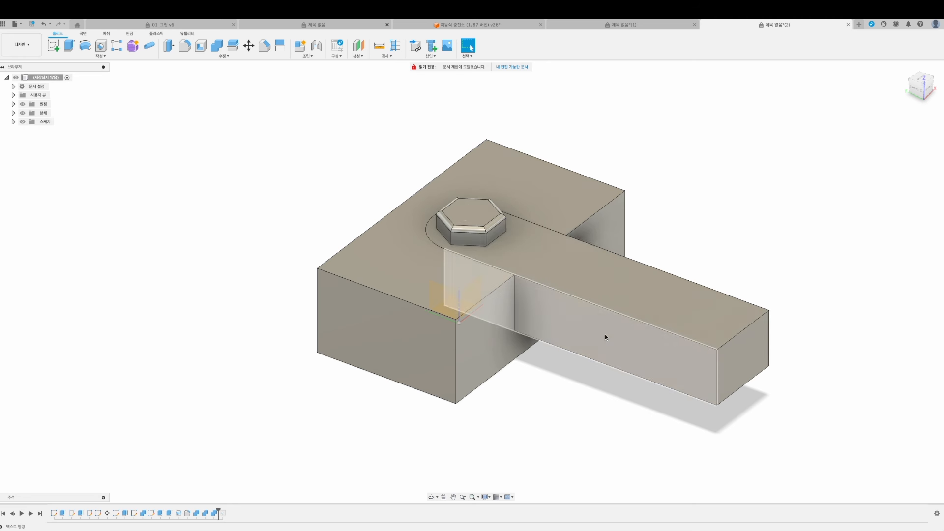
{"action": "left_click", "coordinate": [13, 113]}
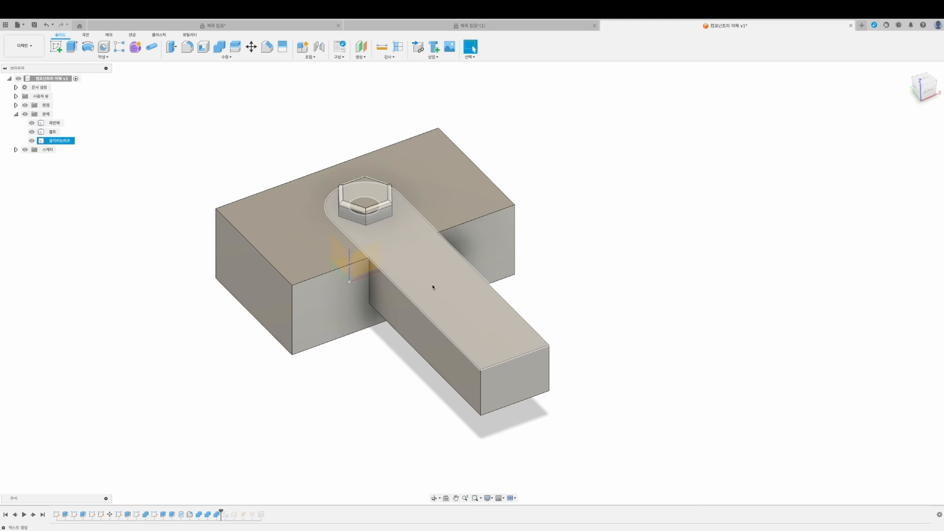
{"action": "left_click", "coordinate": [107, 144]}
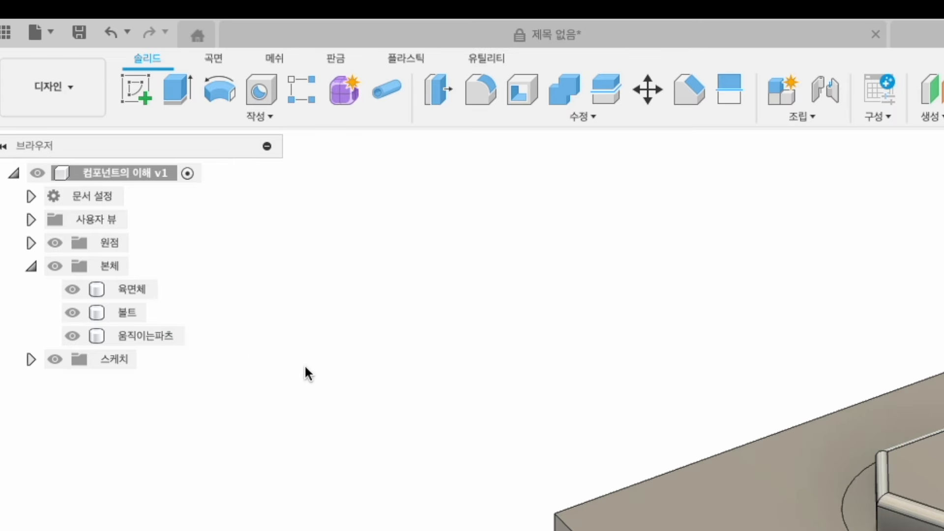
{"action": "left_click", "coordinate": [59, 141]}
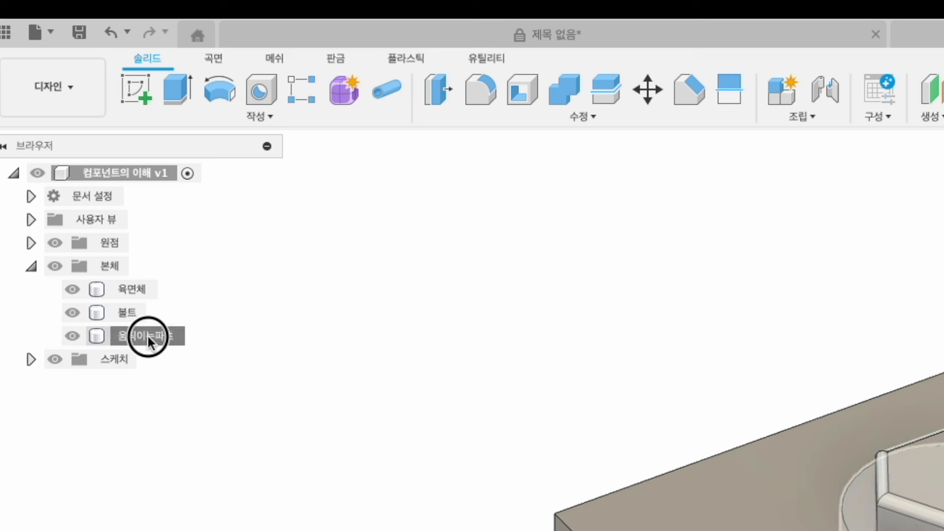
{"action": "right_click", "coordinate": [157, 336]}
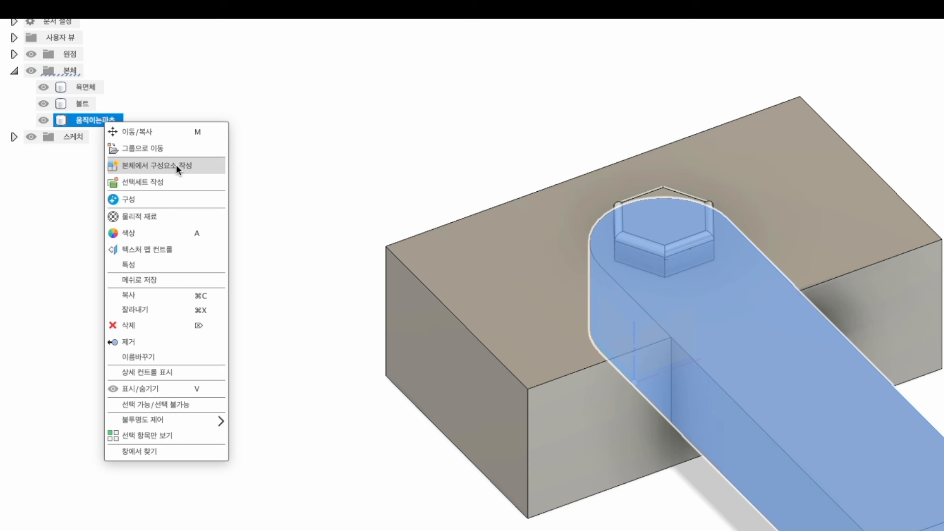
{"action": "left_click", "coordinate": [176, 167]}
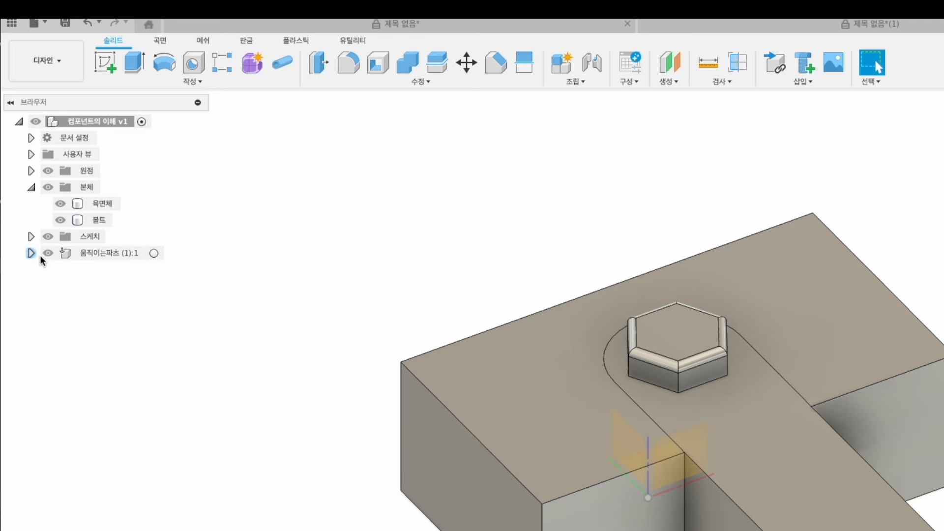
Expand the 움직이는파츠 component in the model tree, examine its origin and bodies folders, and collapse the document's main bodies folder.
{"action": "left_click", "coordinate": [31, 252]}
{"action": "left_click", "coordinate": [44, 285]}
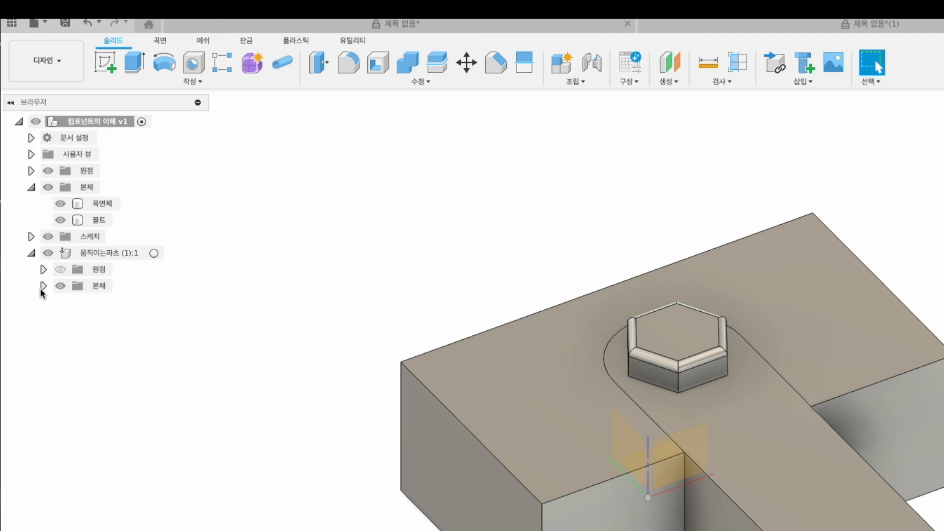
{"action": "left_click", "coordinate": [102, 252]}
{"action": "left_click", "coordinate": [31, 253]}
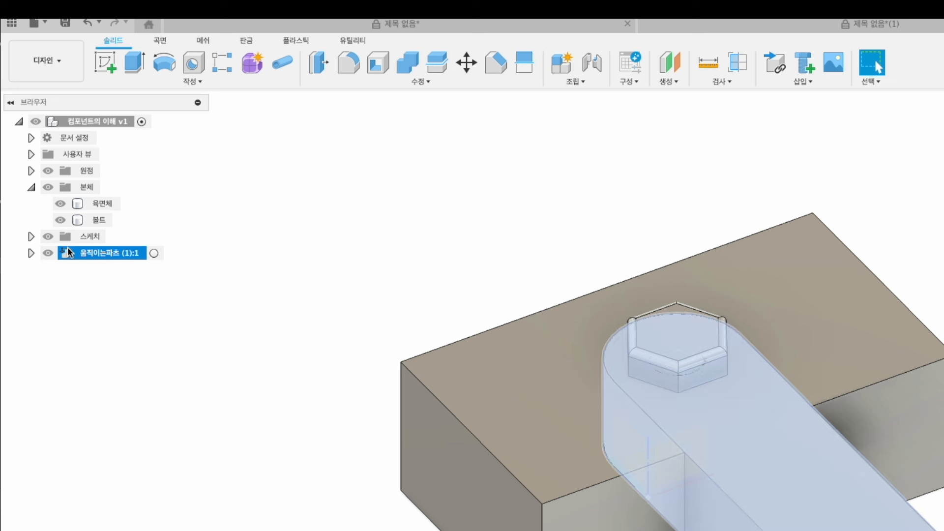
{"action": "left_click", "coordinate": [79, 265]}
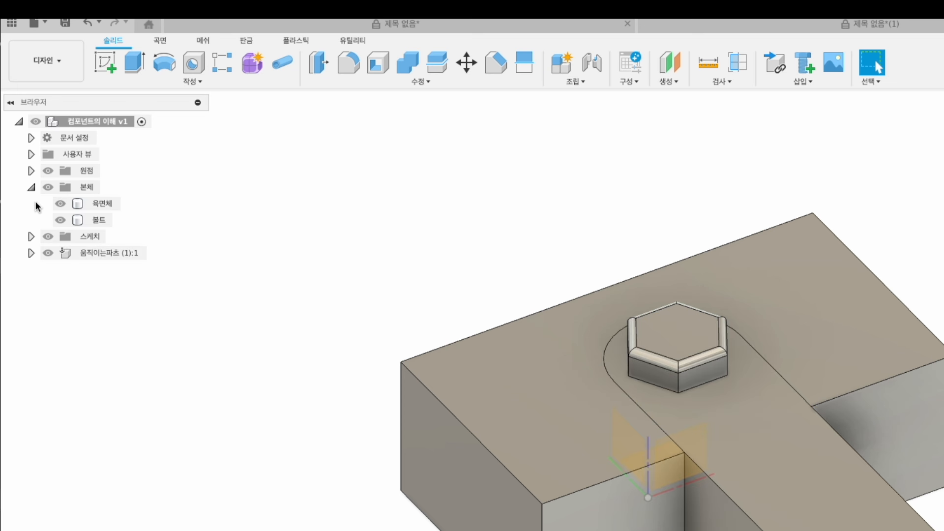
{"action": "left_click", "coordinate": [30, 187]}
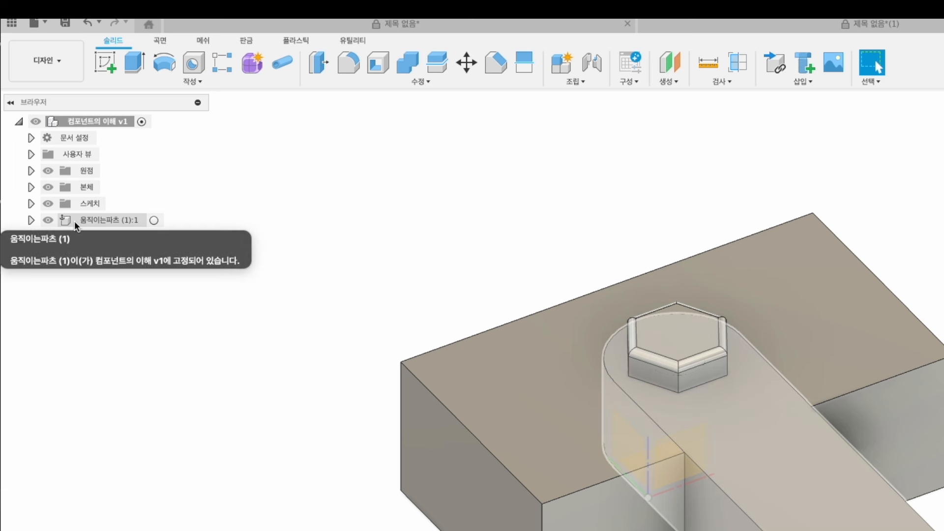
{"action": "left_click", "coordinate": [30, 220]}
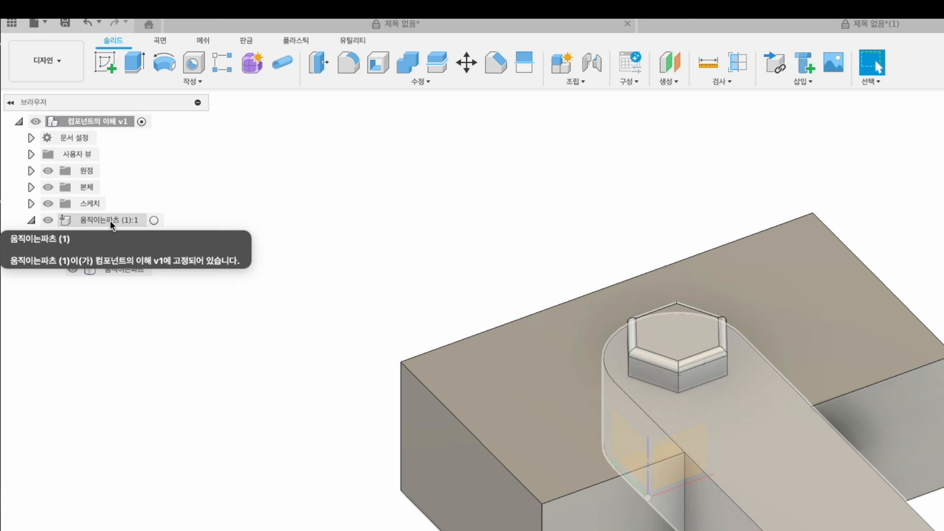
{"action": "left_click", "coordinate": [102, 218]}
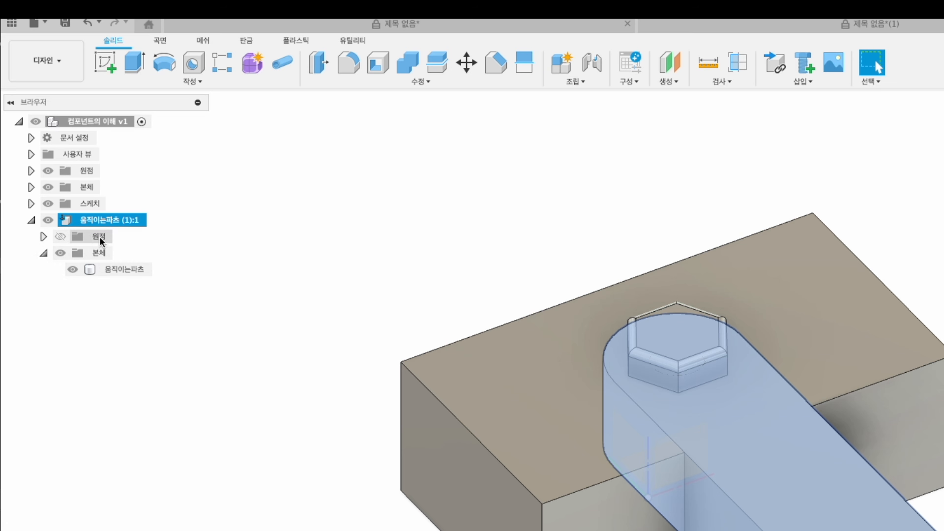
{"action": "left_click", "coordinate": [199, 195]}
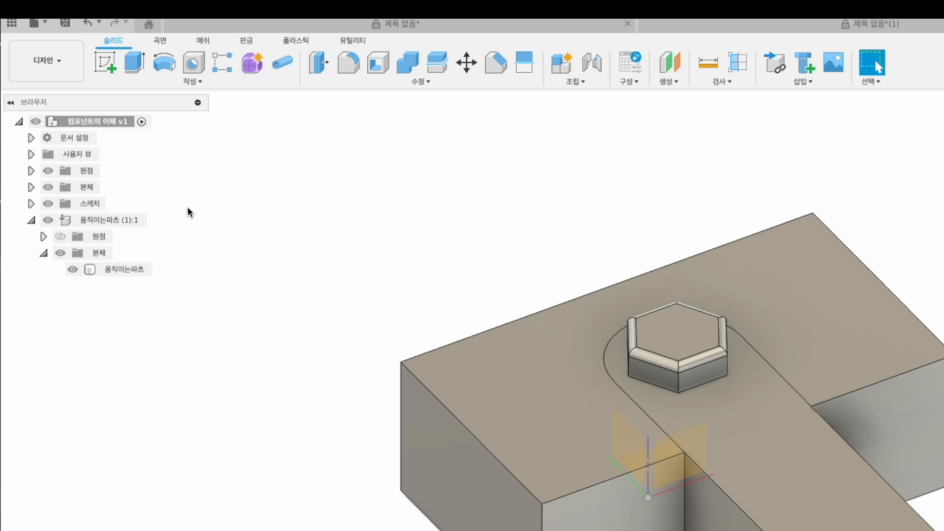
{"action": "left_click", "coordinate": [119, 220]}
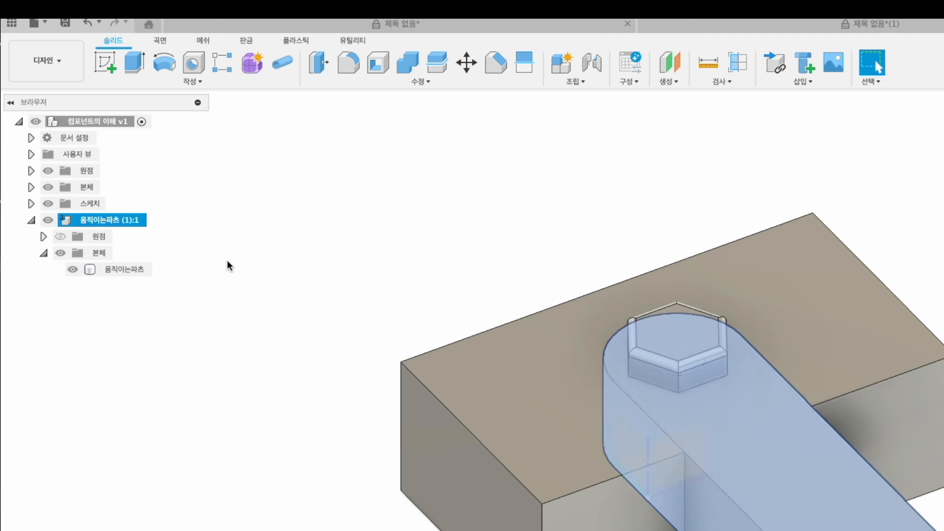
{"action": "left_click", "coordinate": [206, 260]}
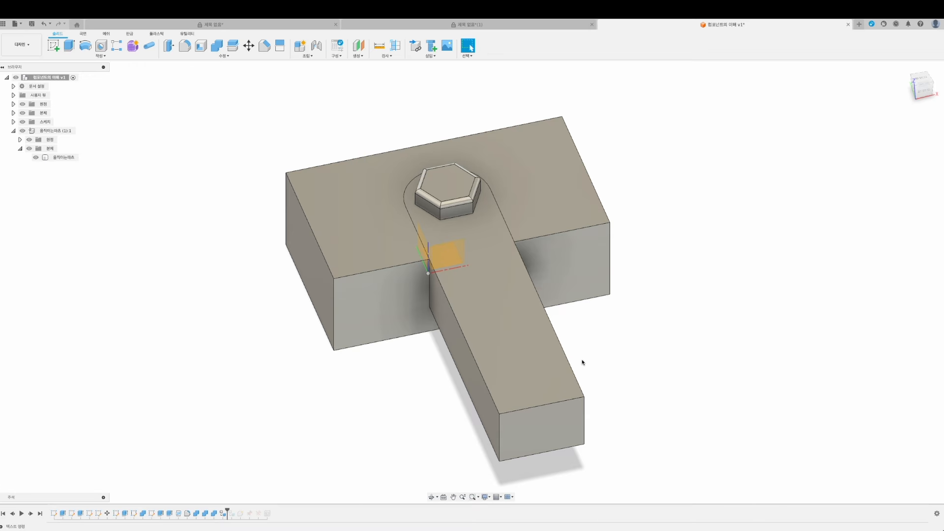
Start a Joint and try to pick the first component's snap point in the arm's threaded hole.
{"action": "middle_click_drag", "start_coordinate": [618, 358], "coordinate": [642, 356], "text": "shift"}
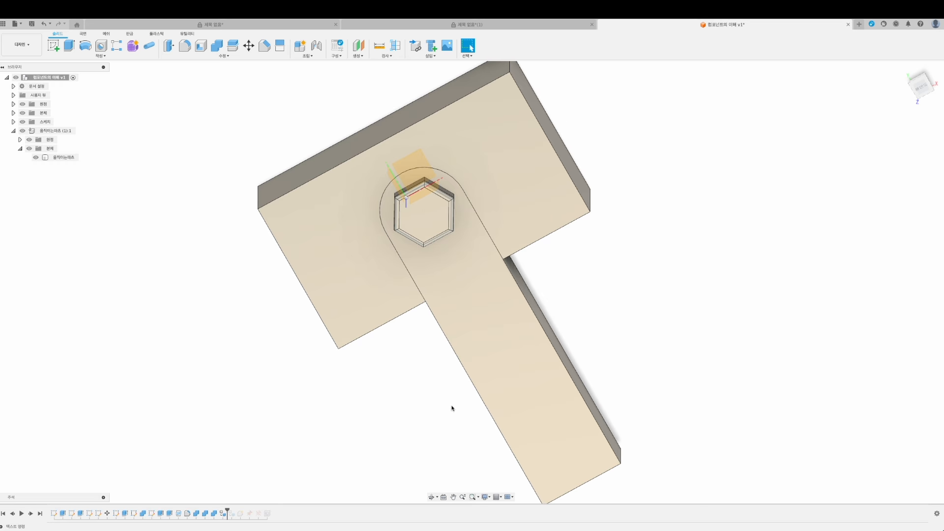
{"action": "middle_click_drag", "start_coordinate": [523, 393], "coordinate": [628, 290], "text": "shift"}
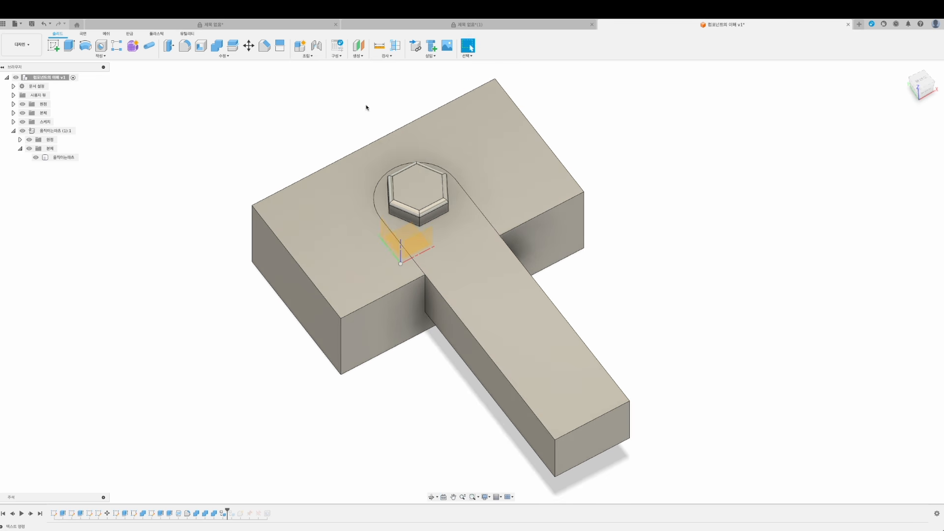
{"action": "left_click", "coordinate": [310, 55]}
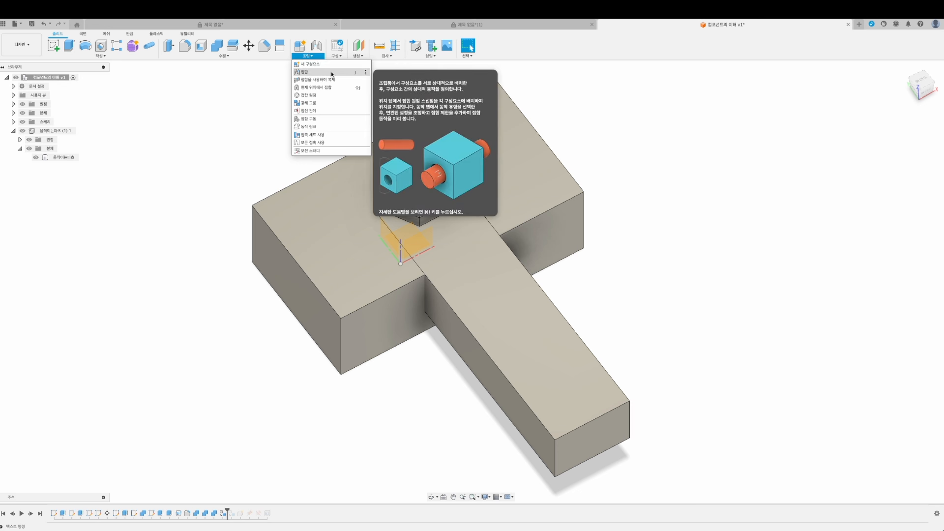
{"action": "left_click", "coordinate": [334, 73]}
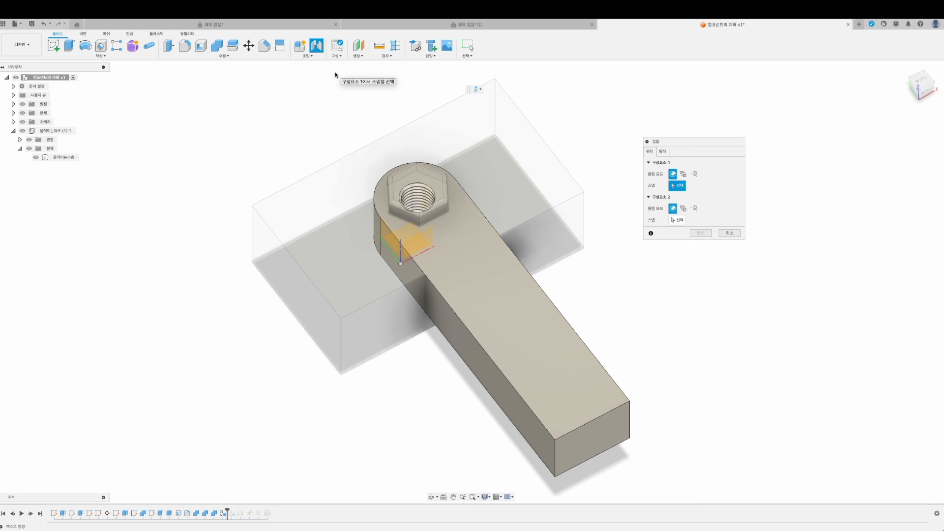
{"action": "middle_click_drag", "start_coordinate": [574, 233], "coordinate": [593, 256], "text": "shift"}
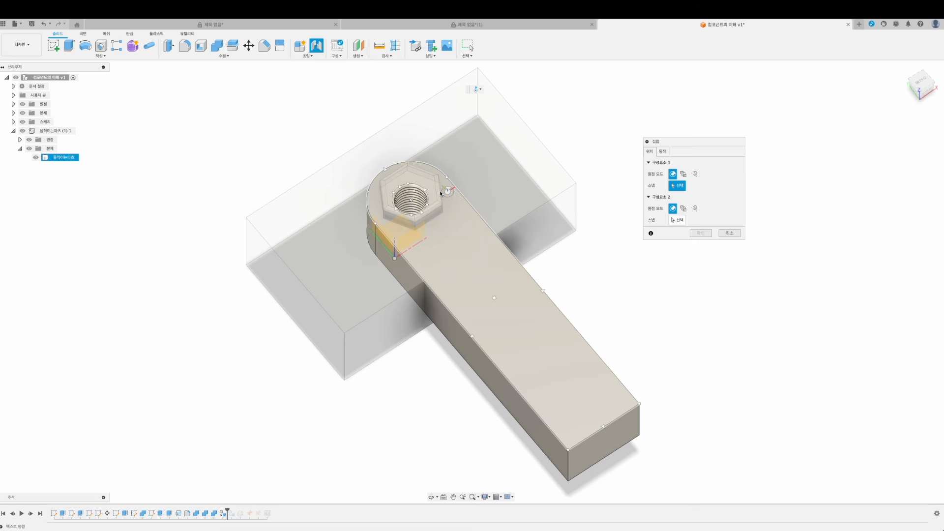
{"action": "left_click", "coordinate": [921, 80]}
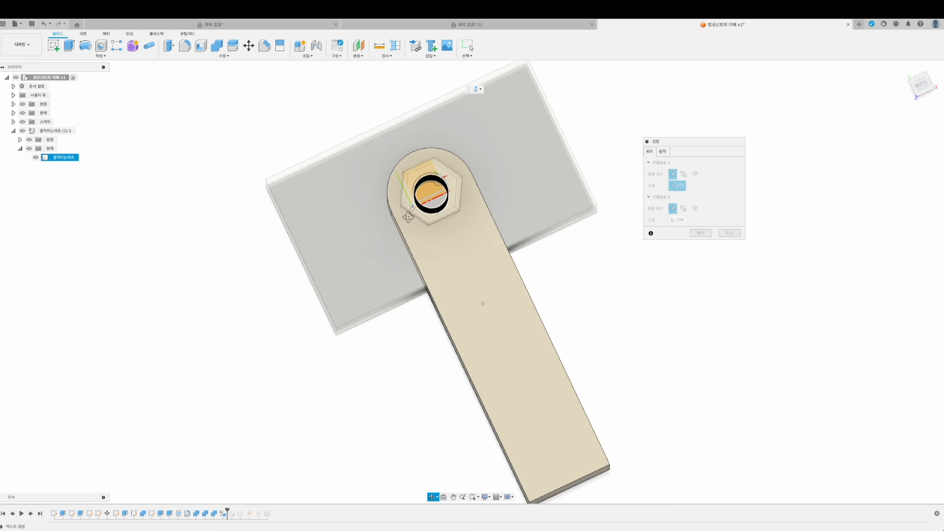
{"action": "scroll", "coordinate": [473, 186], "scroll_direction": "up", "scroll_amount": 3}
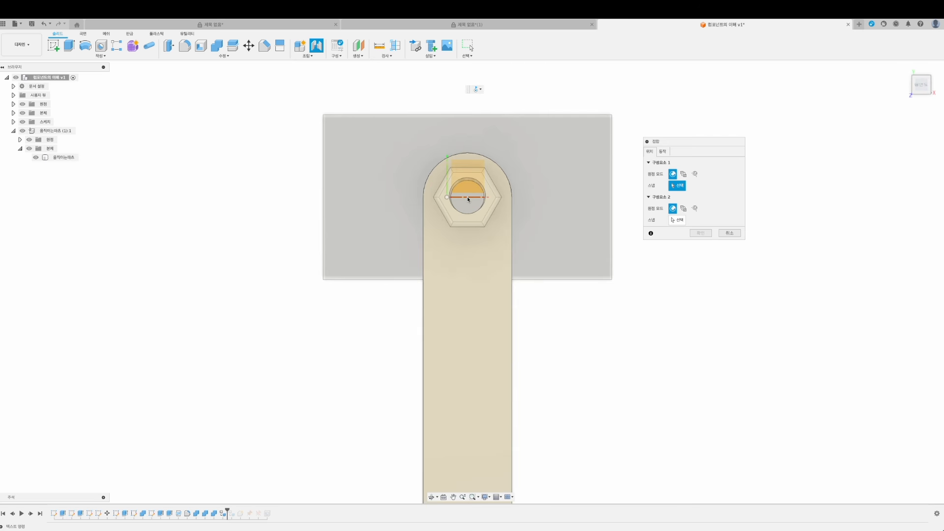
{"action": "middle_click_drag", "start_coordinate": [468, 199], "coordinate": [454, 195], "text": "shift"}
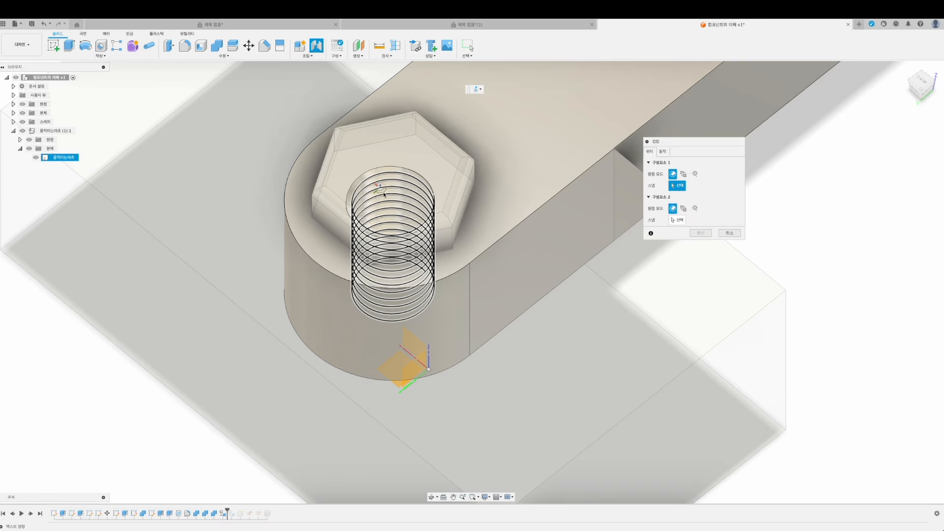
{"action": "left_click", "coordinate": [386, 192]}
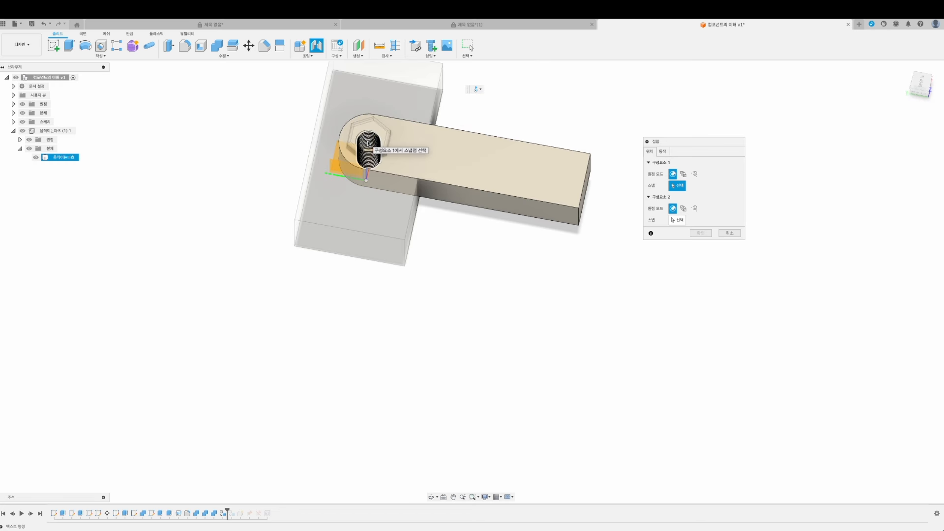
Pick the centre point at the top of the arm's threaded hole as the joint's first component snap.
{"action": "scroll", "coordinate": [374, 145], "scroll_direction": "up", "scroll_amount": 5}
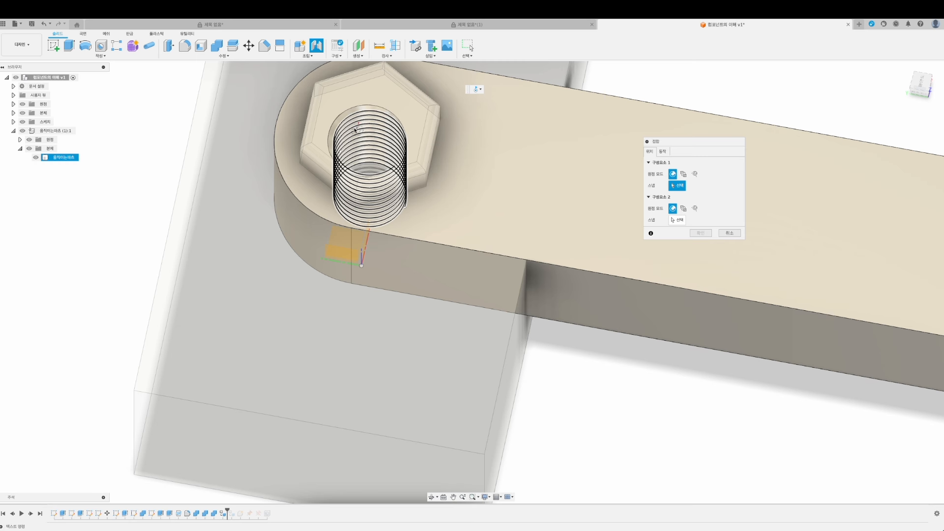
{"action": "middle_click_drag", "start_coordinate": [356, 165], "coordinate": [357, 148], "text": "shift"}
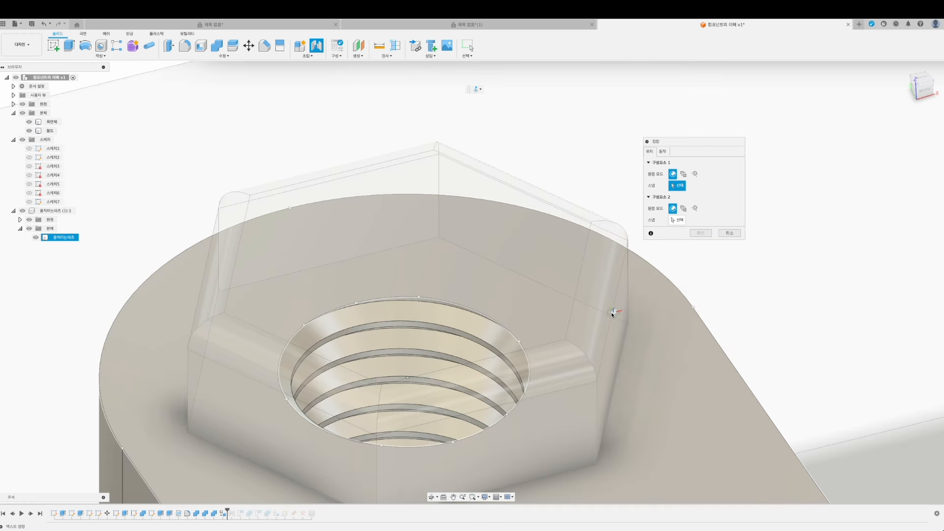
{"action": "scroll", "coordinate": [611, 312], "scroll_direction": "down", "scroll_amount": 3}
{"action": "middle_click_drag", "start_coordinate": [612, 312], "coordinate": [501, 296], "text": "shift"}
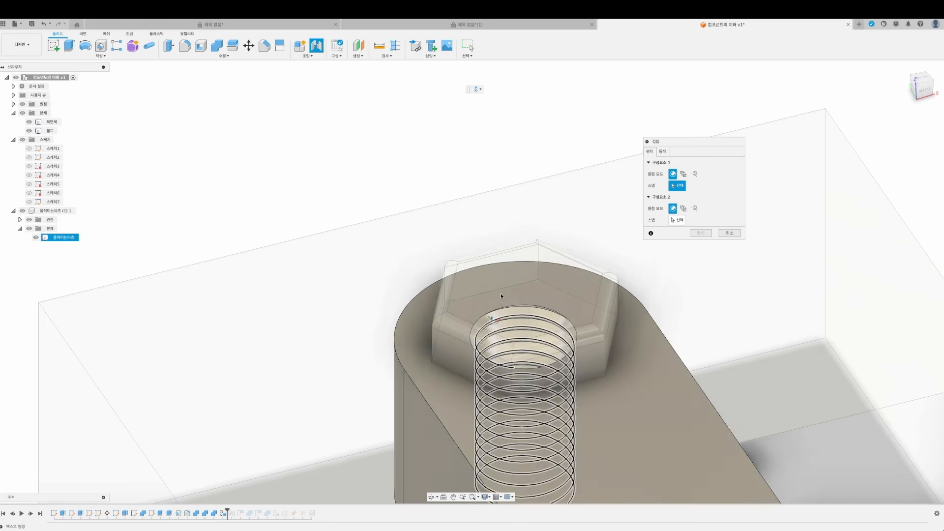
{"action": "middle_click_drag", "start_coordinate": [559, 212], "coordinate": [555, 240], "text": "shift"}
{"action": "scroll", "coordinate": [516, 311], "scroll_direction": "up", "scroll_amount": 2}
{"action": "scroll", "coordinate": [516, 312], "scroll_direction": "down", "scroll_amount": 8}
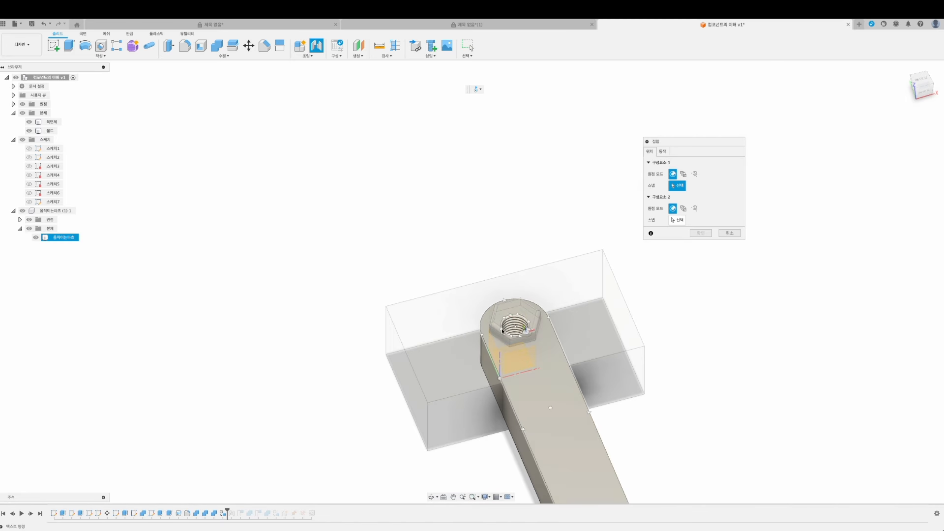
{"action": "scroll", "coordinate": [506, 327], "scroll_direction": "up", "scroll_amount": 5}
{"action": "scroll", "coordinate": [507, 327], "scroll_direction": "up", "scroll_amount": 4}
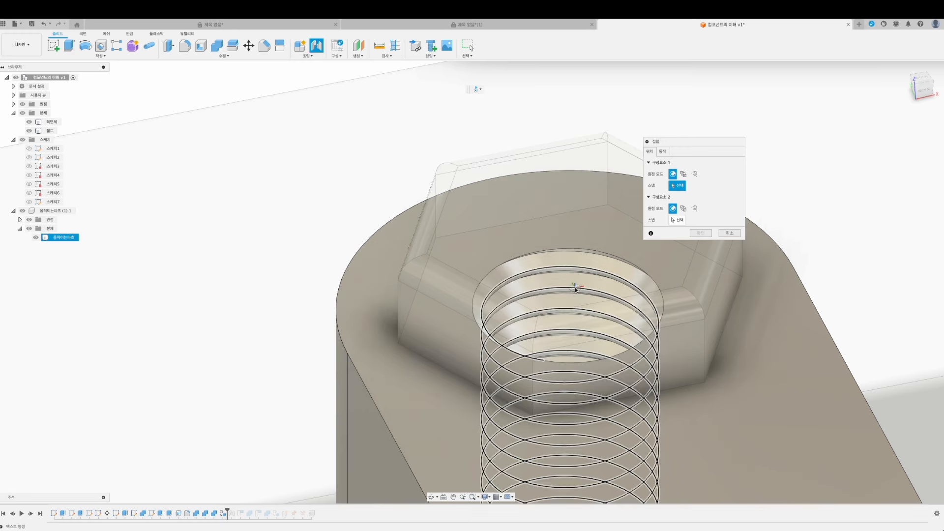
{"action": "scroll", "coordinate": [442, 218], "scroll_direction": "up", "scroll_amount": 2}
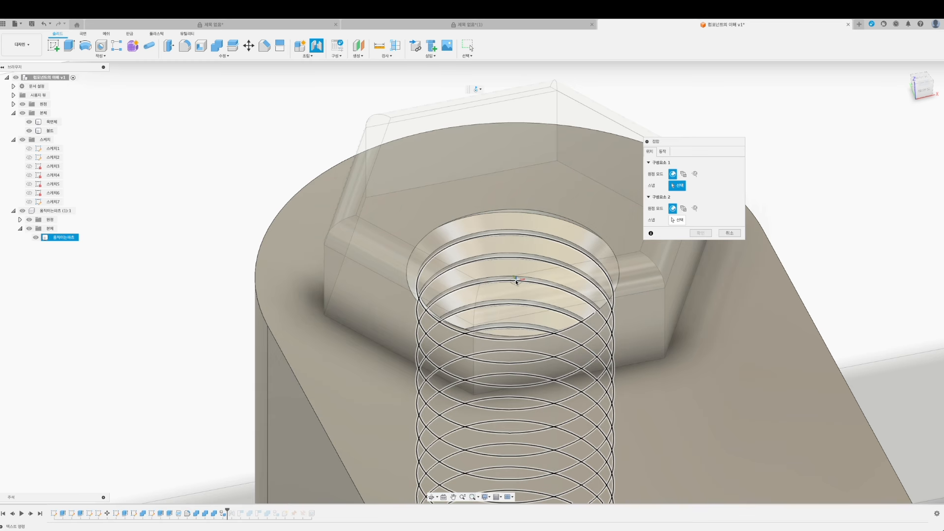
{"action": "middle_click_drag", "start_coordinate": [509, 270], "coordinate": [512, 269], "text": "shift"}
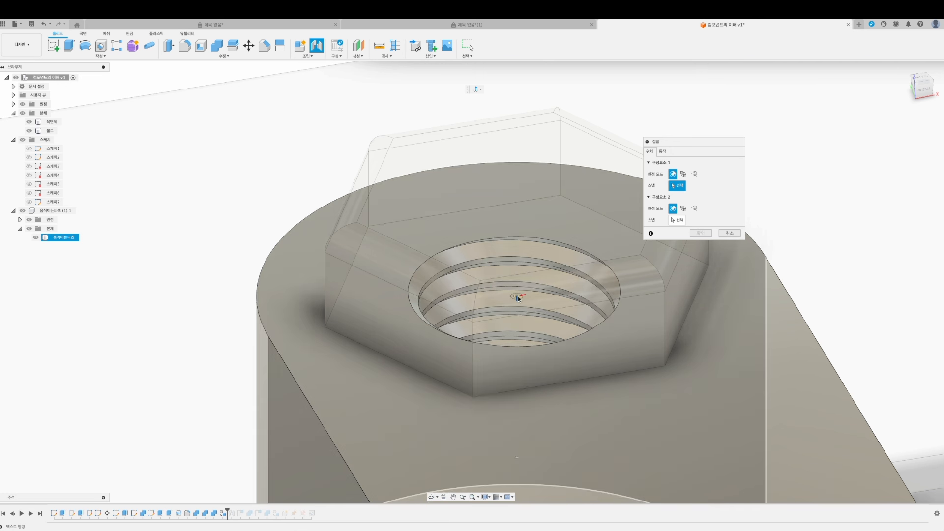
{"action": "scroll", "coordinate": [518, 297], "scroll_direction": "down", "scroll_amount": 5}
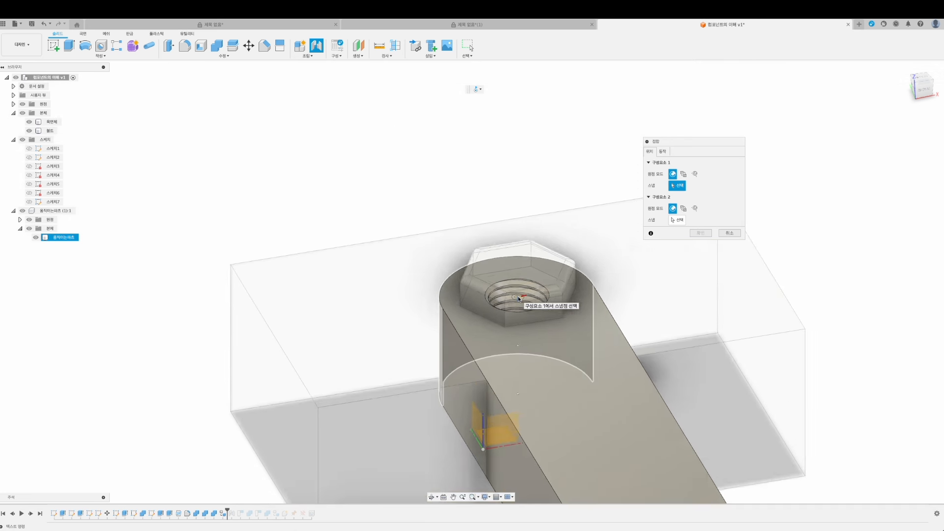
{"action": "scroll", "coordinate": [519, 297], "scroll_direction": "down", "scroll_amount": 4}
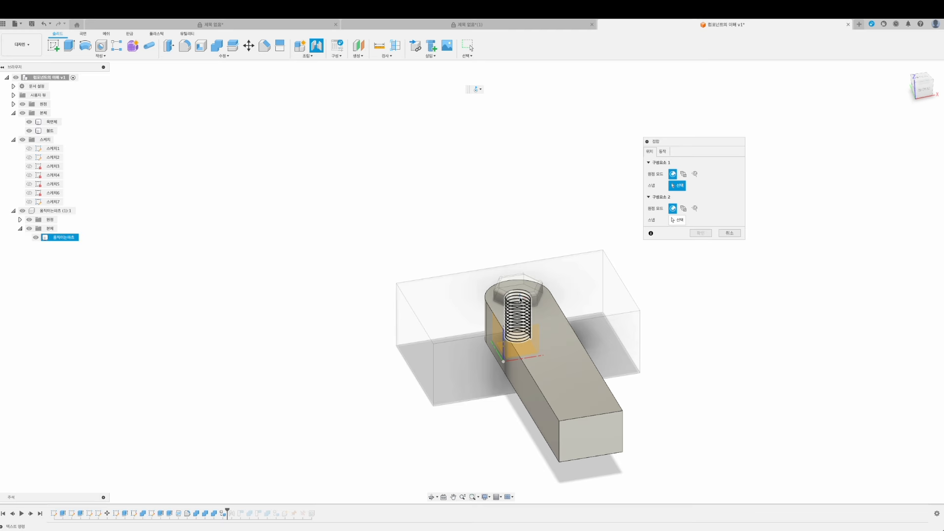
{"action": "scroll", "coordinate": [520, 299], "scroll_direction": "up", "scroll_amount": 8}
{"action": "middle_click_drag", "start_coordinate": [361, 201], "coordinate": [310, 177], "text": "shift"}
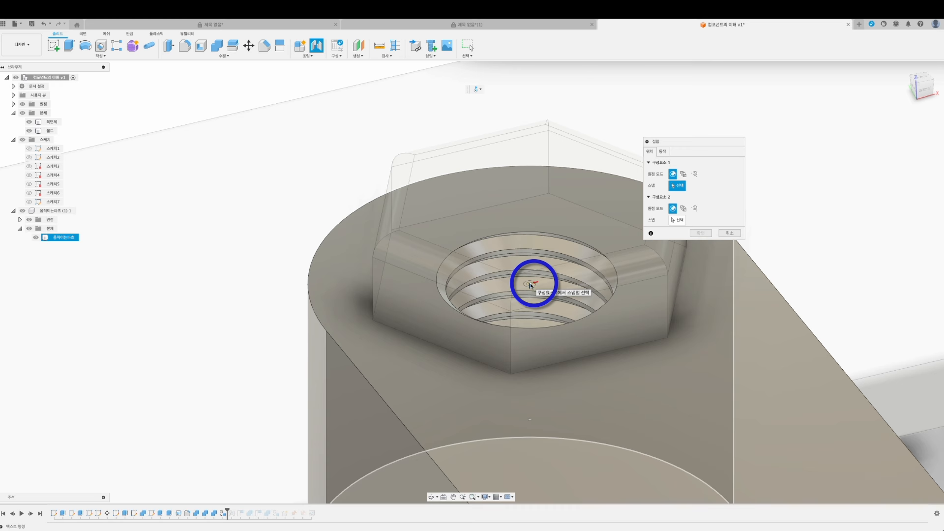
{"action": "left_click", "coordinate": [531, 285]}
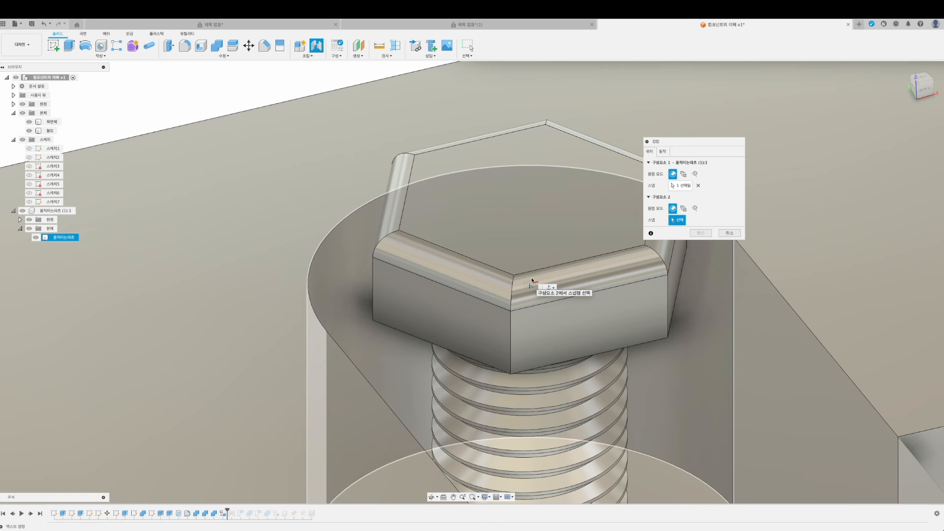
Pick the centre of the bolt head's top face as the joint's second component snap.
{"action": "scroll", "coordinate": [541, 309], "scroll_direction": "down", "scroll_amount": 5}
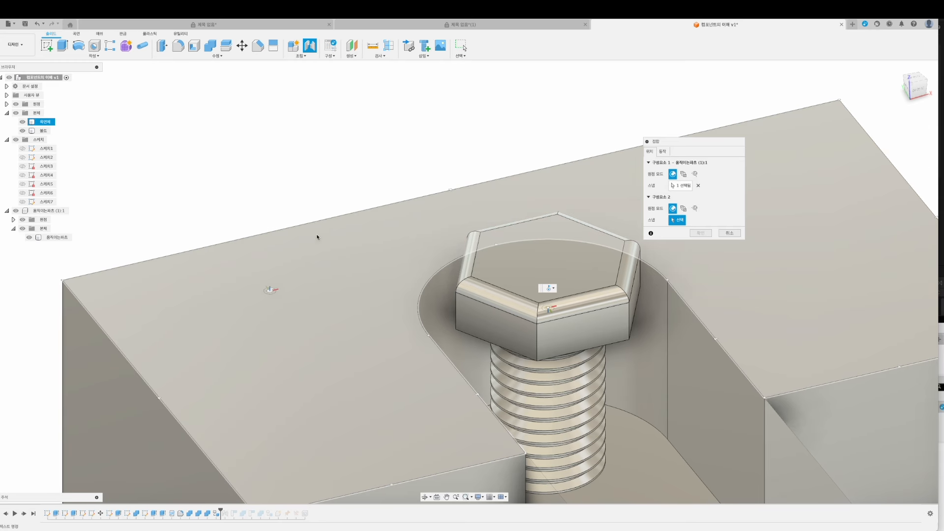
{"action": "scroll", "coordinate": [373, 264], "scroll_direction": "down", "scroll_amount": 5}
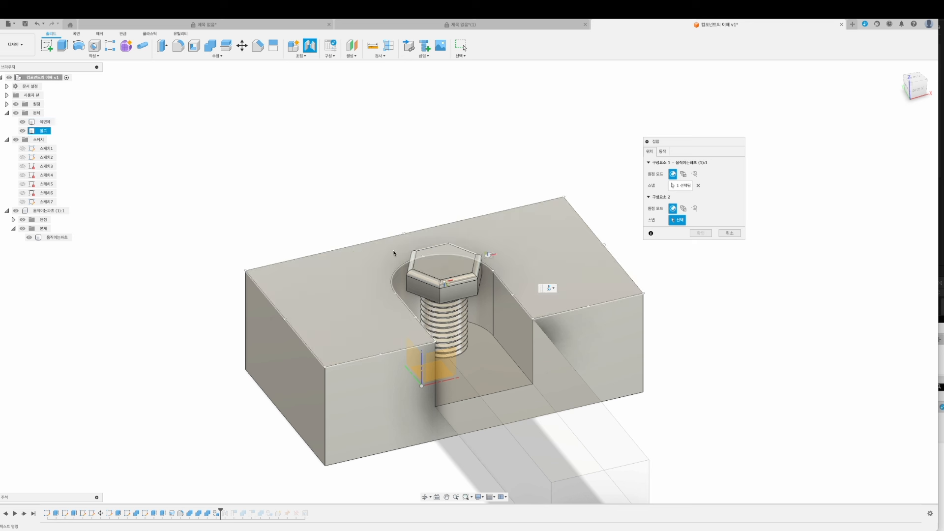
{"action": "scroll", "coordinate": [372, 261], "scroll_direction": "up", "scroll_amount": 4}
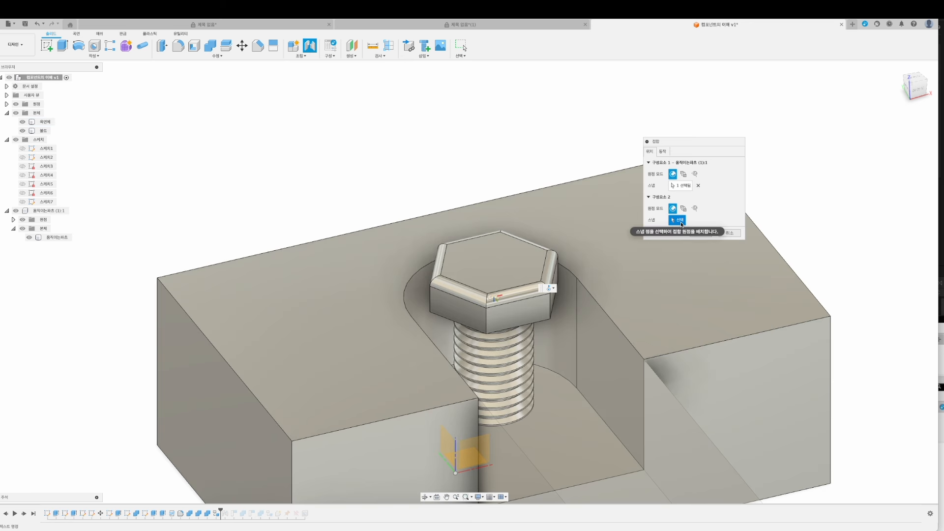
{"action": "mouse_move", "coordinate": [678, 259]}
{"action": "middle_mouse_down", "text": "shift"}
{"action": "mouse_move", "coordinate": [685, 266]}
{"action": "mouse_move", "coordinate": [666, 259]}
{"action": "middle_mouse_up", "text": "shift"}
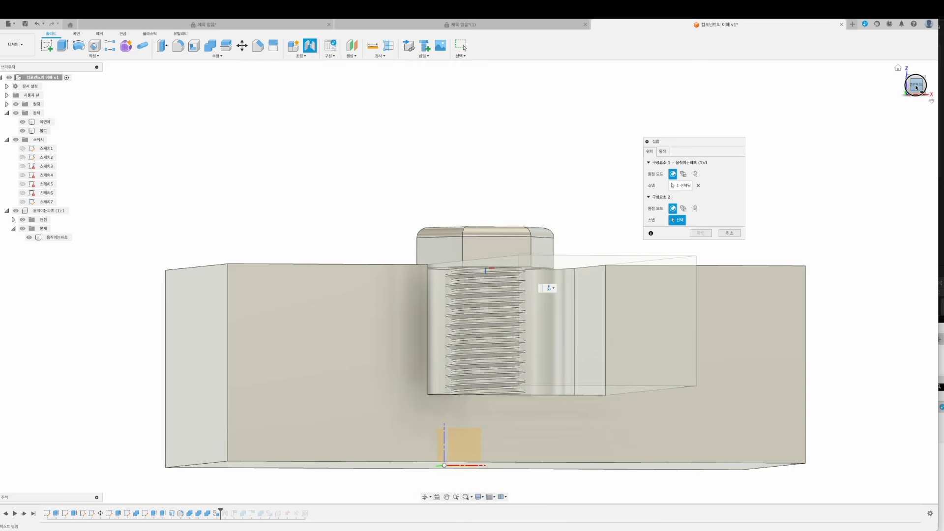
{"action": "left_click", "coordinate": [916, 88]}
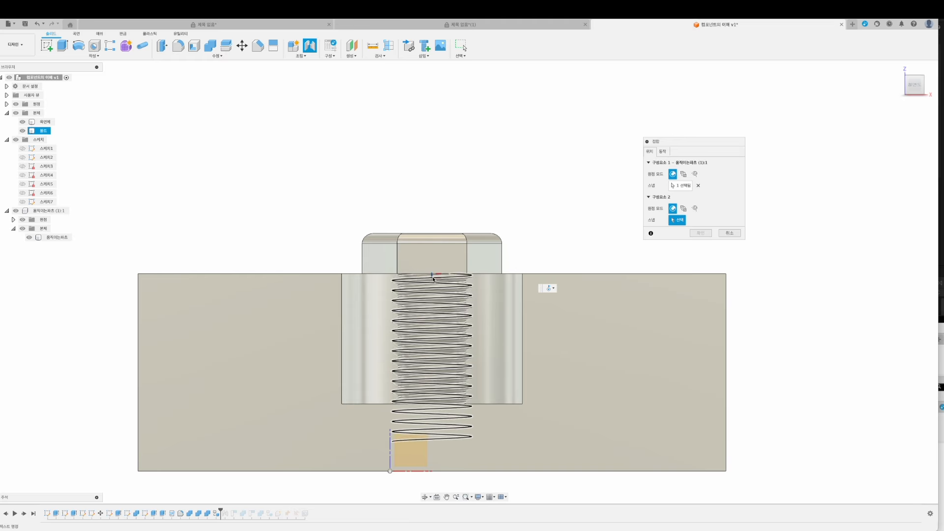
{"action": "middle_click_drag", "start_coordinate": [458, 291], "coordinate": [546, 287], "text": "shift"}
{"action": "middle_click_drag", "start_coordinate": [393, 243], "coordinate": [460, 197], "text": "shift"}
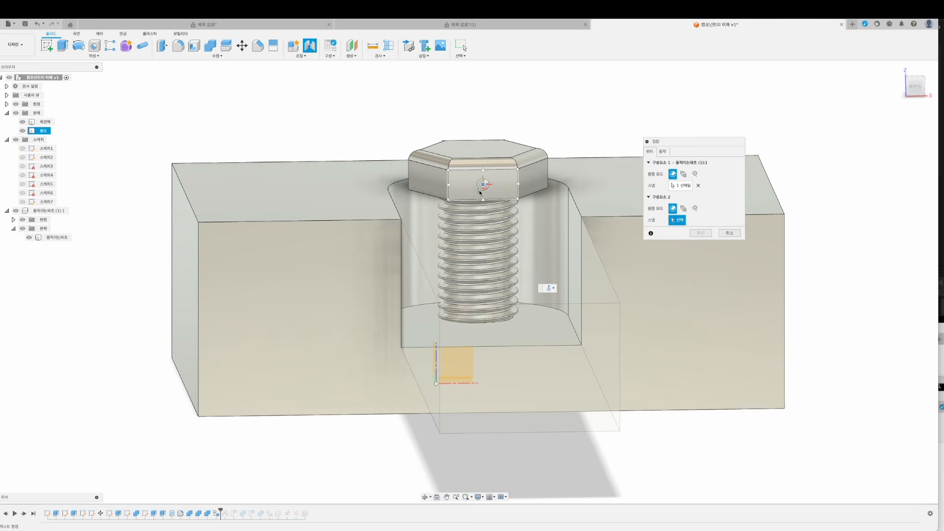
{"action": "middle_click_drag", "start_coordinate": [487, 113], "coordinate": [473, 147], "text": "shift"}
{"action": "scroll", "coordinate": [463, 159], "scroll_direction": "up", "scroll_amount": 10}
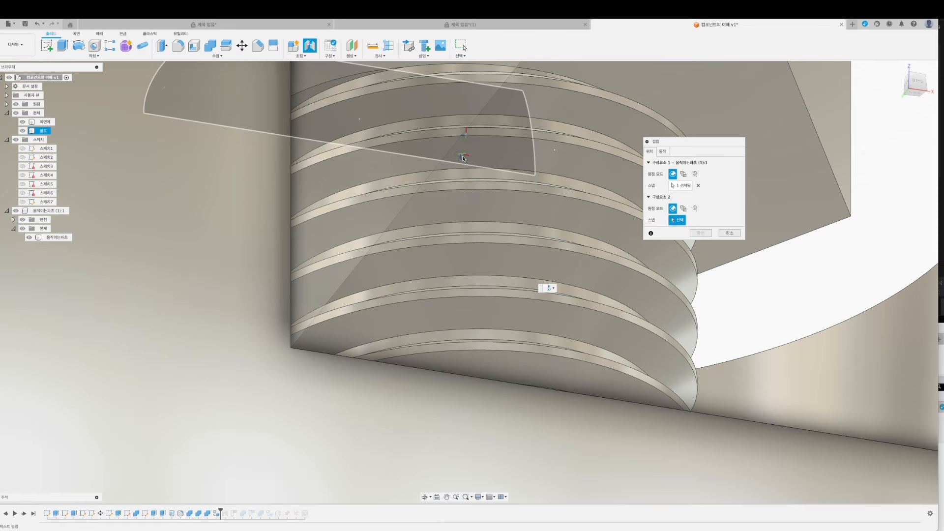
{"action": "scroll", "coordinate": [465, 158], "scroll_direction": "down", "scroll_amount": 10}
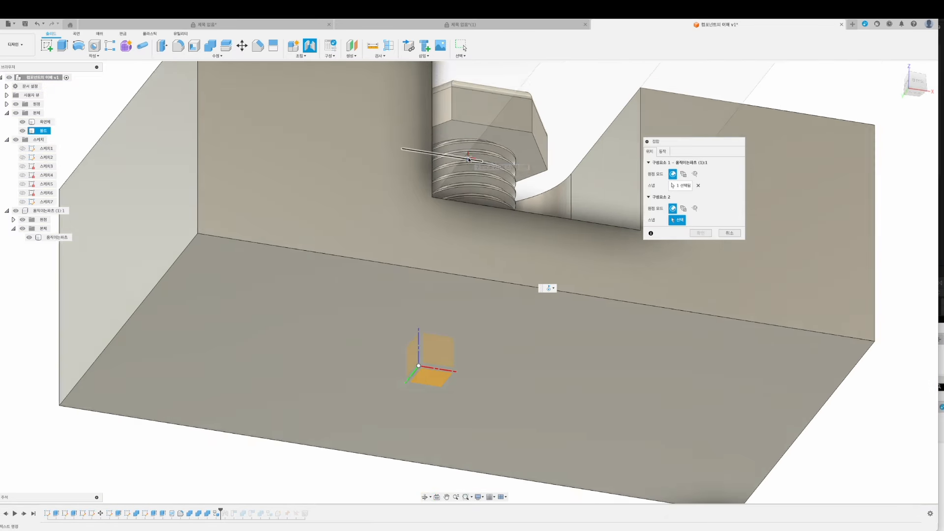
{"action": "middle_click_drag", "start_coordinate": [468, 158], "coordinate": [485, 204], "text": "shift"}
{"action": "scroll", "coordinate": [473, 130], "scroll_direction": "up", "scroll_amount": 5}
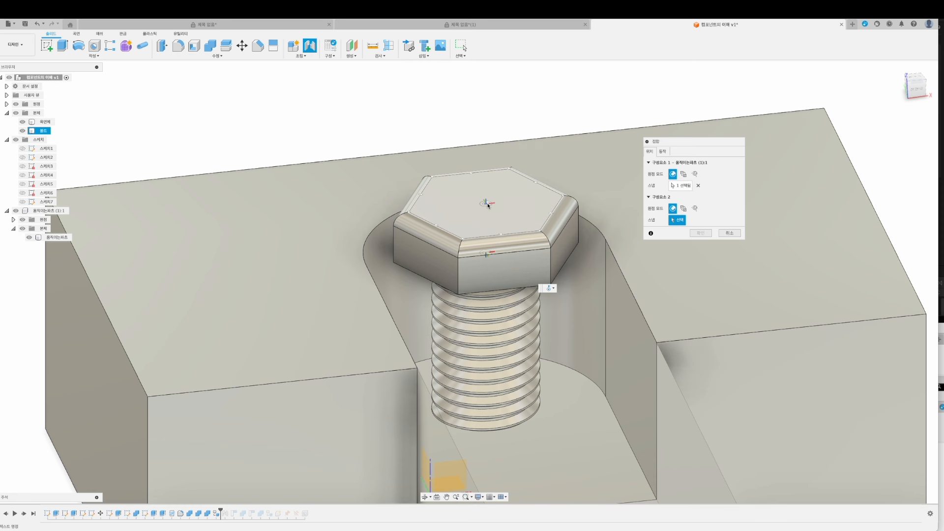
{"action": "left_click", "coordinate": [485, 203]}
Try several Z offsets for the joint to lower the arm beneath the bolt head, and set the offset to -12 mm.
{"action": "middle_click_drag", "start_coordinate": [520, 169], "coordinate": [575, 191], "text": "shift"}
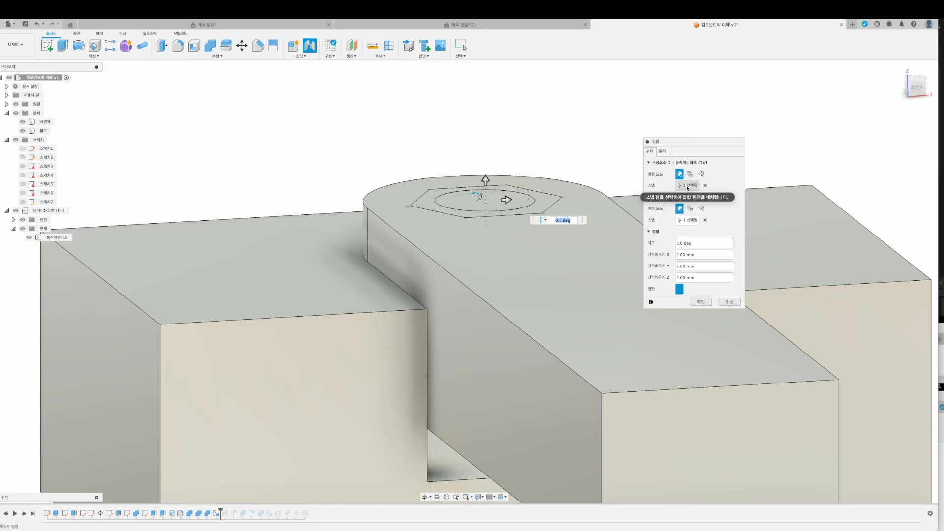
{"action": "middle_click_drag", "start_coordinate": [544, 303], "coordinate": [428, 277], "text": "shift"}
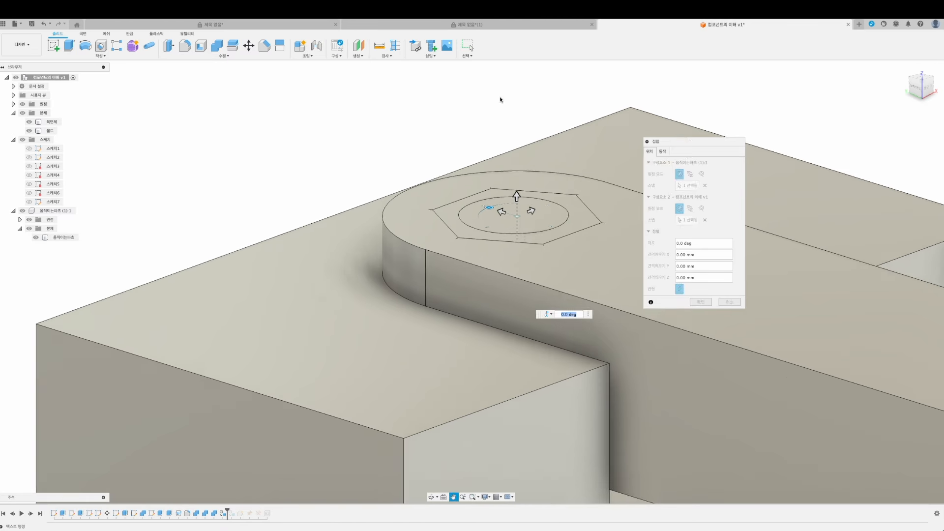
{"action": "middle_click_drag", "start_coordinate": [500, 100], "coordinate": [515, 206], "text": "shift"}
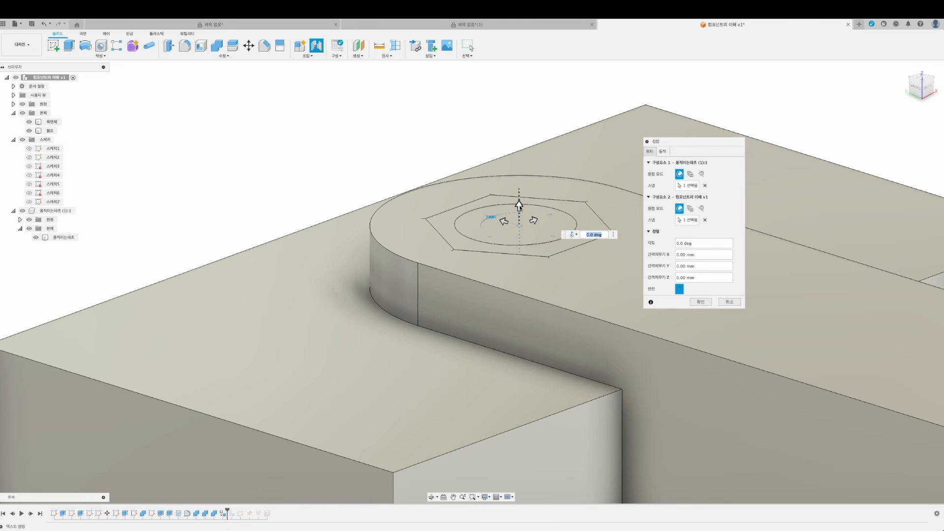
{"action": "left_click_drag", "start_coordinate": [519, 206], "coordinate": [527, 270]}
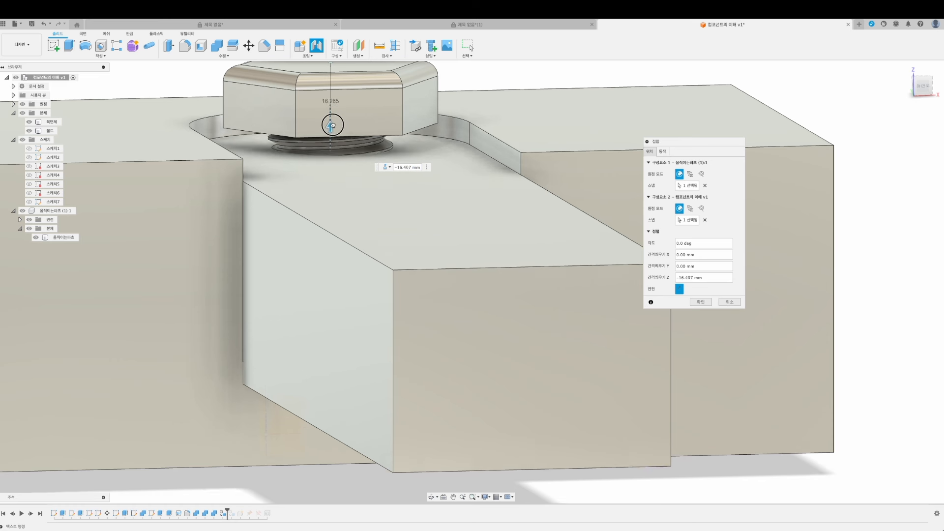
{"action": "left_click_drag", "start_coordinate": [332, 125], "coordinate": [336, 105]}
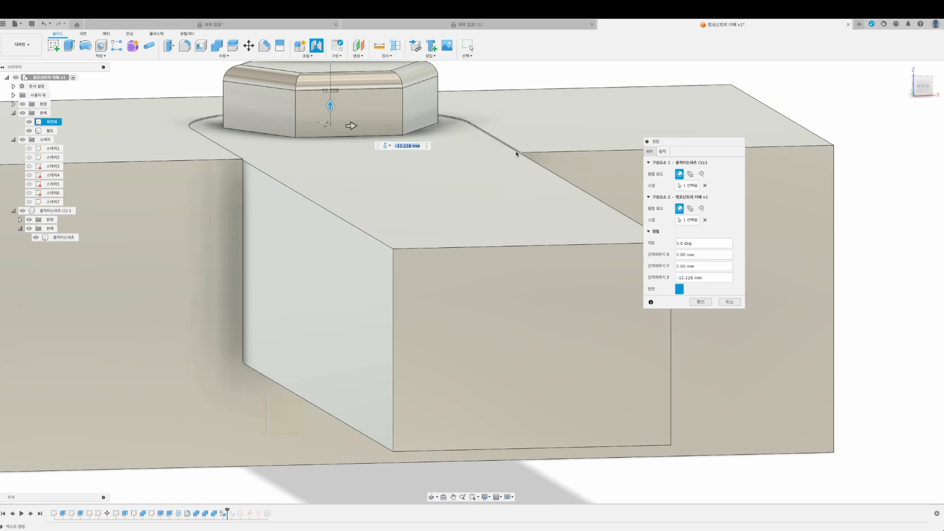
{"action": "left_click_drag", "start_coordinate": [330, 104], "coordinate": [332, 126]}
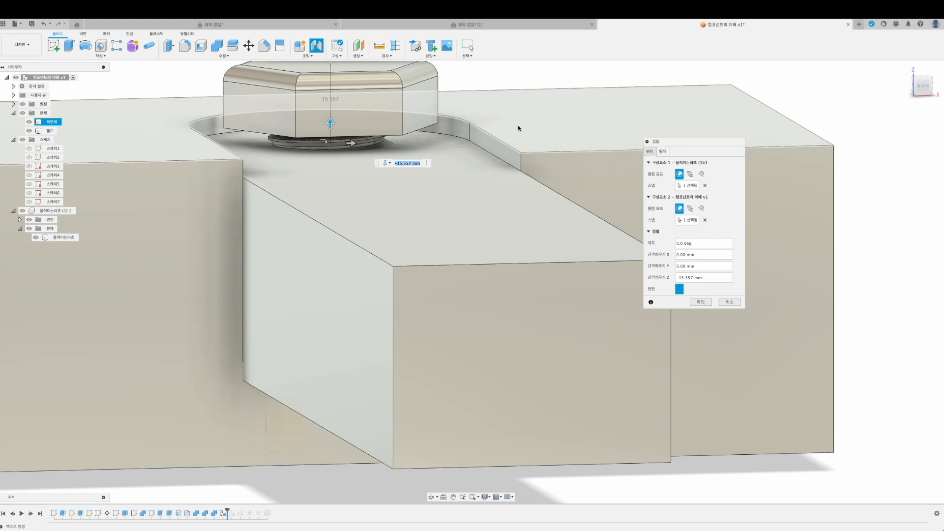
{"action": "type", "text": "-12"}
{"action": "key", "text": "Return"}
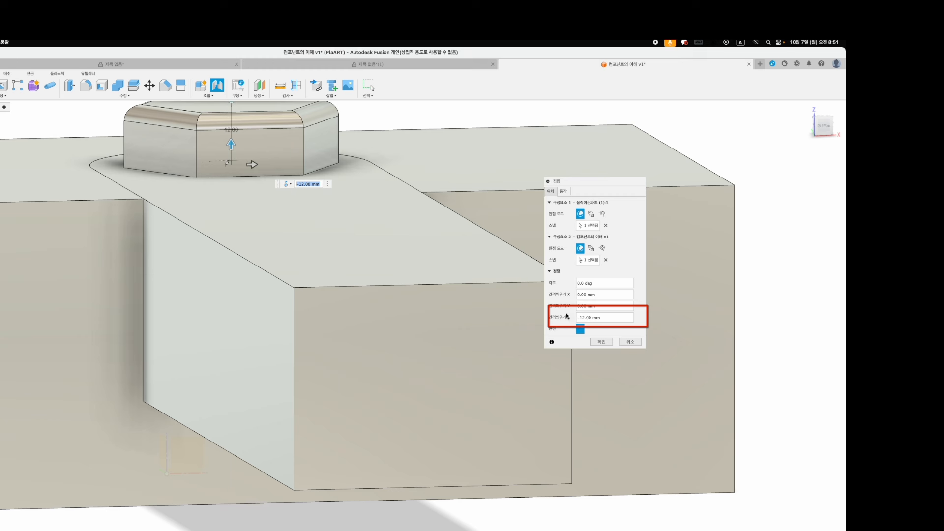
Show the joint's motion settings and view the arm, box and bolt head squarely from above.
{"action": "middle_click_drag", "start_coordinate": [399, 213], "coordinate": [385, 208], "text": "shift"}
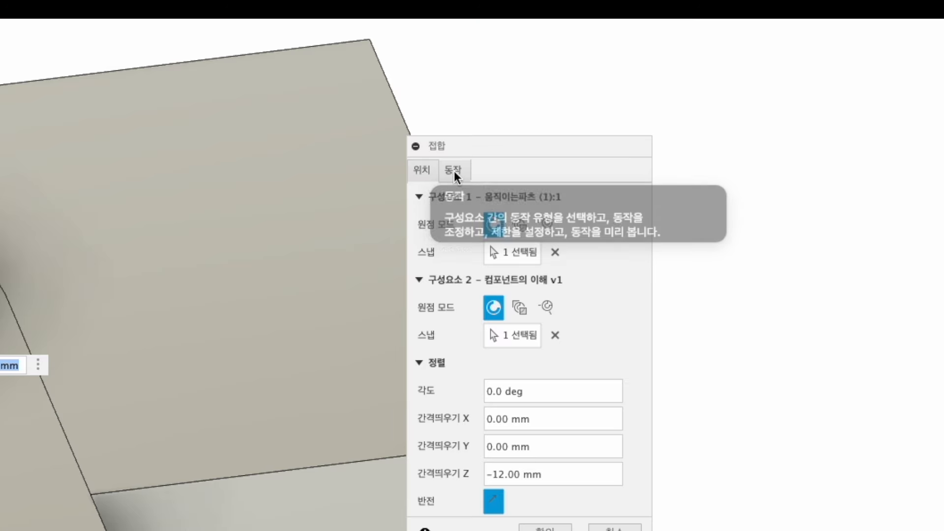
{"action": "left_click", "coordinate": [564, 191]}
{"action": "middle_click_drag", "start_coordinate": [268, 158], "coordinate": [557, 97], "text": "shift"}
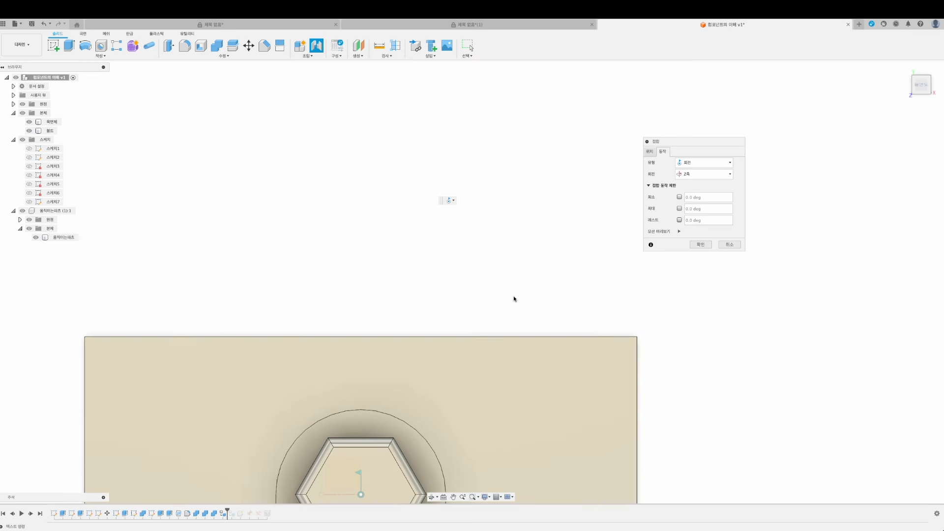
{"action": "middle_click_drag", "start_coordinate": [513, 297], "coordinate": [604, 79]}
{"action": "scroll", "coordinate": [513, 229], "scroll_direction": "up", "scroll_amount": 5}
{"action": "scroll", "coordinate": [513, 231], "scroll_direction": "down", "scroll_amount": 3}
{"action": "scroll", "coordinate": [514, 231], "scroll_direction": "down", "scroll_amount": 3}
{"action": "middle_click_drag", "start_coordinate": [522, 230], "coordinate": [549, 156]}
{"action": "scroll", "coordinate": [549, 155], "scroll_direction": "up", "scroll_amount": 1}
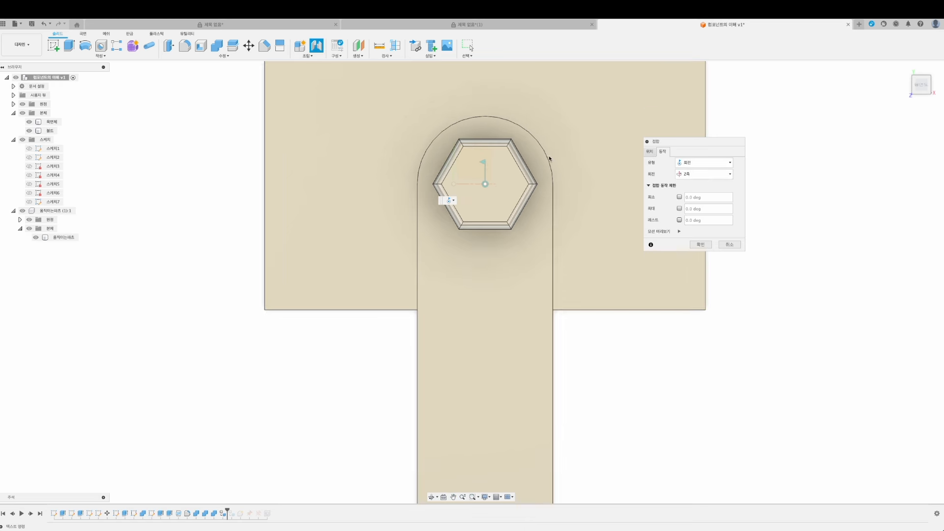
{"action": "scroll", "coordinate": [550, 156], "scroll_direction": "down", "scroll_amount": 4}
Limit the arm's rotation about the Z axis to a minimum of -40 deg, maximum of 40 deg and rest of -40, and preview the limits.
{"action": "left_click", "coordinate": [680, 197]}
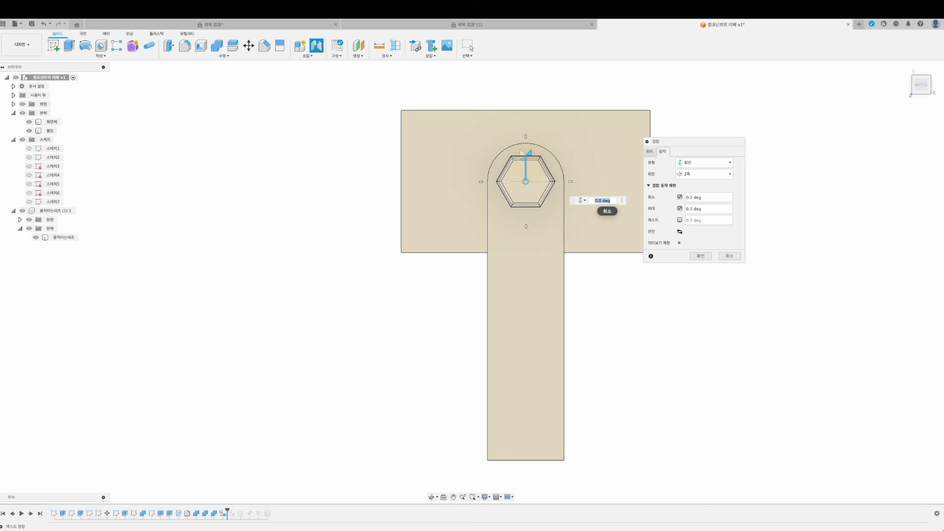
{"action": "type", "text": "20"}
{"action": "key", "text": "Return"}
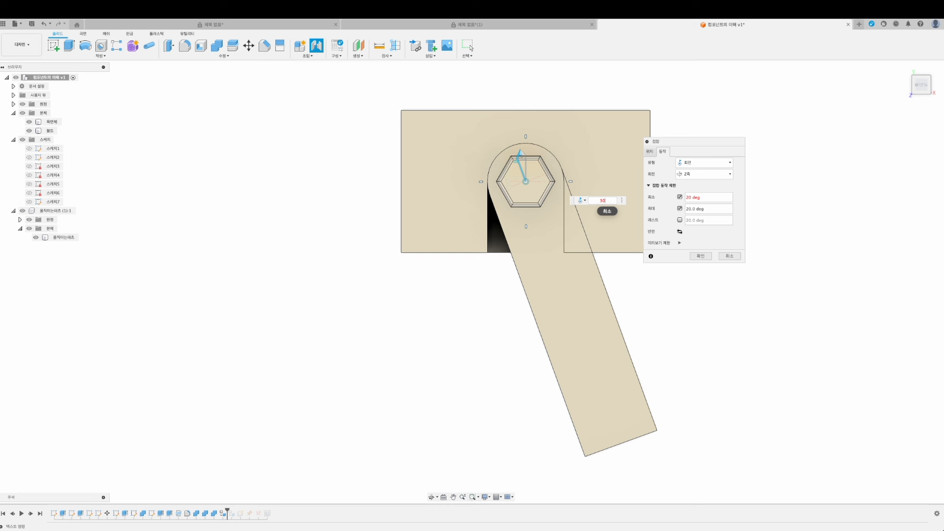
{"action": "type", "text": "30"}
{"action": "key", "text": "Return"}
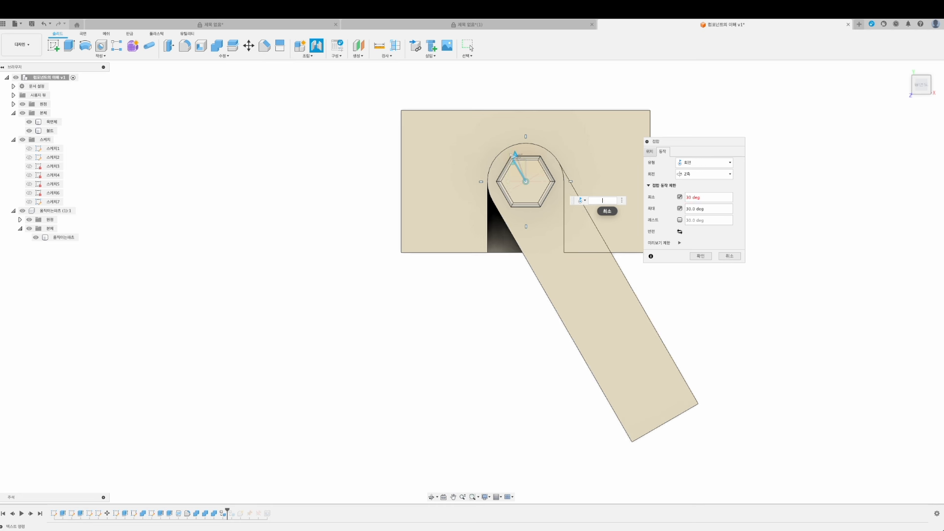
{"action": "type", "text": "40"}
{"action": "key", "text": "Return"}
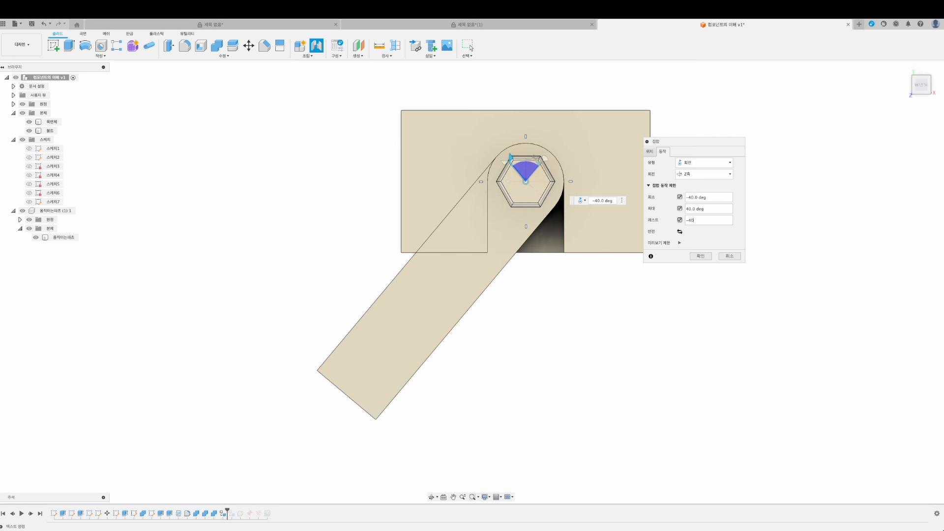
{"action": "left_click", "coordinate": [680, 244]}
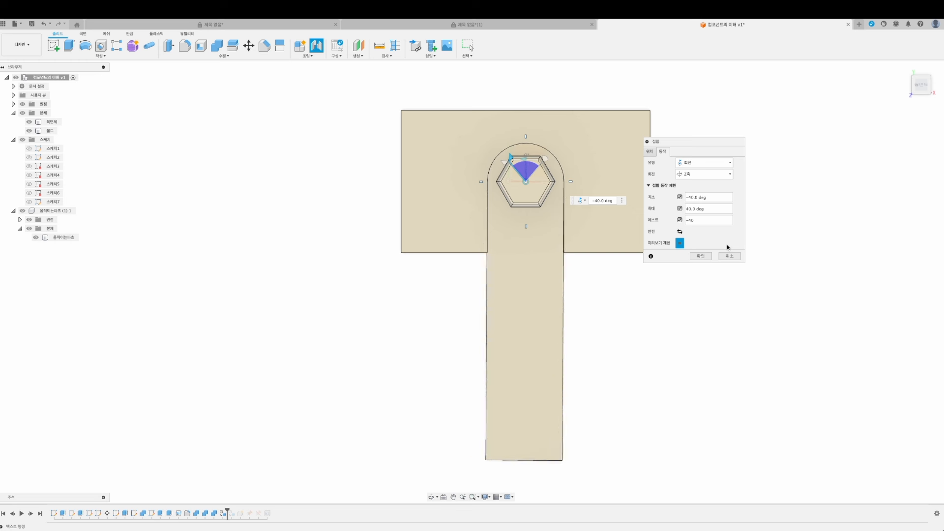
Finish the rotation-limited revolute joint between the arm and the bolt, and start animating that joint.
{"action": "left_click", "coordinate": [701, 256]}
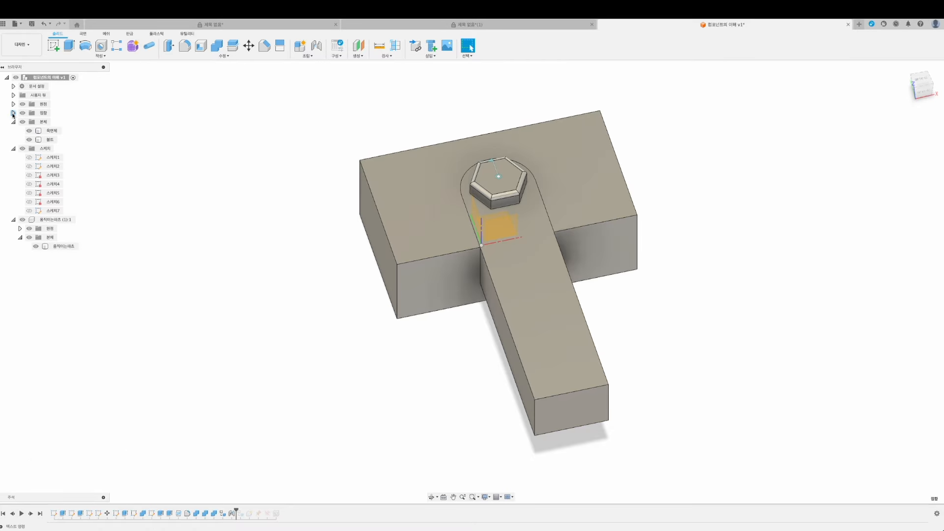
{"action": "left_click", "coordinate": [13, 113]}
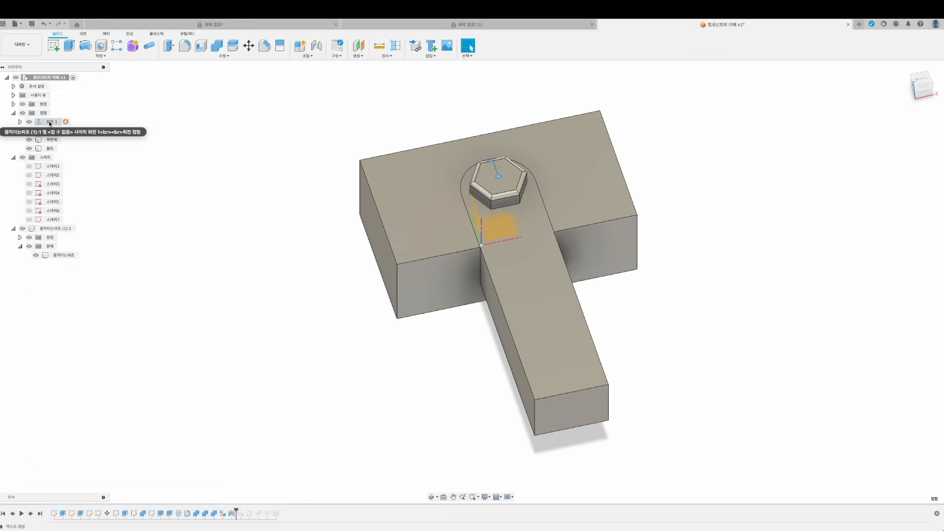
{"action": "left_click", "coordinate": [134, 194]}
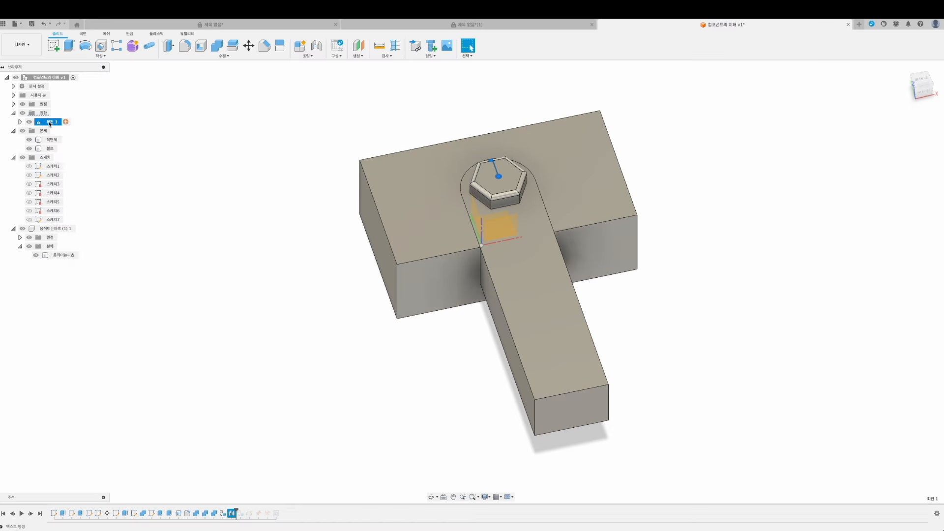
{"action": "right_click", "coordinate": [49, 123]}
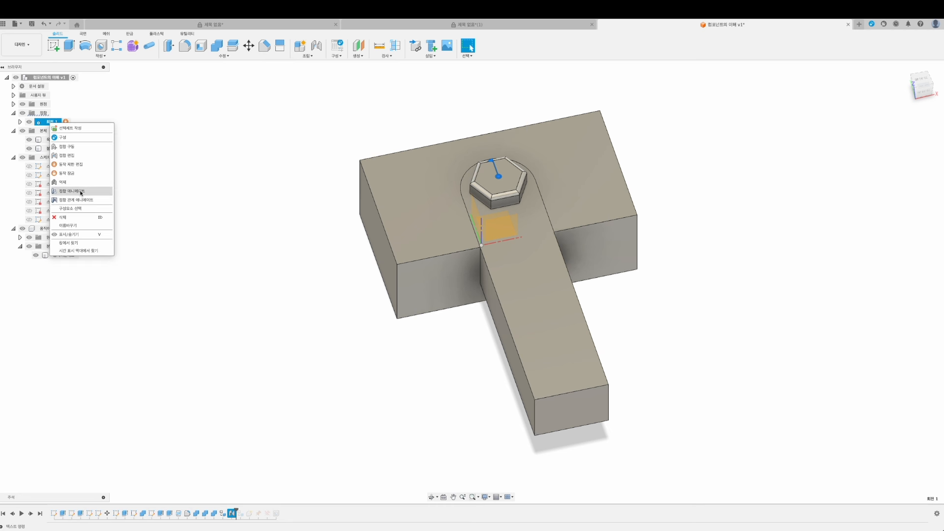
{"action": "left_click", "coordinate": [81, 193]}
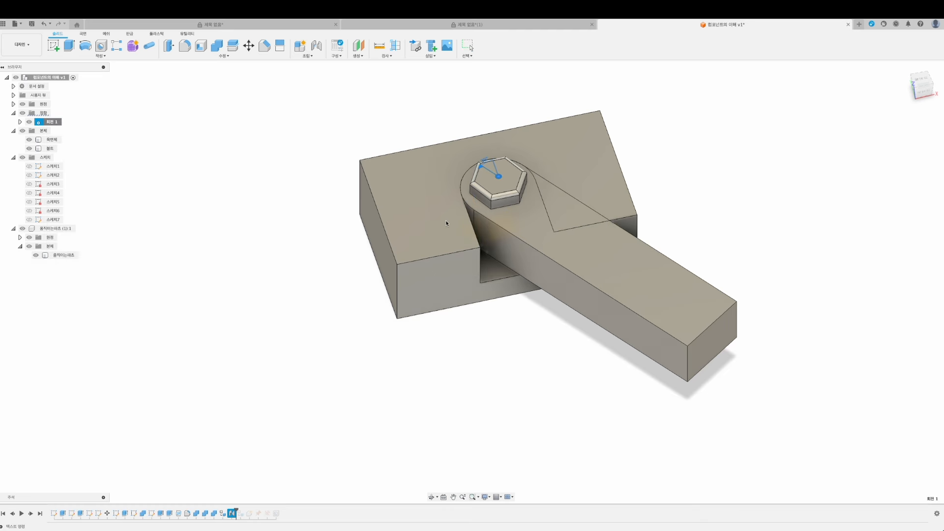
Examine the arm's animated swing obliquely and squarely from above, and stop the joint animation.
{"action": "middle_click_drag", "start_coordinate": [379, 120], "coordinate": [318, 214], "text": "shift"}
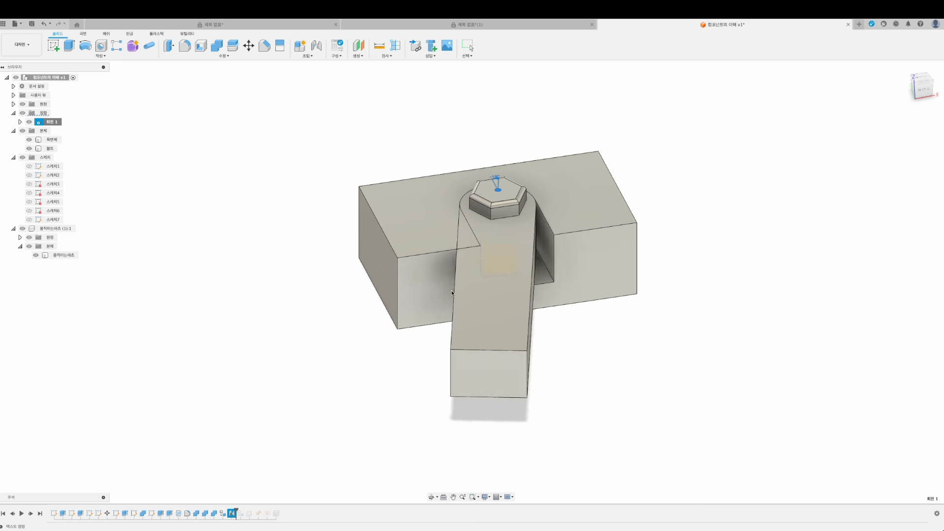
{"action": "middle_click_drag", "start_coordinate": [696, 136], "coordinate": [694, 160], "text": "shift"}
{"action": "left_click", "coordinate": [926, 83]}
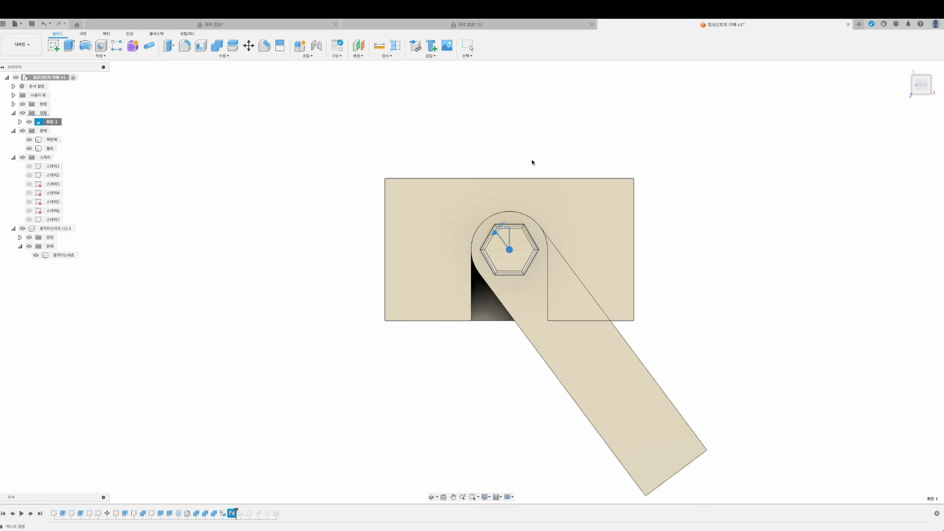
{"action": "key", "text": "Escape"}
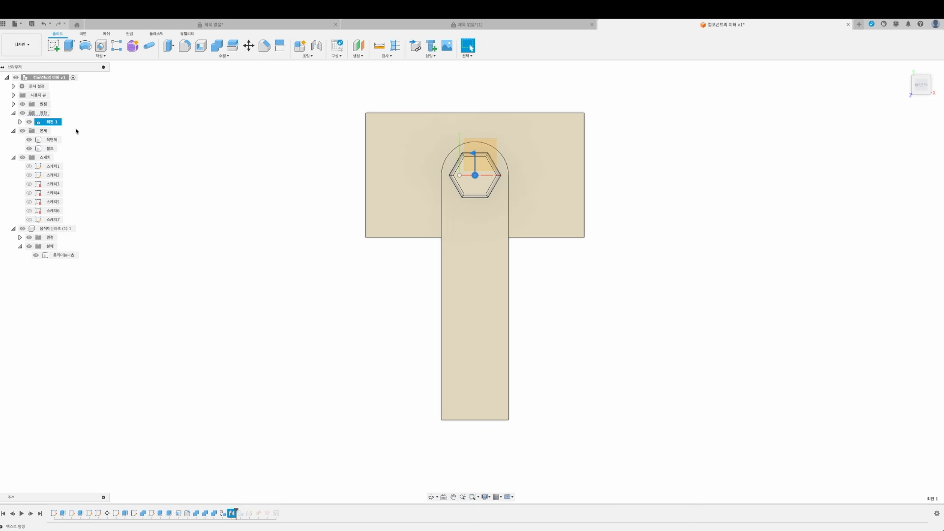
Bring up the commands available for the arm's revolute joint.
{"action": "right_click", "coordinate": [55, 122]}
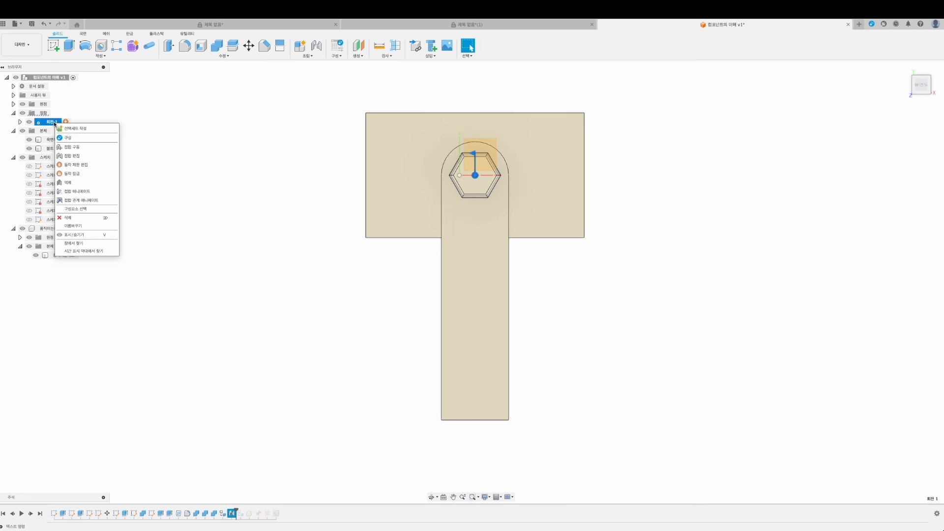
Drive the revolute joint to a 40° rotation so the arm swings toward one side of the block.
{"action": "left_click", "coordinate": [72, 147]}
{"action": "left_click_drag", "start_coordinate": [884, 114], "coordinate": [583, 267]}
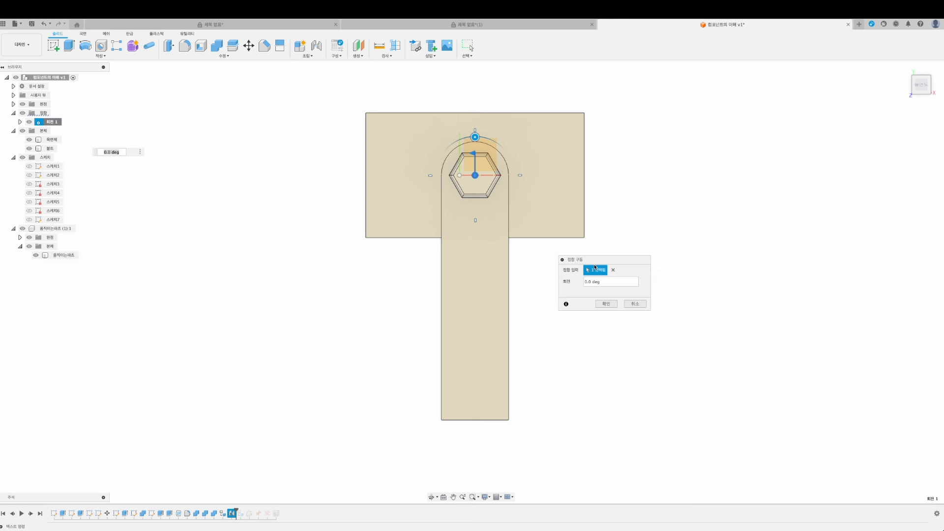
{"action": "left_click", "coordinate": [474, 154]}
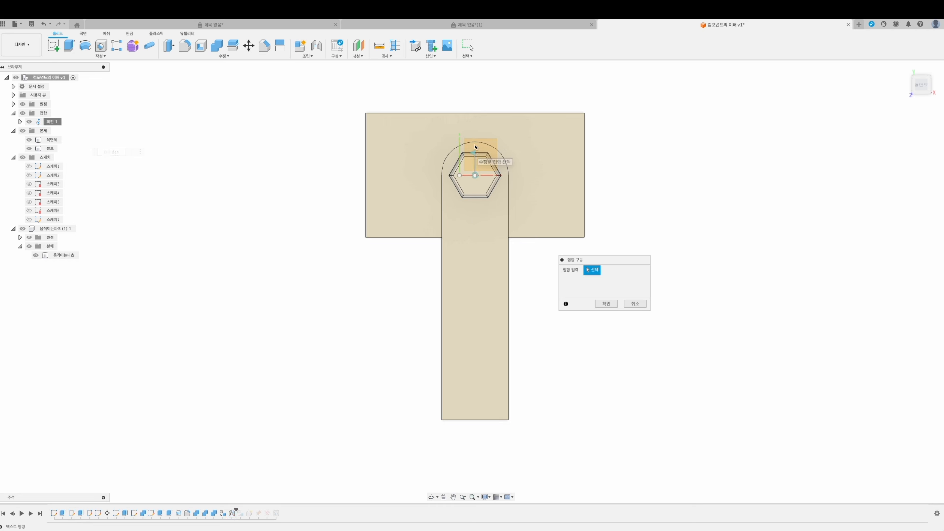
{"action": "left_click", "coordinate": [474, 142]}
{"action": "left_click_drag", "start_coordinate": [475, 137], "coordinate": [429, 145]}
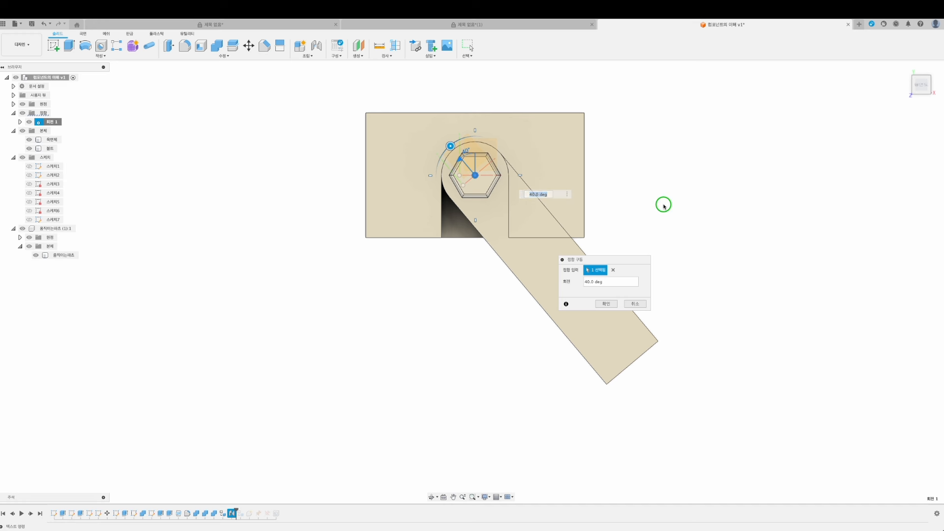
{"action": "key", "text": "Return"}
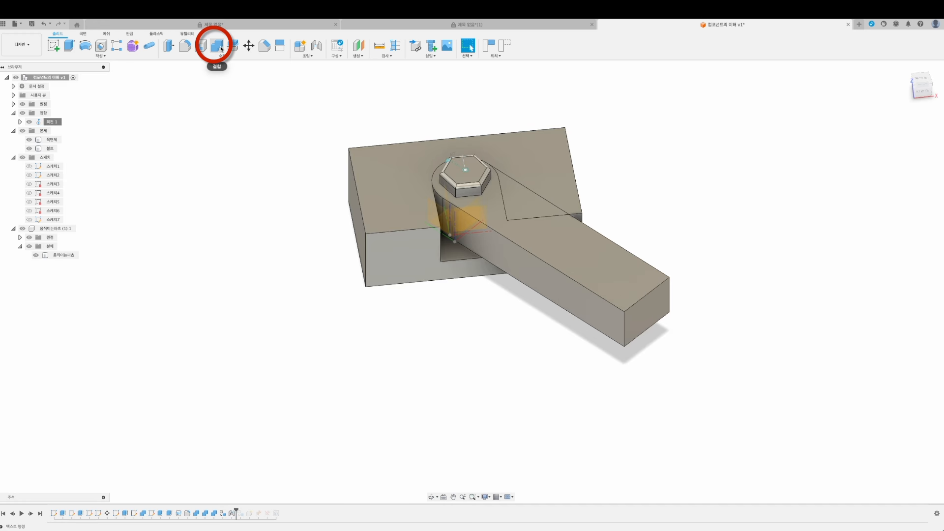
Capture the arm's position and cut its shape out of the block with Combine, keeping the tool body.
{"action": "left_click", "coordinate": [221, 48]}
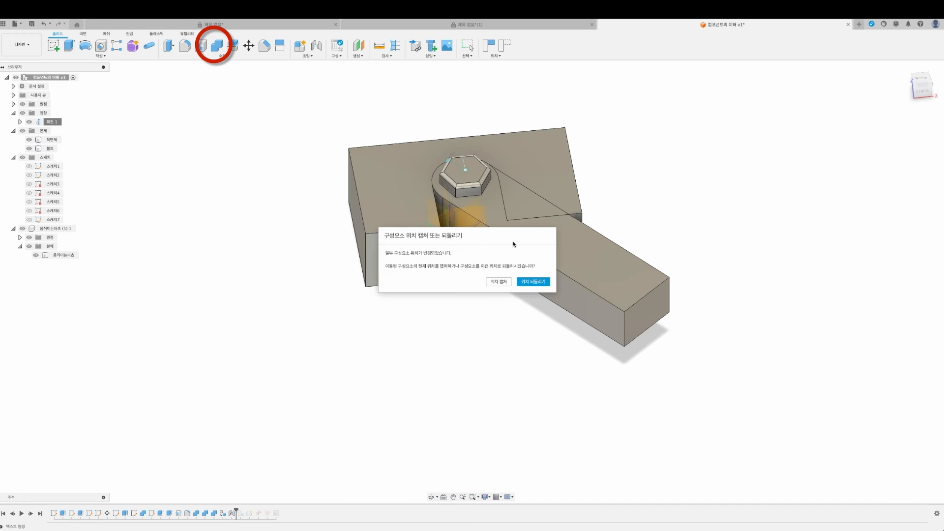
{"action": "left_click", "coordinate": [498, 281]}
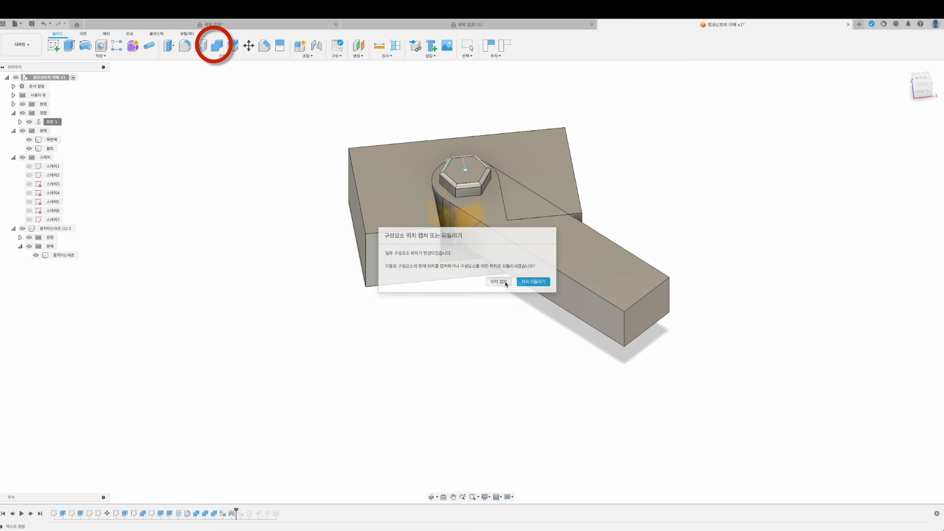
{"action": "left_click", "coordinate": [535, 150]}
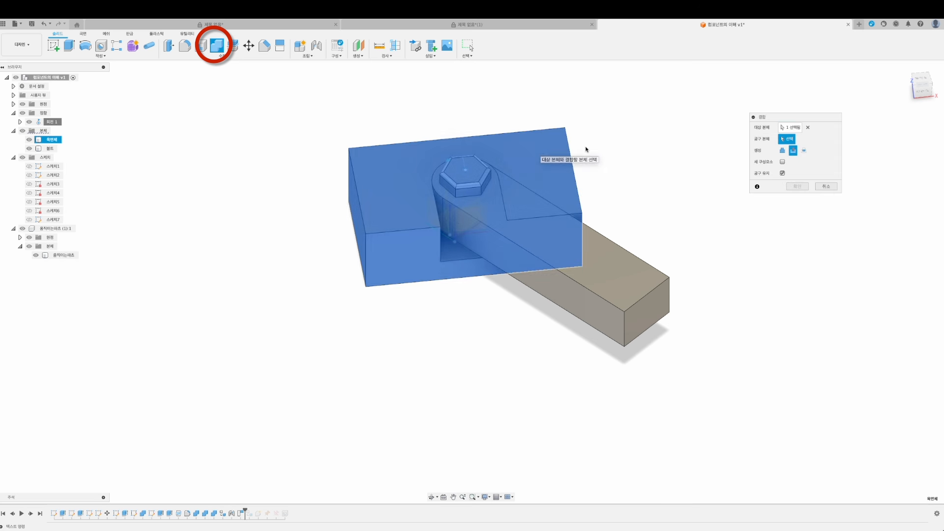
{"action": "left_click", "coordinate": [557, 237]}
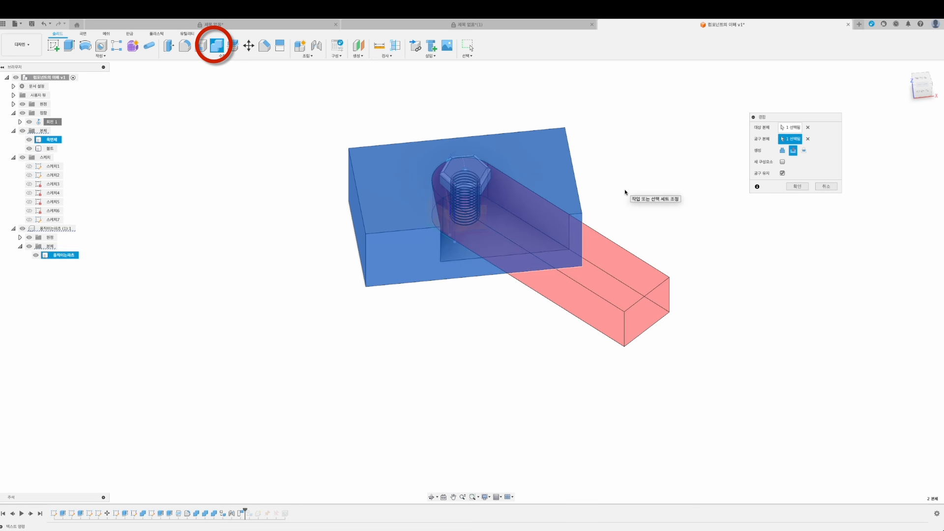
{"action": "left_click", "coordinate": [797, 186]}
{"action": "middle_click_drag", "start_coordinate": [656, 171], "coordinate": [649, 185], "text": "shift"}
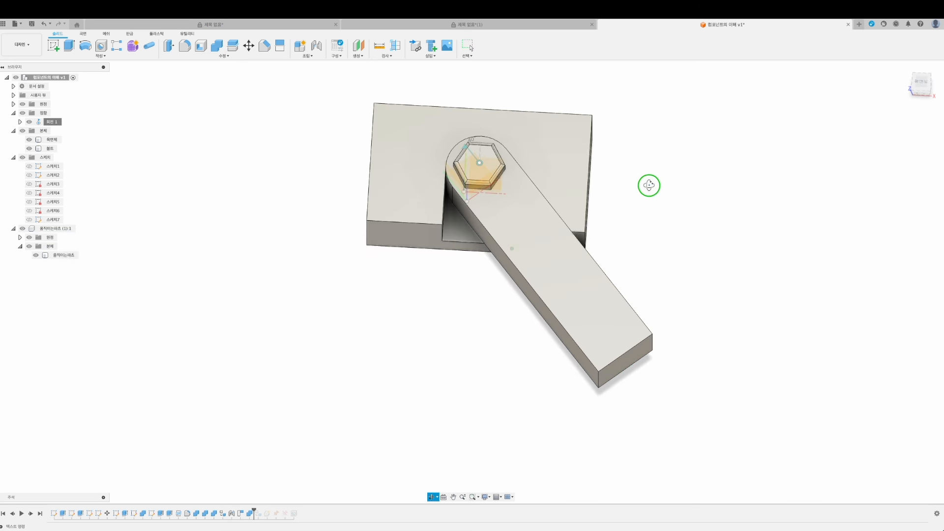
Drive the revolute joint to -40° so the arm swings to the opposite side of the block.
{"action": "right_click", "coordinate": [53, 122]}
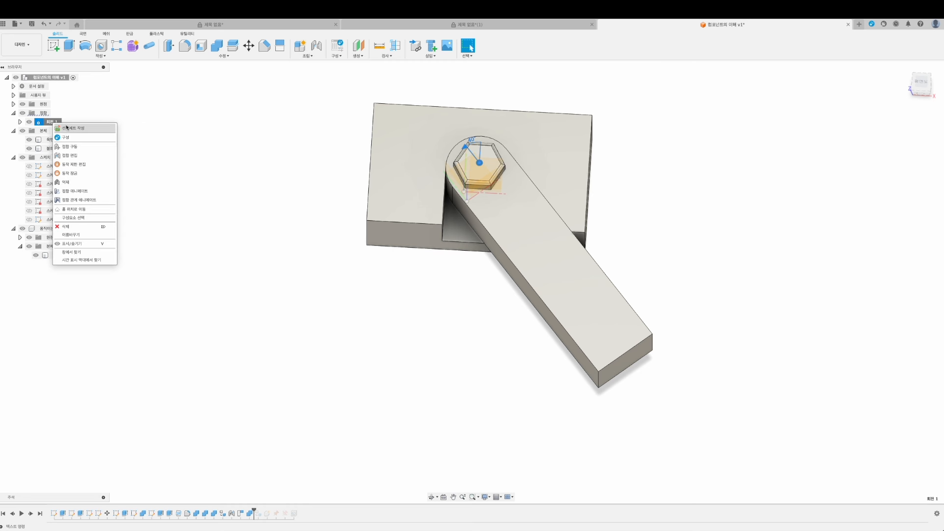
{"action": "left_click", "coordinate": [70, 147]}
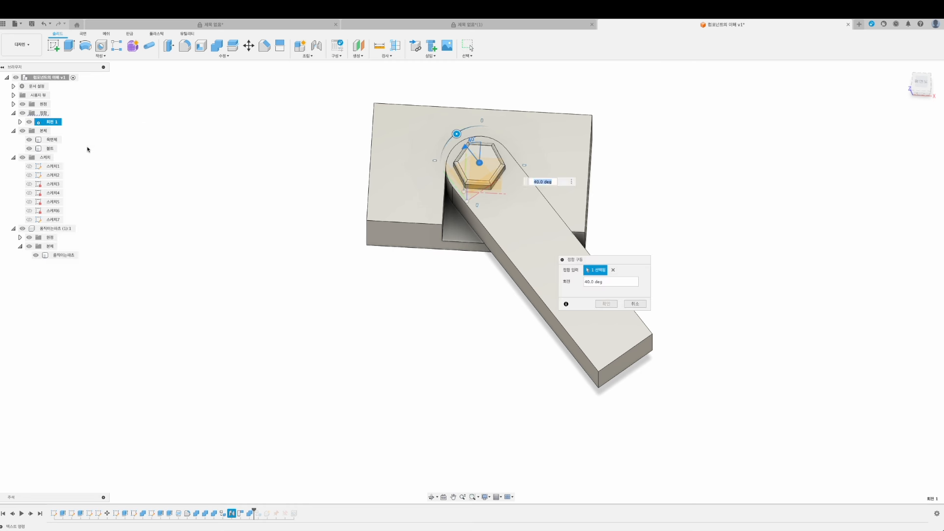
{"action": "left_click_drag", "start_coordinate": [458, 133], "coordinate": [512, 137]}
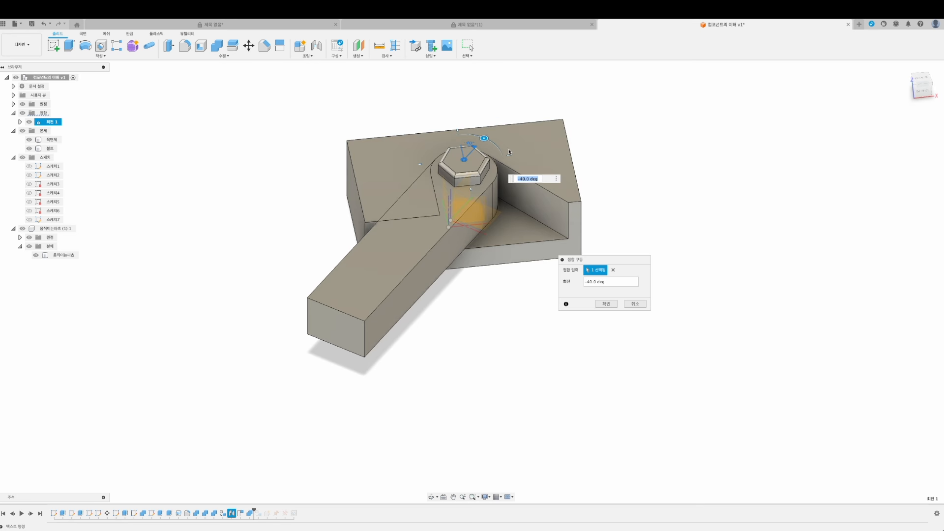
{"action": "left_click", "coordinate": [607, 303]}
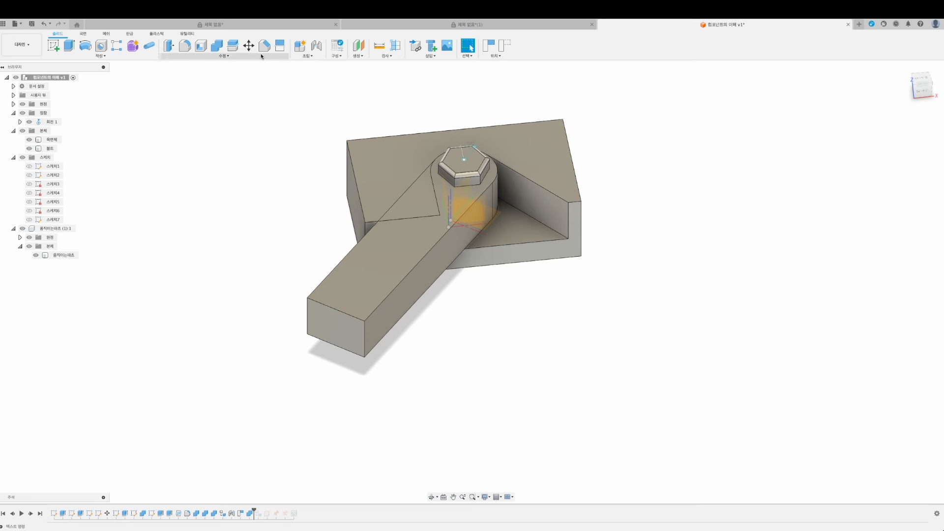
Capture the swung position and use Combine to cut the arm from the block on this side too, keeping the tool body.
{"action": "left_click", "coordinate": [220, 46]}
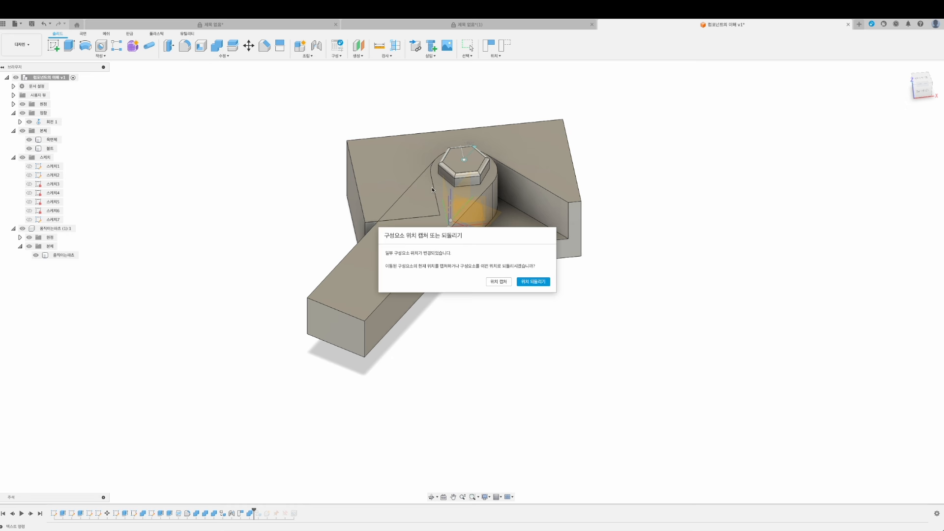
{"action": "left_click", "coordinate": [499, 282]}
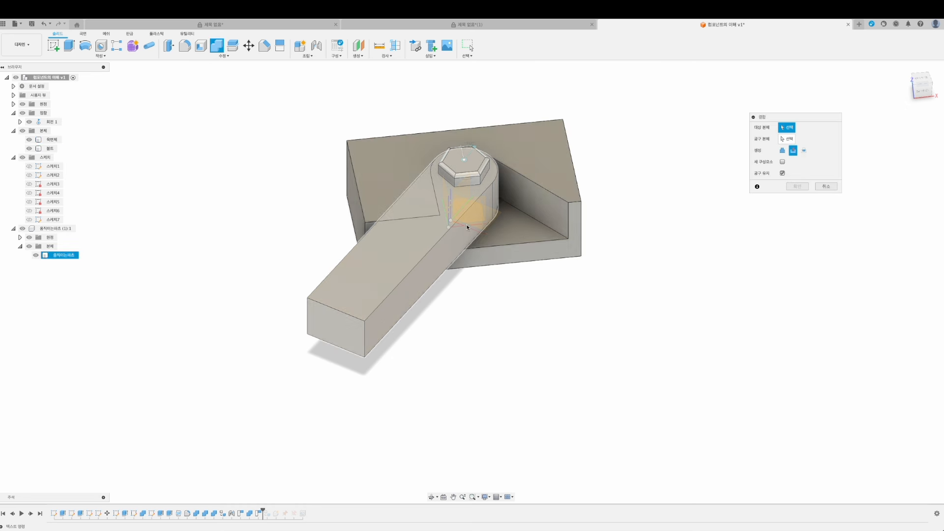
{"action": "left_click", "coordinate": [392, 160]}
{"action": "left_click", "coordinate": [425, 205]}
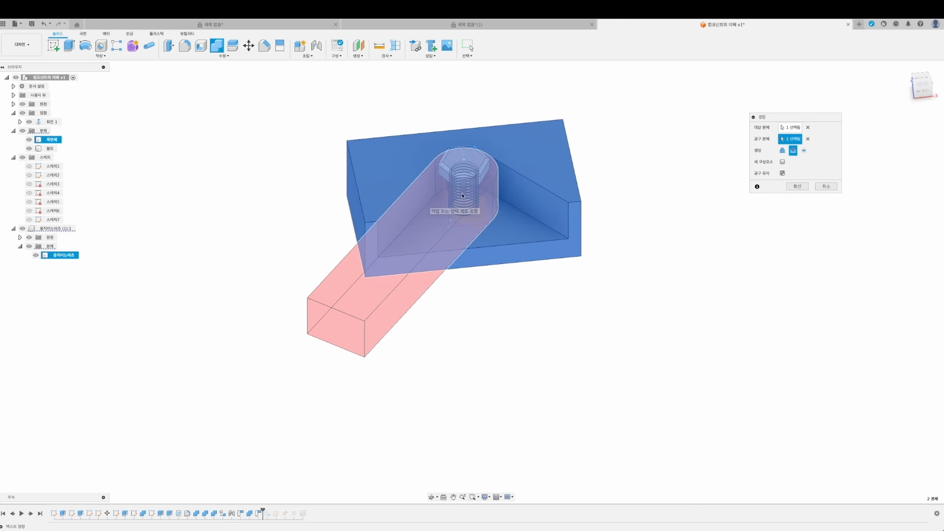
{"action": "left_click", "coordinate": [797, 187]}
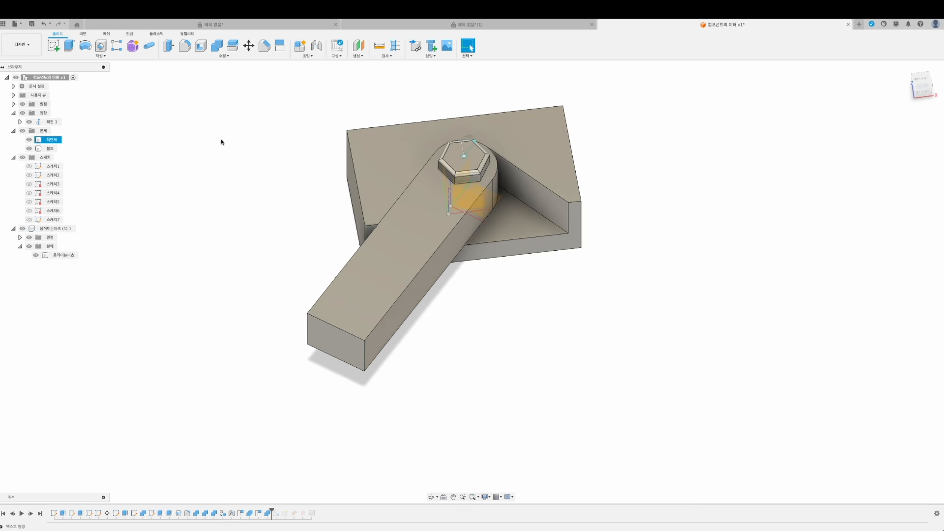
Drive the revolute joint back so the arm points straight out from the middle of the block.
{"action": "right_click", "coordinate": [49, 122]}
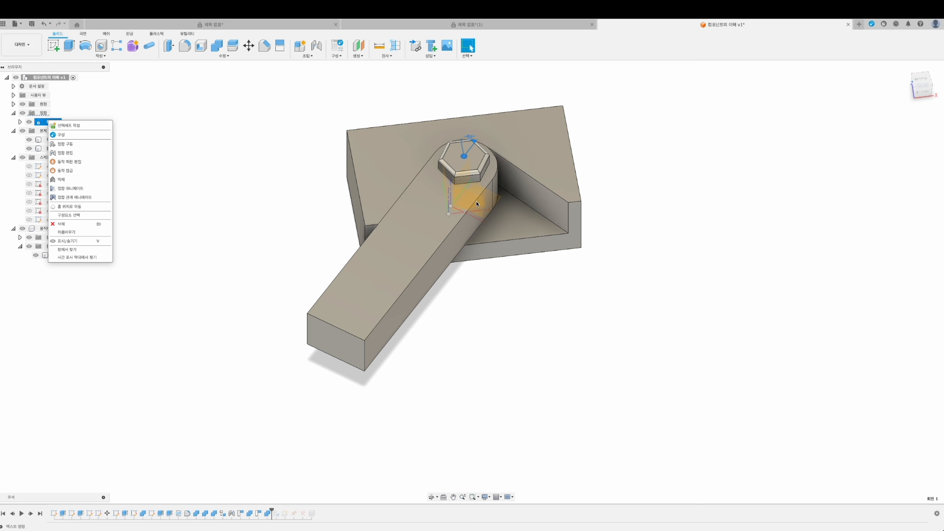
{"action": "left_click", "coordinate": [87, 144]}
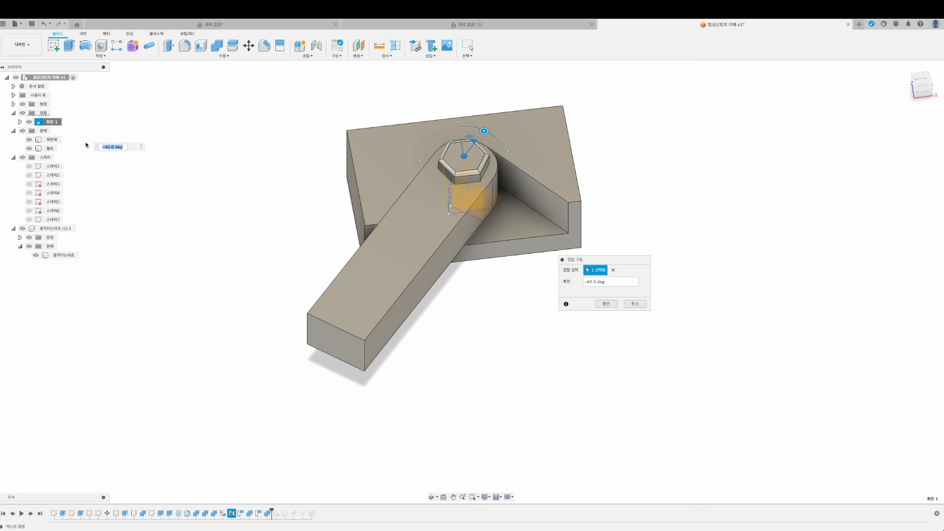
{"action": "left_click", "coordinate": [561, 281]}
{"action": "left_click", "coordinate": [607, 304]}
{"action": "mouse_move", "coordinate": [689, 219]}
{"action": "middle_mouse_down", "text": "shift"}
{"action": "mouse_move", "coordinate": [695, 230]}
{"action": "mouse_move", "coordinate": [704, 208]}
{"action": "mouse_move", "coordinate": [688, 215]}
{"action": "middle_mouse_up", "text": "shift"}
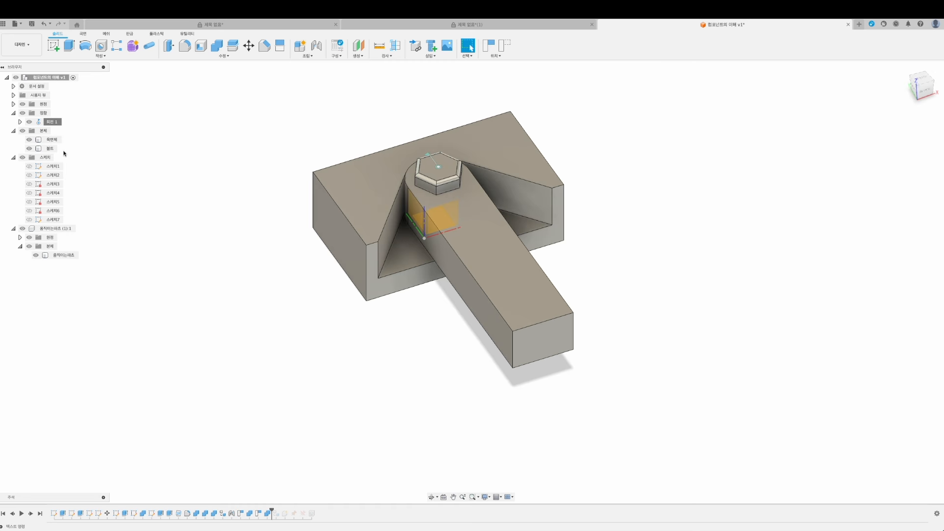
Animate the revolute joint, stop the animation, and examine the arm's swing pockets in the block from several angles.
{"action": "right_click", "coordinate": [53, 123]}
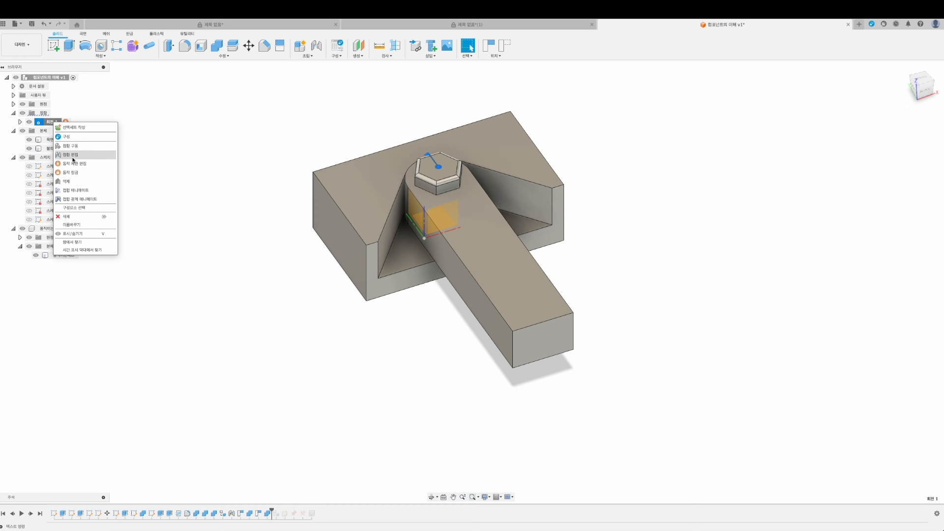
{"action": "left_click", "coordinate": [79, 191]}
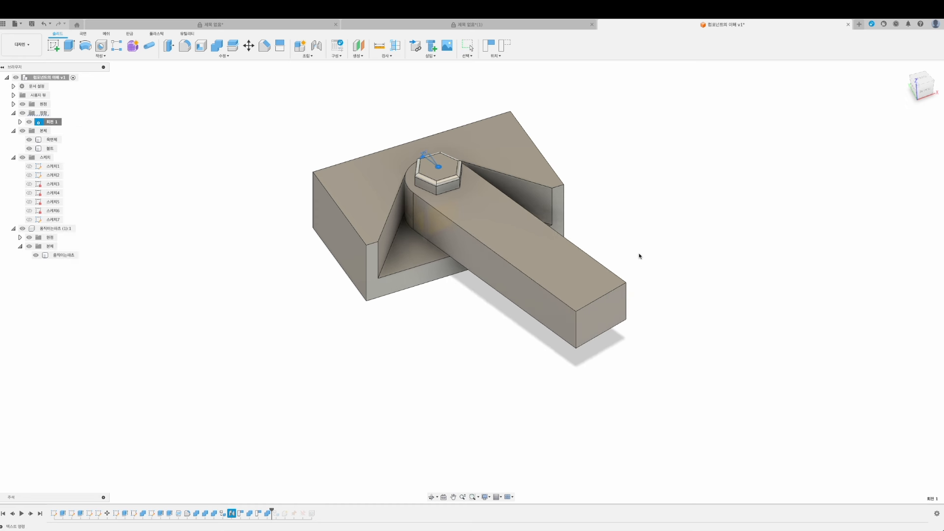
{"action": "middle_click_drag", "start_coordinate": [702, 227], "coordinate": [611, 184], "text": "shift"}
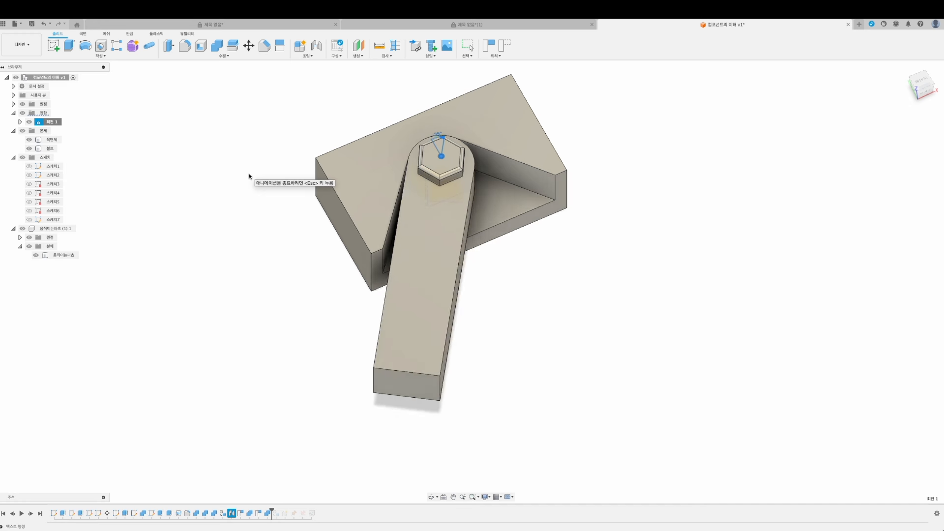
{"action": "key", "text": "Escape"}
{"action": "middle_click_drag", "start_coordinate": [595, 265], "coordinate": [548, 204], "text": "shift"}
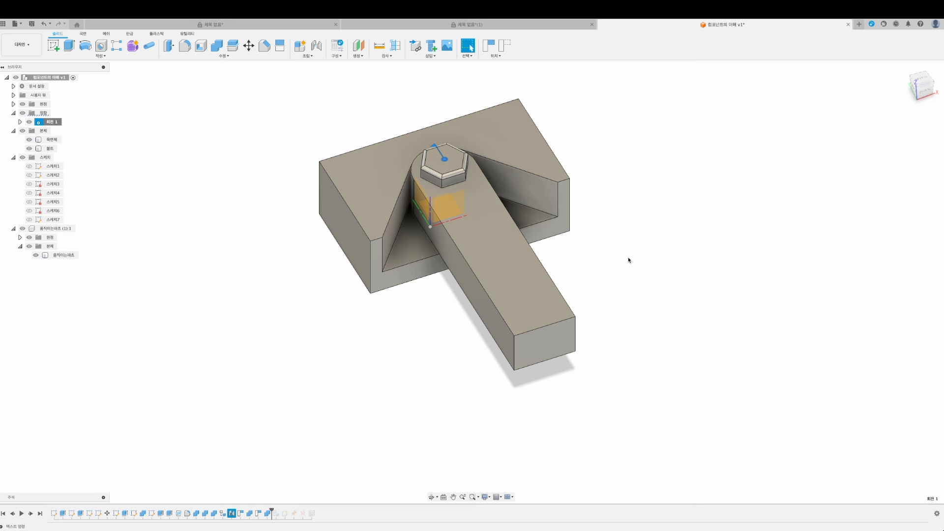
{"action": "scroll", "coordinate": [633, 275], "scroll_direction": "up", "scroll_amount": 2}
{"action": "middle_click_drag", "start_coordinate": [632, 276], "coordinate": [653, 282], "text": "shift"}
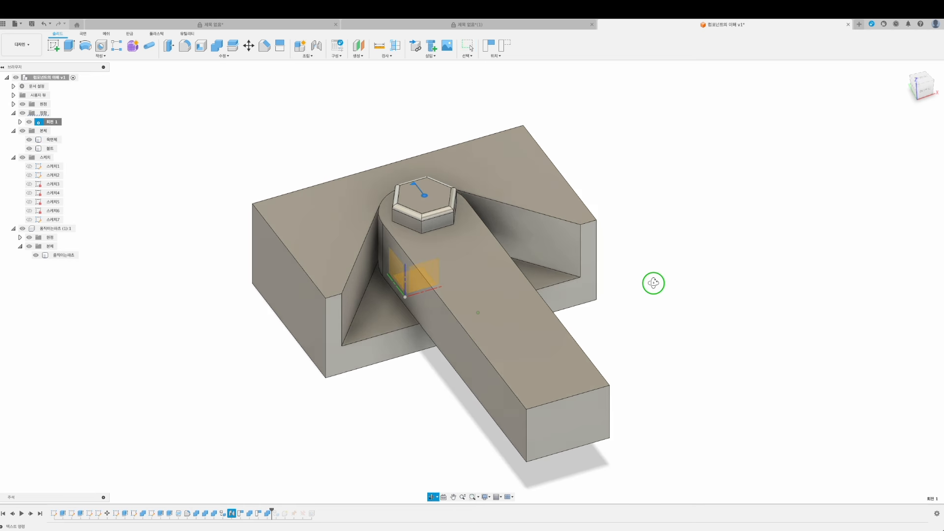
{"action": "middle_click_drag", "start_coordinate": [613, 251], "coordinate": [646, 225], "text": "shift"}
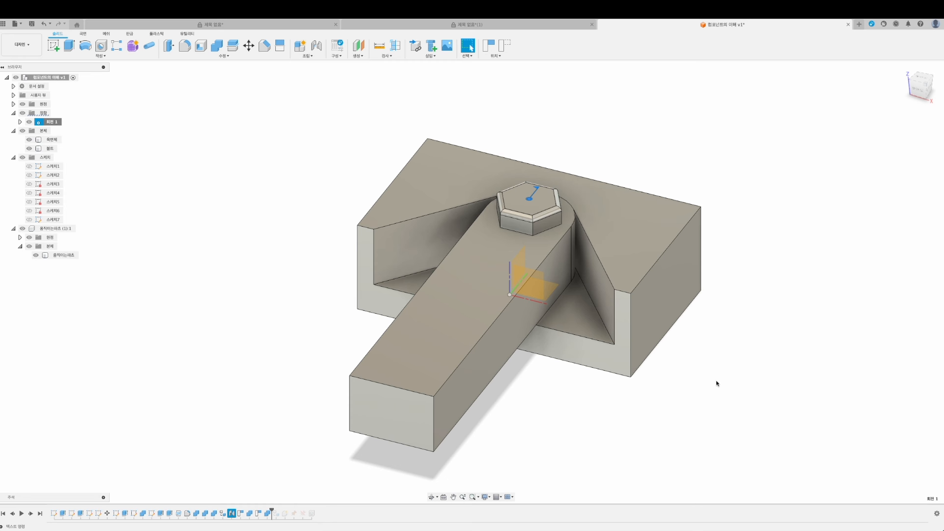
{"action": "middle_click_drag", "start_coordinate": [706, 382], "coordinate": [772, 354], "text": "shift"}
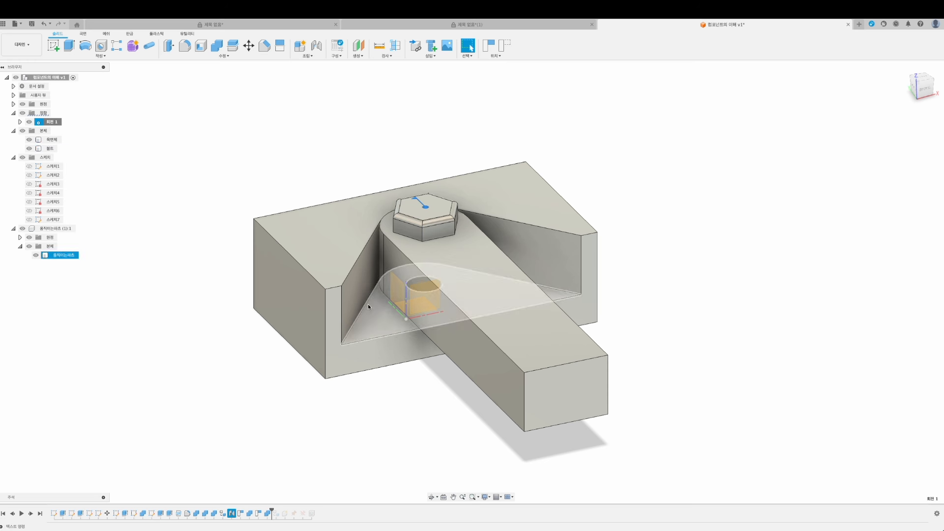
{"action": "middle_click_drag", "start_coordinate": [704, 216], "coordinate": [546, 360], "text": "shift"}
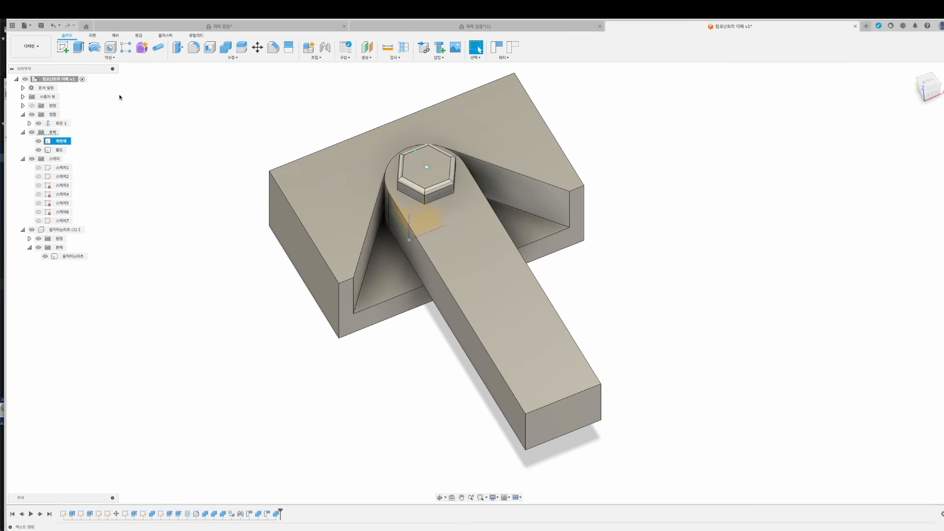
Start a sketch on the arm's upper face, capturing the current component position.
{"action": "left_click", "coordinate": [63, 47]}
{"action": "left_click", "coordinate": [62, 47]}
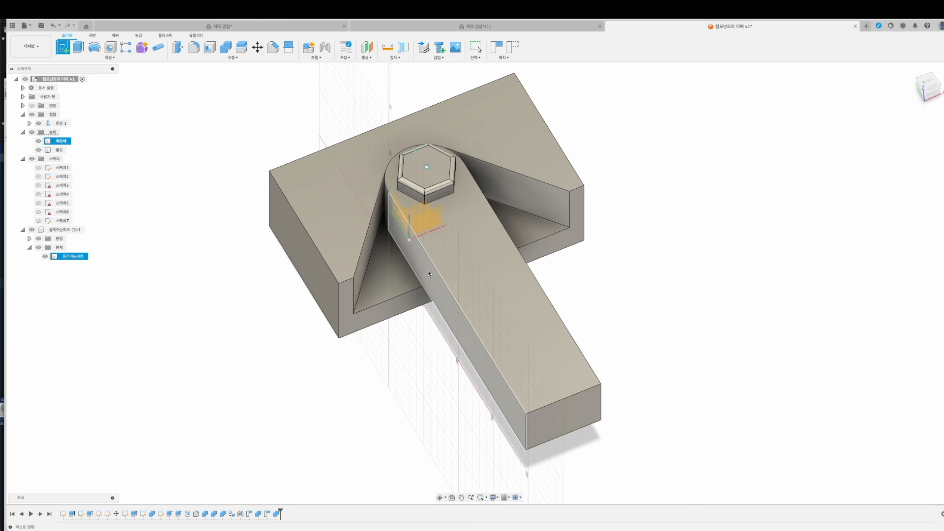
{"action": "left_click", "coordinate": [542, 317]}
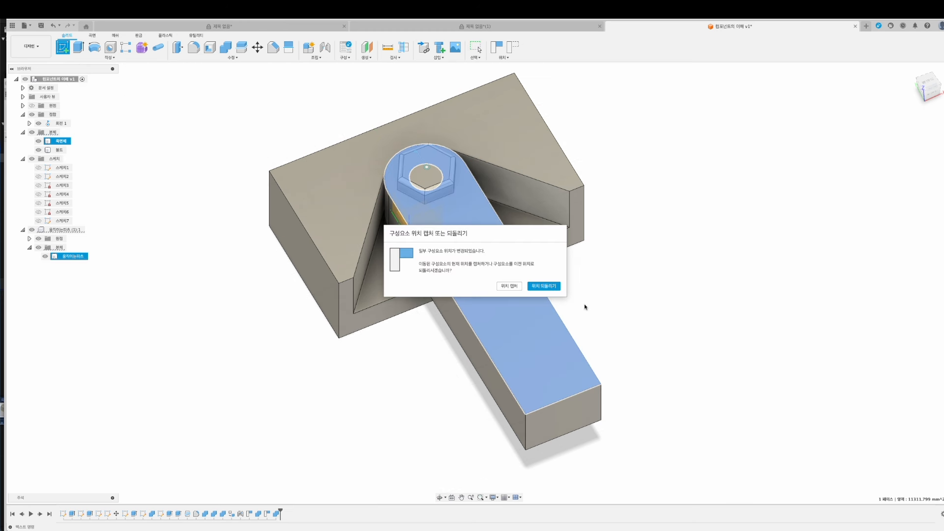
{"action": "left_click", "coordinate": [509, 286]}
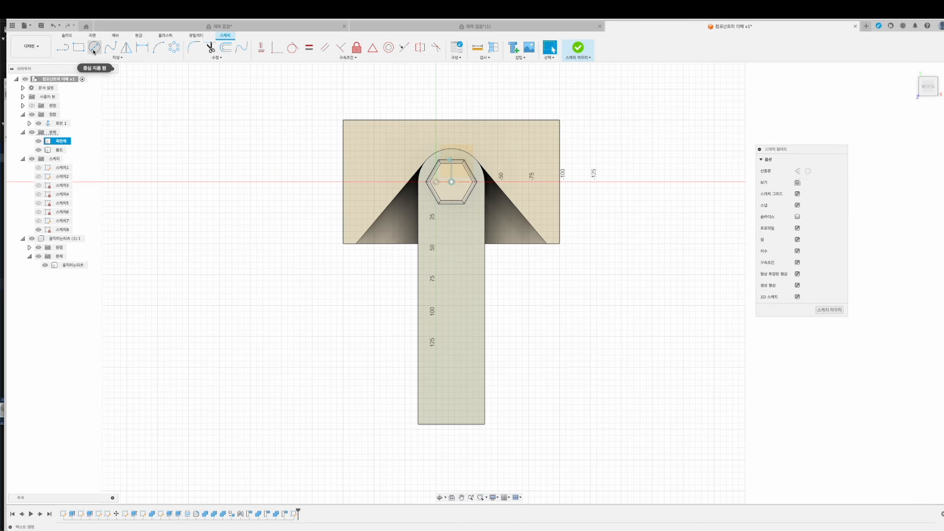
Sketch a two-point rectangle about 75 mm wide that overlaps the arm's free end and extends beyond it.
{"action": "left_click", "coordinate": [66, 49]}
{"action": "middle_click_drag", "start_coordinate": [485, 306], "coordinate": [596, 192]}
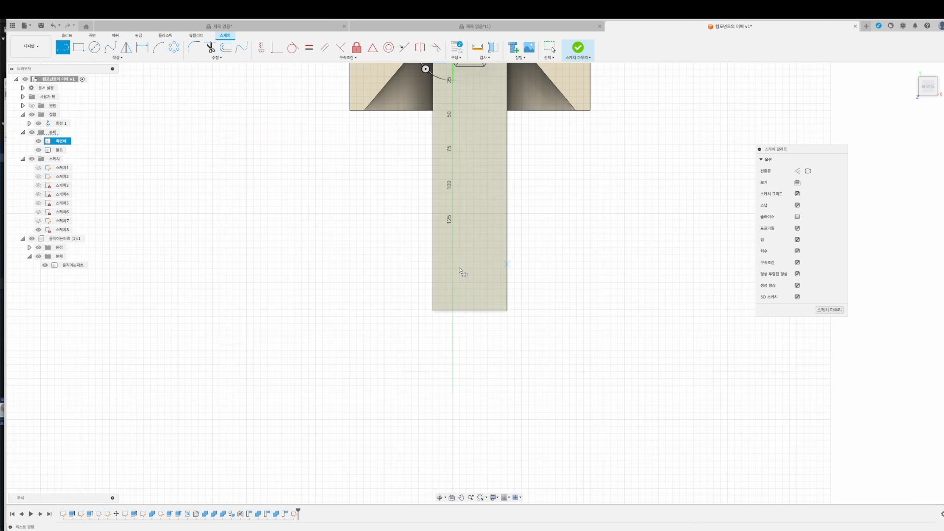
{"action": "left_click", "coordinate": [79, 49]}
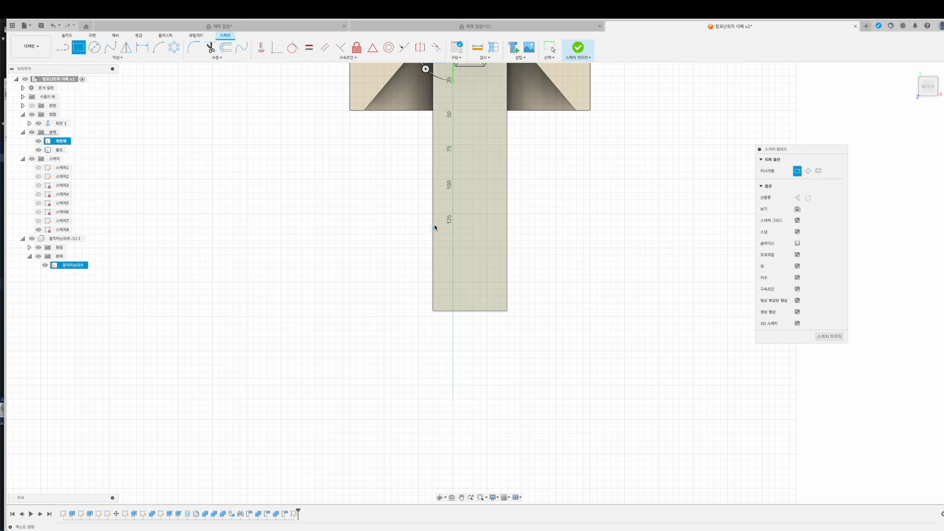
{"action": "left_click", "coordinate": [419, 214]}
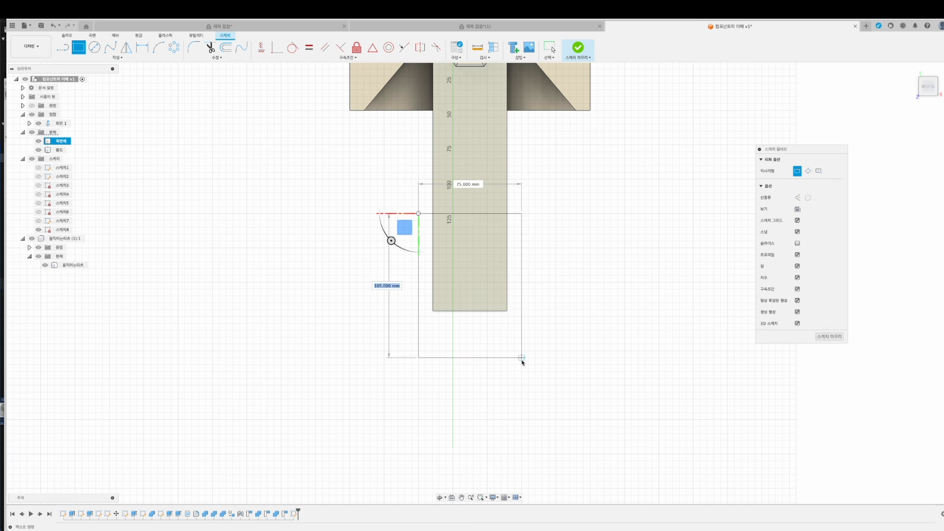
{"action": "left_click", "coordinate": [522, 385]}
{"action": "middle_click_drag", "start_coordinate": [595, 341], "coordinate": [622, 311], "text": "shift"}
{"action": "left_click", "coordinate": [932, 87]}
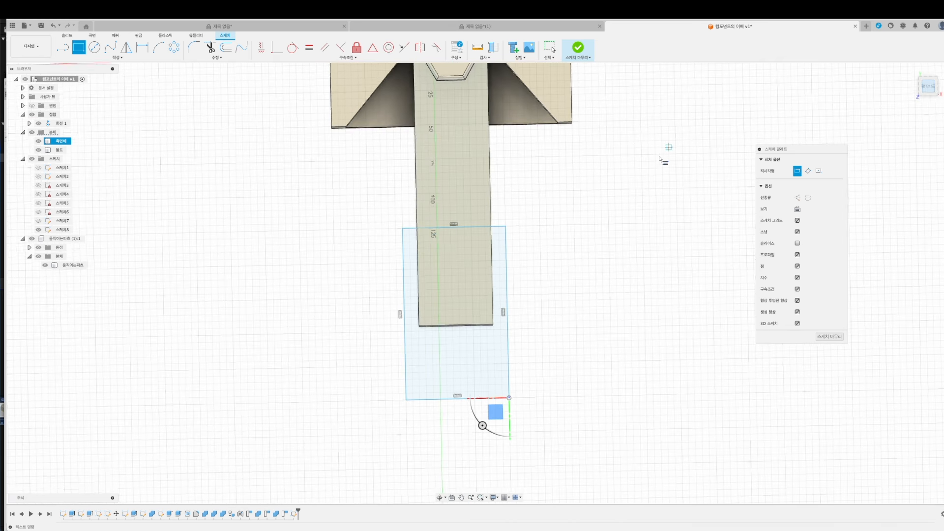
Sketch a closed triangle from the rectangle's lower edge midpoint, with a 75 mm side along the centreline and a horizontal edge extending past the rectangle.
{"action": "left_click", "coordinate": [62, 47]}
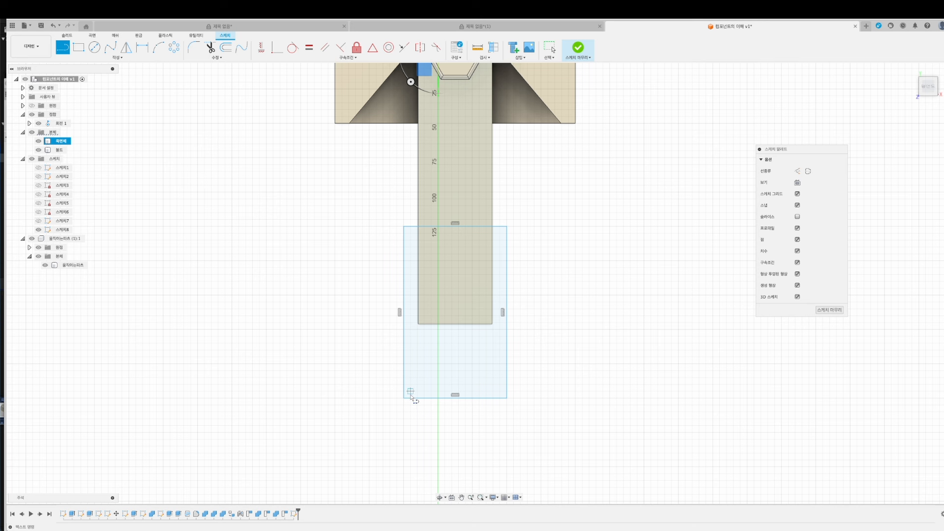
{"action": "left_click", "coordinate": [456, 396]}
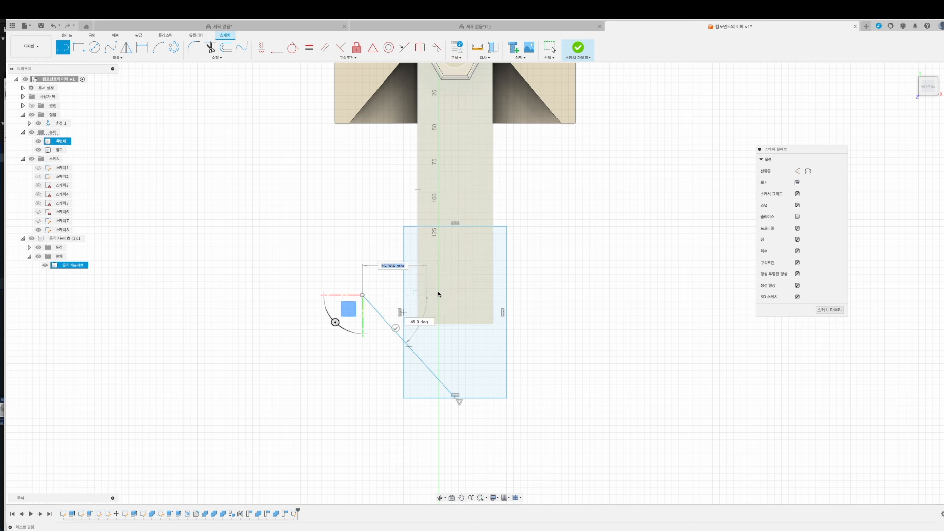
{"action": "left_click", "coordinate": [455, 295]}
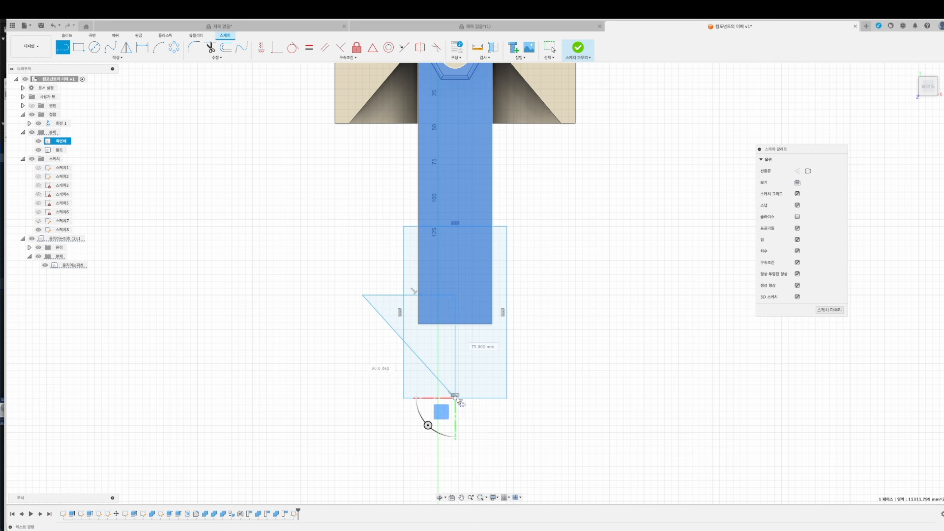
{"action": "left_click", "coordinate": [456, 397]}
{"action": "key", "text": "Escape"}
Trim the rectangle's side and lower edge segments that lie beyond the triangle's horizontal edge on the triangle's side.
{"action": "left_click", "coordinate": [211, 47]}
{"action": "left_click", "coordinate": [404, 361]}
{"action": "left_click", "coordinate": [435, 399]}
{"action": "scroll", "coordinate": [384, 438], "scroll_direction": "up", "scroll_amount": 1}
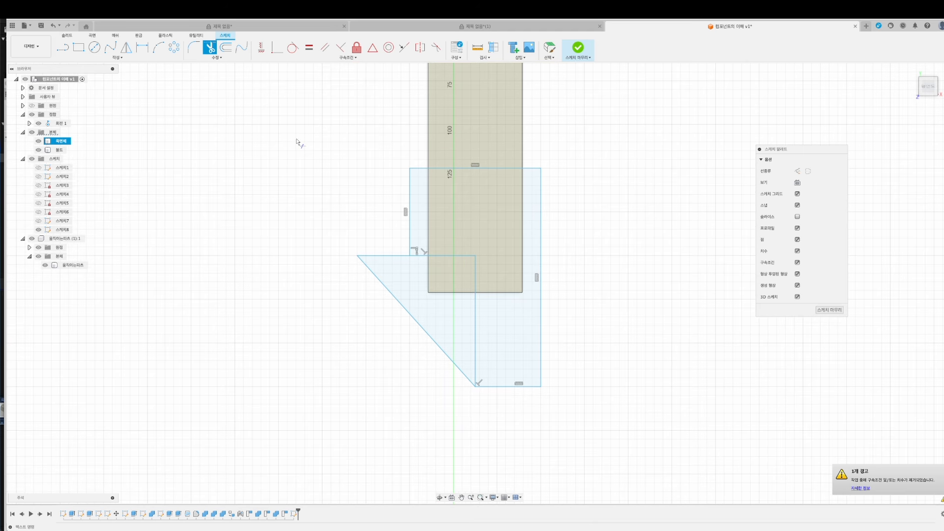
Extend the centreline to the rectangle's upper edge midpoint and trim away the rectangle half without the triangle, leaving half an arrow outline.
{"action": "left_click", "coordinate": [63, 47]}
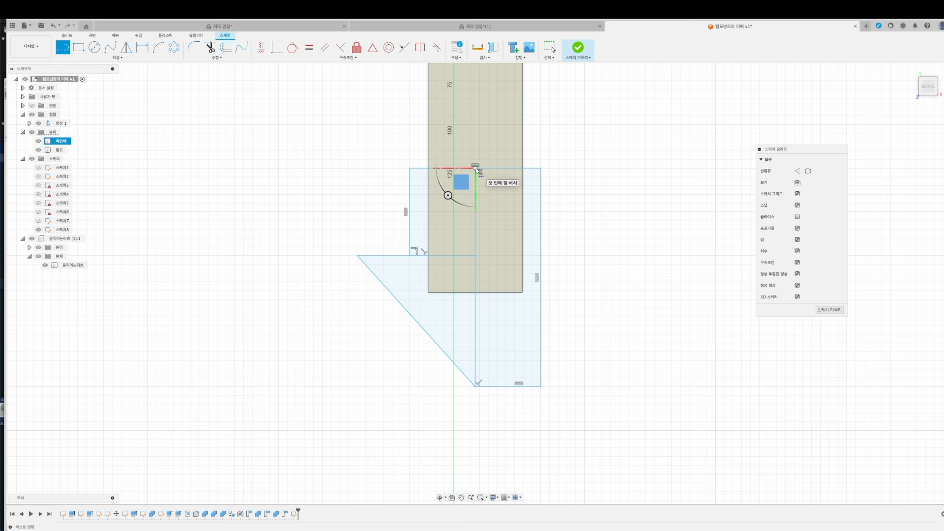
{"action": "left_click", "coordinate": [210, 48]}
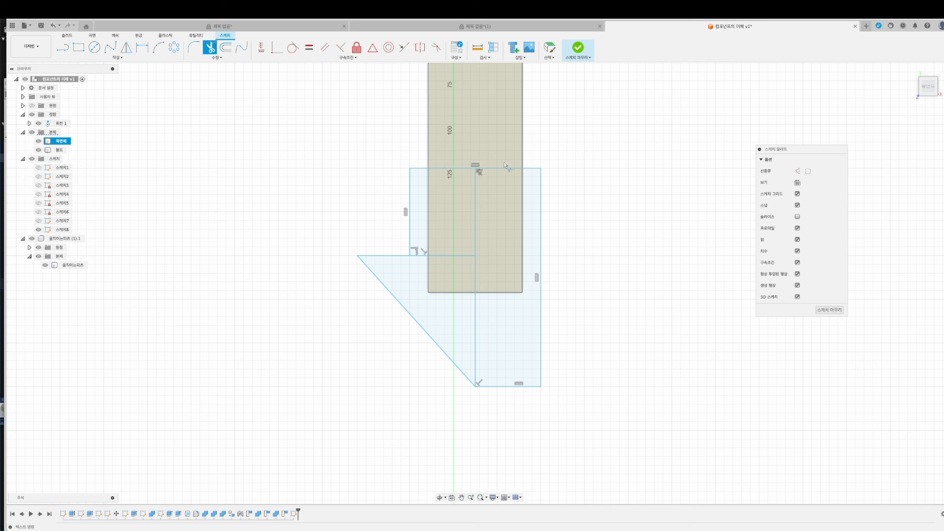
{"action": "left_click", "coordinate": [506, 168]}
{"action": "left_click", "coordinate": [541, 201]}
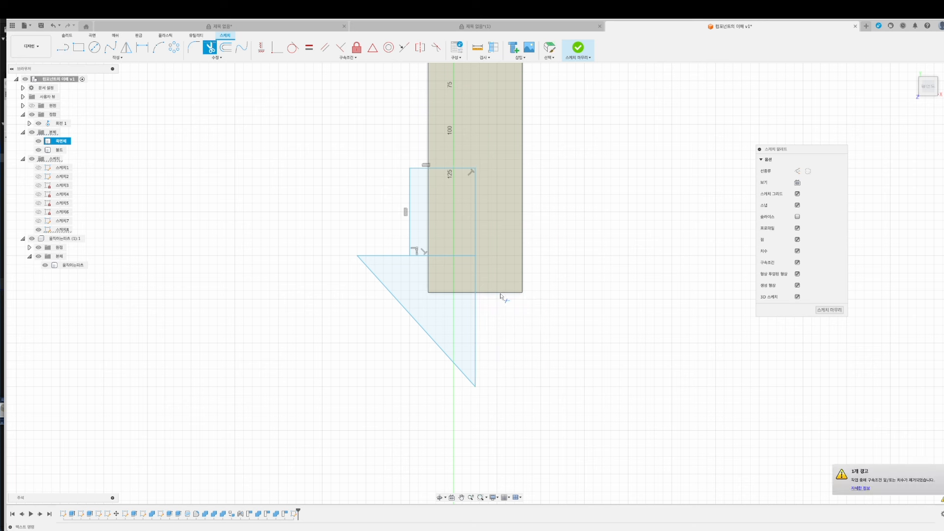
{"action": "key", "text": "ctrl+z"}
Mirror the six half-arrow sketch lines about the vertical centreline to complete the arrow outline.
{"action": "left_click", "coordinate": [407, 244]}
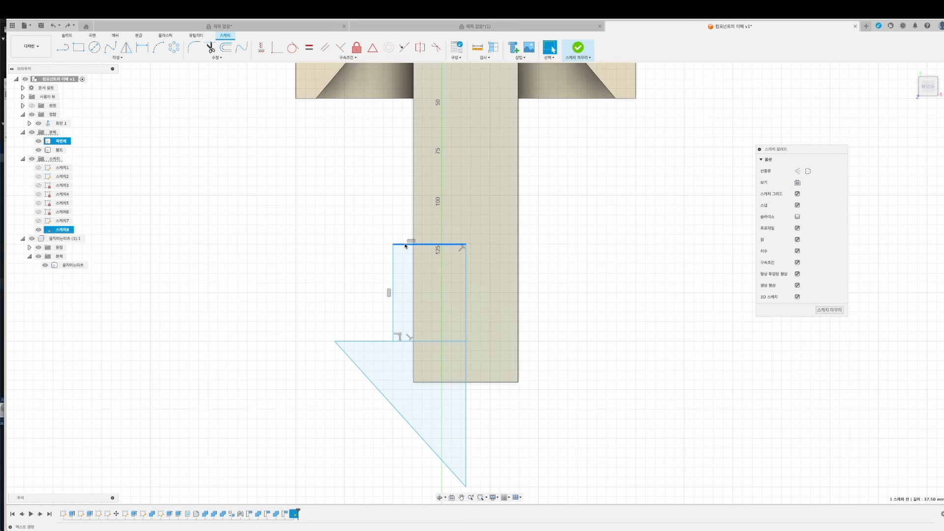
{"action": "left_click", "coordinate": [393, 268], "text": "shift"}
{"action": "left_click", "coordinate": [382, 341], "text": "shift"}
{"action": "left_click", "coordinate": [371, 381], "text": "shift"}
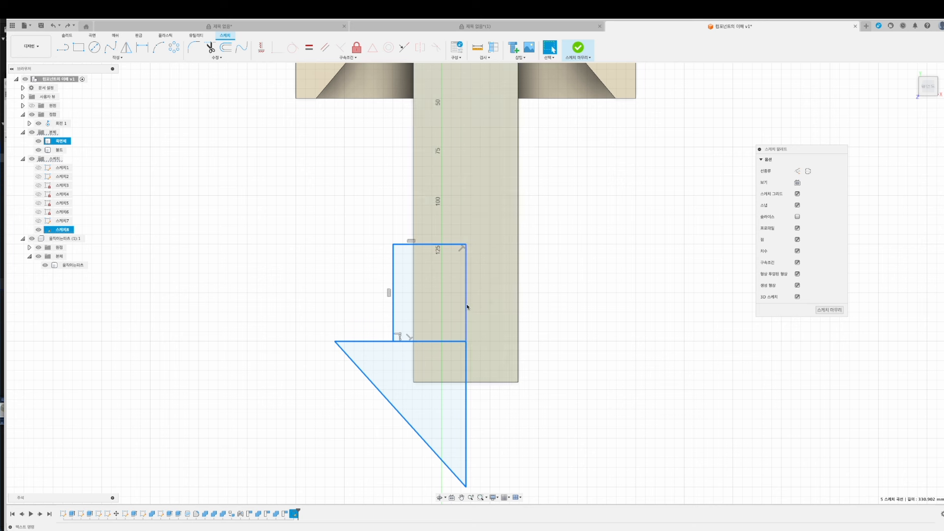
{"action": "left_click", "coordinate": [123, 59]}
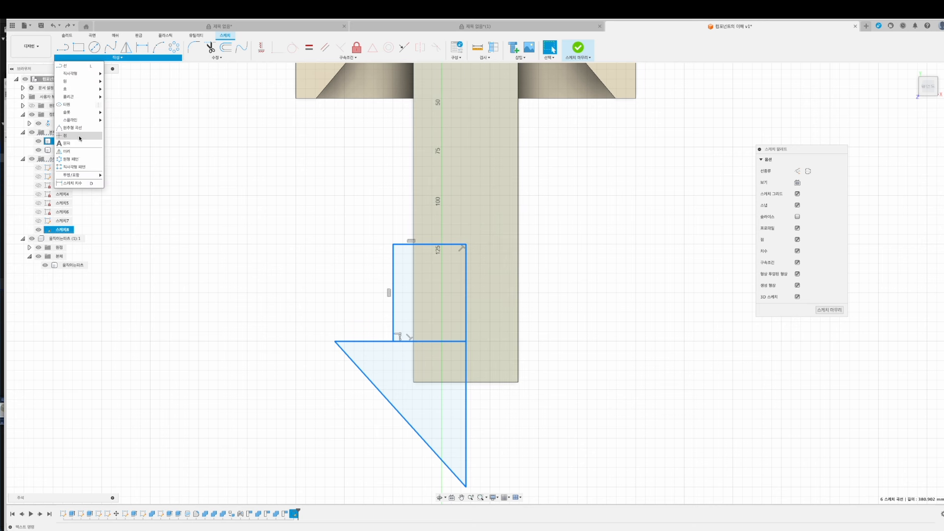
{"action": "left_click", "coordinate": [77, 153]}
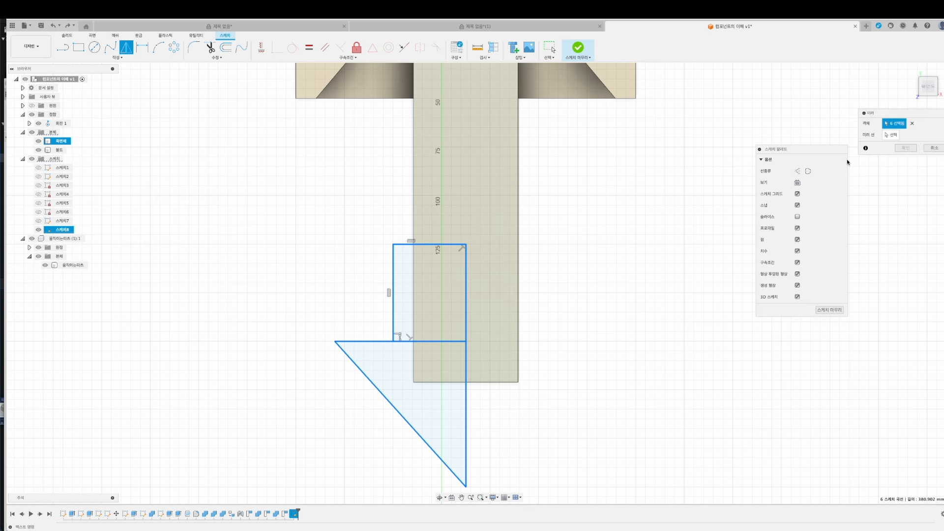
{"action": "left_click", "coordinate": [893, 136]}
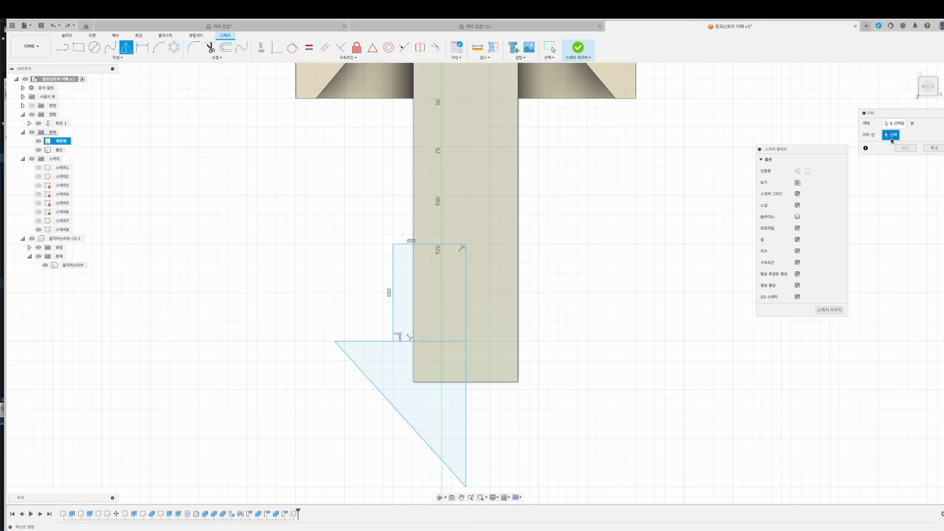
{"action": "left_click", "coordinate": [466, 306]}
{"action": "middle_click_drag", "start_coordinate": [634, 299], "coordinate": [683, 287], "text": "shift"}
{"action": "left_click", "coordinate": [906, 148]}
Reshape the arrow with a narrower shaft, a shifted head base and a longer tip, and finish the sketch.
{"action": "middle_click_drag", "start_coordinate": [709, 236], "coordinate": [662, 251], "text": "shift"}
{"action": "scroll", "coordinate": [615, 311], "scroll_direction": "up", "scroll_amount": 3}
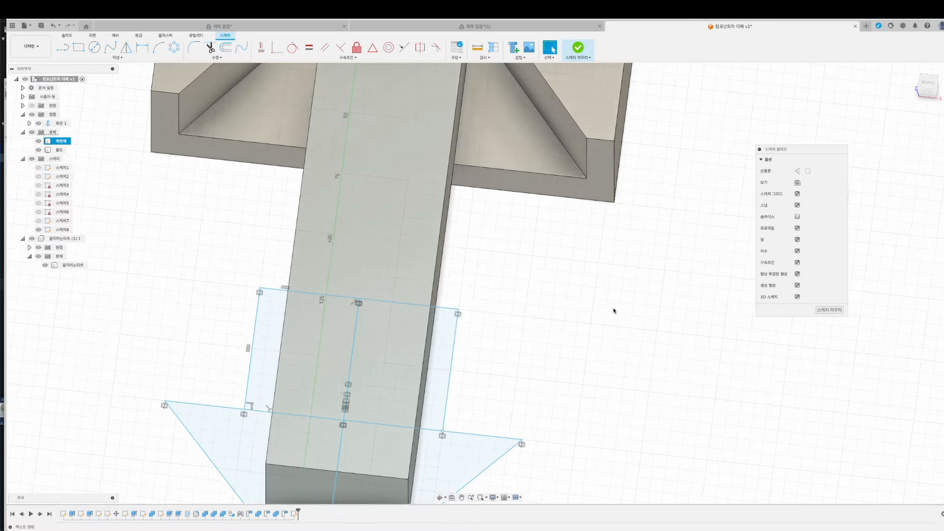
{"action": "scroll", "coordinate": [614, 310], "scroll_direction": "down", "scroll_amount": 3}
{"action": "mouse_move", "coordinate": [613, 312]}
{"action": "middle_mouse_down", "text": "shift"}
{"action": "mouse_move", "coordinate": [656, 276]}
{"action": "mouse_move", "coordinate": [662, 290]}
{"action": "middle_mouse_up", "text": "shift"}
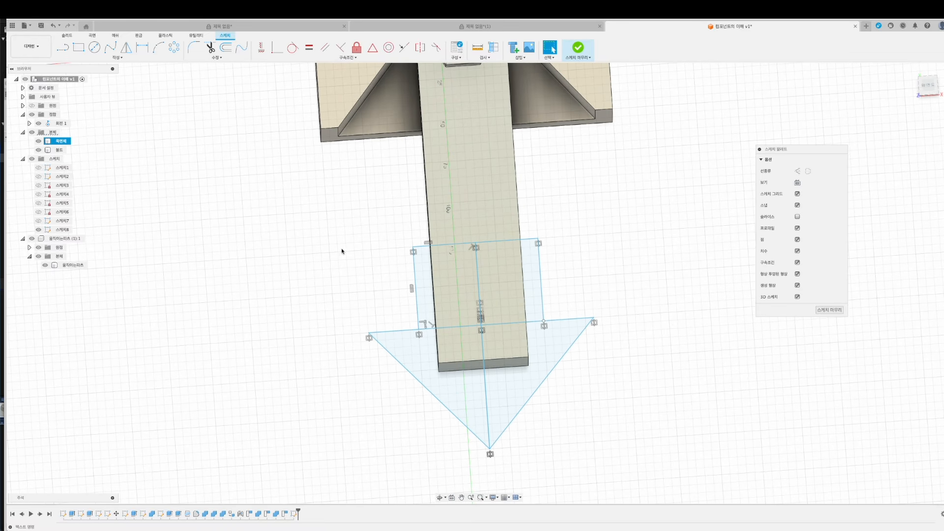
{"action": "left_click_drag", "start_coordinate": [415, 278], "coordinate": [424, 277]}
{"action": "left_click_drag", "start_coordinate": [421, 338], "coordinate": [422, 345]}
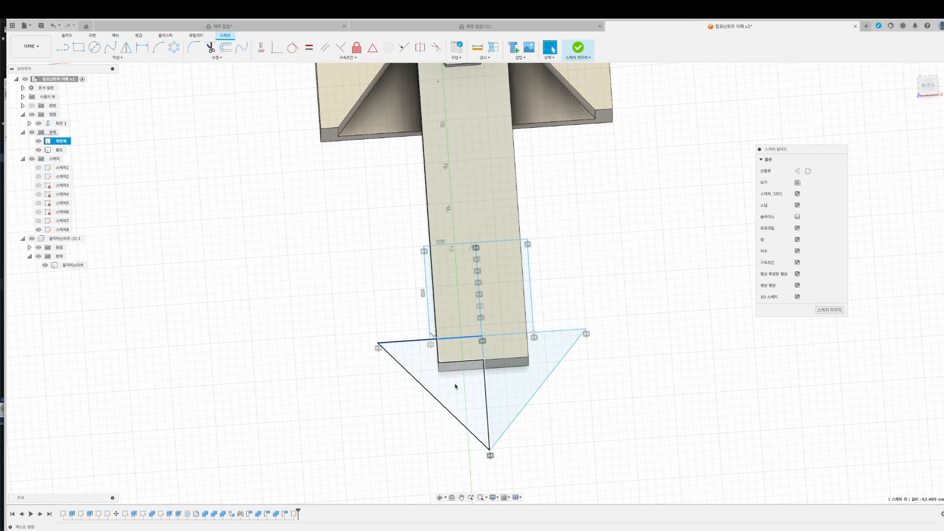
{"action": "left_click_drag", "start_coordinate": [489, 449], "coordinate": [491, 472]}
{"action": "mouse_move", "coordinate": [632, 388]}
{"action": "middle_mouse_down", "text": "shift"}
{"action": "mouse_move", "coordinate": [647, 355]}
{"action": "mouse_move", "coordinate": [633, 369]}
{"action": "mouse_move", "coordinate": [638, 354]}
{"action": "mouse_move", "coordinate": [648, 364]}
{"action": "middle_mouse_up", "text": "shift"}
{"action": "left_click", "coordinate": [830, 310]}
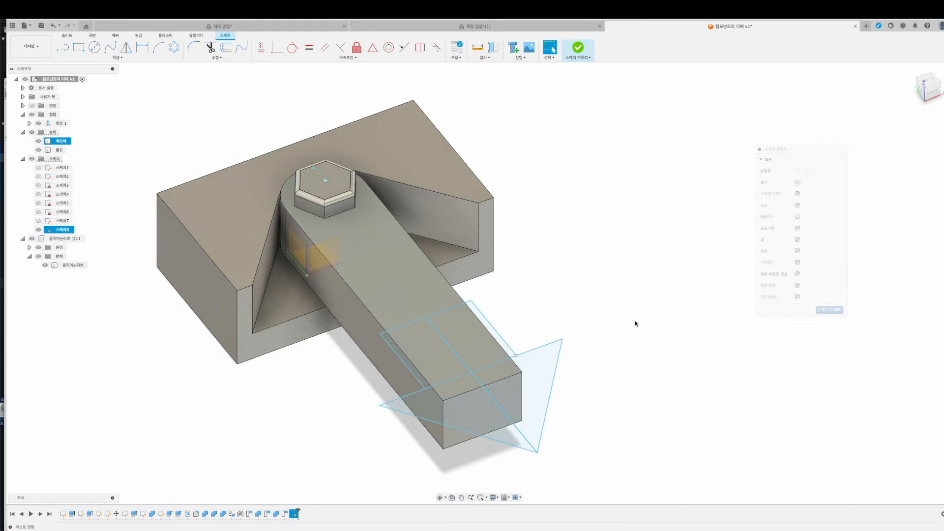
Extrude all the arrow profiles down past the arm's underside by about 43.4 mm.
{"action": "scroll", "coordinate": [691, 215], "scroll_direction": "up", "scroll_amount": 3}
{"action": "left_click", "coordinate": [535, 272], "text": "shift"}
{"action": "left_click", "coordinate": [517, 234], "text": "shift"}
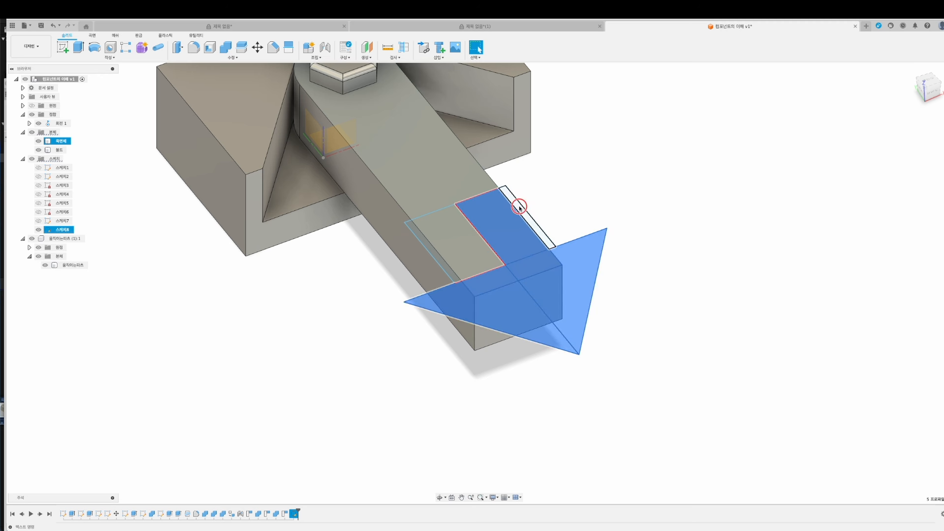
{"action": "left_click", "coordinate": [518, 206], "text": "shift"}
{"action": "left_click", "coordinate": [460, 233], "text": "shift"}
{"action": "scroll", "coordinate": [630, 295], "scroll_direction": "down", "scroll_amount": 2}
{"action": "mouse_move", "coordinate": [630, 295]}
{"action": "middle_mouse_down", "text": "shift"}
{"action": "mouse_move", "coordinate": [642, 270]}
{"action": "mouse_move", "coordinate": [638, 284]}
{"action": "middle_mouse_up", "text": "shift"}
{"action": "key", "text": "e"}
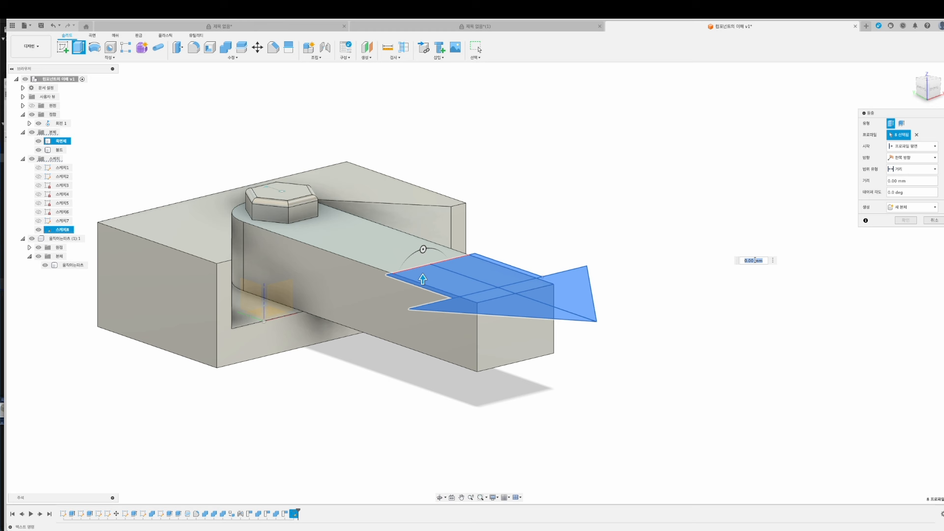
{"action": "left_click_drag", "start_coordinate": [423, 278], "coordinate": [426, 355]}
{"action": "middle_click_drag", "start_coordinate": [691, 329], "coordinate": [738, 288], "text": "shift"}
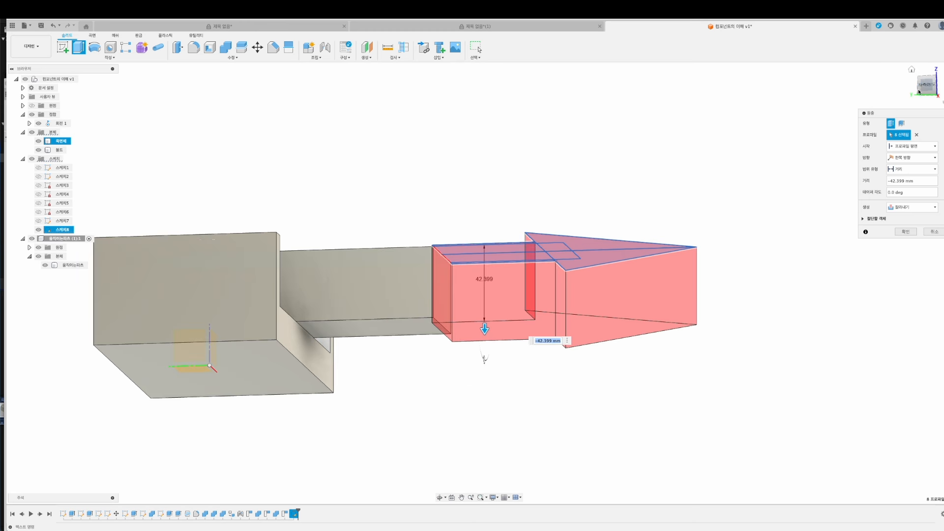
{"action": "left_click_drag", "start_coordinate": [472, 317], "coordinate": [476, 321]}
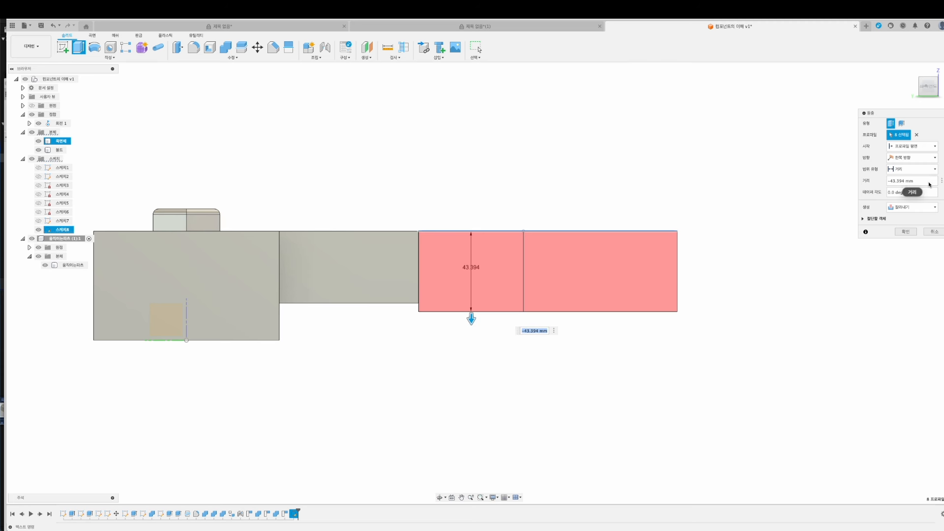
Make the arrow extrusion two-sided, extend its second side slightly above the arm's upper face, and create it as a new body.
{"action": "left_click", "coordinate": [908, 169]}
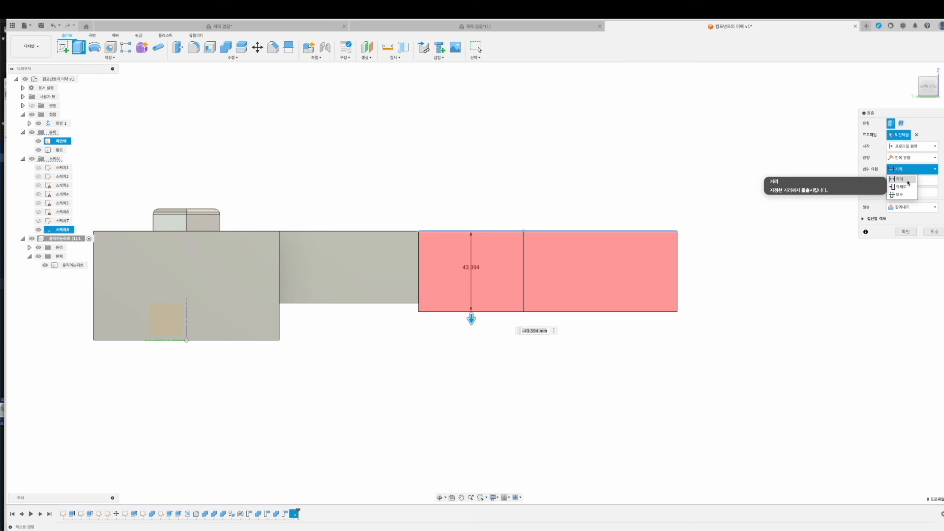
{"action": "left_click", "coordinate": [912, 158]}
{"action": "left_click", "coordinate": [907, 175]}
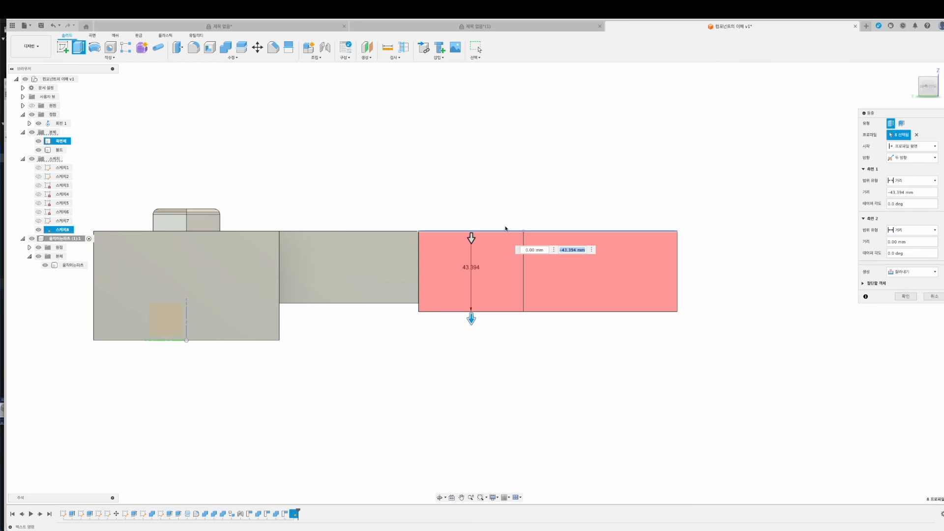
{"action": "left_click_drag", "start_coordinate": [471, 238], "coordinate": [472, 216]}
{"action": "middle_click_drag", "start_coordinate": [472, 217], "coordinate": [822, 285], "text": "shift"}
{"action": "scroll", "coordinate": [635, 247], "scroll_direction": "up", "scroll_amount": 3}
{"action": "left_click", "coordinate": [912, 272]}
{"action": "left_click", "coordinate": [903, 305]}
{"action": "key", "text": "Return"}
Animate the revolute joint to check how the arm and the arrow body behave.
{"action": "middle_click_drag", "start_coordinate": [675, 301], "coordinate": [467, 266], "text": "shift"}
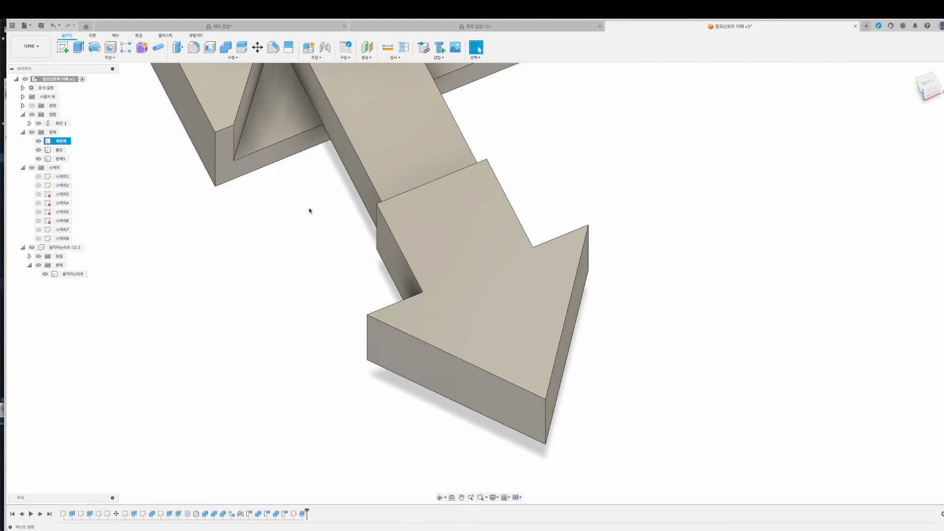
{"action": "scroll", "coordinate": [595, 344], "scroll_direction": "down", "scroll_amount": 3}
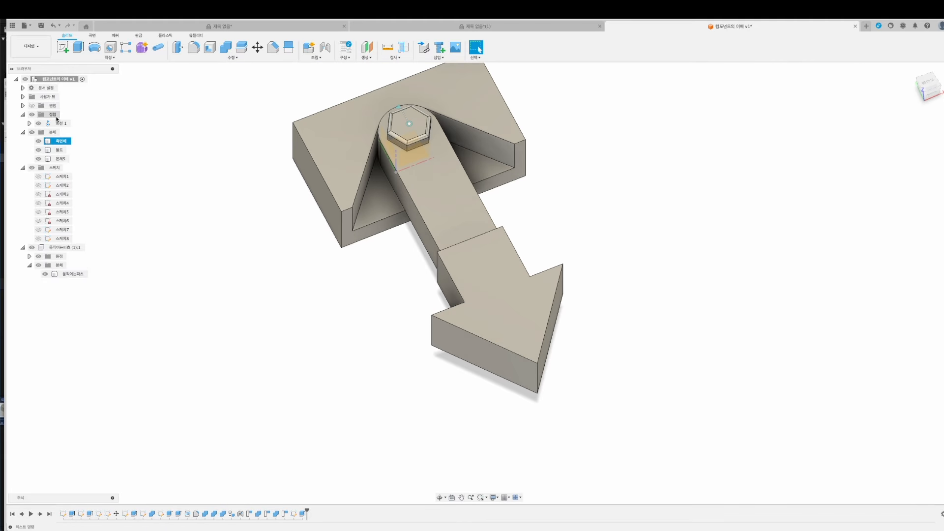
{"action": "left_click", "coordinate": [61, 123]}
{"action": "right_click", "coordinate": [61, 123]}
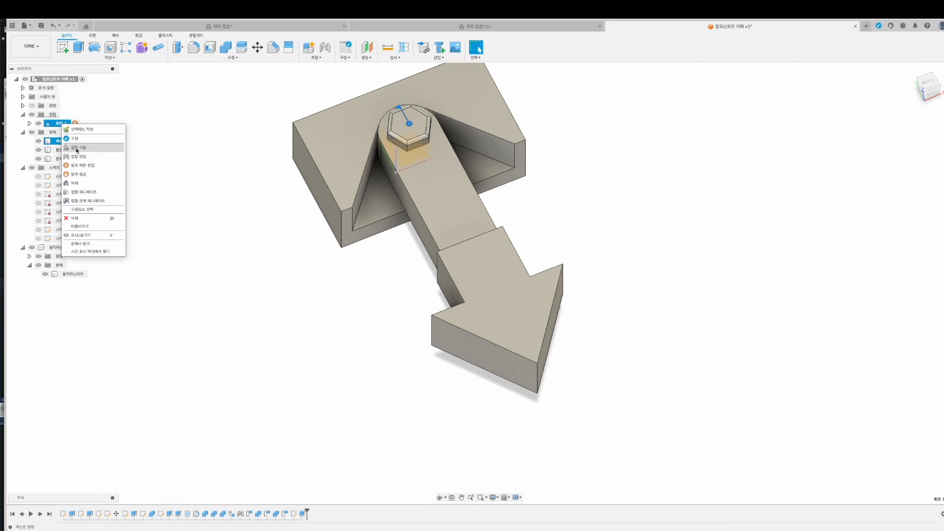
{"action": "left_click", "coordinate": [88, 193]}
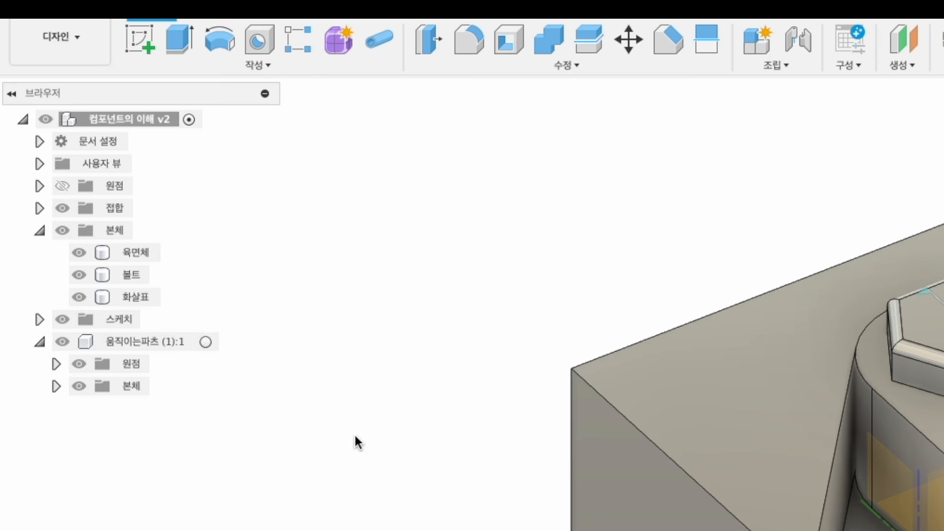
Move the 화살표 body from the root bodies into the bodies of the 움직이는파츠 component.
{"action": "left_click", "coordinate": [57, 387]}
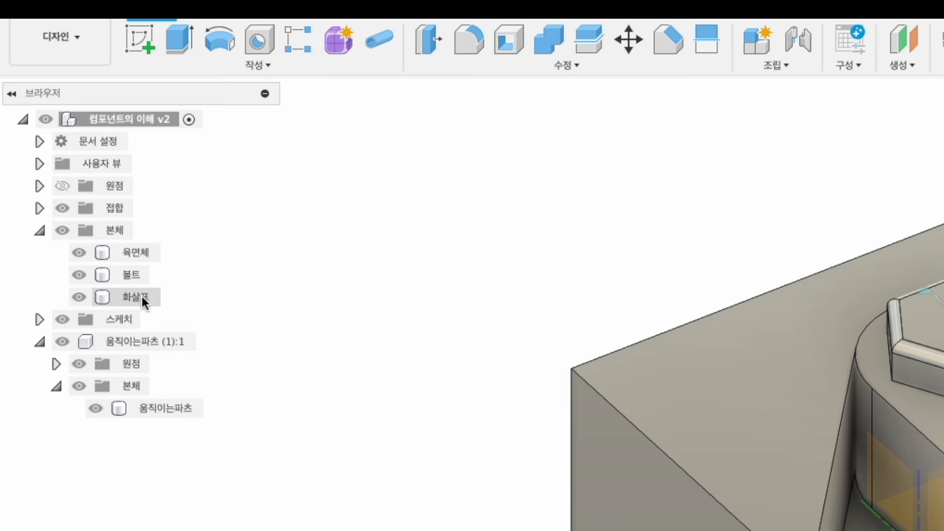
{"action": "left_click", "coordinate": [124, 297]}
{"action": "left_click_drag", "start_coordinate": [107, 298], "coordinate": [127, 386]}
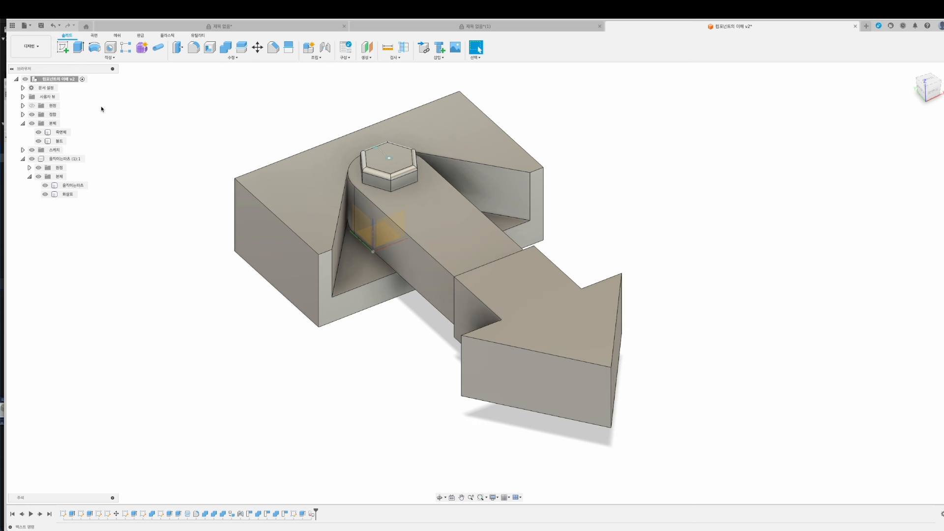
Animate the revolute joint with the arrow in the moving component and examine where the arm meets the block's pocket wall.
{"action": "left_click", "coordinate": [23, 114]}
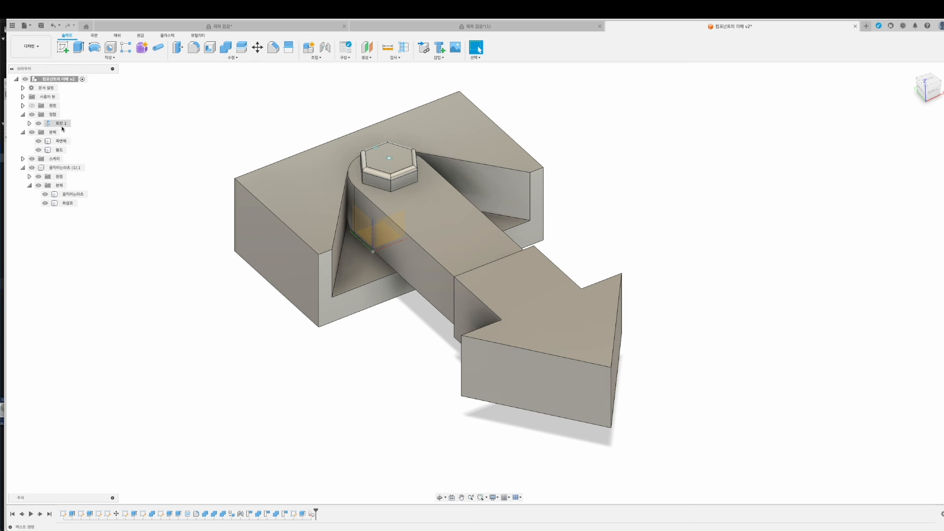
{"action": "right_click", "coordinate": [61, 124]}
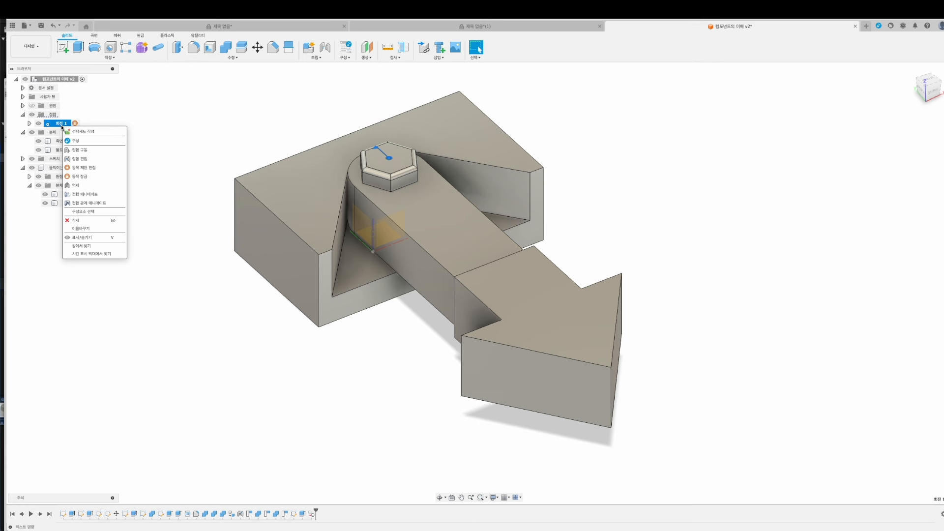
{"action": "left_click", "coordinate": [85, 194]}
{"action": "middle_click_drag", "start_coordinate": [674, 230], "coordinate": [706, 217], "text": "shift"}
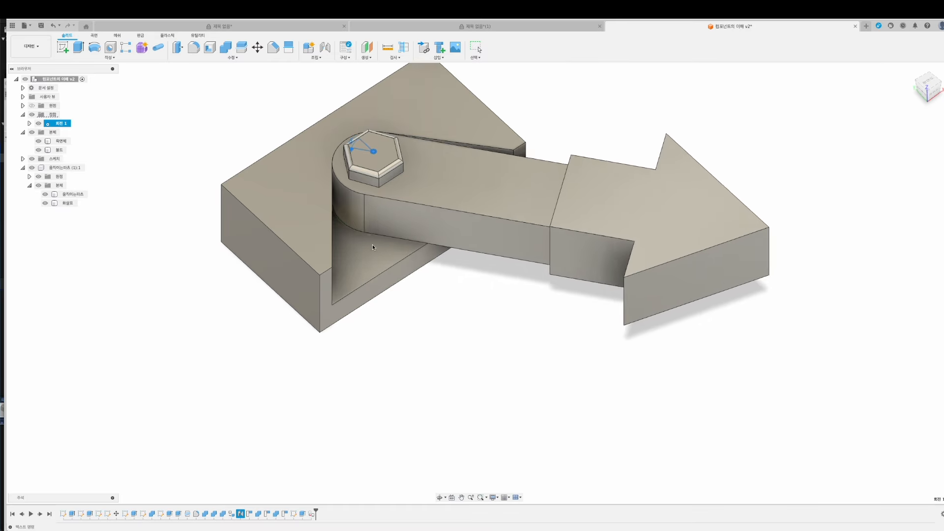
{"action": "scroll", "coordinate": [349, 239], "scroll_direction": "up", "scroll_amount": 5}
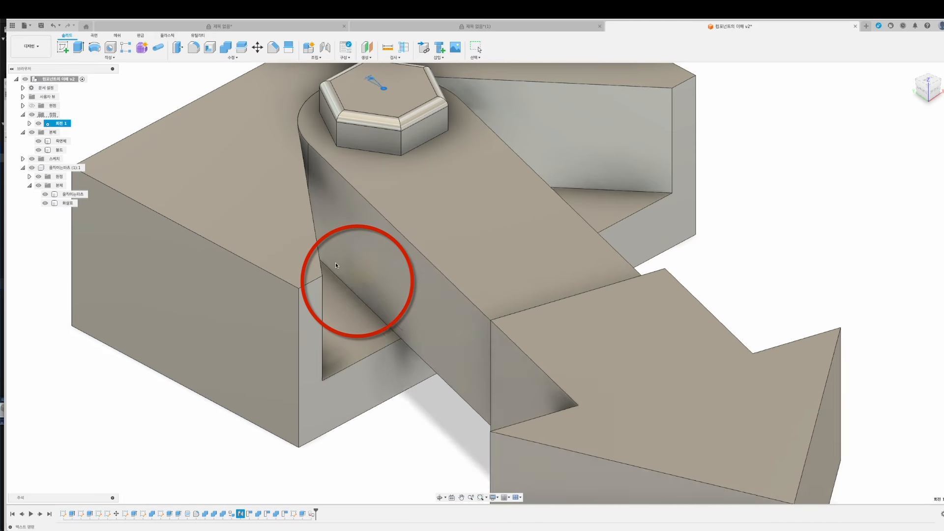
{"action": "scroll", "coordinate": [399, 252], "scroll_direction": "down", "scroll_amount": 8}
Highlight the 움직이는파츠 component and view the arm, arrow and block assembly from several angles.
{"action": "left_click", "coordinate": [55, 168]}
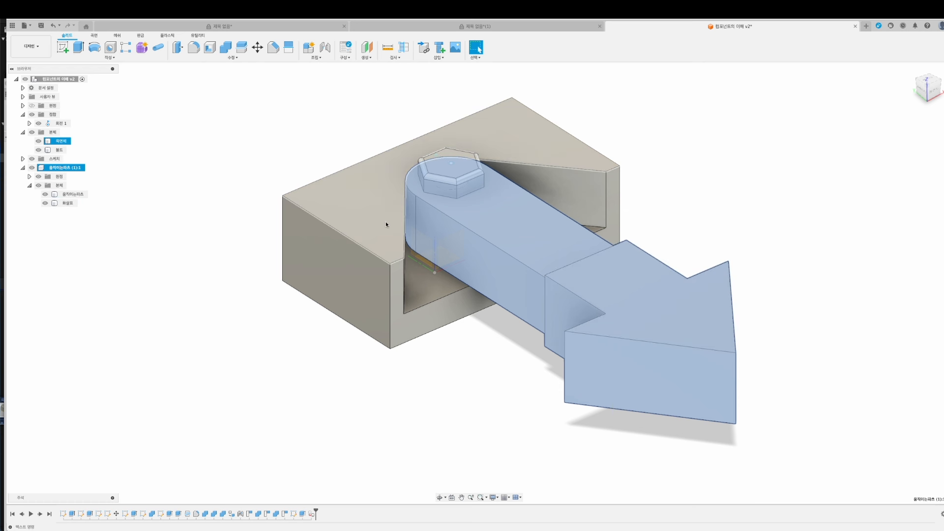
{"action": "middle_click_drag", "start_coordinate": [429, 282], "coordinate": [597, 219], "text": "shift"}
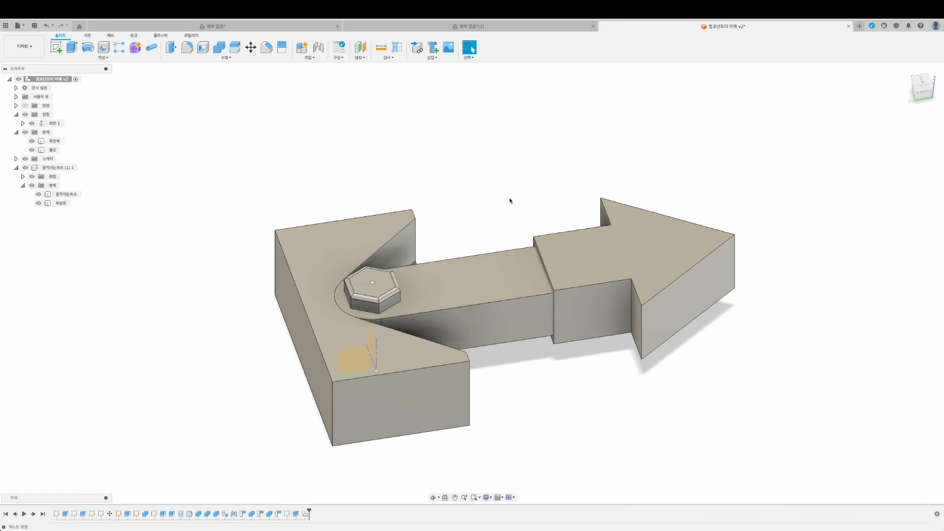
{"action": "middle_click_drag", "start_coordinate": [513, 205], "coordinate": [542, 183], "text": "shift"}
{"action": "left_click", "coordinate": [410, 147]}
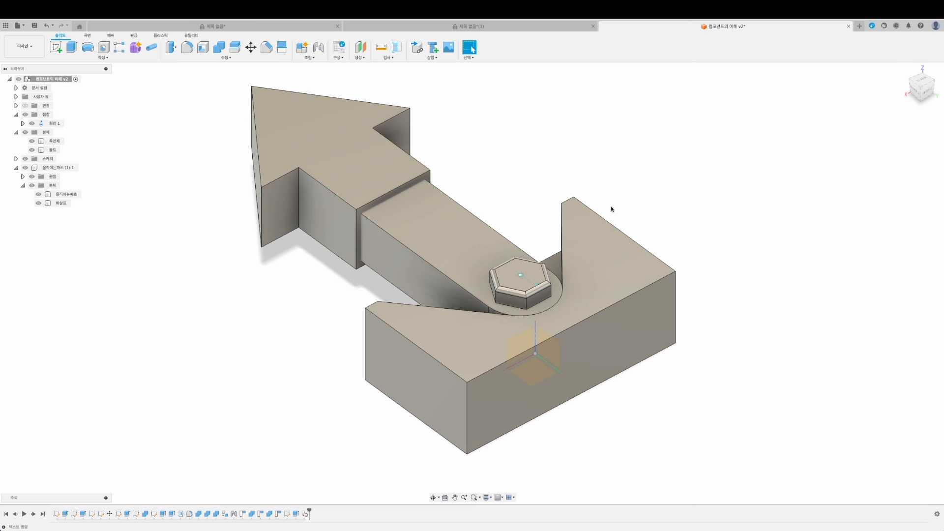
Shell the block inward with a 5 mm wall thickness, leaving its outer face opposite the arrow open.
{"action": "middle_click_drag", "start_coordinate": [693, 273], "coordinate": [507, 166], "text": "shift"}
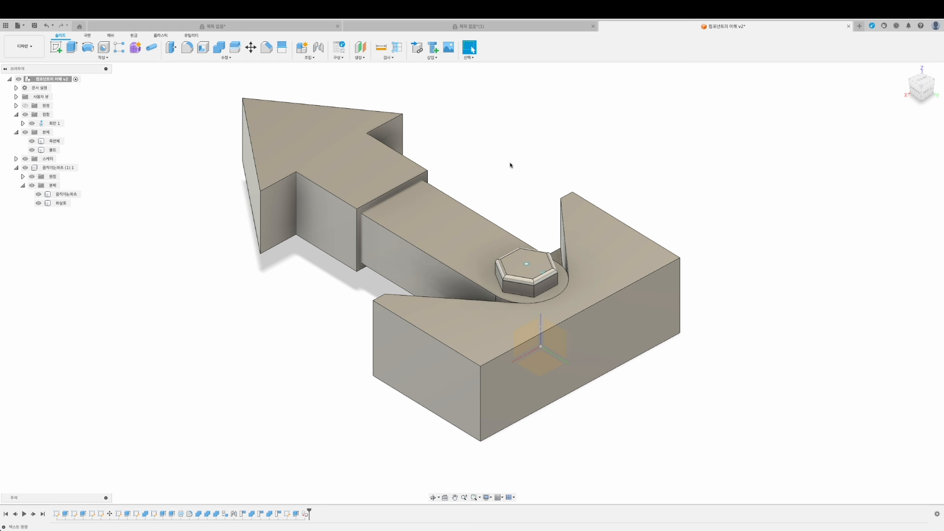
{"action": "middle_click_drag", "start_coordinate": [514, 166], "coordinate": [513, 161], "text": "shift"}
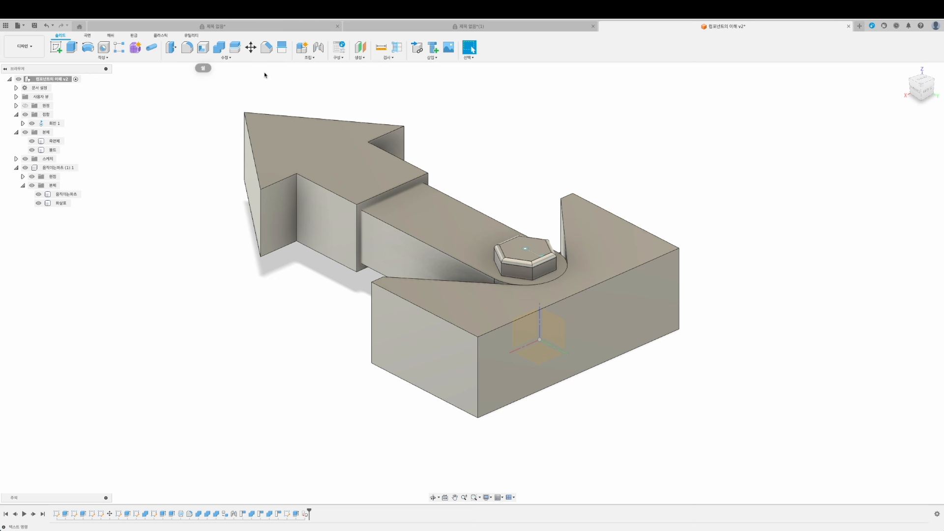
{"action": "left_click", "coordinate": [204, 47]}
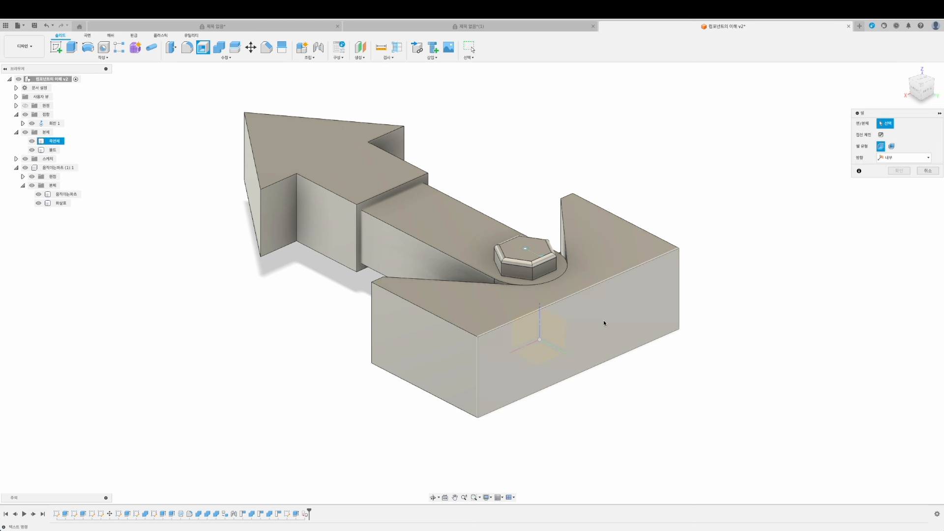
{"action": "left_click", "coordinate": [541, 382]}
{"action": "left_click_drag", "start_coordinate": [541, 379], "coordinate": [541, 376]}
{"action": "middle_click_drag", "start_coordinate": [630, 407], "coordinate": [602, 396], "text": "shift"}
{"action": "left_click_drag", "start_coordinate": [370, 354], "coordinate": [370, 350]}
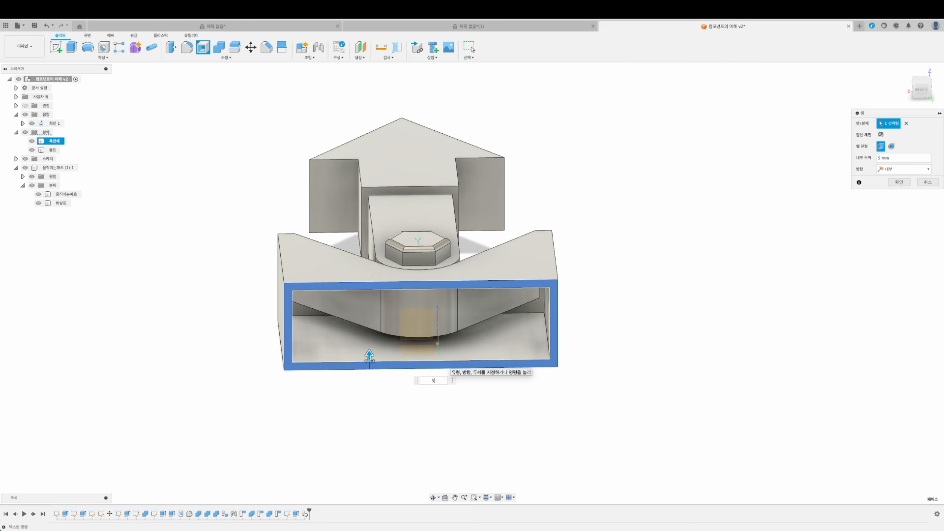
{"action": "key", "text": "Return"}
Start a new sketch on the top face of the shelled block.
{"action": "middle_click_drag", "start_coordinate": [609, 347], "coordinate": [642, 367], "text": "shift"}
{"action": "scroll", "coordinate": [615, 340], "scroll_direction": "up", "scroll_amount": 2}
{"action": "left_click", "coordinate": [584, 306]}
{"action": "left_click", "coordinate": [658, 332]}
{"action": "middle_click_drag", "start_coordinate": [657, 333], "coordinate": [693, 347], "text": "shift"}
{"action": "left_click", "coordinate": [917, 91]}
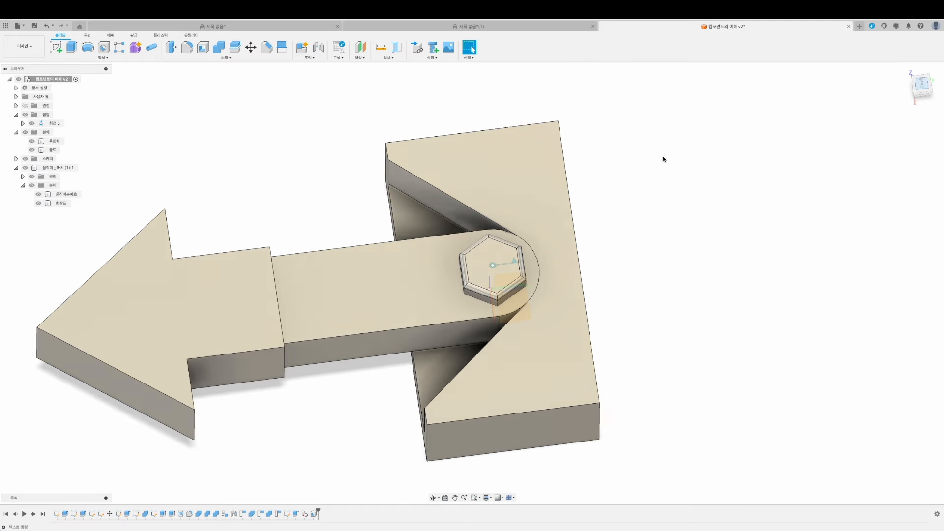
{"action": "right_click", "coordinate": [515, 153]}
{"action": "left_click", "coordinate": [545, 193]}
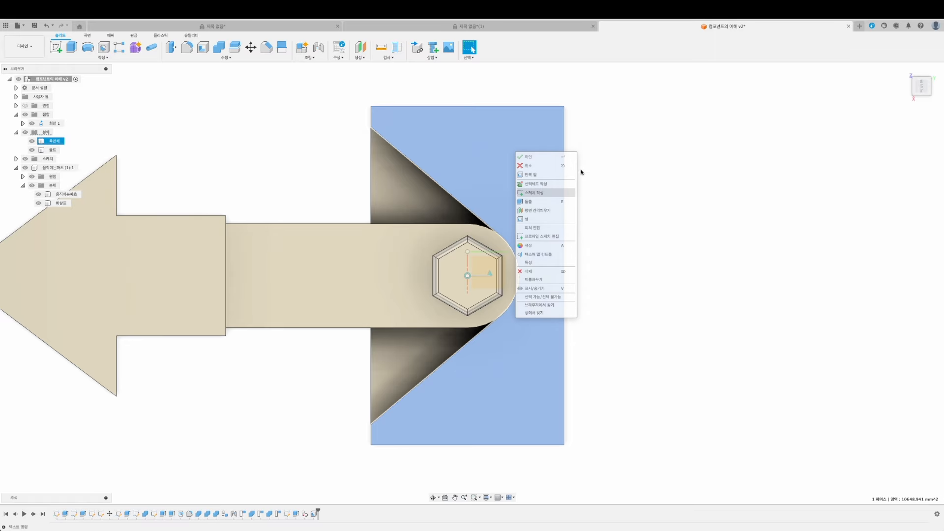
{"action": "mouse_move", "coordinate": [673, 268]}
{"action": "middle_mouse_down", "text": "shift"}
{"action": "mouse_move", "coordinate": [688, 224]}
{"action": "mouse_move", "coordinate": [725, 219]}
{"action": "middle_mouse_up", "text": "shift"}
{"action": "left_click", "coordinate": [919, 83]}
{"action": "middle_click_drag", "start_coordinate": [678, 155], "coordinate": [581, 145]}
{"action": "scroll", "coordinate": [581, 146], "scroll_direction": "up", "scroll_amount": 1}
{"action": "scroll", "coordinate": [135, 96], "scroll_direction": "up", "scroll_amount": 2}
{"action": "scroll", "coordinate": [135, 96], "scroll_direction": "down", "scroll_amount": 3}
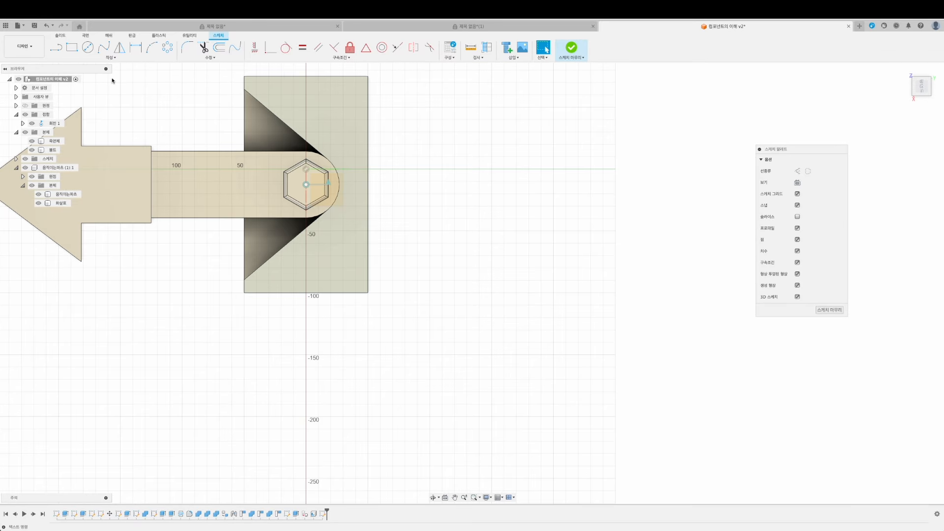
Sketch a rectangle about 10 mm wide and 175 mm long outside the block, along the full edge of its open side.
{"action": "left_click", "coordinate": [72, 47]}
{"action": "middle_click_drag", "start_coordinate": [208, 124], "coordinate": [232, 201]}
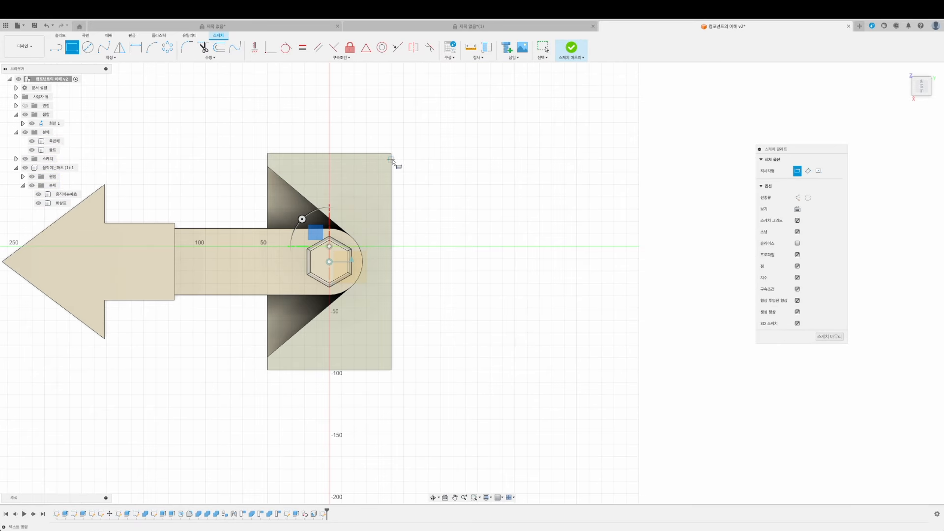
{"action": "left_click", "coordinate": [391, 154]}
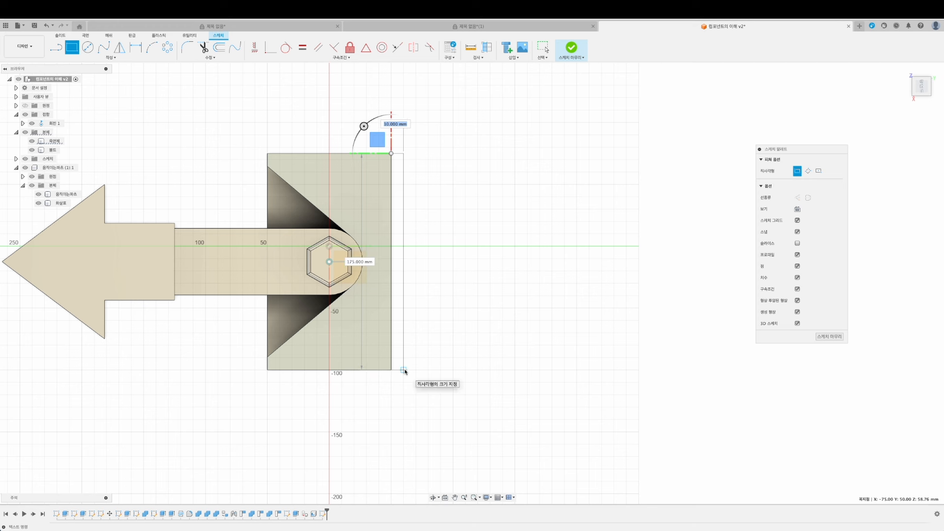
{"action": "left_click", "coordinate": [404, 370]}
{"action": "key", "text": "Escape"}
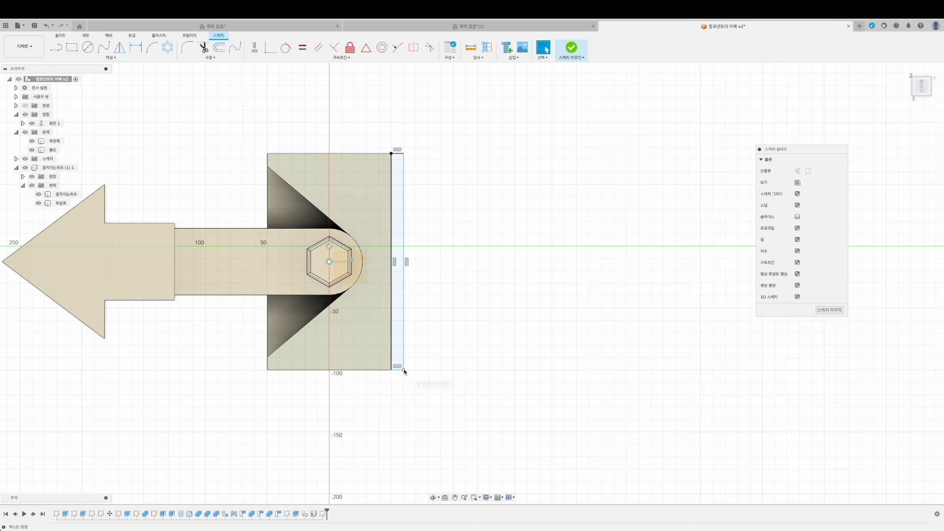
Extrude the rectangular strip down to the block's bottom face as a new body that closes the open side.
{"action": "middle_click_drag", "start_coordinate": [453, 359], "coordinate": [391, 309], "text": "shift"}
{"action": "scroll", "coordinate": [391, 308], "scroll_direction": "up", "scroll_amount": 5}
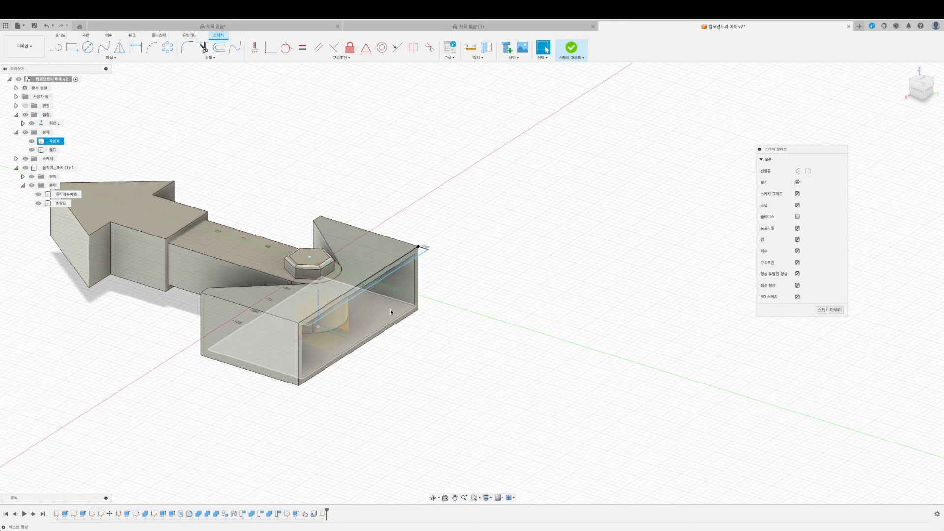
{"action": "left_click", "coordinate": [427, 217]}
{"action": "middle_click_drag", "start_coordinate": [490, 271], "coordinate": [495, 251], "text": "shift"}
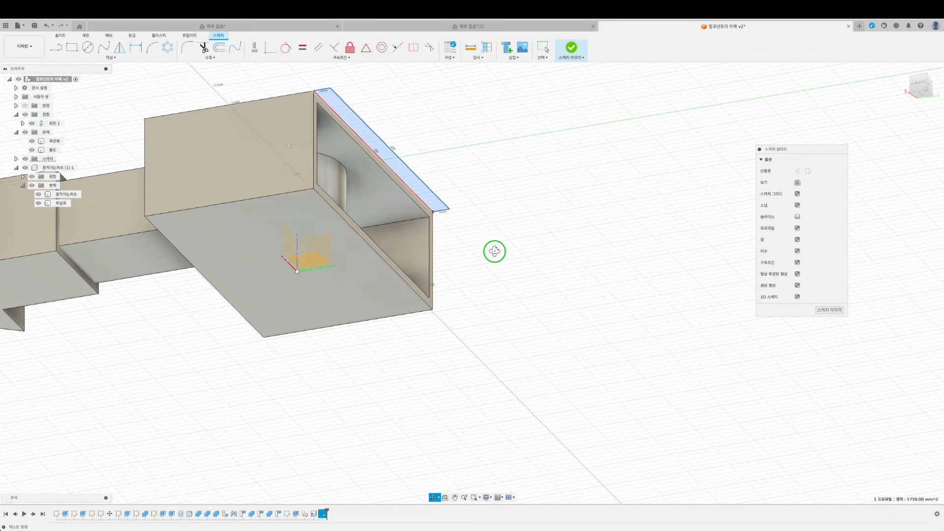
{"action": "key", "text": "e"}
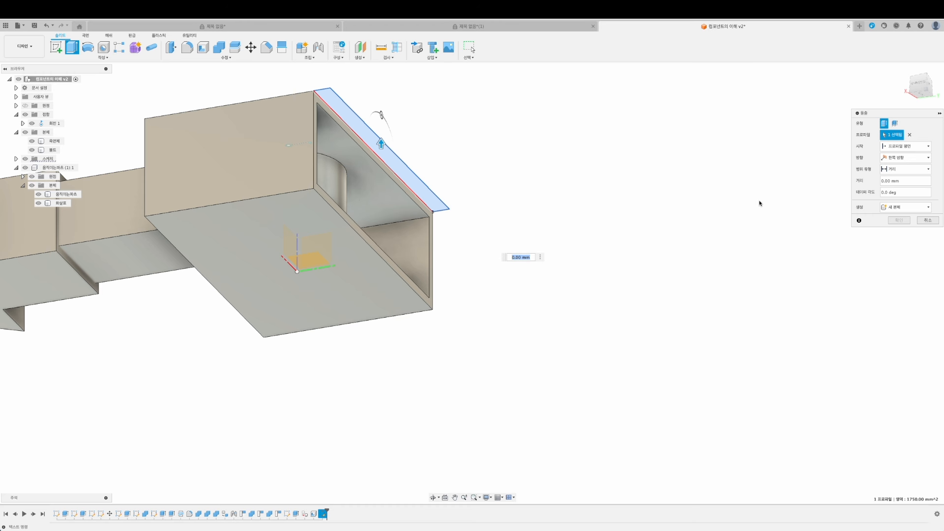
{"action": "left_click", "coordinate": [888, 169]}
{"action": "left_click", "coordinate": [897, 191]}
{"action": "left_click", "coordinate": [379, 275]}
{"action": "middle_click_drag", "start_coordinate": [492, 224], "coordinate": [541, 265], "text": "shift"}
{"action": "left_click", "coordinate": [905, 242]}
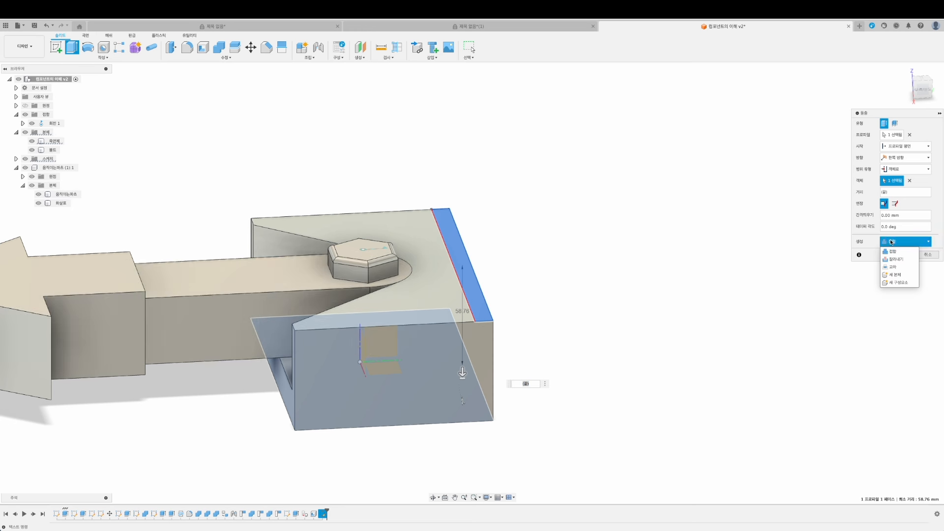
{"action": "left_click", "coordinate": [896, 271]}
{"action": "middle_click_drag", "start_coordinate": [546, 270], "coordinate": [626, 300], "text": "shift"}
{"action": "key", "text": "Return"}
Examine how the new cover plate sits against the block and the arrow assembly from several angles.
{"action": "middle_click_drag", "start_coordinate": [592, 374], "coordinate": [497, 324], "text": "shift"}
{"action": "middle_click_drag", "start_coordinate": [409, 311], "coordinate": [350, 325], "text": "shift"}
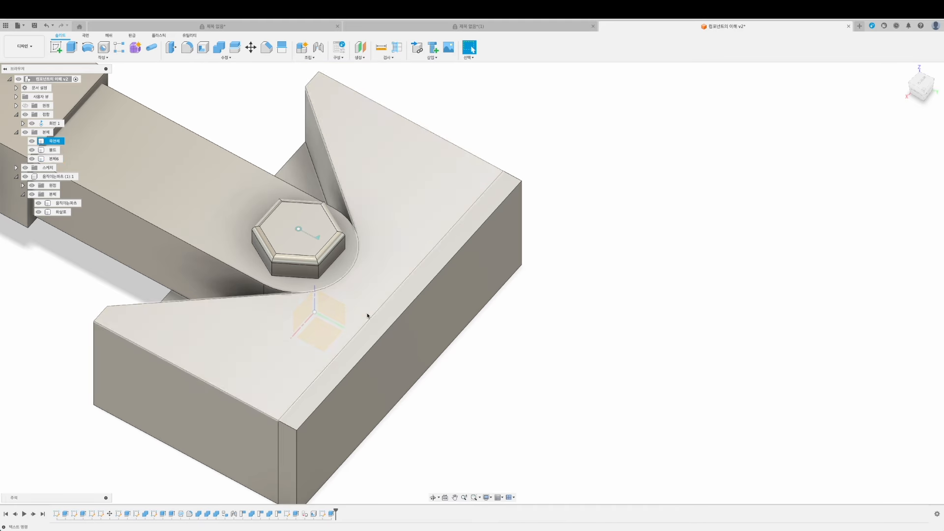
{"action": "middle_click_drag", "start_coordinate": [585, 240], "coordinate": [541, 297], "text": "shift"}
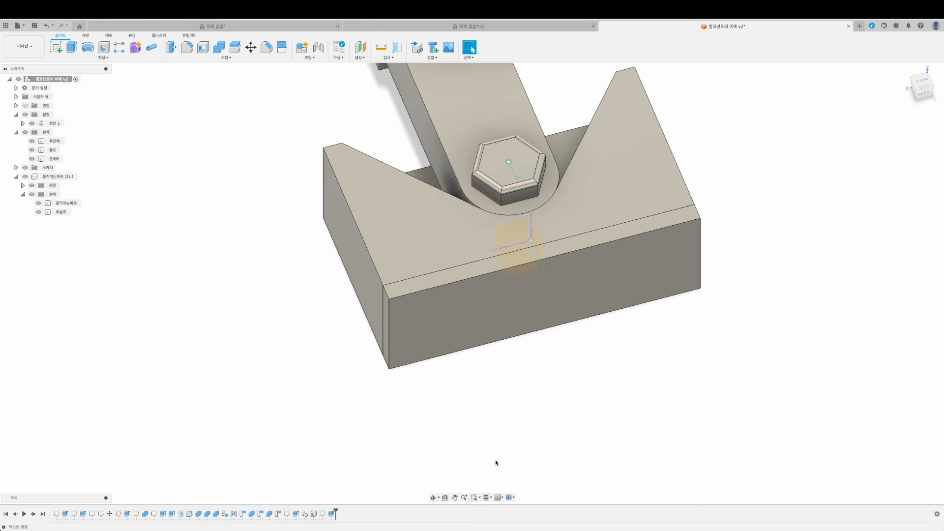
{"action": "mouse_move", "coordinate": [569, 428]}
{"action": "middle_mouse_down", "text": "shift"}
{"action": "mouse_move", "coordinate": [516, 437]}
{"action": "mouse_move", "coordinate": [571, 427]}
{"action": "middle_mouse_up", "text": "shift"}
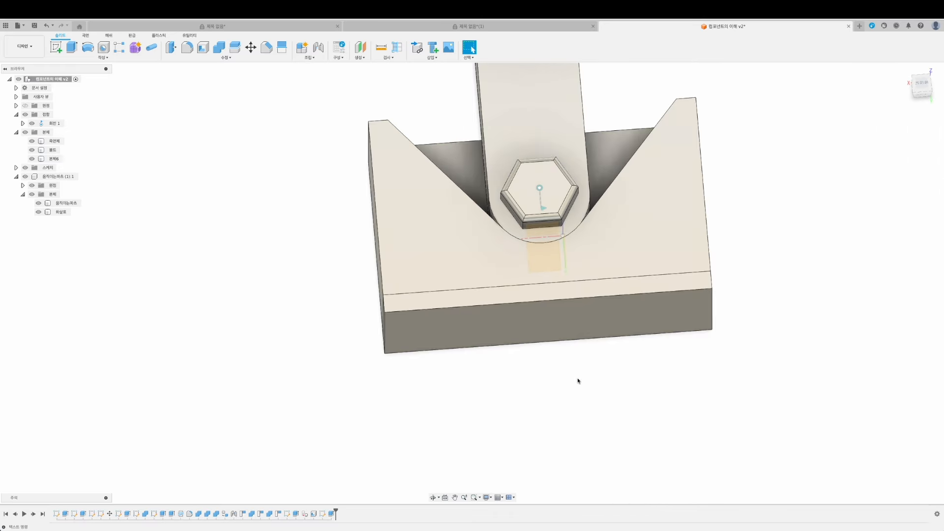
{"action": "left_click", "coordinate": [921, 85]}
{"action": "middle_click_drag", "start_coordinate": [334, 406], "coordinate": [390, 363]}
{"action": "scroll", "coordinate": [382, 358], "scroll_direction": "down", "scroll_amount": 1}
{"action": "scroll", "coordinate": [378, 378], "scroll_direction": "down", "scroll_amount": 4}
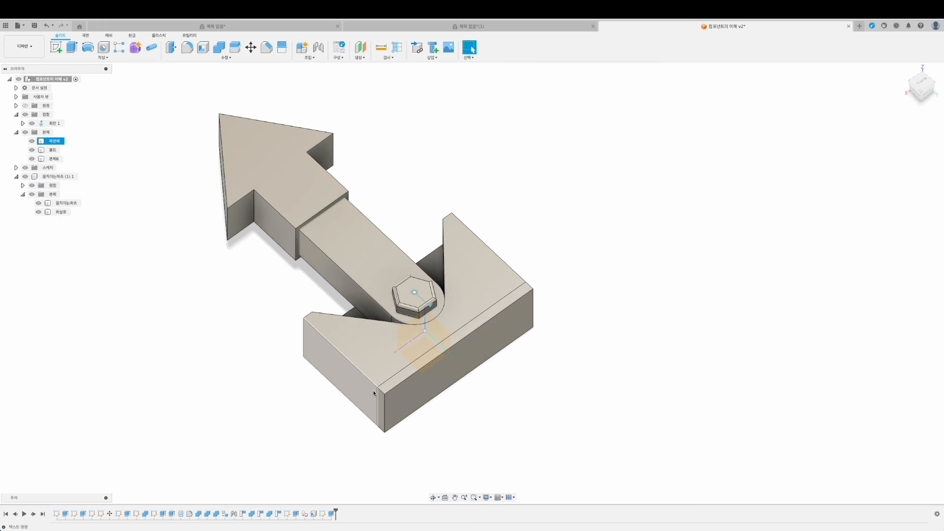
{"action": "middle_click_drag", "start_coordinate": [458, 433], "coordinate": [607, 201], "text": "shift"}
{"action": "scroll", "coordinate": [607, 201], "scroll_direction": "up", "scroll_amount": 1}
{"action": "middle_click_drag", "start_coordinate": [633, 275], "coordinate": [656, 272], "text": "shift"}
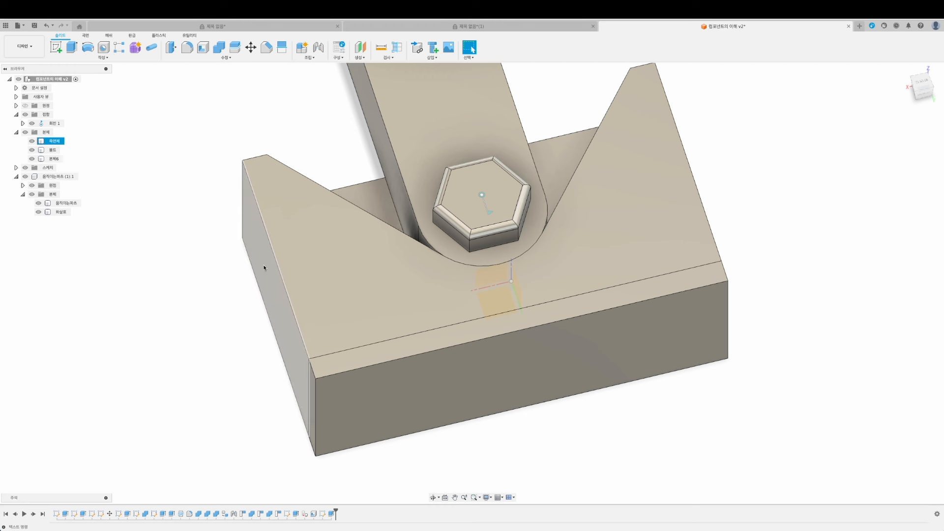
{"action": "middle_click_drag", "start_coordinate": [201, 314], "coordinate": [200, 323], "text": "shift"}
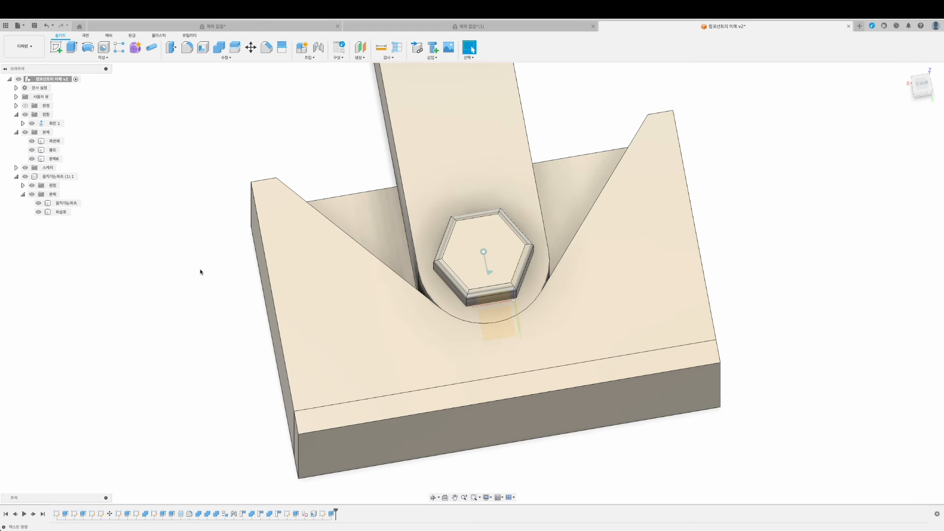
Reopen the cover plate's sketch 스케치9 for editing, viewed from above.
{"action": "left_click", "coordinate": [916, 84]}
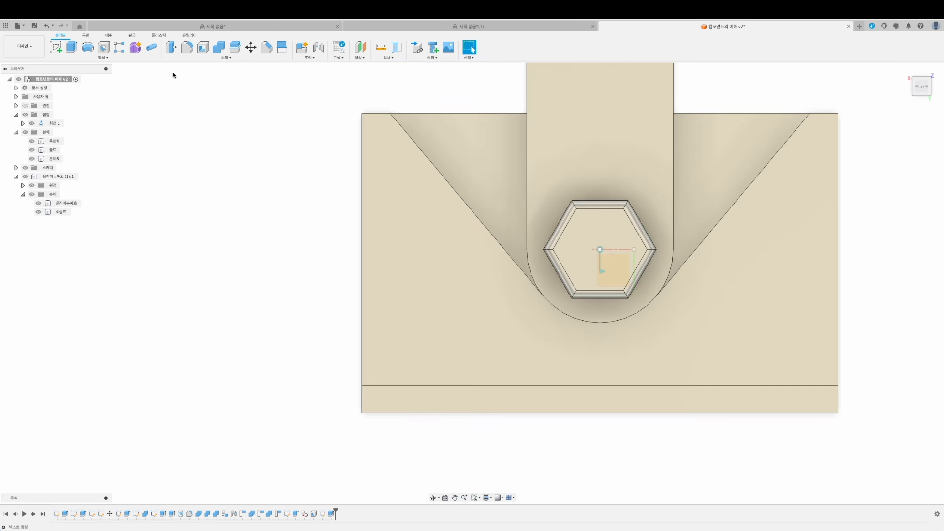
{"action": "left_click", "coordinate": [17, 167]}
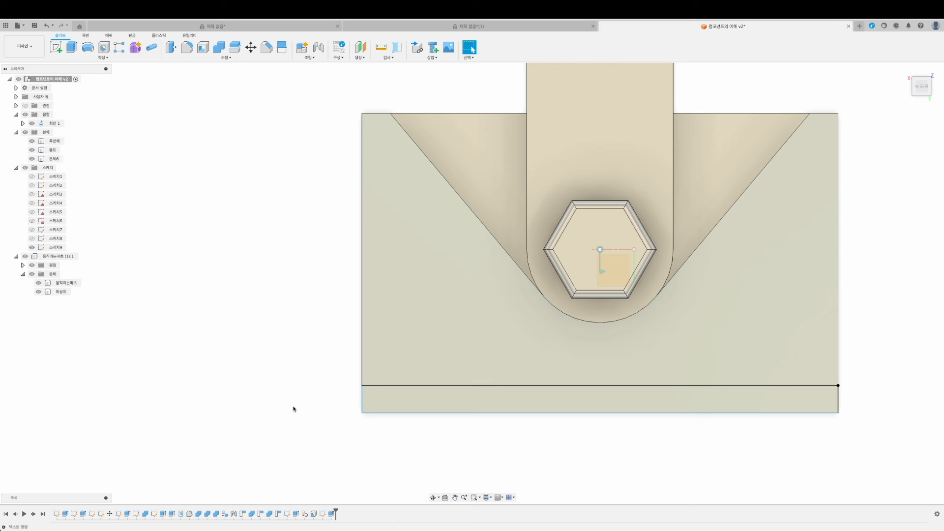
{"action": "right_click", "coordinate": [62, 247]}
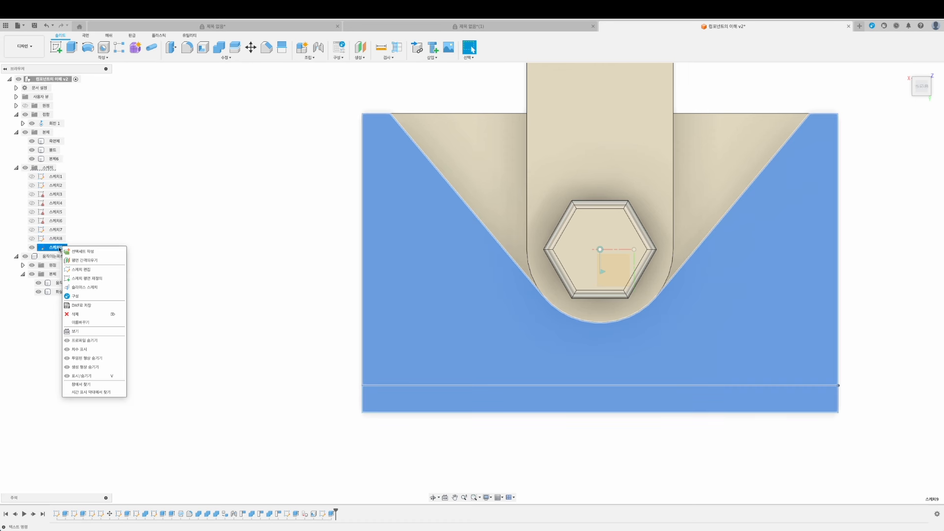
{"action": "left_click", "coordinate": [94, 273]}
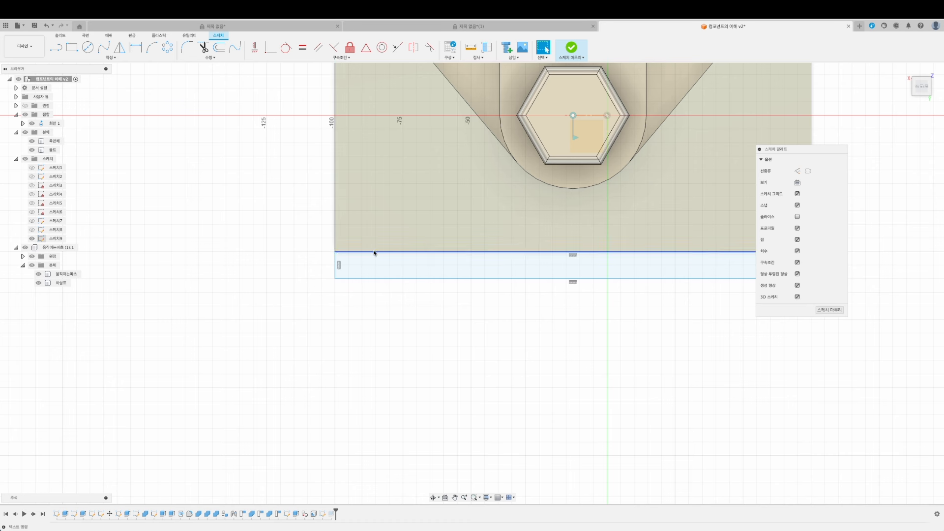
Sketch a circle about 8.5 mm in diameter inside the block's corner, next to the cover plate.
{"action": "left_click", "coordinate": [88, 47]}
{"action": "scroll", "coordinate": [304, 237], "scroll_direction": "down", "scroll_amount": 3}
{"action": "scroll", "coordinate": [386, 249], "scroll_direction": "up", "scroll_amount": 3}
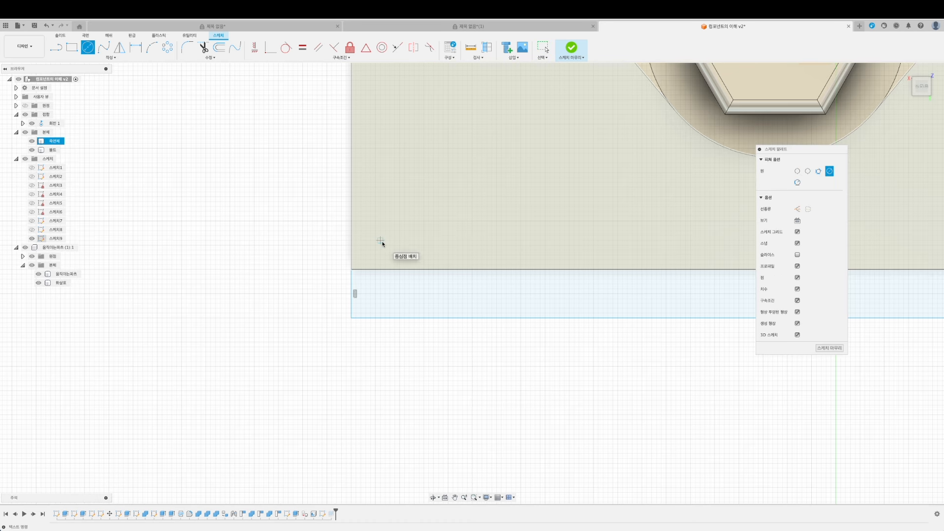
{"action": "left_click", "coordinate": [380, 241]}
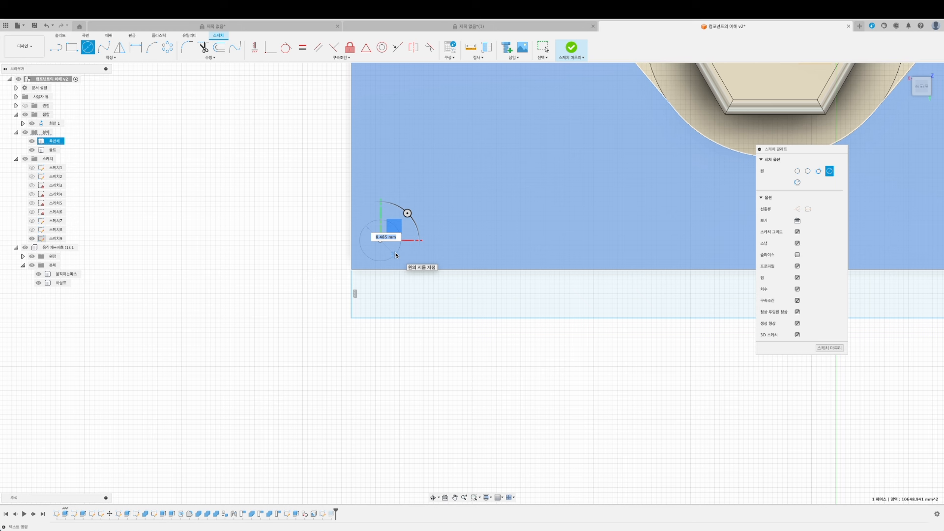
{"action": "left_click", "coordinate": [396, 255]}
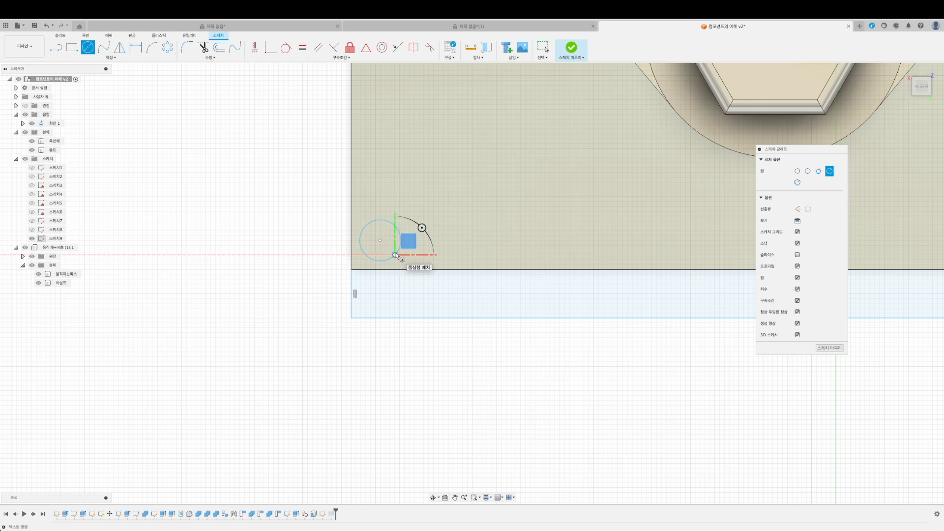
{"action": "key", "text": "Escape"}
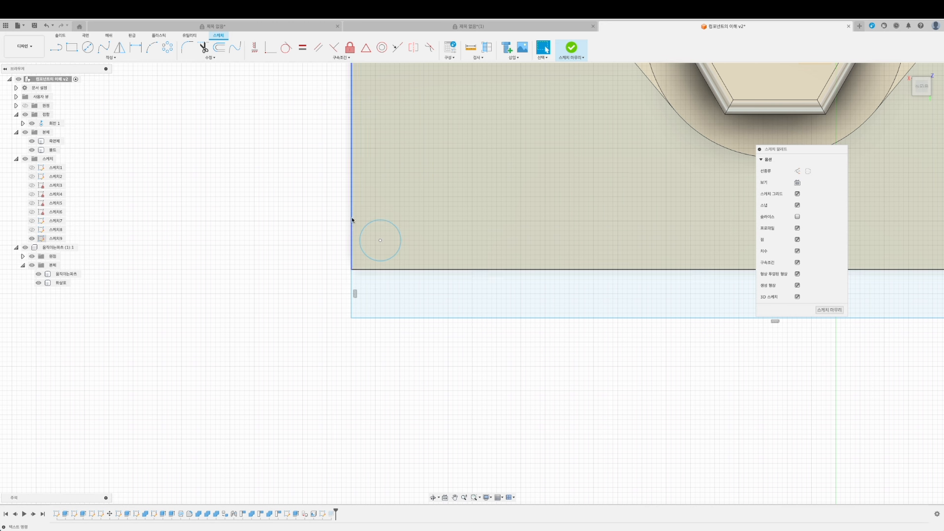
Draw a 12 mm center square around the circle, reaching the block's side edge and the cover plate line.
{"action": "left_click", "coordinate": [110, 57]}
{"action": "mouse_move", "coordinate": [85, 75]}
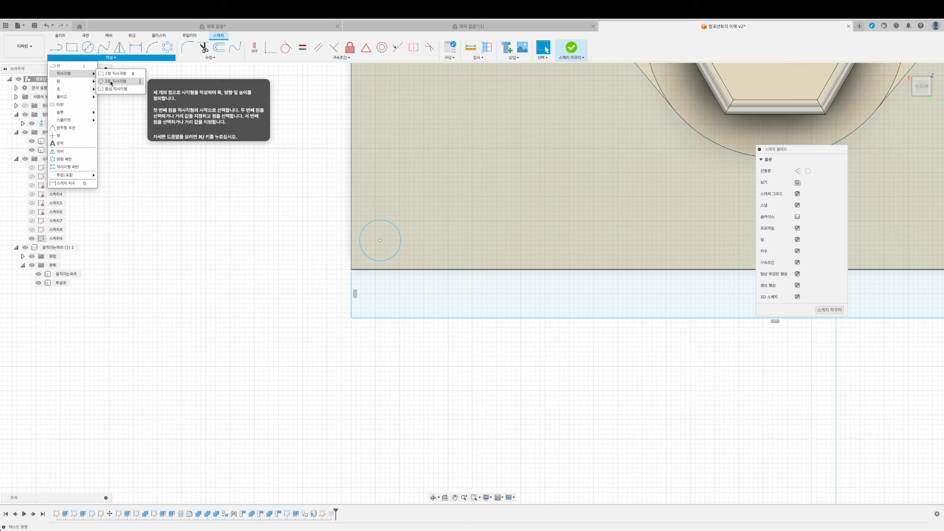
{"action": "left_click", "coordinate": [112, 82]}
{"action": "left_click", "coordinate": [382, 241]}
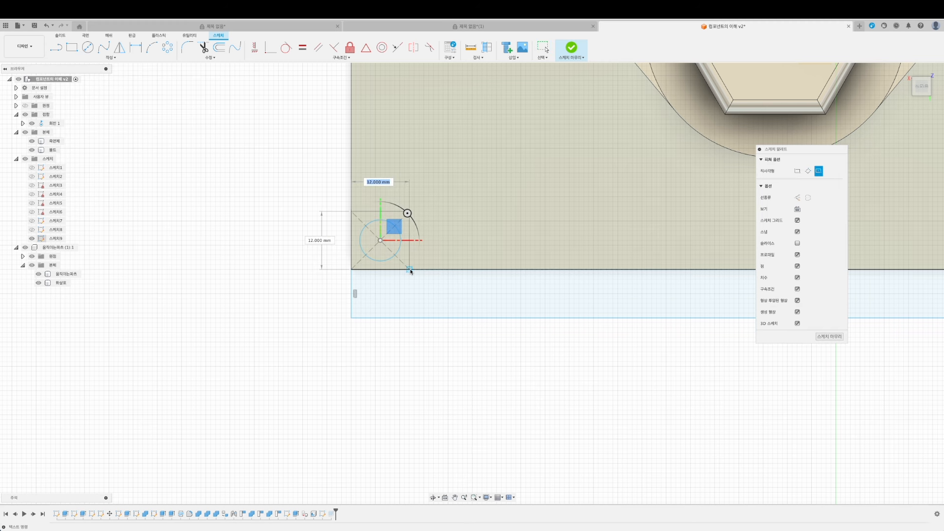
{"action": "left_click", "coordinate": [411, 271]}
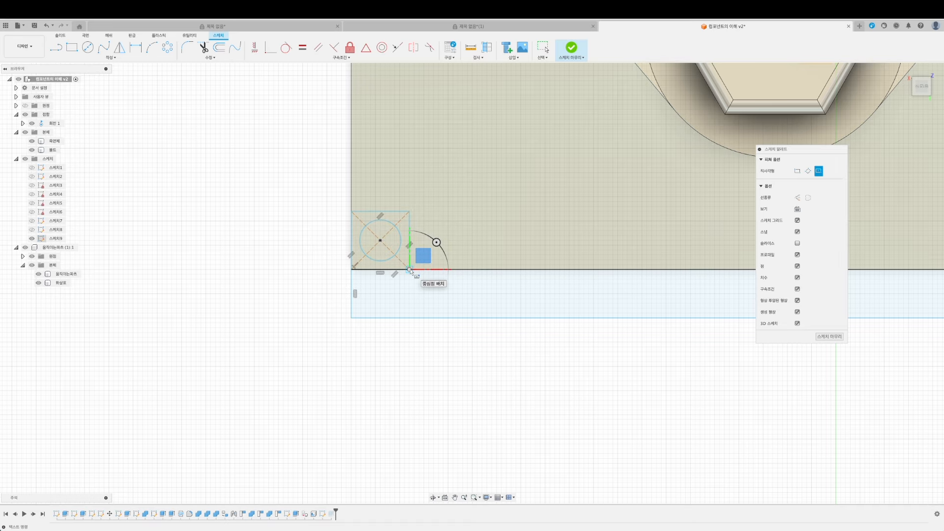
{"action": "key", "text": "Escape"}
{"action": "mouse_move", "coordinate": [363, 273]}
{"action": "middle_mouse_down", "text": "shift"}
{"action": "mouse_move", "coordinate": [308, 270]}
{"action": "mouse_move", "coordinate": [300, 293]}
{"action": "middle_mouse_up", "text": "shift"}
{"action": "left_click", "coordinate": [798, 183]}
{"action": "scroll", "coordinate": [432, 265], "scroll_direction": "up", "scroll_amount": 3}
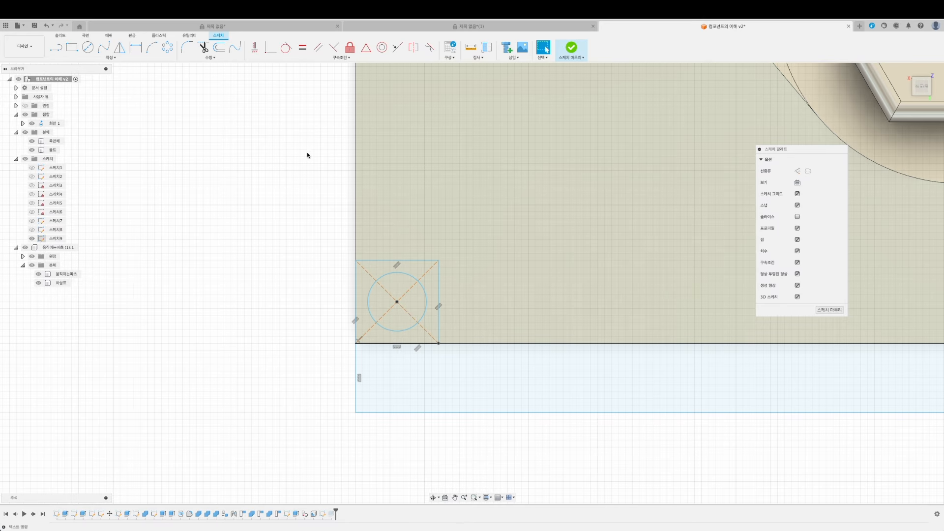
{"action": "left_click", "coordinate": [187, 48]}
{"action": "left_click", "coordinate": [363, 264]}
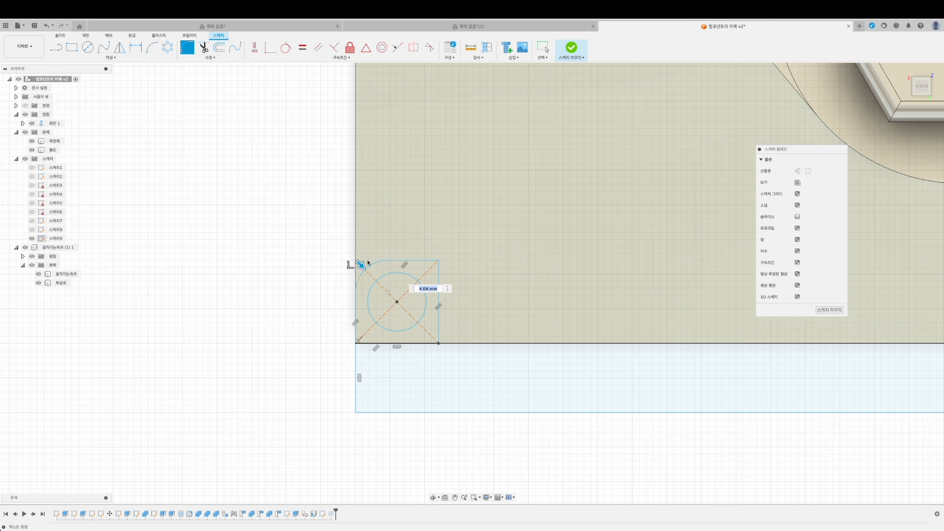
{"action": "key", "text": "Escape"}
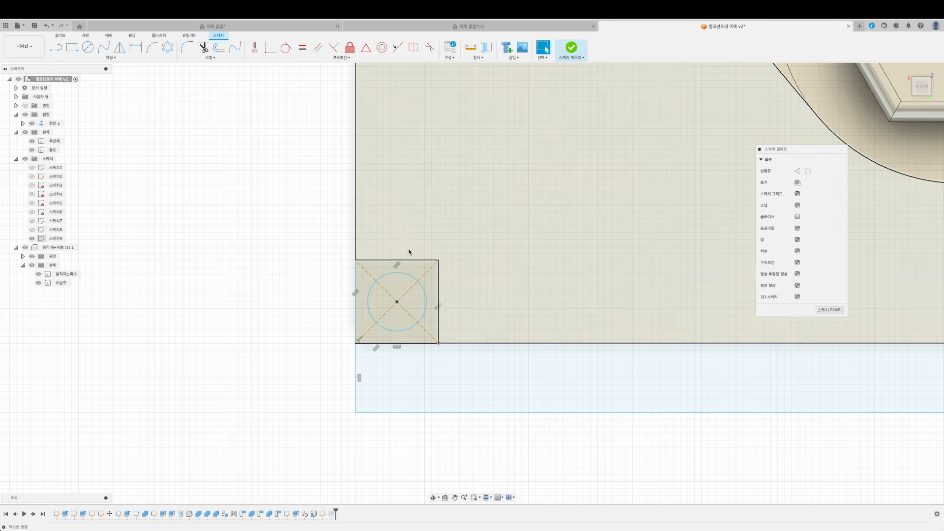
Draw a two-point circle spanning the midpoints of the square's opposite sides, concentric with the smaller circle.
{"action": "left_click", "coordinate": [112, 57]}
{"action": "mouse_move", "coordinate": [76, 79]}
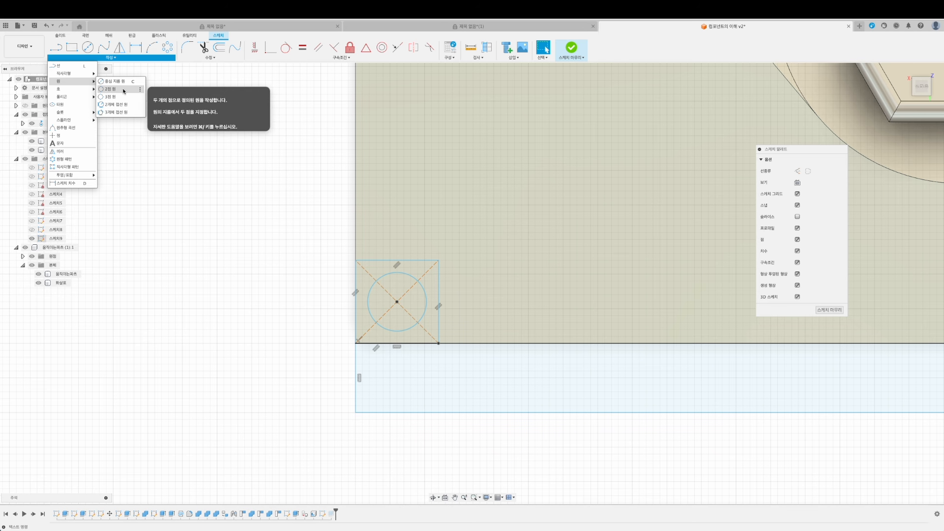
{"action": "left_click", "coordinate": [123, 90]}
{"action": "left_click", "coordinate": [356, 301]}
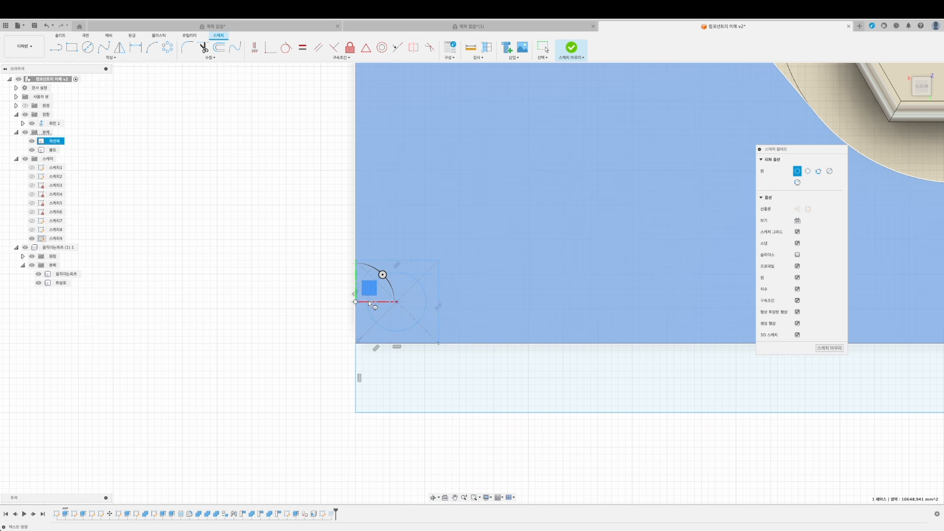
{"action": "left_click", "coordinate": [439, 302]}
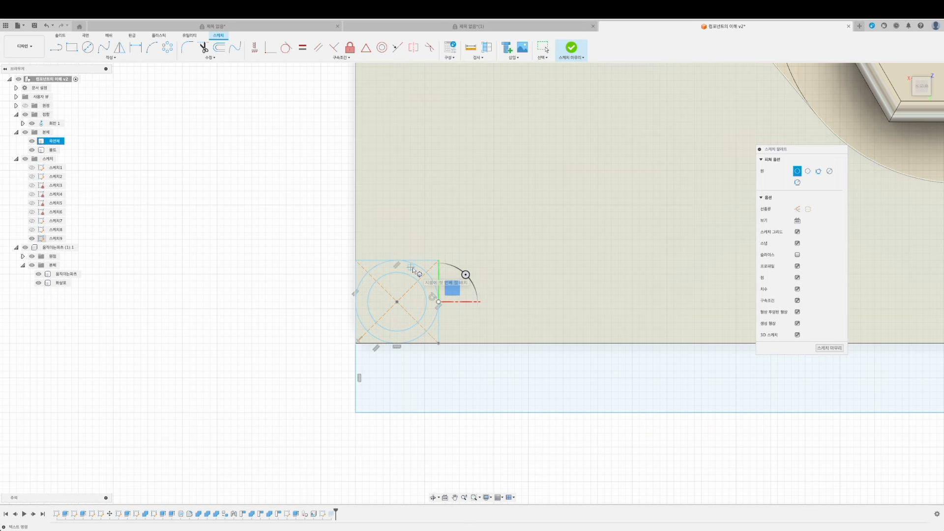
{"action": "key", "text": "Escape"}
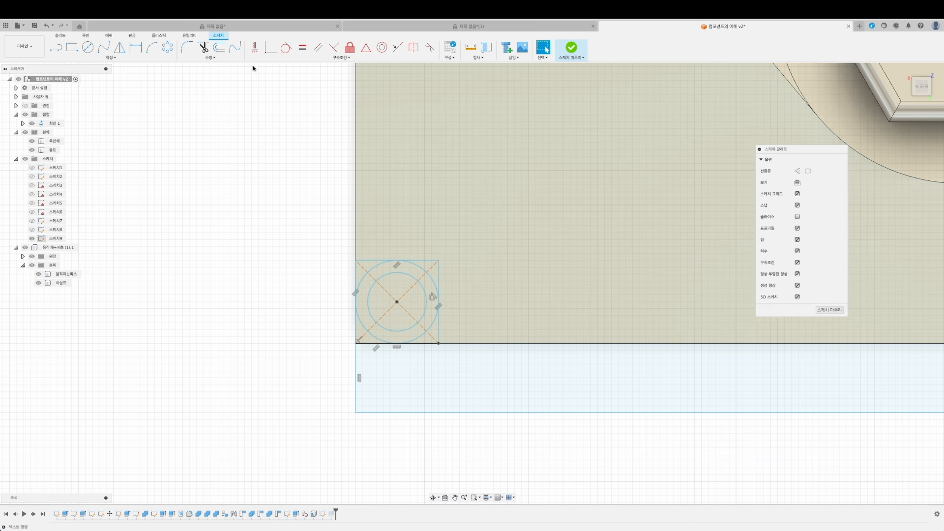
Trim the surplus square edges and outer circle arcs, leaving a rounded lug outline around the small circle at the corner.
{"action": "left_click", "coordinate": [364, 260]}
{"action": "left_click", "coordinate": [354, 269]}
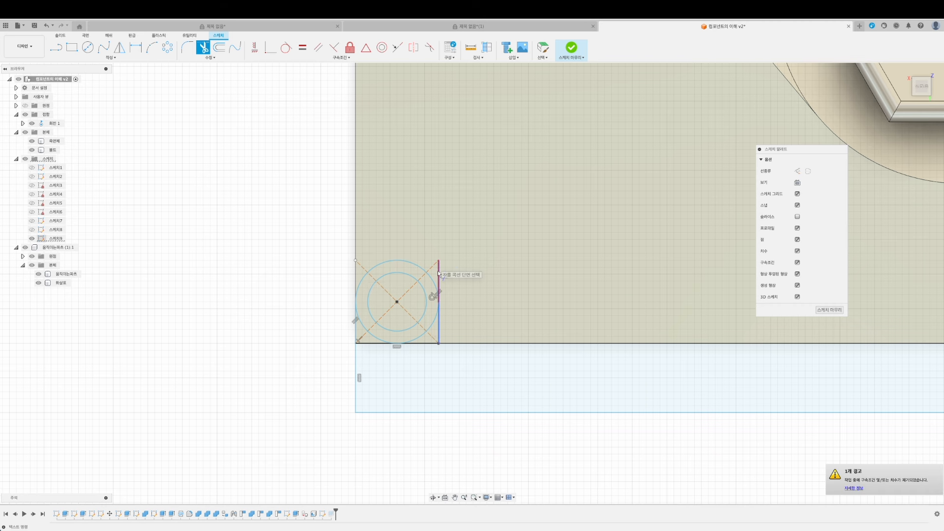
{"action": "mouse_move", "coordinate": [436, 268]}
{"action": "middle_mouse_down", "text": "shift"}
{"action": "mouse_move", "coordinate": [327, 295]}
{"action": "mouse_move", "coordinate": [343, 284]}
{"action": "mouse_move", "coordinate": [344, 294]}
{"action": "middle_mouse_up", "text": "shift"}
{"action": "key", "text": "Escape"}
{"action": "left_click", "coordinate": [210, 51]}
{"action": "left_click", "coordinate": [367, 309]}
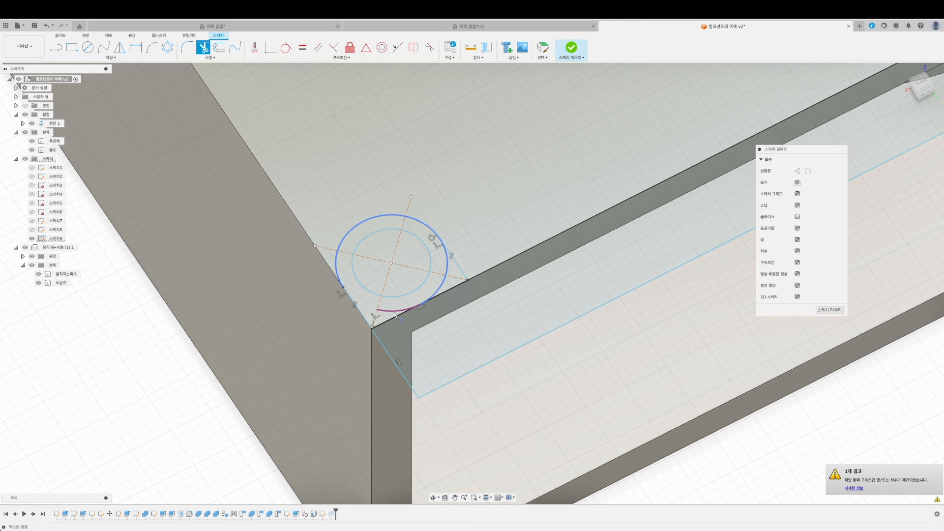
{"action": "left_click", "coordinate": [441, 291]}
{"action": "left_click", "coordinate": [447, 266]}
{"action": "key", "text": "Escape"}
Select the lug profile between the small circle and the rounded outline, and finish the sketch.
{"action": "scroll", "coordinate": [359, 245], "scroll_direction": "up", "scroll_amount": 3}
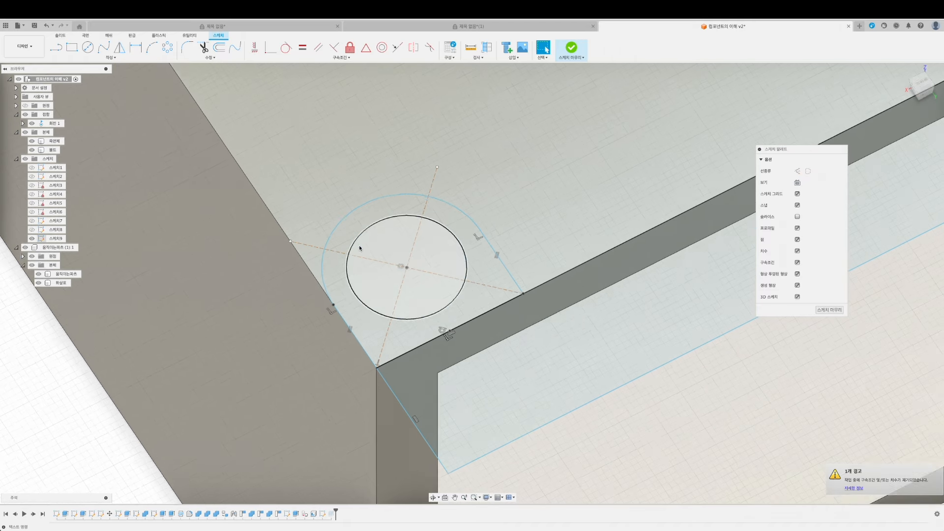
{"action": "scroll", "coordinate": [359, 244], "scroll_direction": "down", "scroll_amount": 5}
{"action": "left_click", "coordinate": [372, 266]}
{"action": "scroll", "coordinate": [373, 265], "scroll_direction": "down", "scroll_amount": 5}
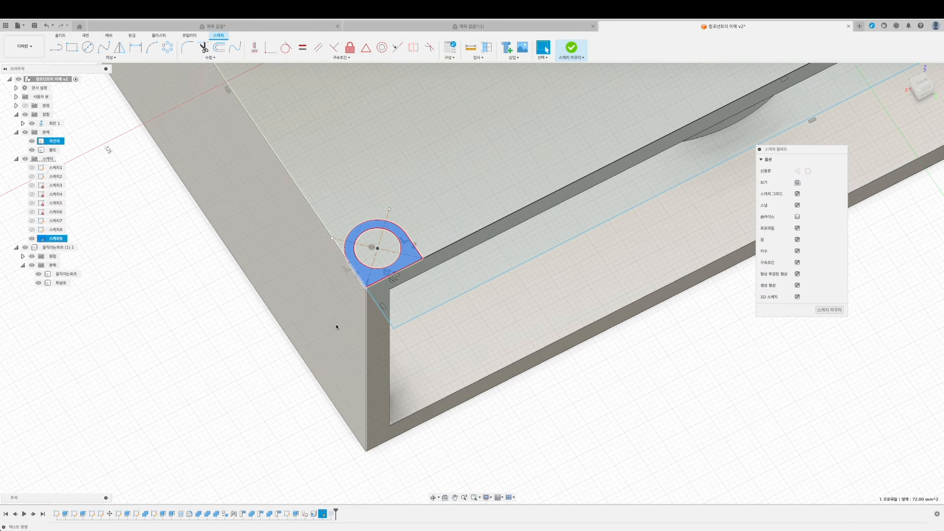
{"action": "scroll", "coordinate": [526, 219], "scroll_direction": "up", "scroll_amount": 5}
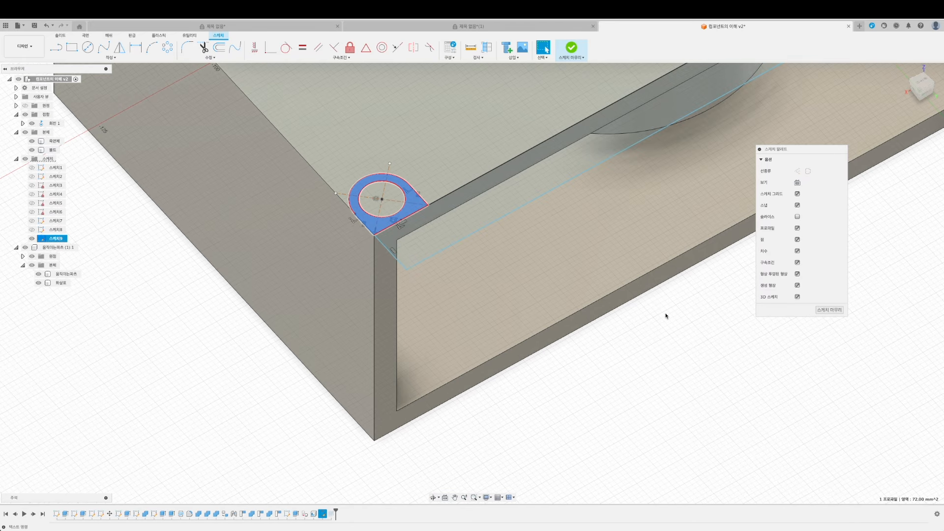
{"action": "scroll", "coordinate": [420, 251], "scroll_direction": "up", "scroll_amount": 2}
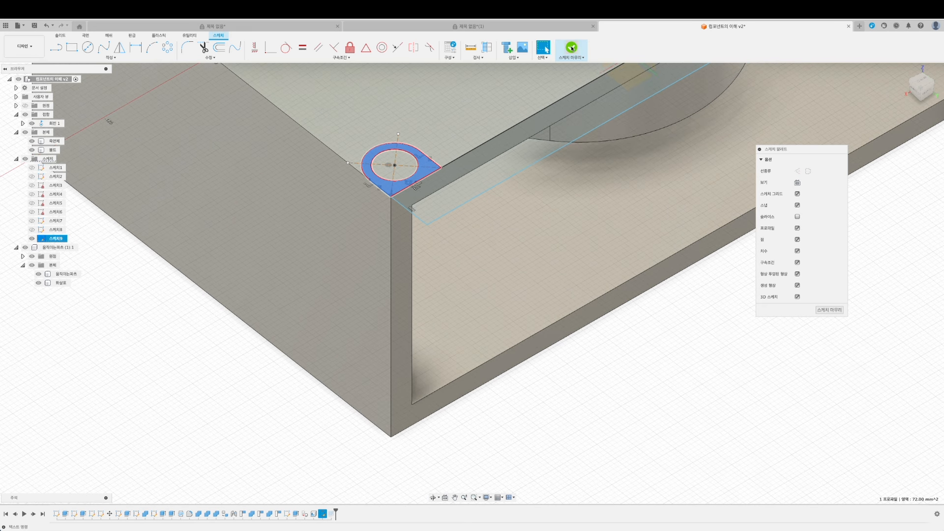
{"action": "left_click", "coordinate": [571, 47]}
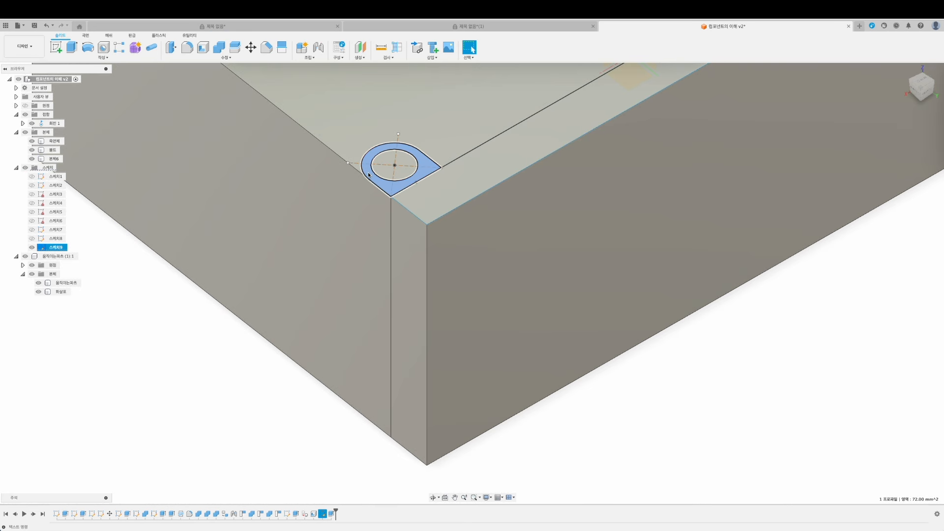
Extrude the lug profile down to the bottom with a to-object extent as a new body, hiding the block to check it.
{"action": "key", "text": "e"}
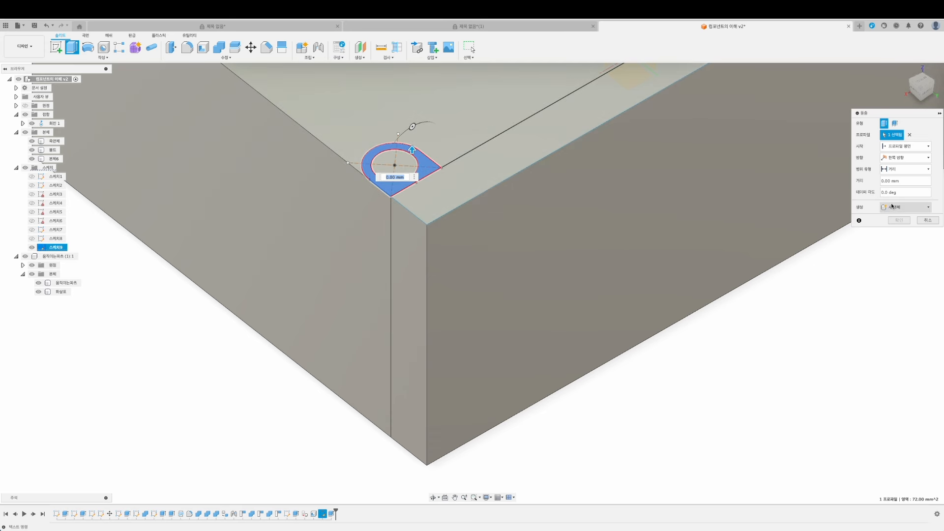
{"action": "left_click", "coordinate": [892, 206]}
{"action": "left_click", "coordinate": [905, 168]}
{"action": "left_click", "coordinate": [897, 189]}
{"action": "middle_click_drag", "start_coordinate": [702, 298], "coordinate": [548, 240], "text": "shift"}
{"action": "left_click", "coordinate": [492, 250]}
{"action": "middle_click_drag", "start_coordinate": [628, 190], "coordinate": [615, 217], "text": "shift"}
{"action": "left_click", "coordinate": [912, 242]}
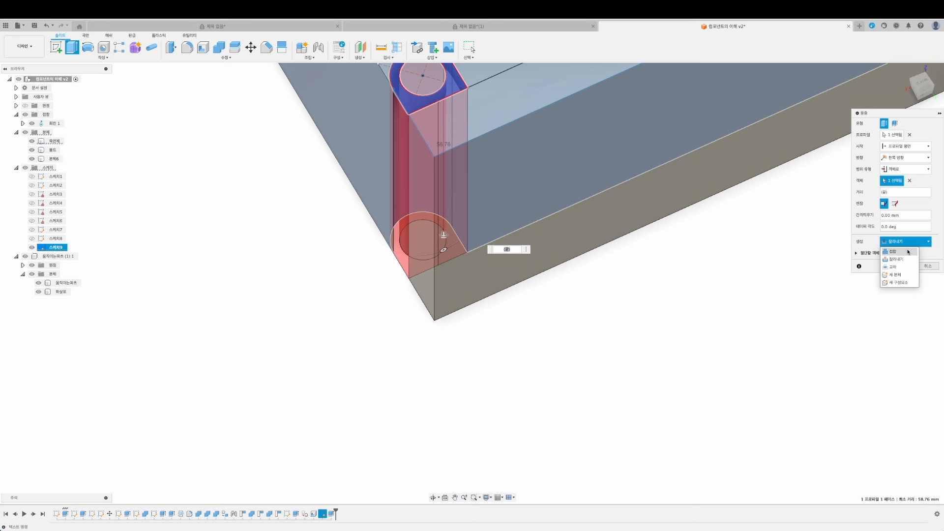
{"action": "left_click", "coordinate": [887, 274]}
{"action": "middle_click_drag", "start_coordinate": [613, 294], "coordinate": [138, 155], "text": "shift"}
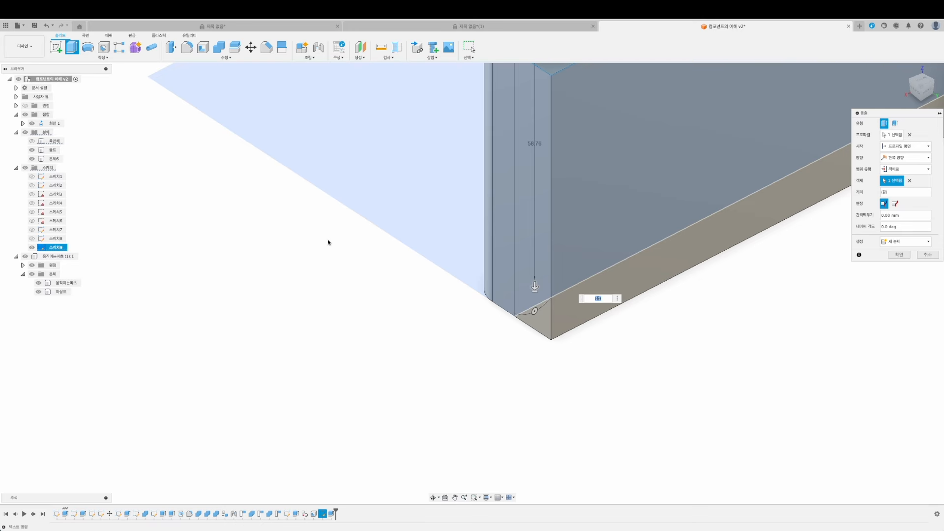
{"action": "middle_click_drag", "start_coordinate": [333, 226], "coordinate": [399, 292], "text": "shift"}
{"action": "middle_click_drag", "start_coordinate": [326, 293], "coordinate": [454, 220], "text": "shift"}
{"action": "middle_click_drag", "start_coordinate": [527, 356], "coordinate": [146, 213], "text": "shift"}
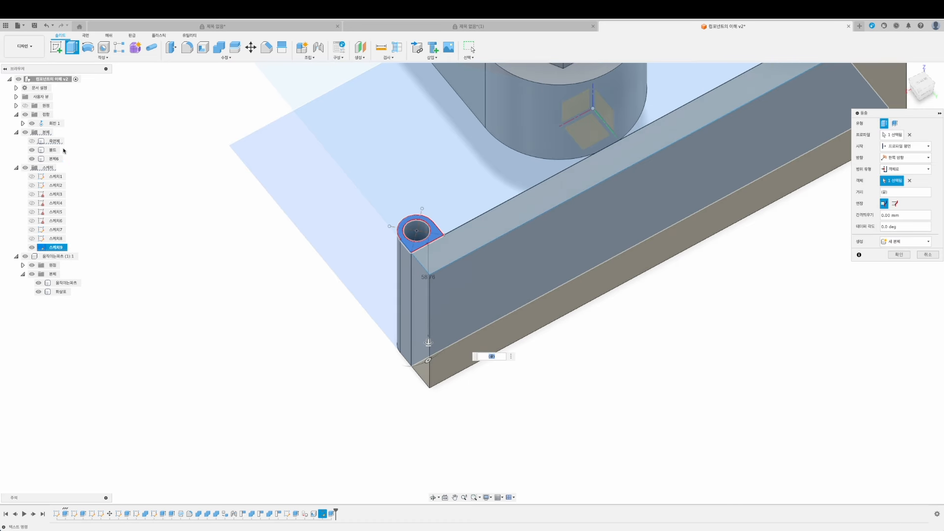
{"action": "left_click", "coordinate": [903, 255]}
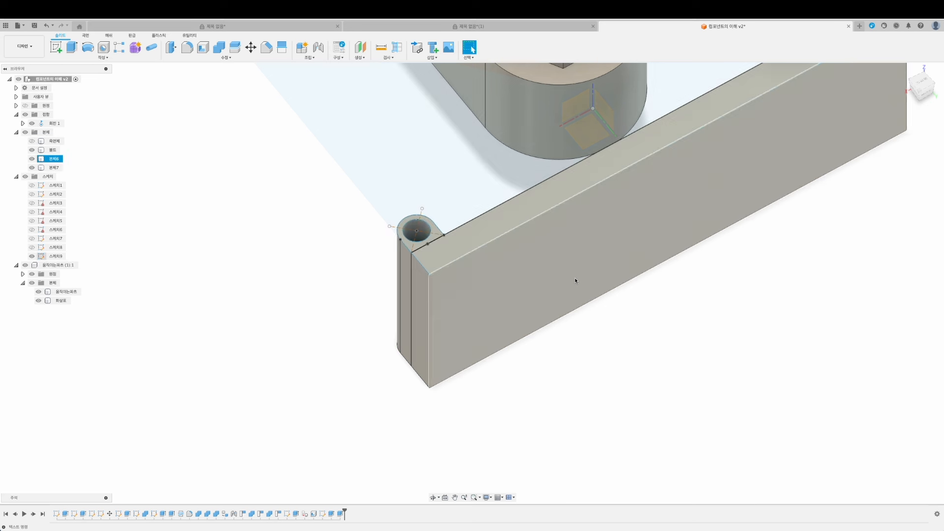
Join the hollow lug body to the cover plate with Combine, without keeping the tool body.
{"action": "left_click", "coordinate": [219, 47]}
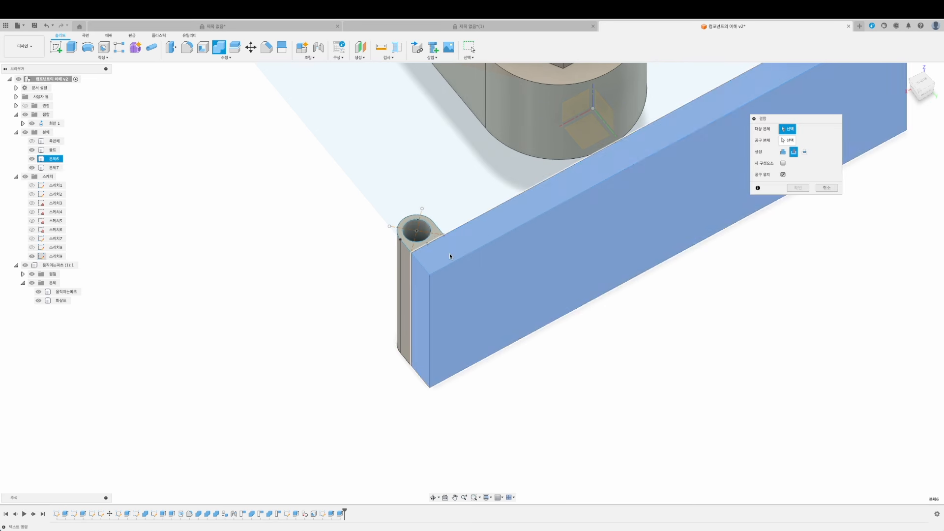
{"action": "left_click", "coordinate": [449, 252]}
{"action": "left_click", "coordinate": [432, 232]}
{"action": "left_click", "coordinate": [783, 153]}
{"action": "left_click", "coordinate": [783, 174]}
{"action": "left_click", "coordinate": [799, 188]}
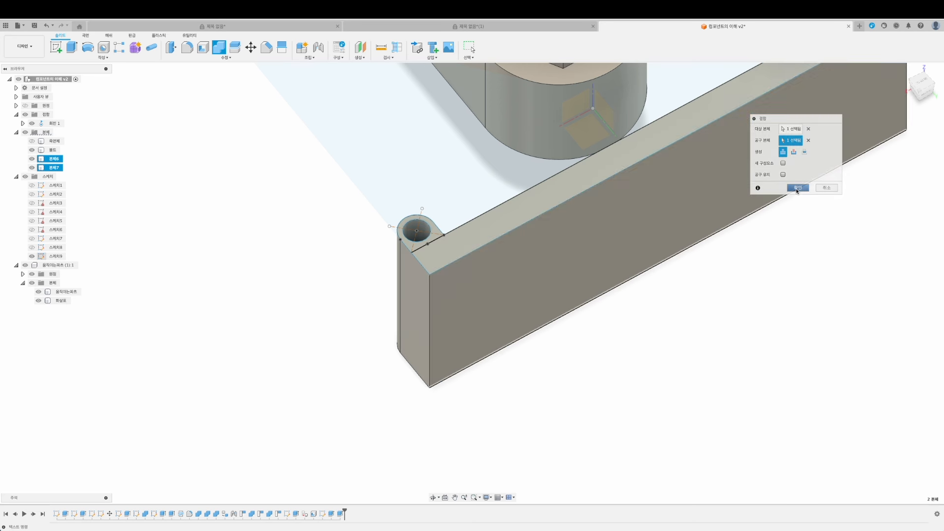
Show the block again and rename the combined cover plate body to 도어.
{"action": "middle_click_drag", "start_coordinate": [376, 302], "coordinate": [318, 281], "text": "shift"}
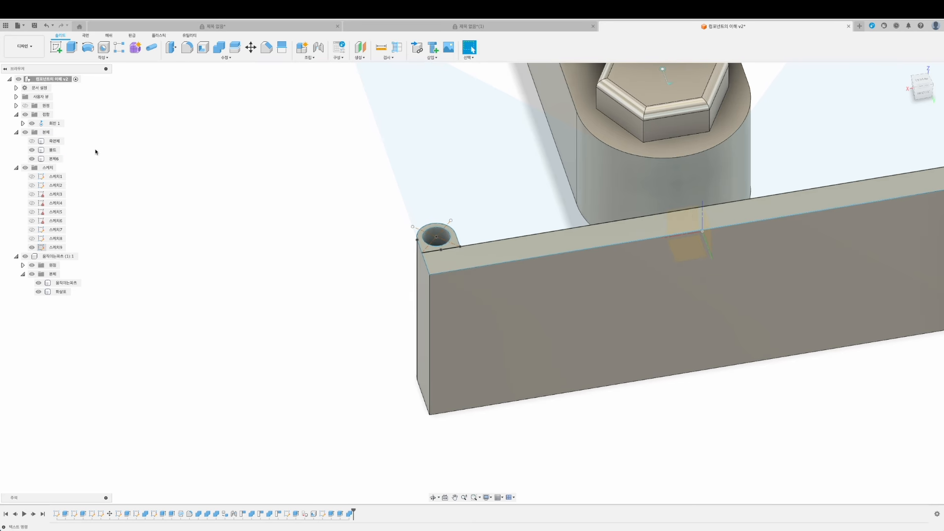
{"action": "left_click", "coordinate": [54, 159]}
{"action": "double_click", "coordinate": [55, 159]}
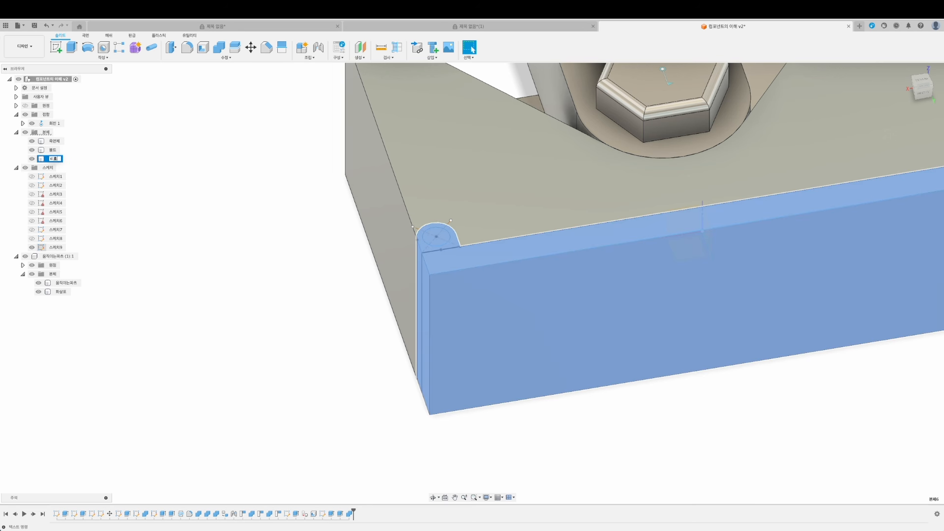
{"action": "key", "text": "Return"}
{"action": "left_click", "coordinate": [306, 285]}
{"action": "scroll", "coordinate": [405, 293], "scroll_direction": "up", "scroll_amount": 2}
{"action": "scroll", "coordinate": [486, 249], "scroll_direction": "down", "scroll_amount": 1}
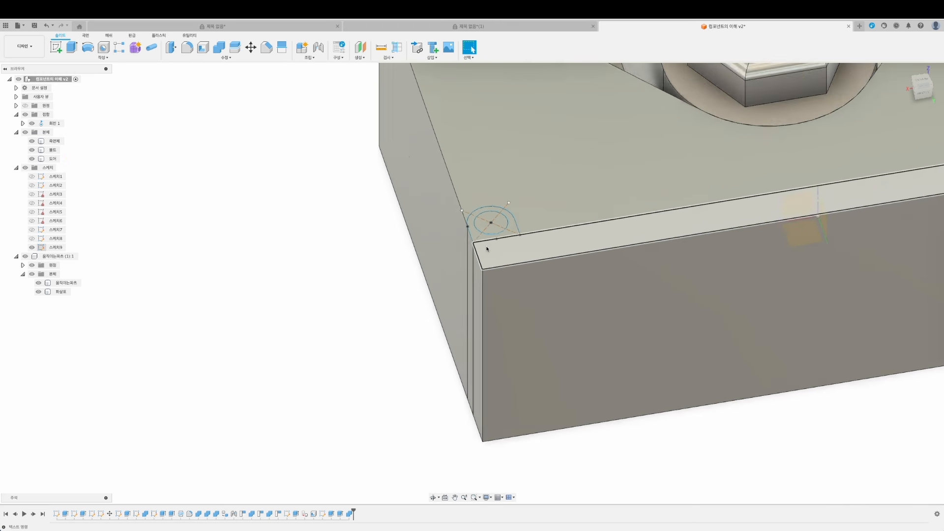
{"action": "scroll", "coordinate": [487, 249], "scroll_direction": "down", "scroll_amount": 3}
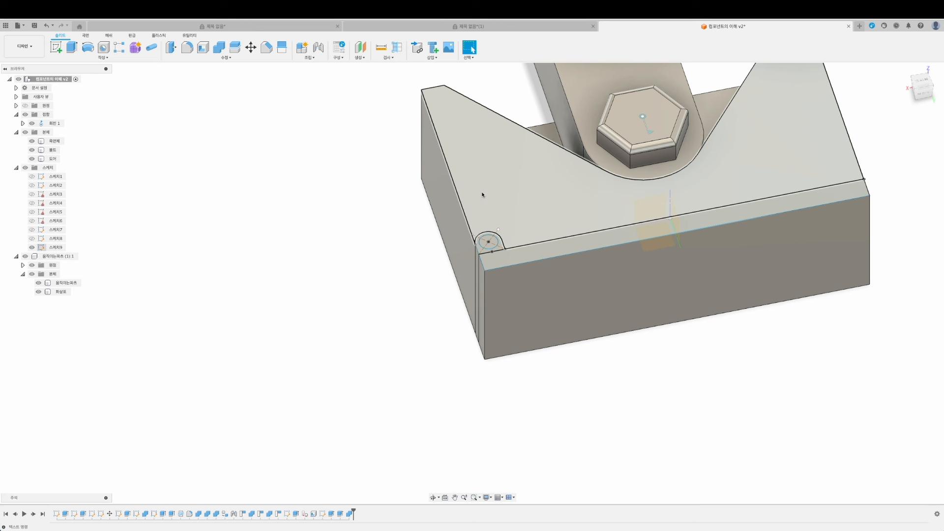
Create a component from the 도어 body and expand it in the browser.
{"action": "left_click", "coordinate": [53, 159]}
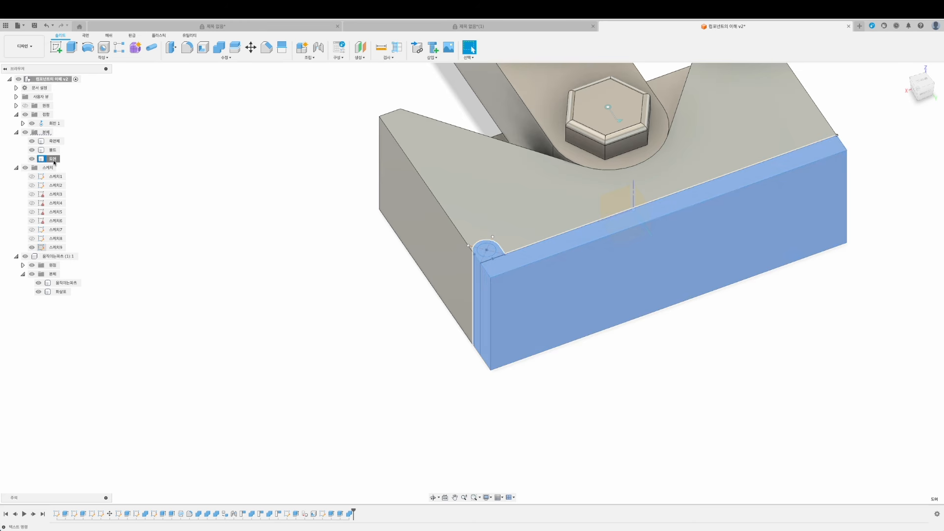
{"action": "left_click", "coordinate": [475, 192]}
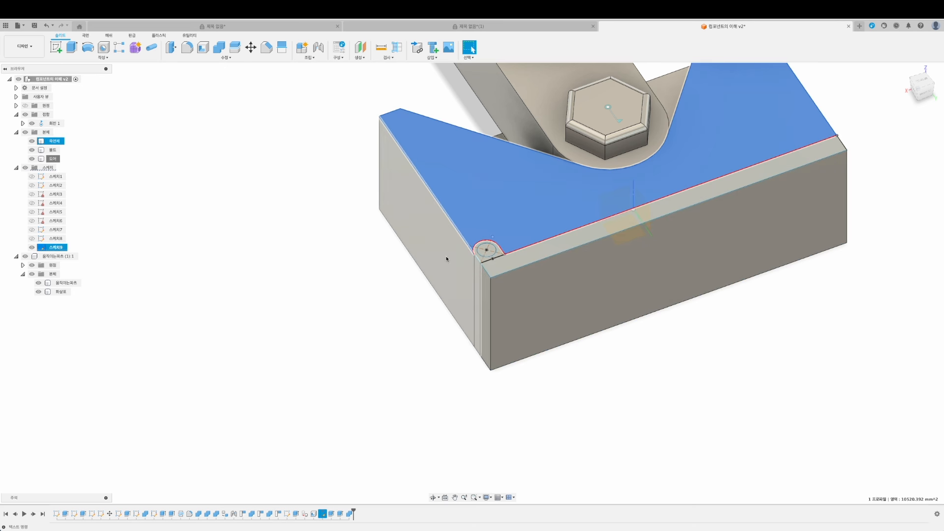
{"action": "left_click", "coordinate": [171, 167]}
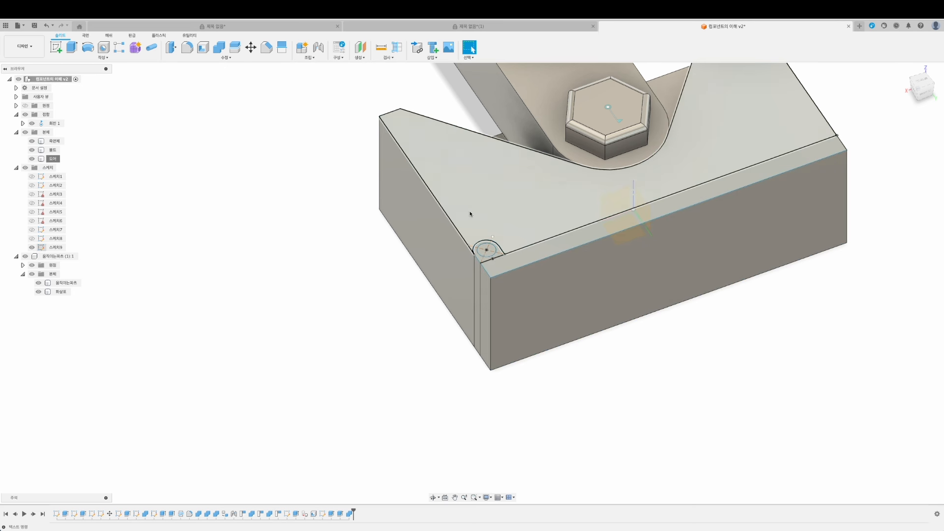
{"action": "right_click", "coordinate": [52, 160]}
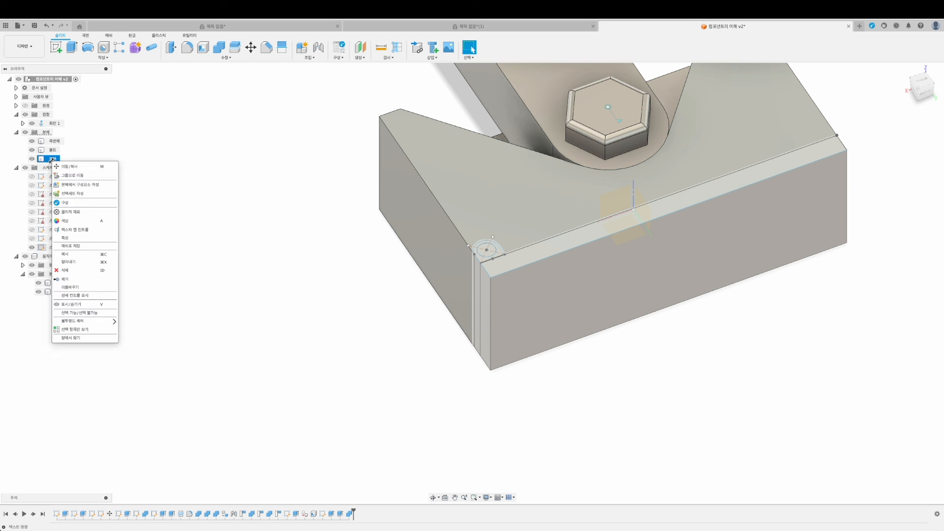
{"action": "left_click", "coordinate": [85, 188]}
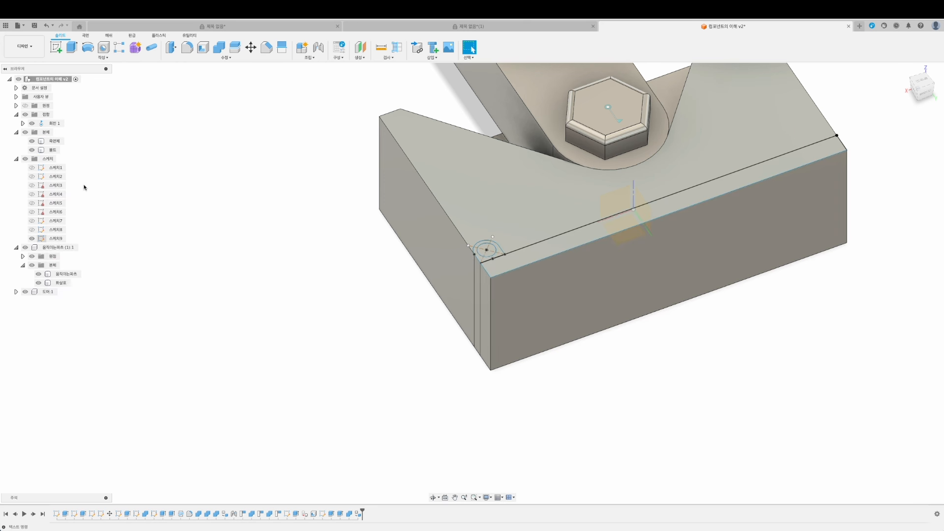
{"action": "left_click", "coordinate": [47, 293]}
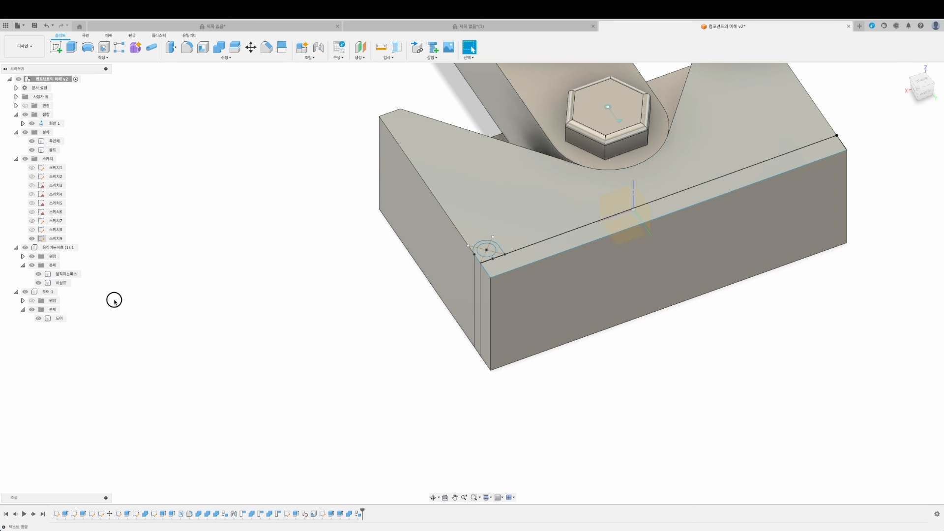
Start a joint between the 도어 component's lug hole center and the matching circle center on the block's corner.
{"action": "left_click", "coordinate": [318, 47]}
{"action": "scroll", "coordinate": [549, 273], "scroll_direction": "up", "scroll_amount": 5}
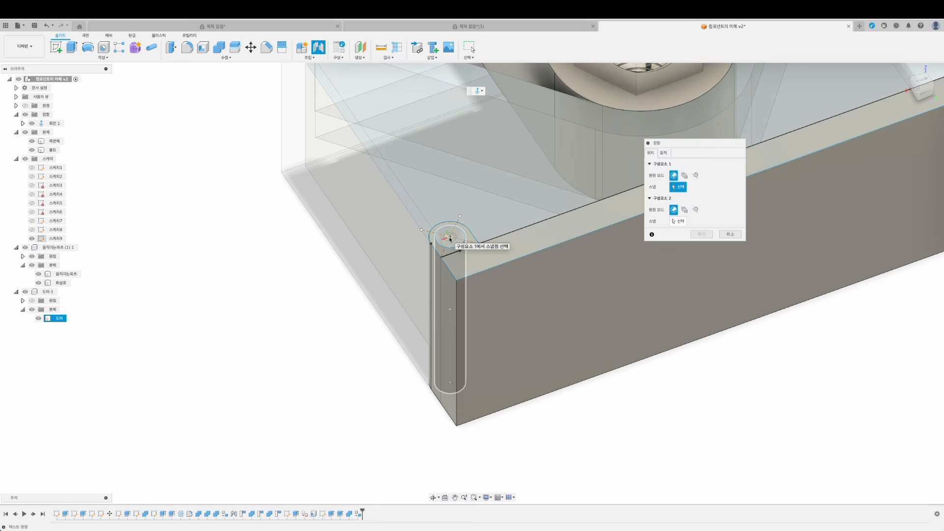
{"action": "left_click", "coordinate": [450, 239]}
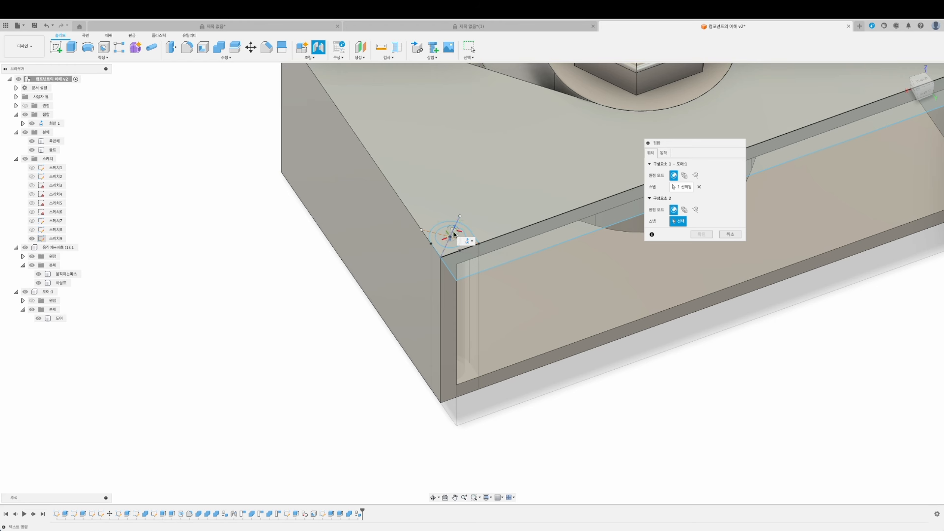
{"action": "left_click", "coordinate": [449, 236]}
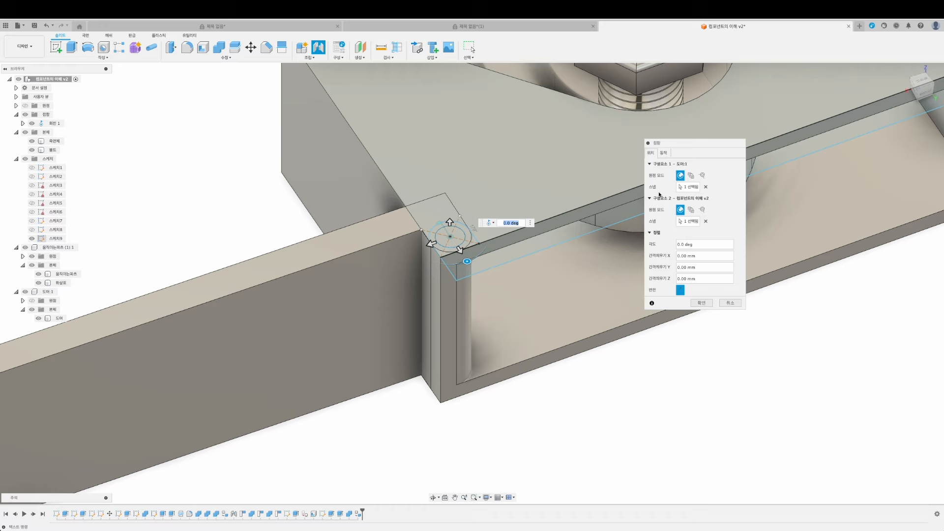
{"action": "scroll", "coordinate": [447, 243], "scroll_direction": "down", "scroll_amount": 5}
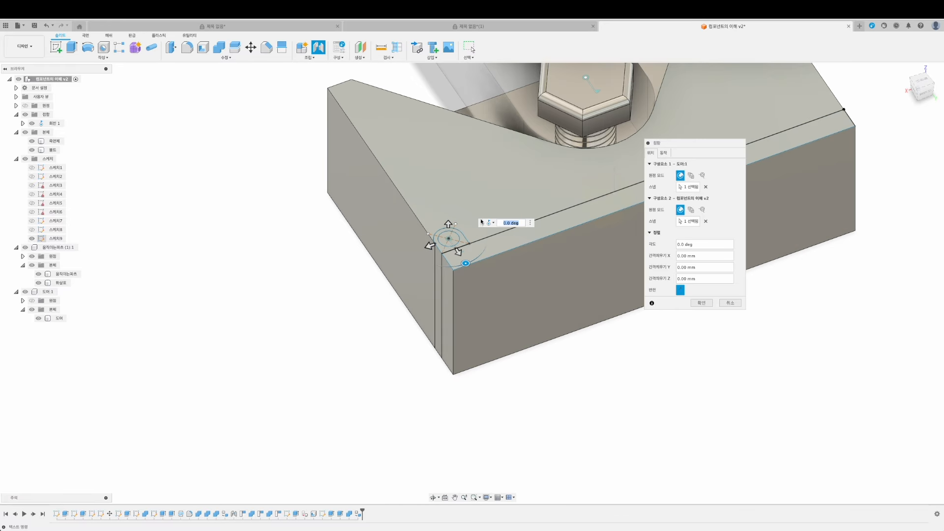
Enable the revolute joint's minimum and maximum rotation limits, set the maximum to -90 deg, and create the joint.
{"action": "left_click", "coordinate": [670, 152]}
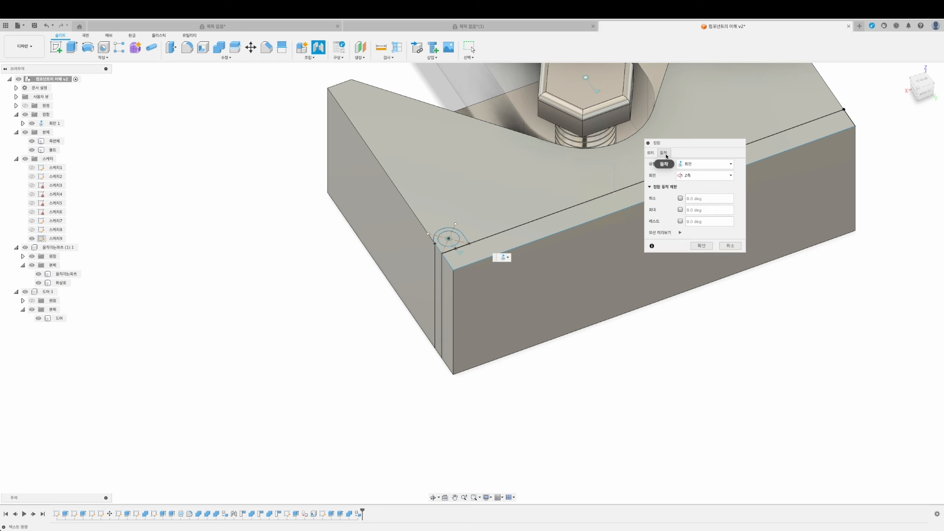
{"action": "left_click", "coordinate": [681, 198]}
{"action": "left_click", "coordinate": [680, 209]}
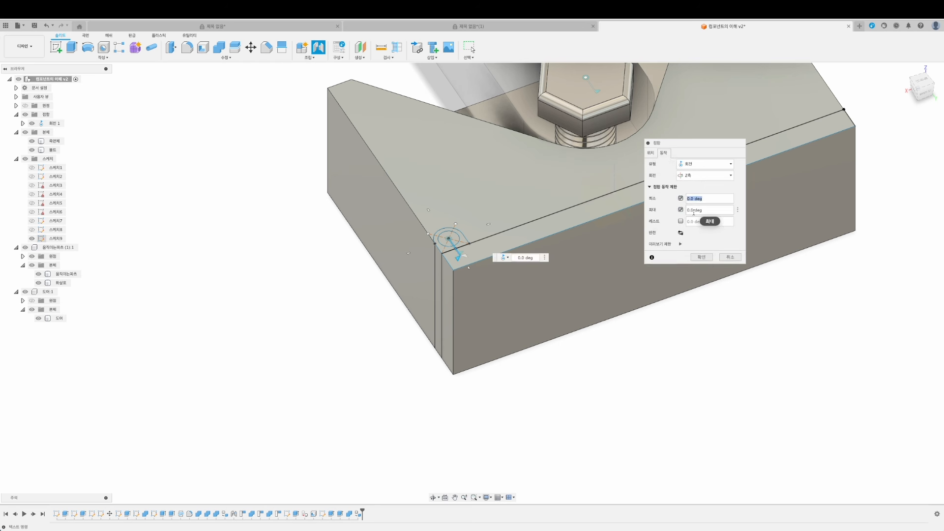
{"action": "left_click", "coordinate": [711, 210]}
{"action": "left_click", "coordinate": [708, 210]}
{"action": "type", "text": "-9"}
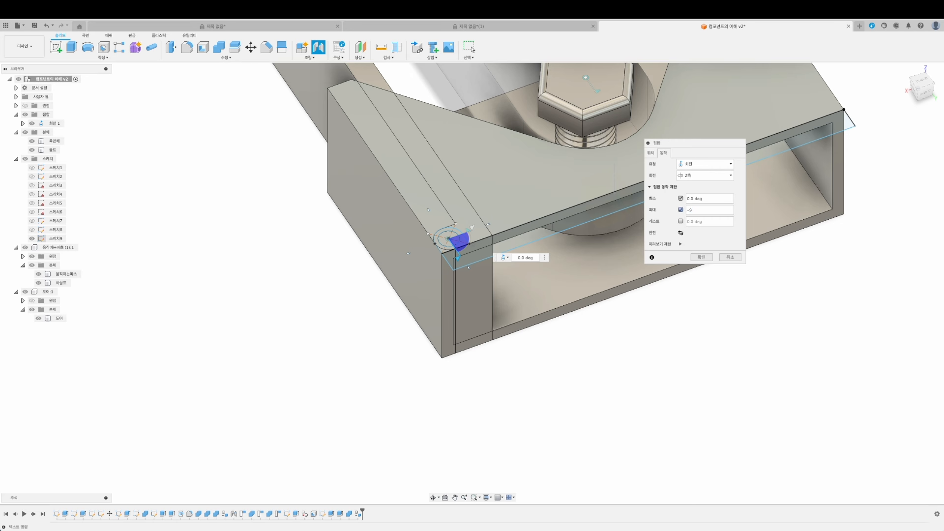
{"action": "type", "text": "0"}
{"action": "key", "text": "Return"}
Animate the door's revolute joint 회전 2 to check how the door swings at the block's corner.
{"action": "scroll", "coordinate": [684, 306], "scroll_direction": "up", "scroll_amount": 3}
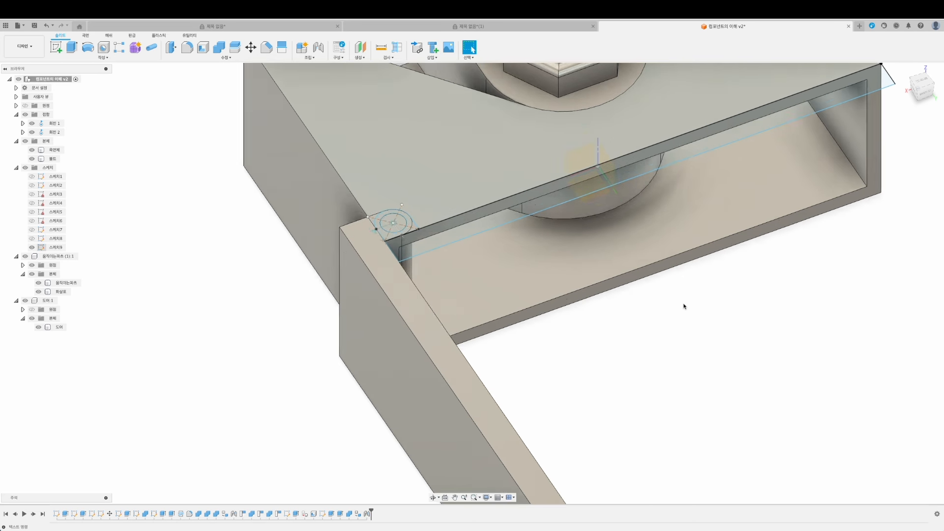
{"action": "scroll", "coordinate": [684, 306], "scroll_direction": "down", "scroll_amount": 3}
{"action": "middle_click_drag", "start_coordinate": [666, 294], "coordinate": [560, 262], "text": "shift"}
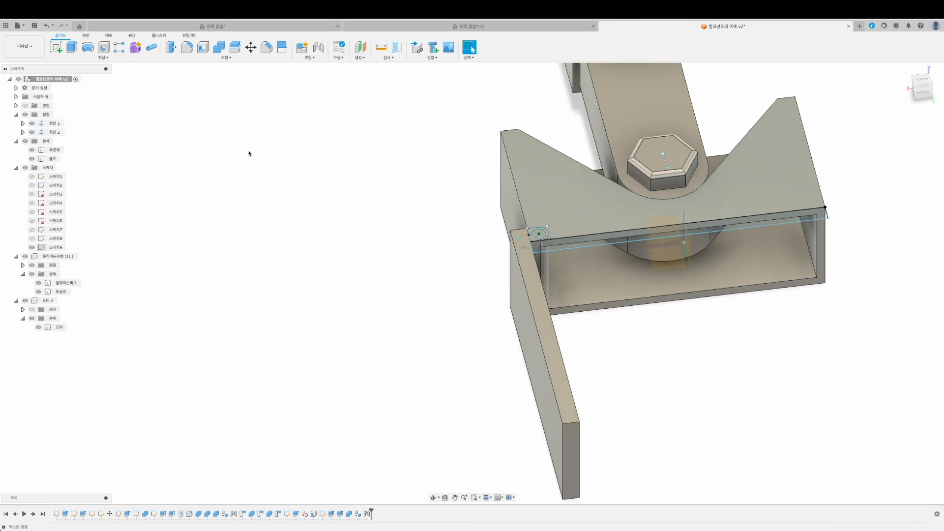
{"action": "left_click", "coordinate": [55, 132]}
{"action": "right_click", "coordinate": [54, 132]}
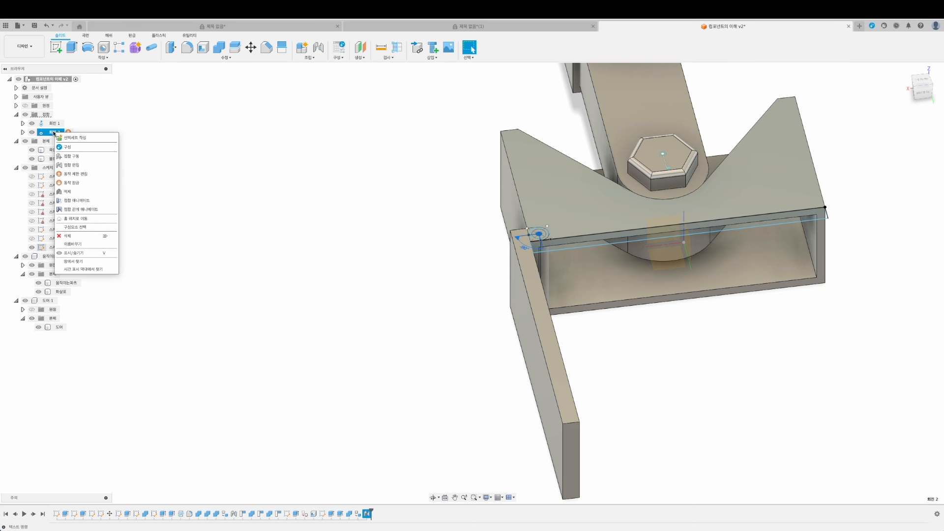
{"action": "left_click", "coordinate": [83, 202]}
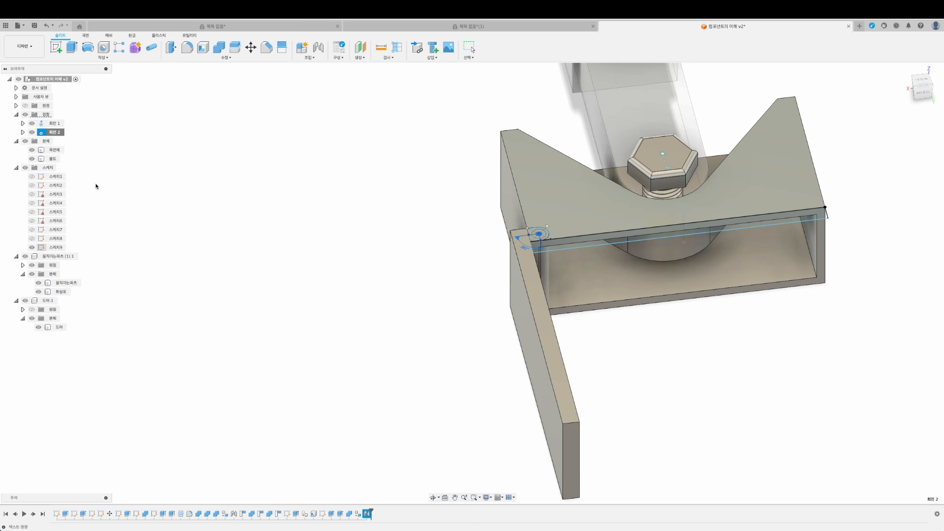
{"action": "right_click", "coordinate": [54, 132]}
{"action": "left_click", "coordinate": [97, 197]}
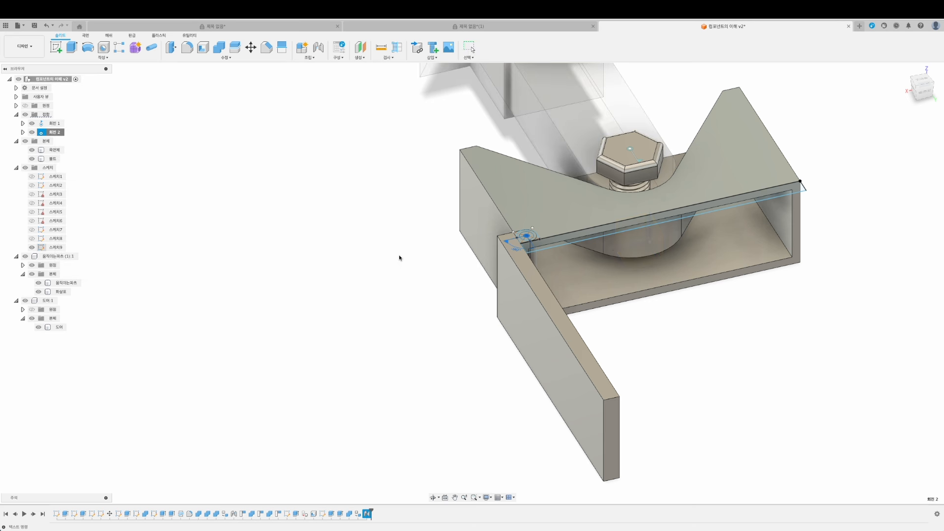
Edit the door's revolute joint to a maximum rotation limit of 0 deg and preview the limited motion.
{"action": "right_click", "coordinate": [54, 133]}
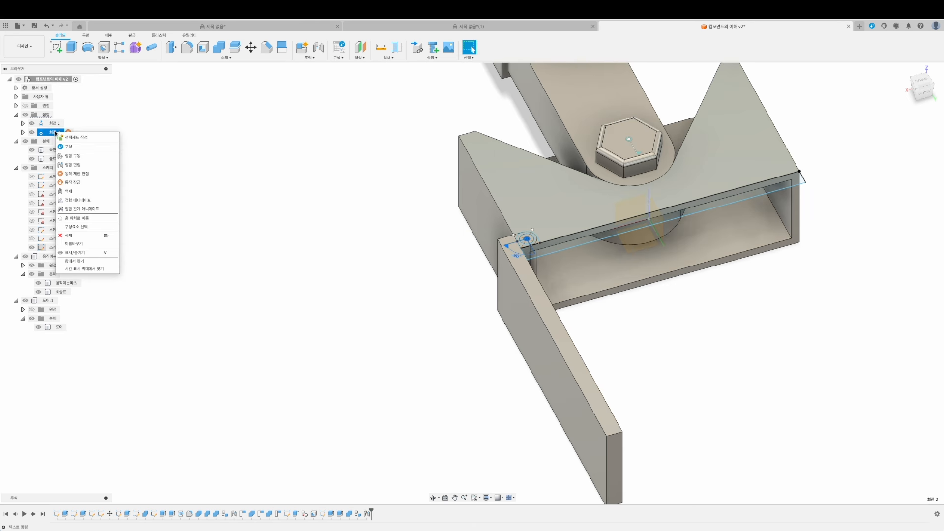
{"action": "left_click", "coordinate": [89, 164]}
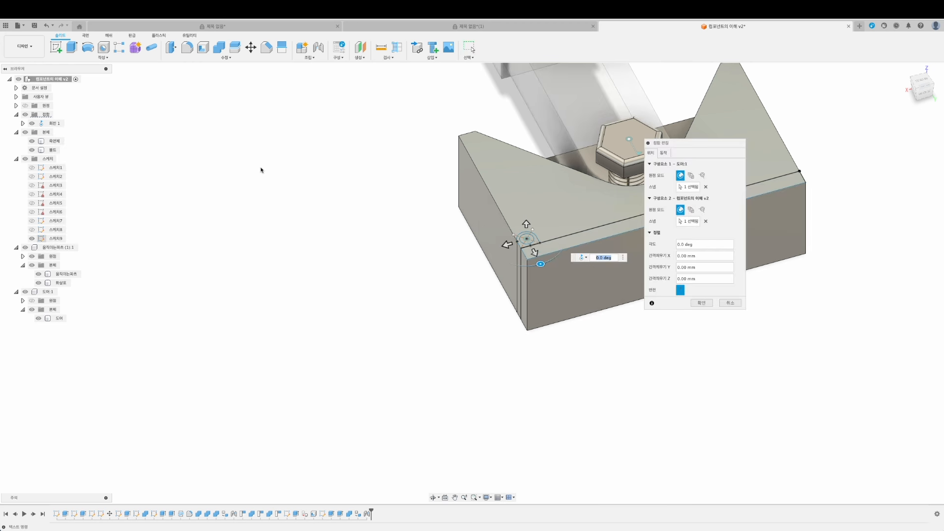
{"action": "left_click_drag", "start_coordinate": [690, 157], "coordinate": [761, 183]}
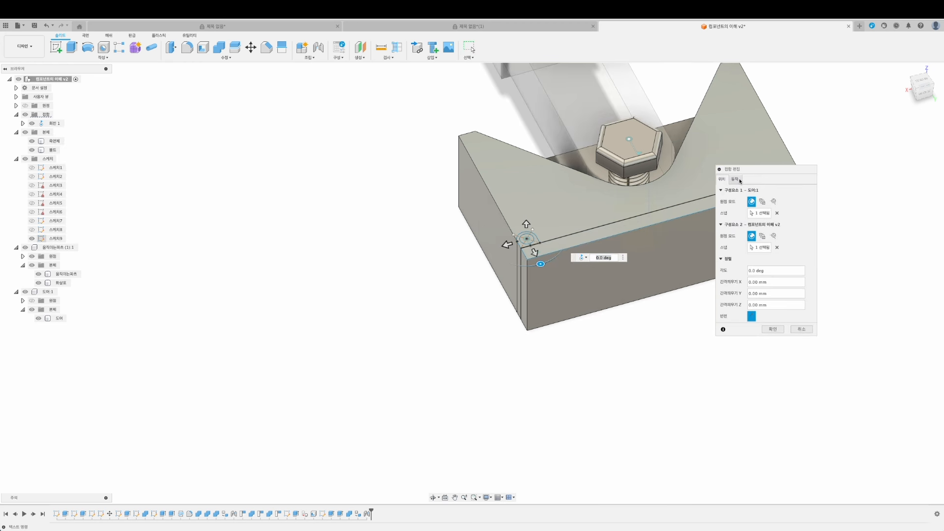
{"action": "left_click", "coordinate": [735, 179]}
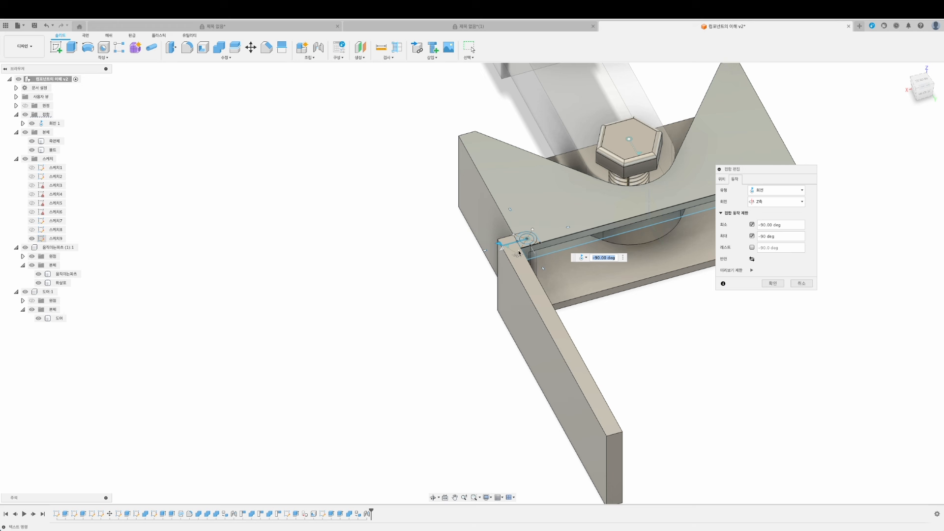
{"action": "left_click", "coordinate": [780, 236]}
{"action": "key", "text": "Return"}
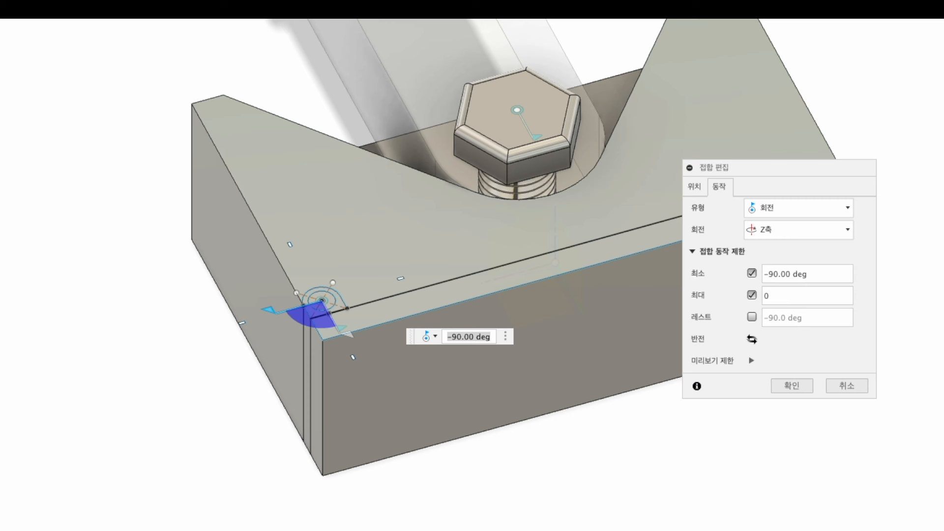
{"action": "left_click", "coordinate": [771, 297]}
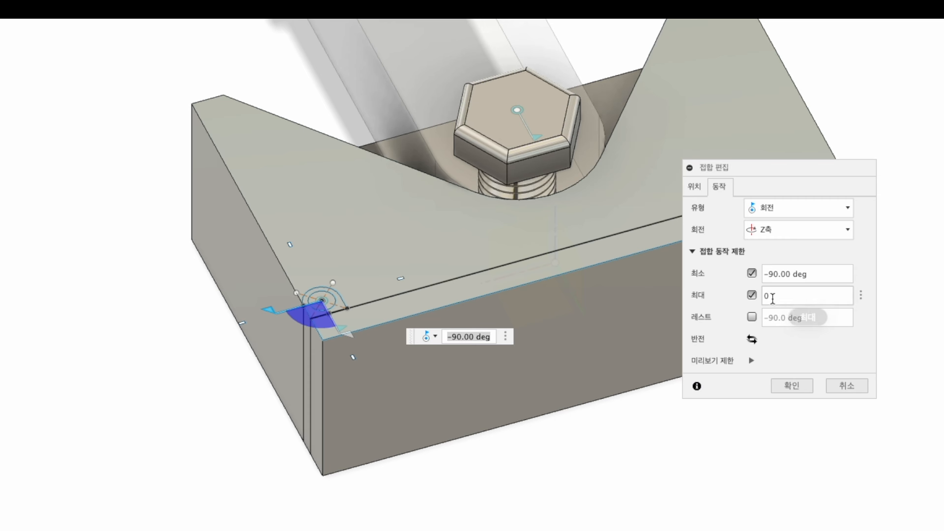
{"action": "left_click", "coordinate": [751, 364]}
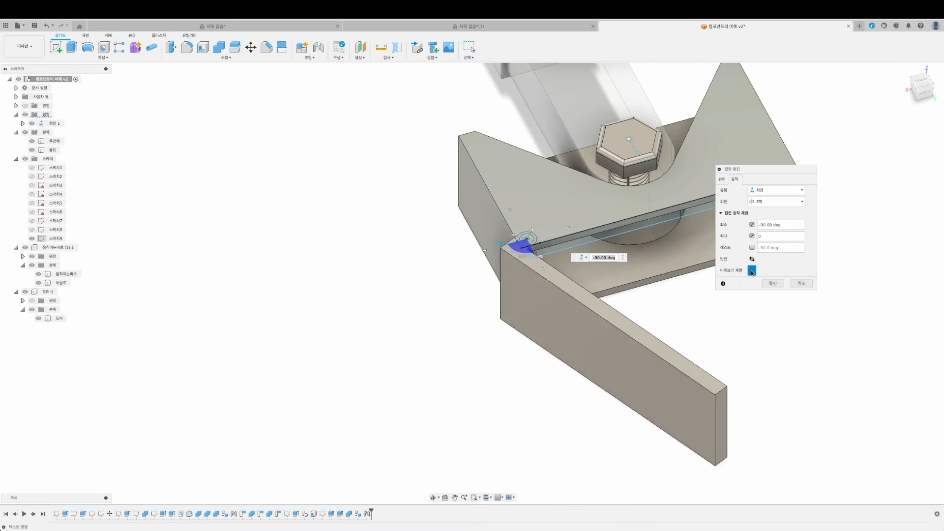
{"action": "left_click", "coordinate": [752, 270]}
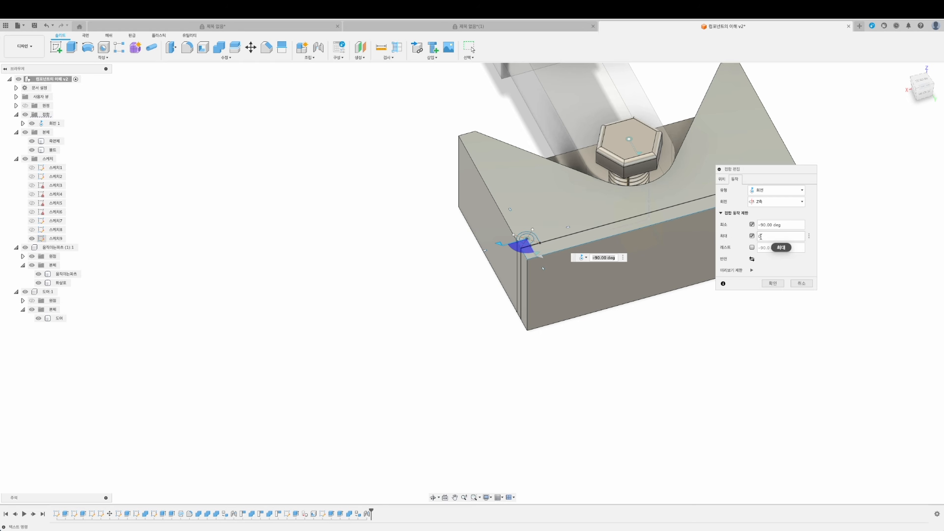
{"action": "left_click", "coordinate": [772, 283]}
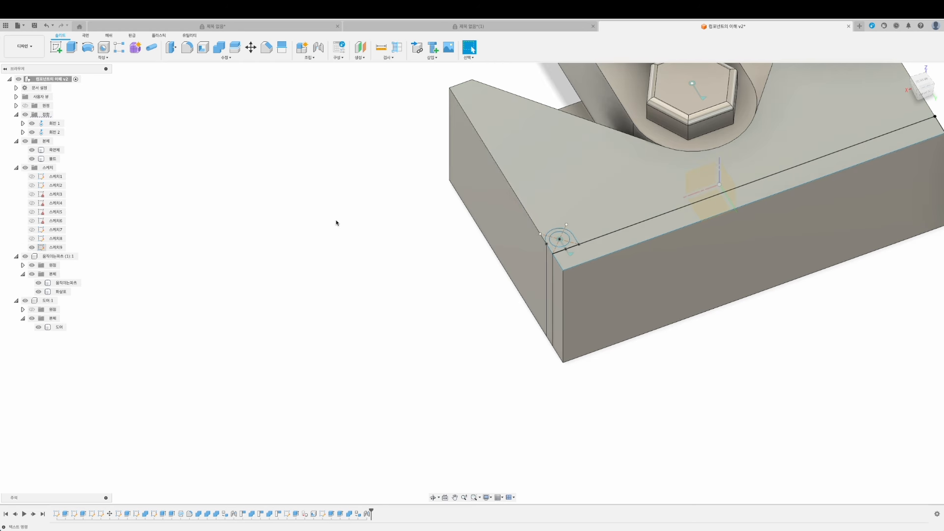
Hide the 도어 component to examine the block's hinge corner and show it again.
{"action": "left_click", "coordinate": [48, 300]}
{"action": "left_click", "coordinate": [25, 301]}
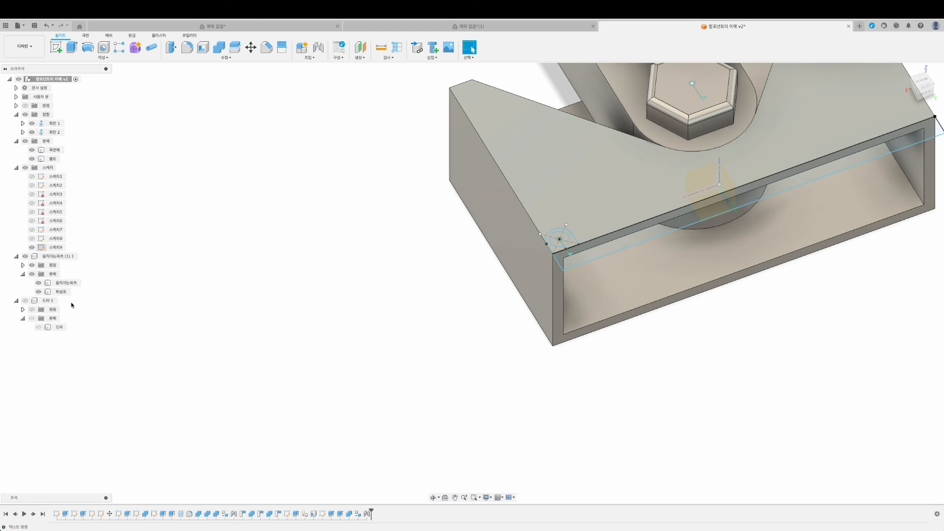
{"action": "left_click", "coordinate": [32, 318]}
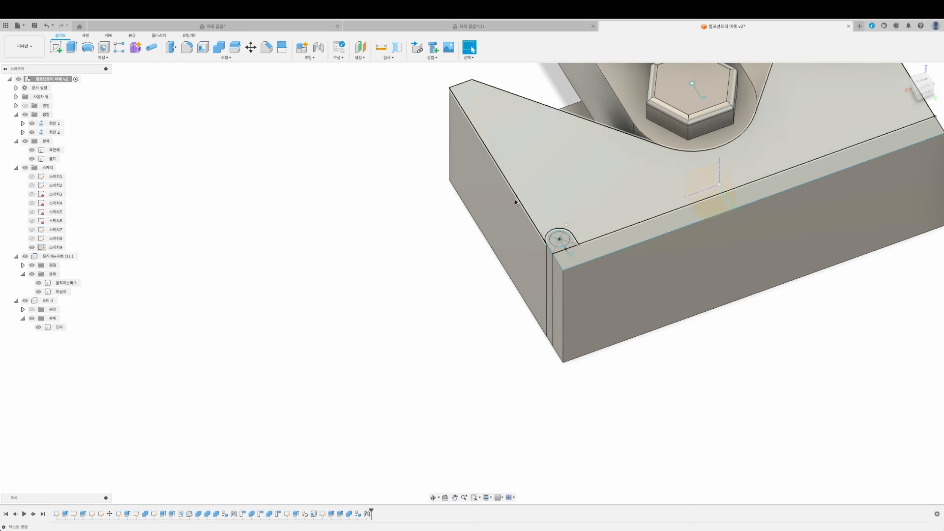
Cut the 도어 body out of the hollowed block with Combine, keeping the tool body.
{"action": "left_click", "coordinate": [219, 47]}
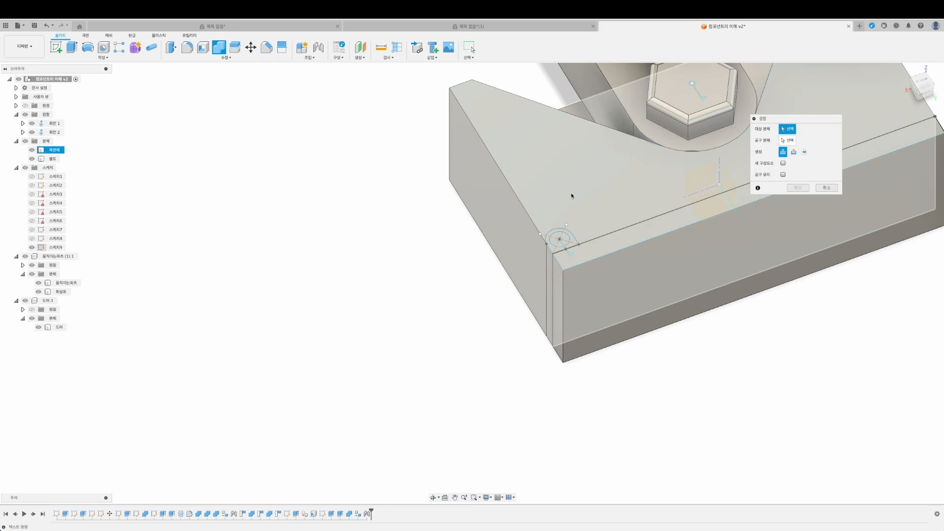
{"action": "left_click", "coordinate": [571, 193]}
{"action": "left_click", "coordinate": [678, 246]}
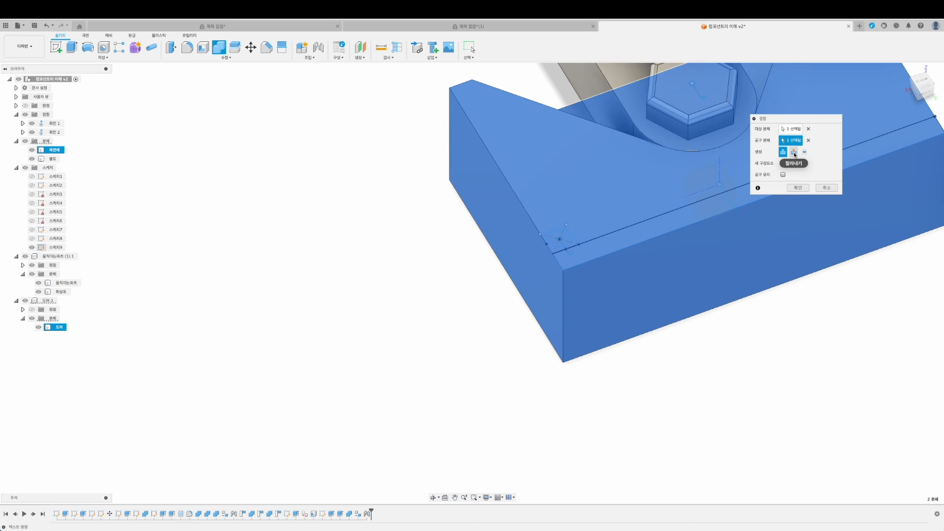
{"action": "left_click", "coordinate": [794, 153]}
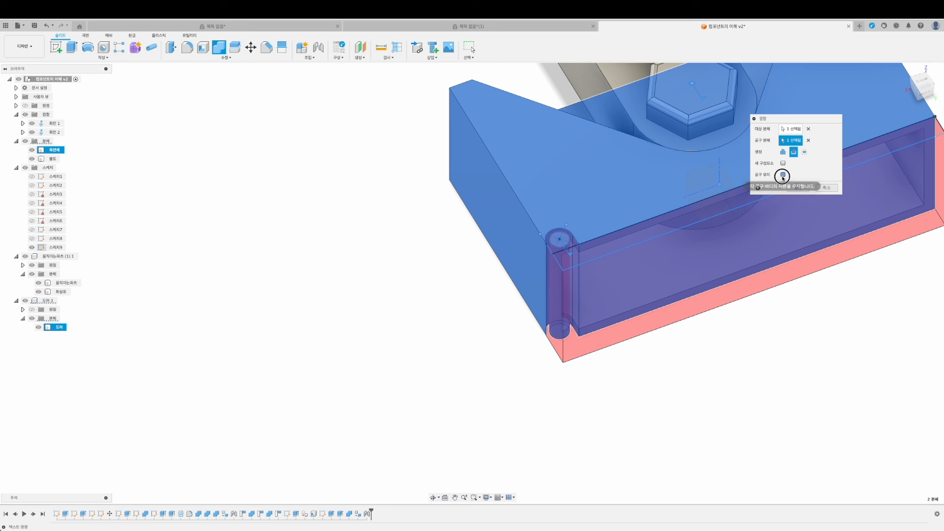
{"action": "left_click", "coordinate": [798, 187]}
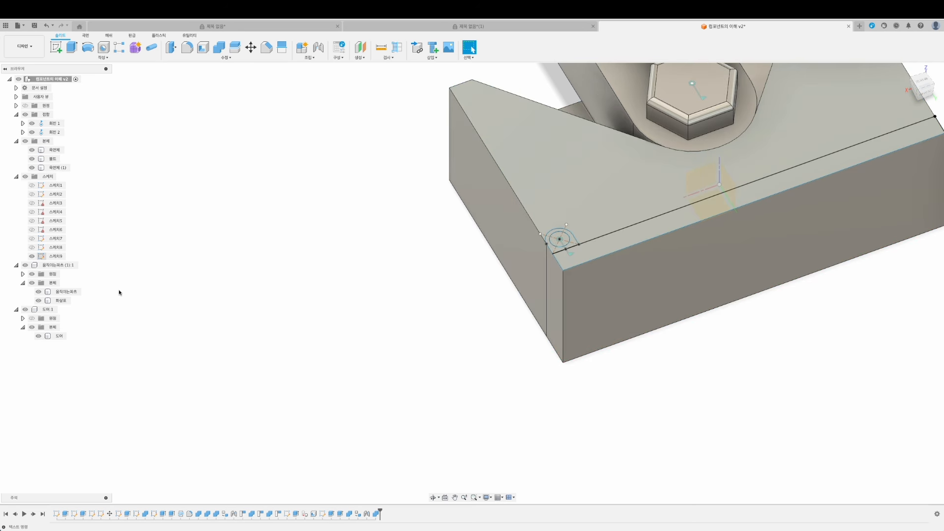
Remove the leftover pin body 육면체 (1) at the hinge corner, hiding the 도어 component meanwhile and showing it again.
{"action": "left_click", "coordinate": [25, 310]}
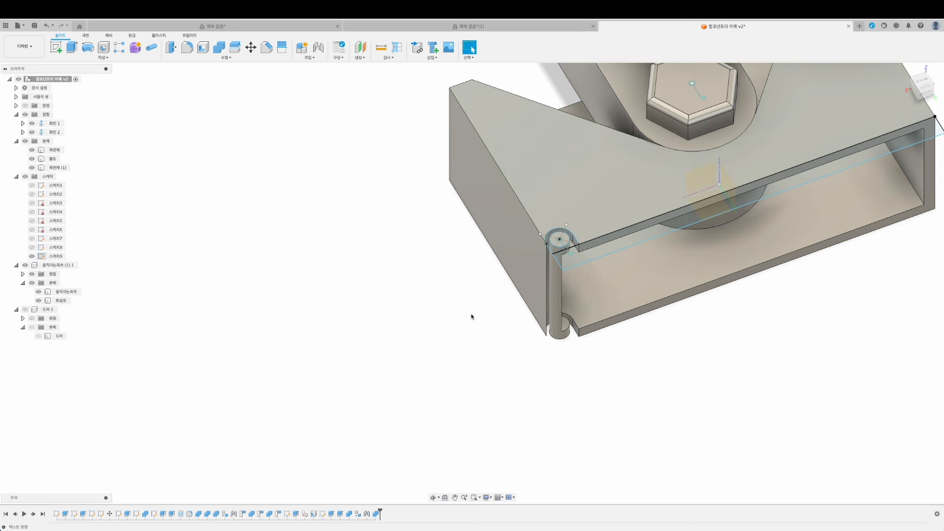
{"action": "scroll", "coordinate": [472, 316], "scroll_direction": "up", "scroll_amount": 3}
{"action": "middle_click_drag", "start_coordinate": [641, 191], "coordinate": [558, 341], "text": "shift"}
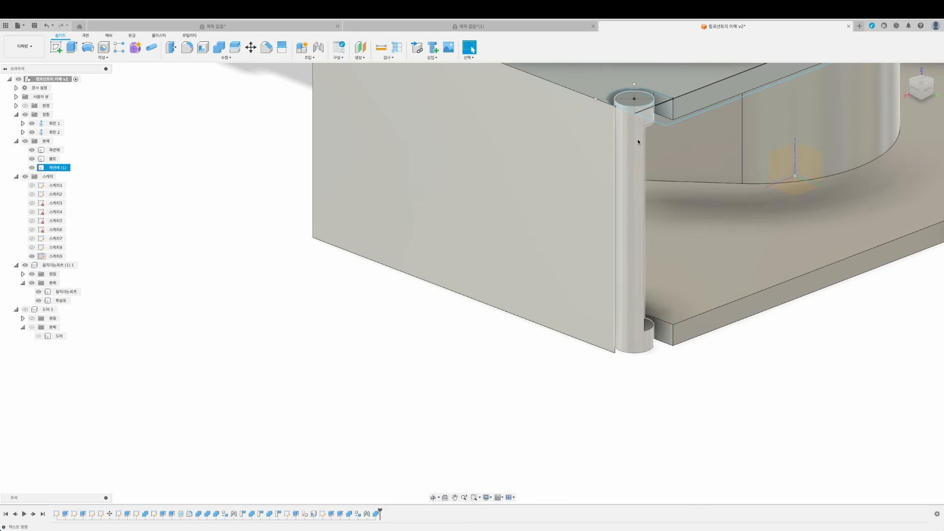
{"action": "middle_click_drag", "start_coordinate": [638, 142], "coordinate": [523, 323], "text": "shift"}
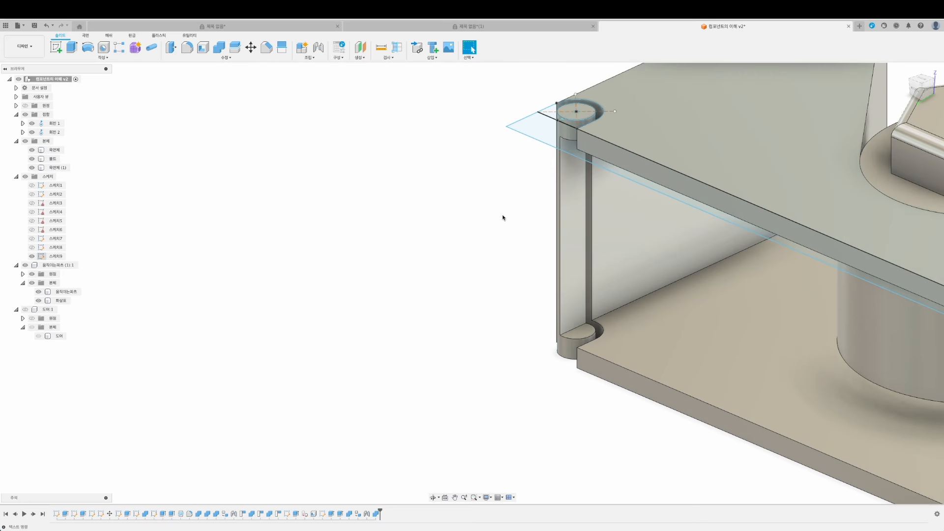
{"action": "right_click", "coordinate": [54, 168]}
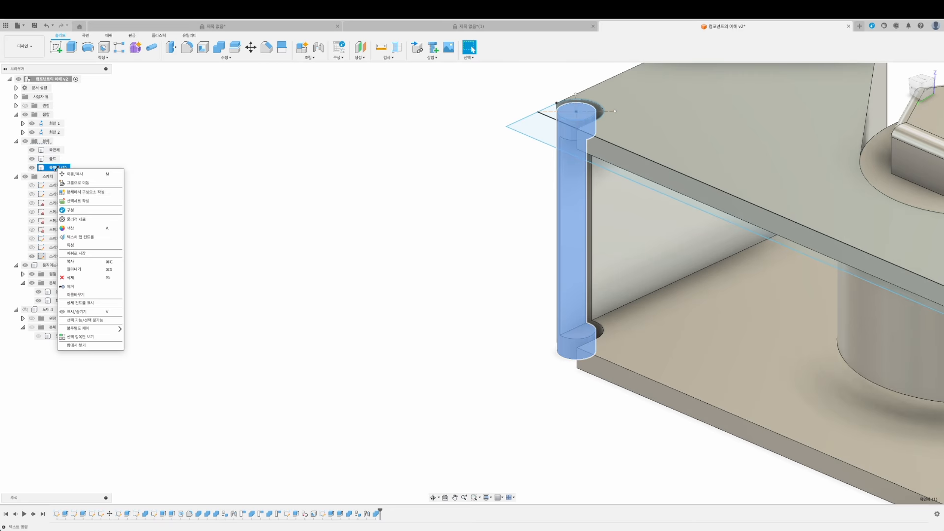
{"action": "left_click", "coordinate": [103, 283]}
{"action": "middle_click_drag", "start_coordinate": [407, 288], "coordinate": [423, 307], "text": "shift"}
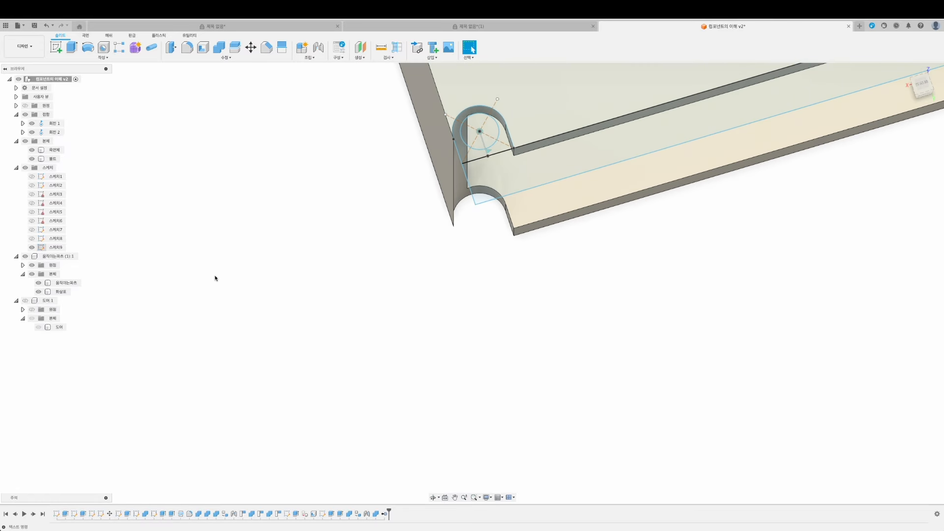
{"action": "left_click", "coordinate": [25, 300]}
{"action": "middle_click_drag", "start_coordinate": [345, 289], "coordinate": [342, 308], "text": "shift"}
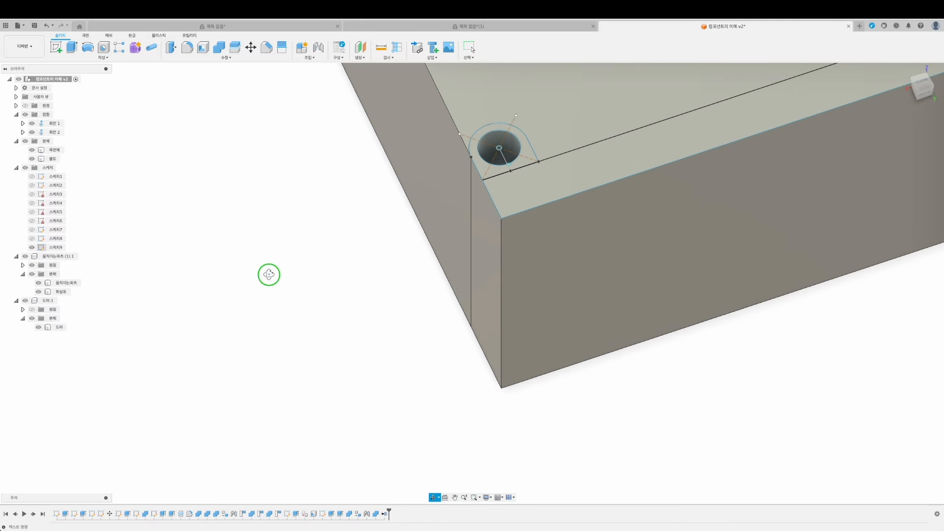
Animate the door's revolute joint again to check the swing around the newly cut hinge recess.
{"action": "scroll", "coordinate": [270, 273], "scroll_direction": "down", "scroll_amount": 5}
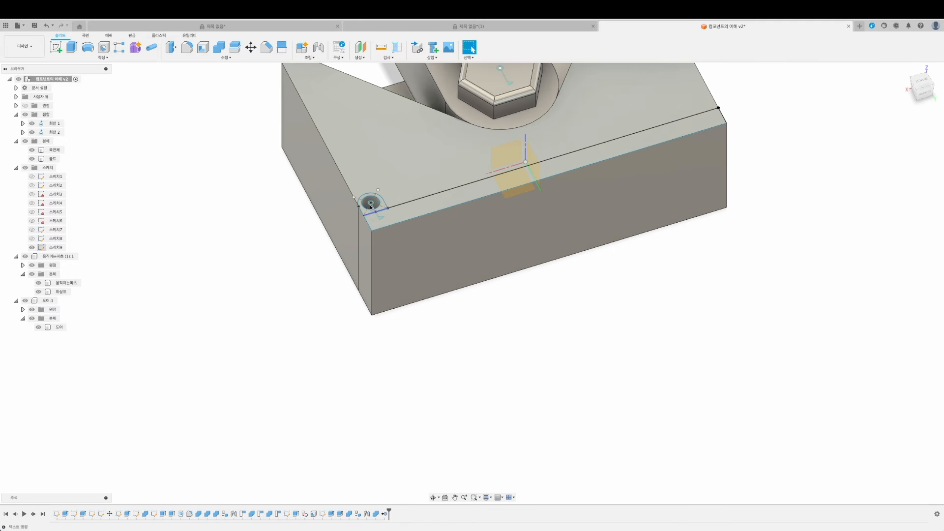
{"action": "middle_click_drag", "start_coordinate": [287, 217], "coordinate": [189, 218], "text": "shift"}
{"action": "right_click", "coordinate": [52, 131]}
{"action": "left_click", "coordinate": [96, 204]}
{"action": "middle_click_drag", "start_coordinate": [286, 286], "coordinate": [325, 268], "text": "shift"}
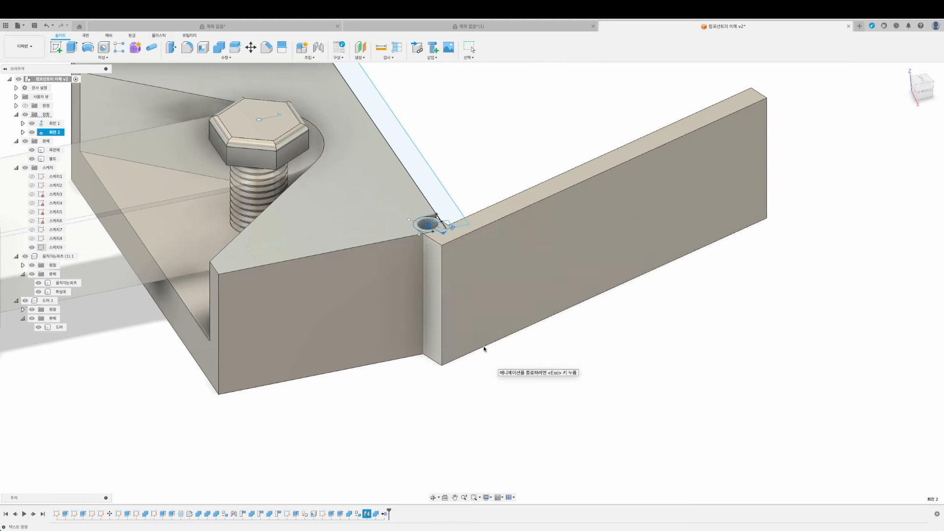
{"action": "middle_click_drag", "start_coordinate": [425, 252], "coordinate": [291, 164], "text": "shift"}
Drive the door's revolute joint 회전 2 to -90 degrees so the door stands fully open.
{"action": "right_click", "coordinate": [58, 133]}
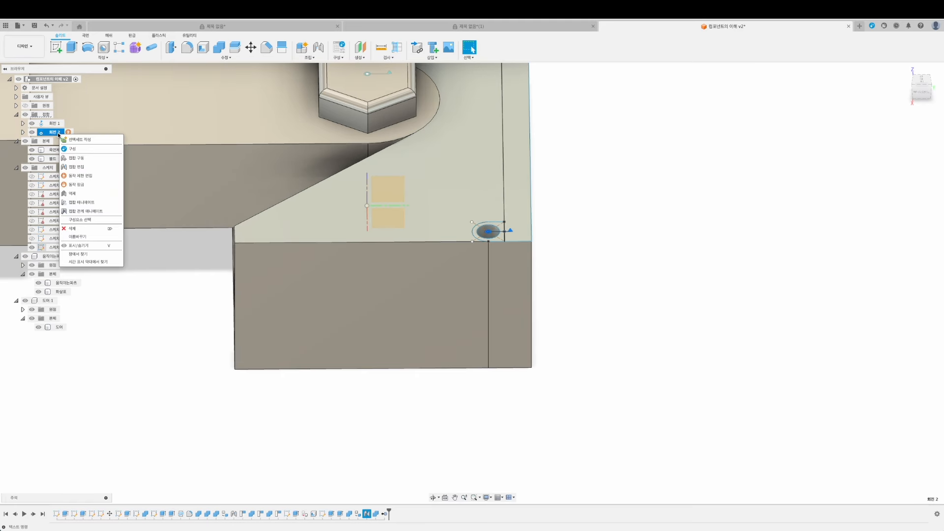
{"action": "left_click", "coordinate": [85, 160]}
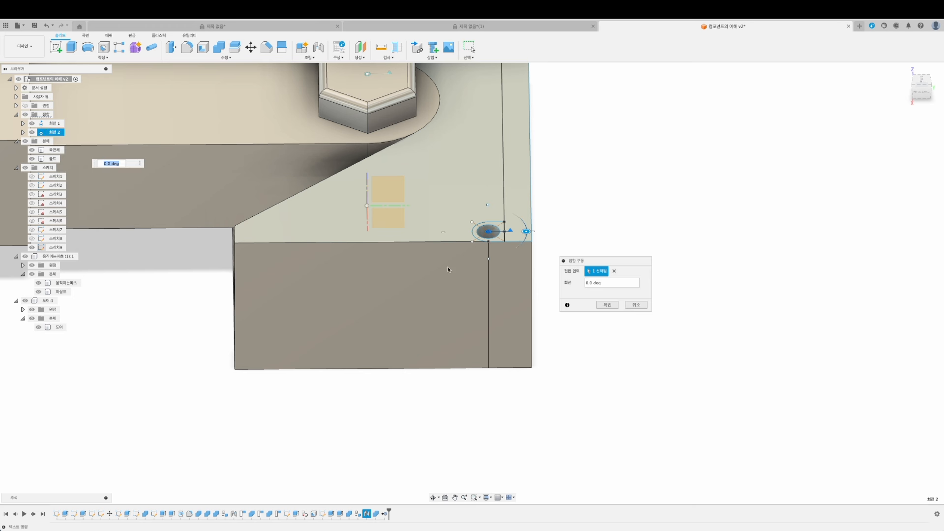
{"action": "middle_click_drag", "start_coordinate": [599, 215], "coordinate": [581, 223], "text": "shift"}
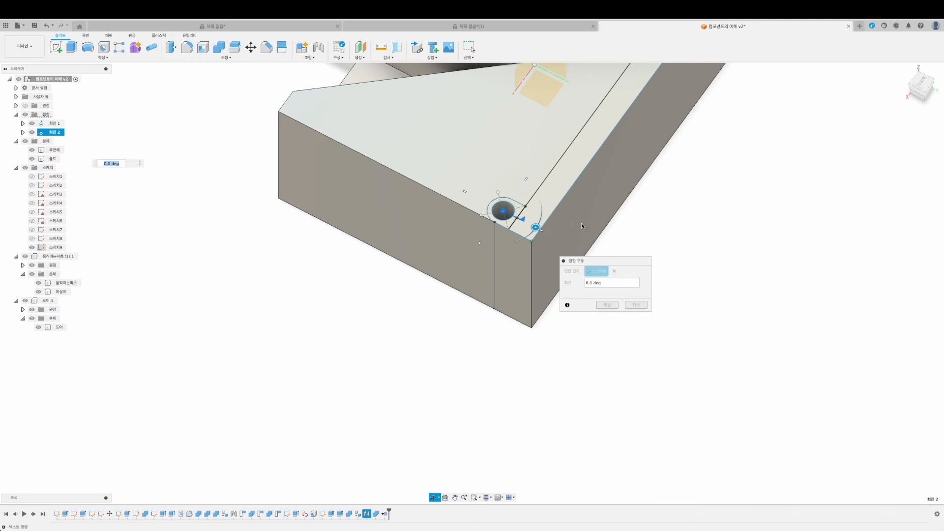
{"action": "left_click_drag", "start_coordinate": [540, 227], "coordinate": [484, 239]}
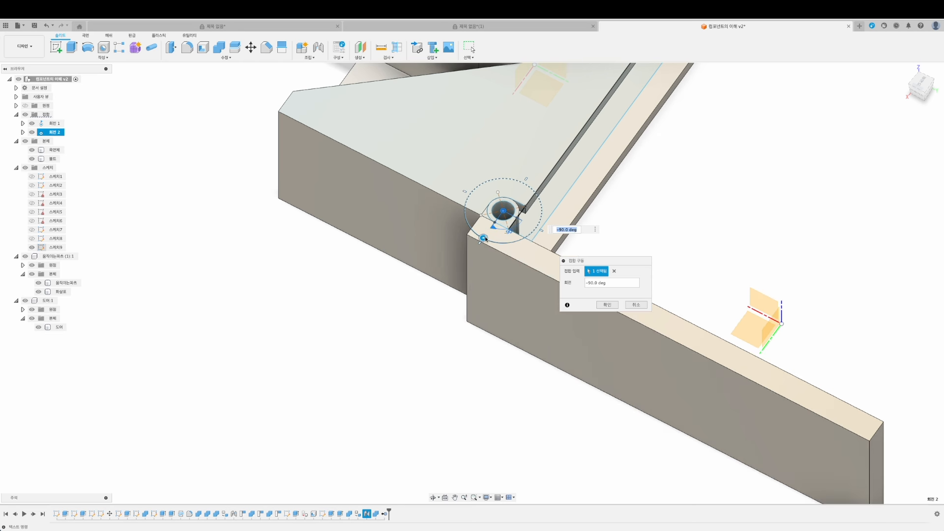
{"action": "left_click", "coordinate": [607, 305]}
Capture the door's open position and cut the 도어 body out of the hollowed block with Combine, keeping the tool body.
{"action": "middle_click_drag", "start_coordinate": [449, 317], "coordinate": [392, 234], "text": "shift"}
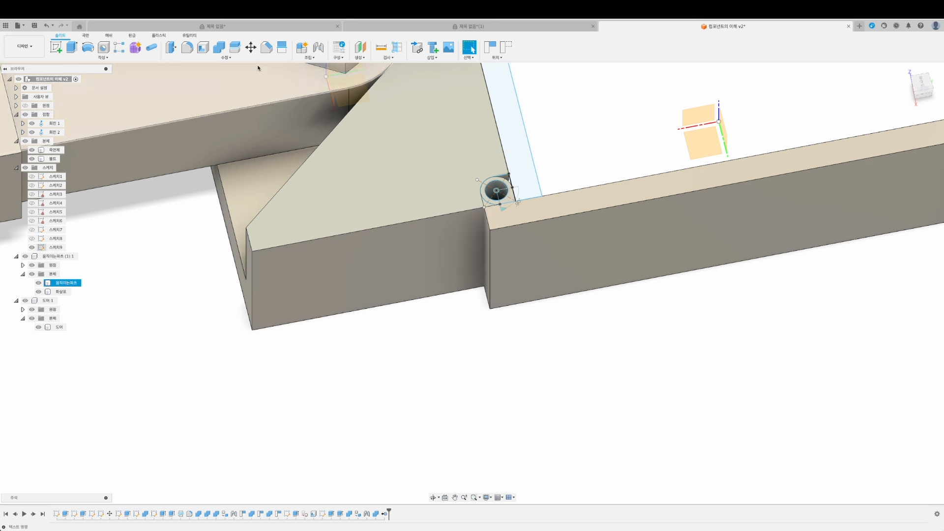
{"action": "left_click", "coordinate": [219, 47]}
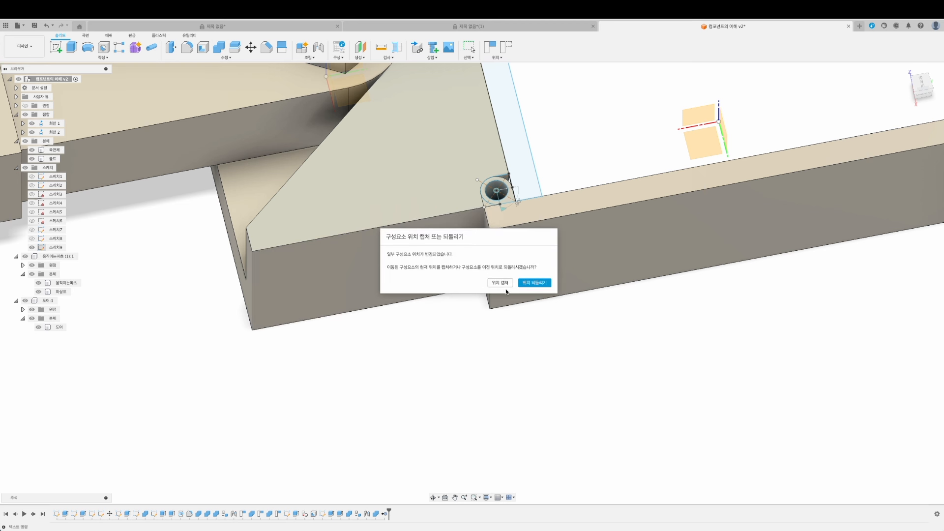
{"action": "left_click", "coordinate": [500, 283]}
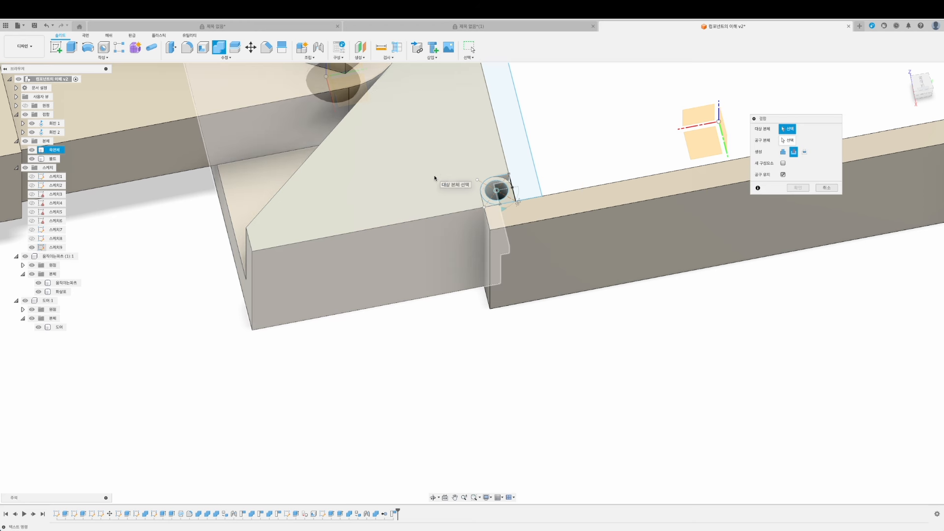
{"action": "left_click", "coordinate": [437, 169]}
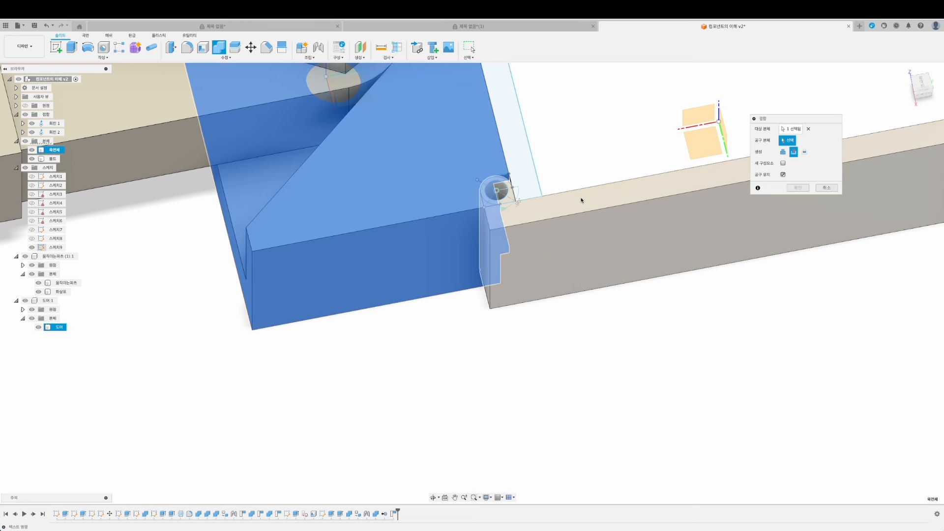
{"action": "left_click", "coordinate": [585, 199]}
{"action": "left_click", "coordinate": [798, 187]}
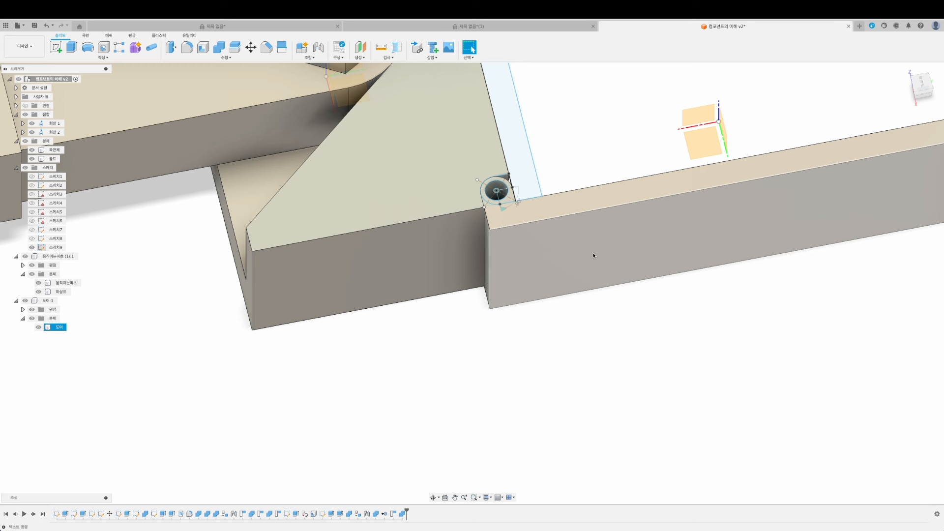
Hide the 도어 component to examine the recess cut into the block's hinge corner, and show it again.
{"action": "mouse_move", "coordinate": [323, 305]}
{"action": "middle_mouse_down", "text": "shift"}
{"action": "mouse_move", "coordinate": [363, 341]}
{"action": "mouse_move", "coordinate": [330, 297]}
{"action": "middle_mouse_up", "text": "shift"}
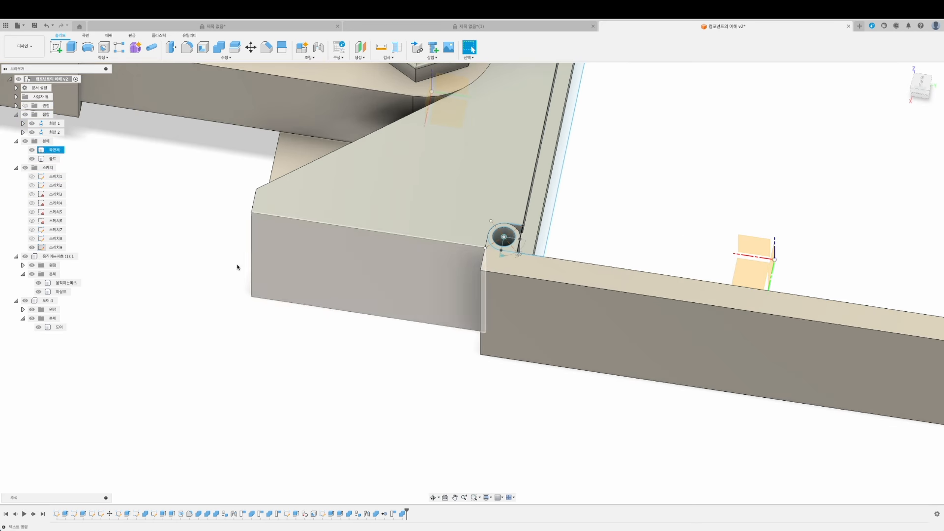
{"action": "left_click", "coordinate": [25, 301]}
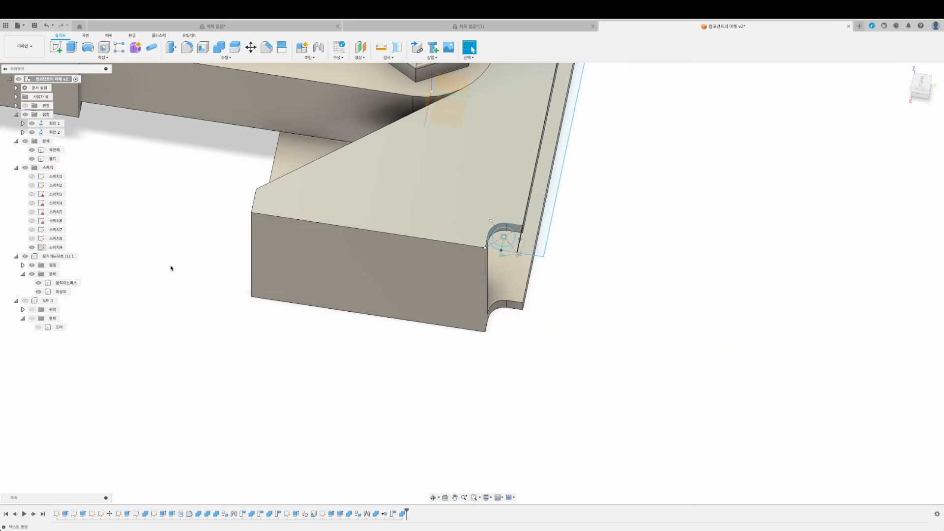
{"action": "middle_click_drag", "start_coordinate": [518, 346], "coordinate": [507, 307], "text": "shift"}
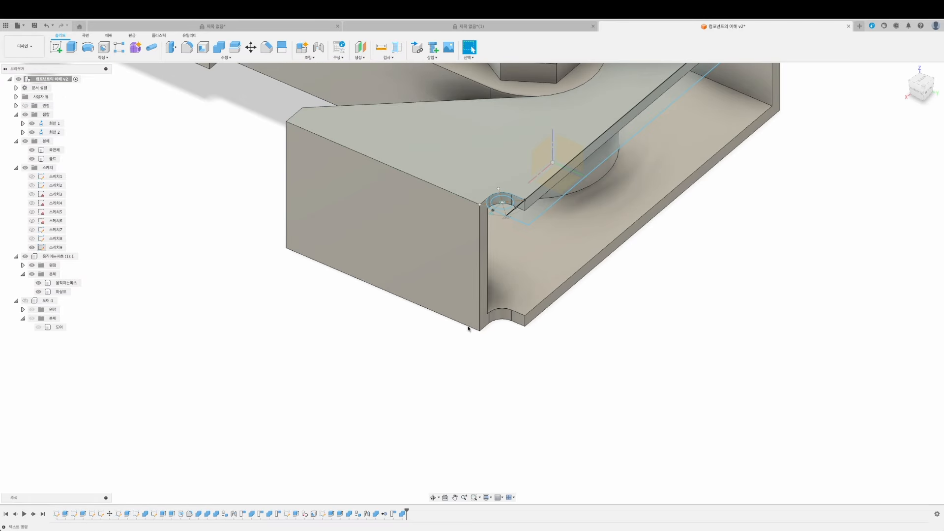
{"action": "middle_click_drag", "start_coordinate": [469, 329], "coordinate": [482, 256], "text": "shift"}
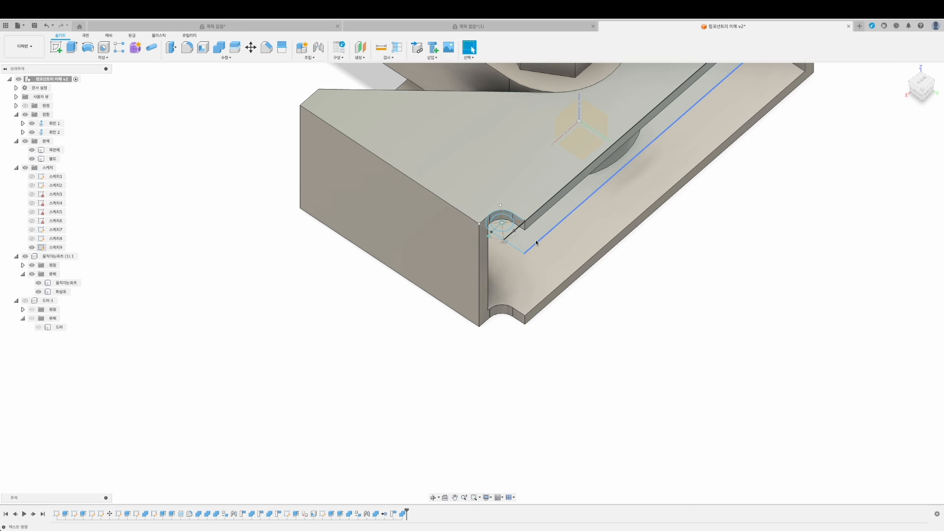
{"action": "left_click", "coordinate": [28, 303]}
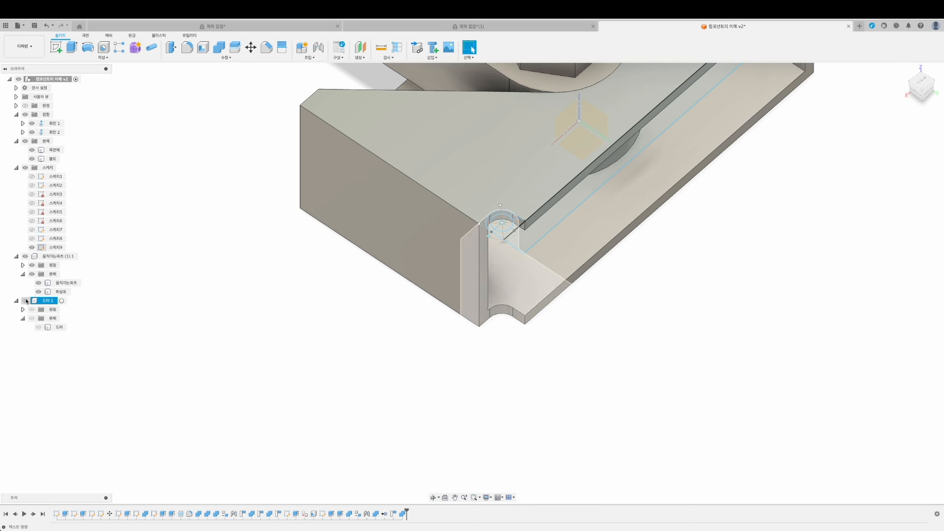
{"action": "left_click", "coordinate": [25, 300]}
Sketch lines on the block's top face that close off the open sides of the hinge recess, reverting the moved components first.
{"action": "middle_click_drag", "start_coordinate": [284, 327], "coordinate": [280, 331], "text": "shift"}
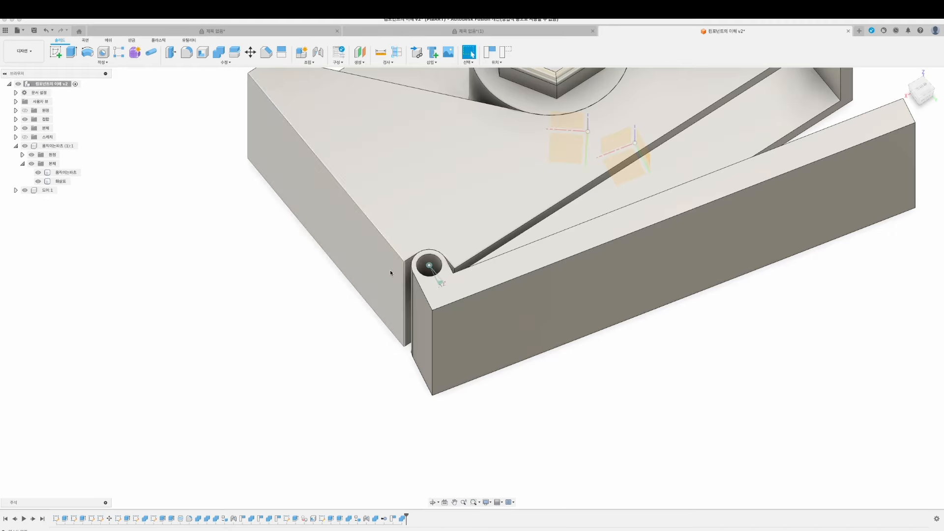
{"action": "middle_click_drag", "start_coordinate": [378, 304], "coordinate": [423, 201], "text": "shift"}
{"action": "middle_click_drag", "start_coordinate": [516, 344], "coordinate": [572, 375], "text": "shift"}
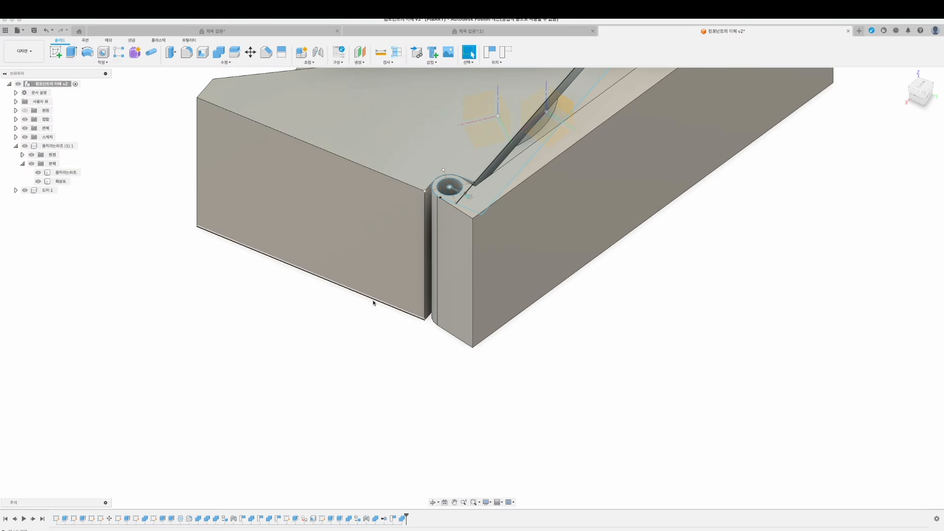
{"action": "scroll", "coordinate": [462, 192], "scroll_direction": "down", "scroll_amount": 3}
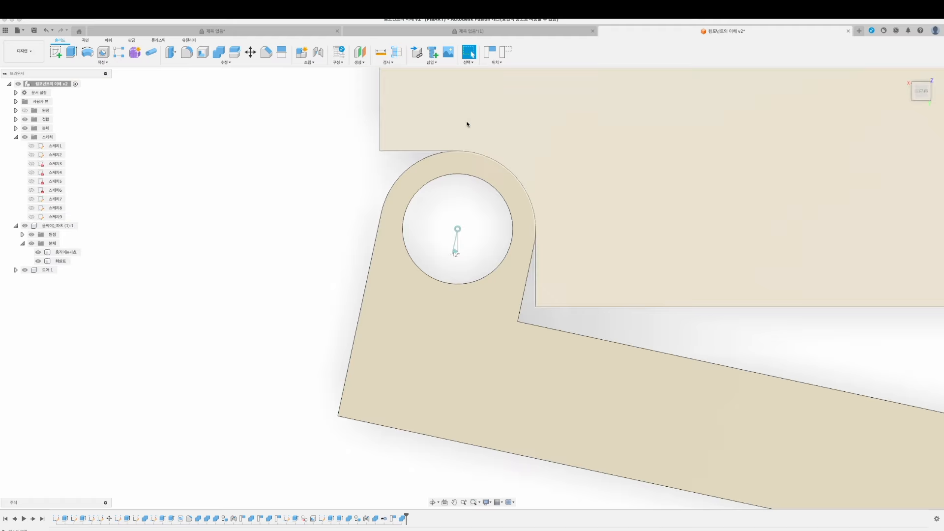
{"action": "right_click", "coordinate": [468, 123]}
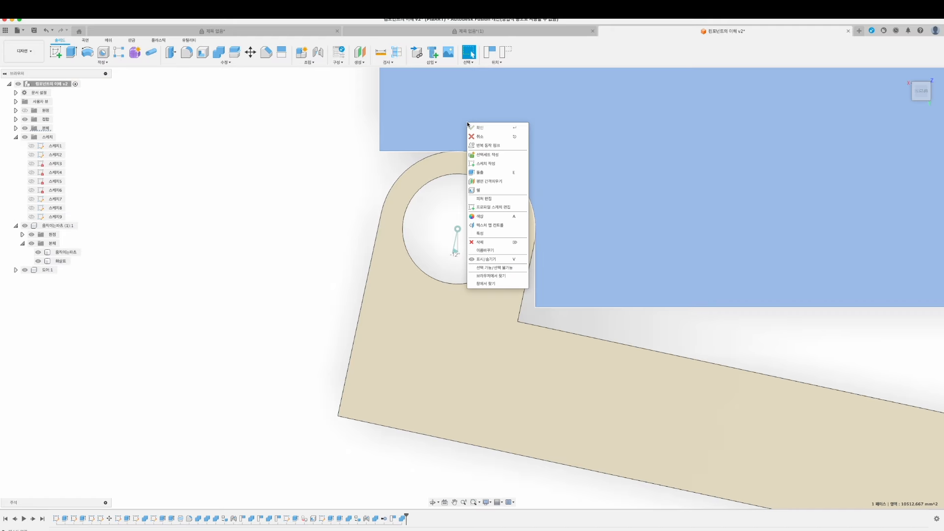
{"action": "left_click", "coordinate": [488, 164]}
{"action": "left_click", "coordinate": [521, 294]}
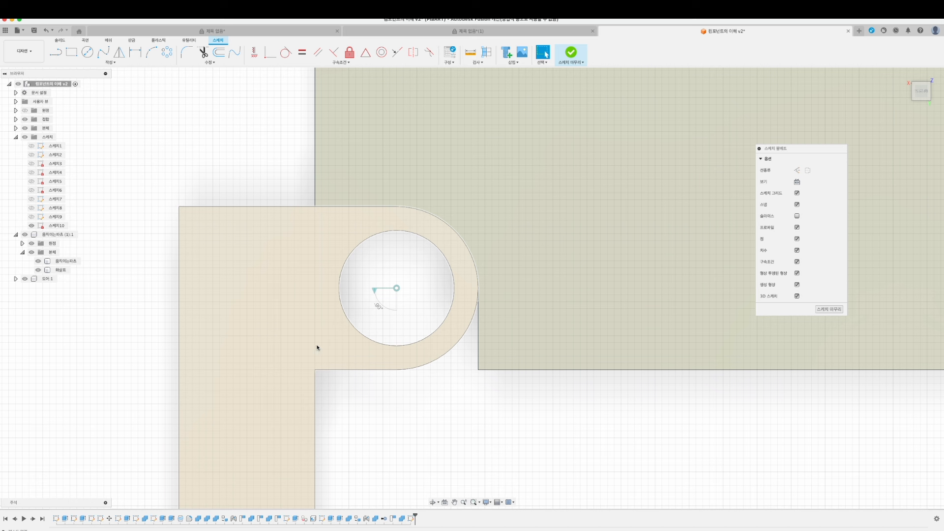
{"action": "left_click", "coordinate": [55, 52]}
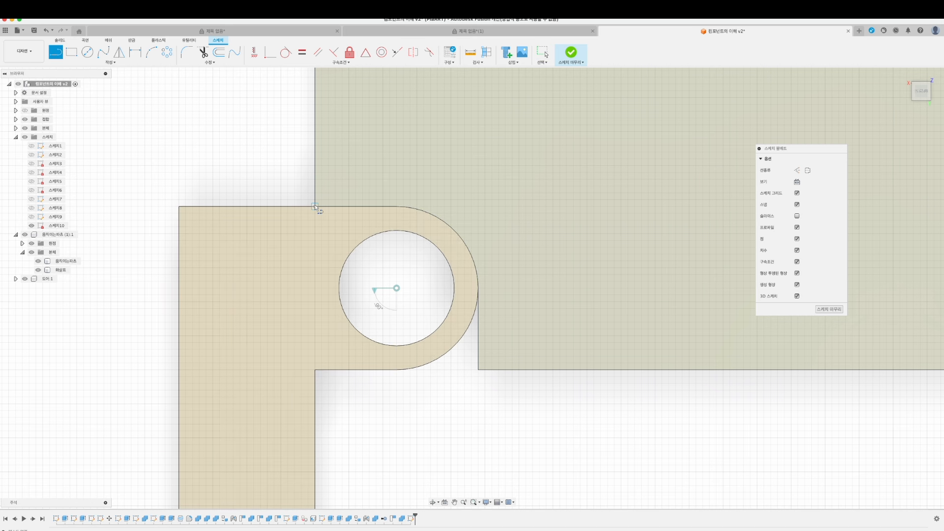
{"action": "left_click", "coordinate": [315, 206]}
{"action": "left_click", "coordinate": [315, 370]}
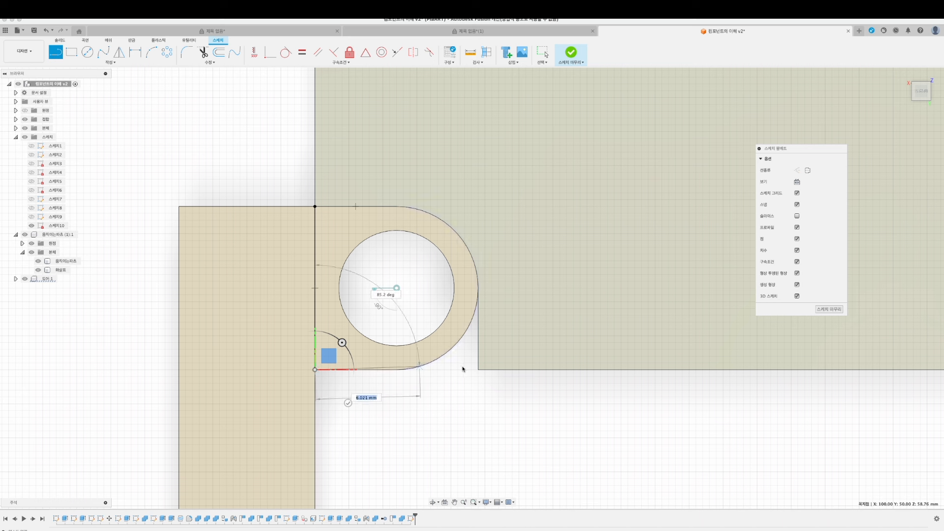
{"action": "left_click", "coordinate": [479, 370]}
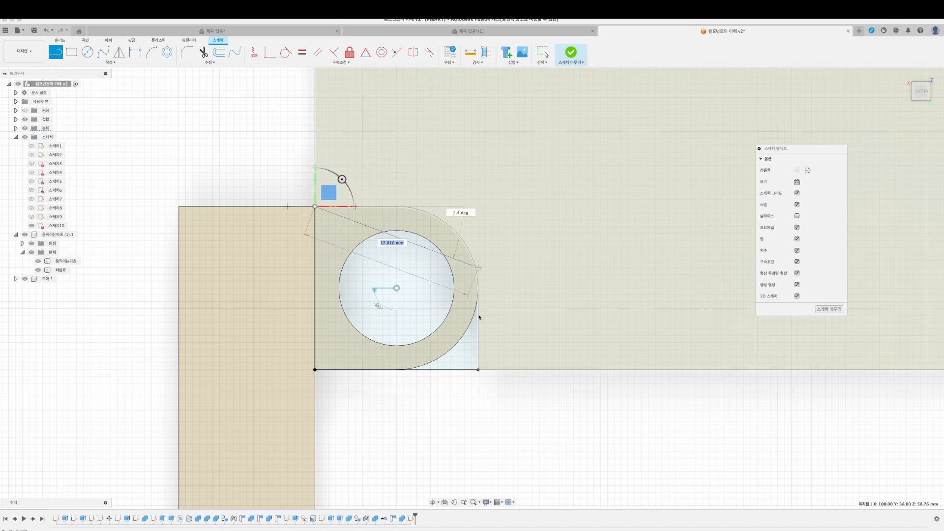
{"action": "left_click", "coordinate": [479, 207]}
Hide the 도어 component and set up a two-direction Extrude of the closed profile at the hinge recess.
{"action": "mouse_move", "coordinate": [477, 370]}
{"action": "middle_mouse_down", "text": "shift"}
{"action": "mouse_move", "coordinate": [562, 278]}
{"action": "mouse_move", "coordinate": [506, 421]}
{"action": "mouse_move", "coordinate": [512, 244]}
{"action": "middle_mouse_up", "text": "shift"}
{"action": "left_click", "coordinate": [496, 301]}
{"action": "mouse_move", "coordinate": [590, 363]}
{"action": "middle_mouse_down", "text": "shift"}
{"action": "mouse_move", "coordinate": [398, 322]}
{"action": "mouse_move", "coordinate": [364, 358]}
{"action": "mouse_move", "coordinate": [398, 331]}
{"action": "mouse_move", "coordinate": [391, 336]}
{"action": "middle_mouse_up", "text": "shift"}
{"action": "left_click", "coordinate": [27, 279]}
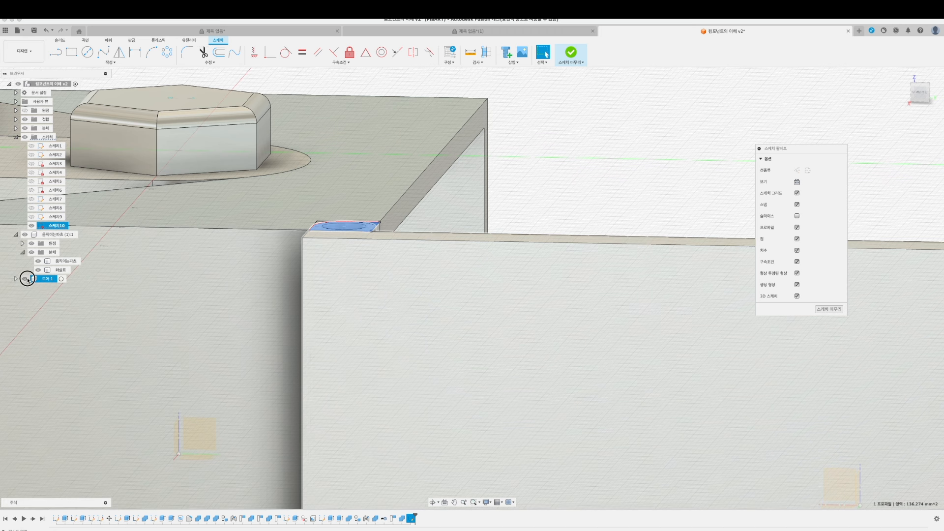
{"action": "key", "text": "e"}
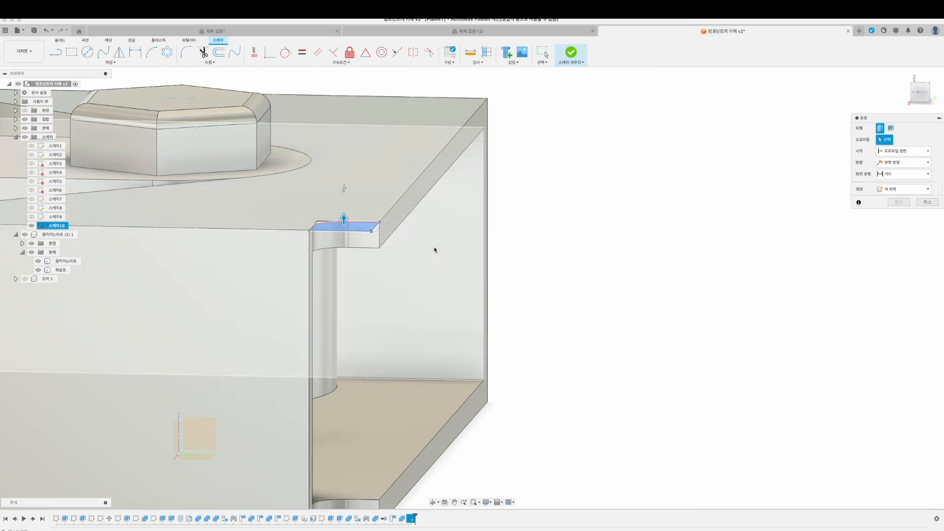
{"action": "left_click", "coordinate": [902, 164]}
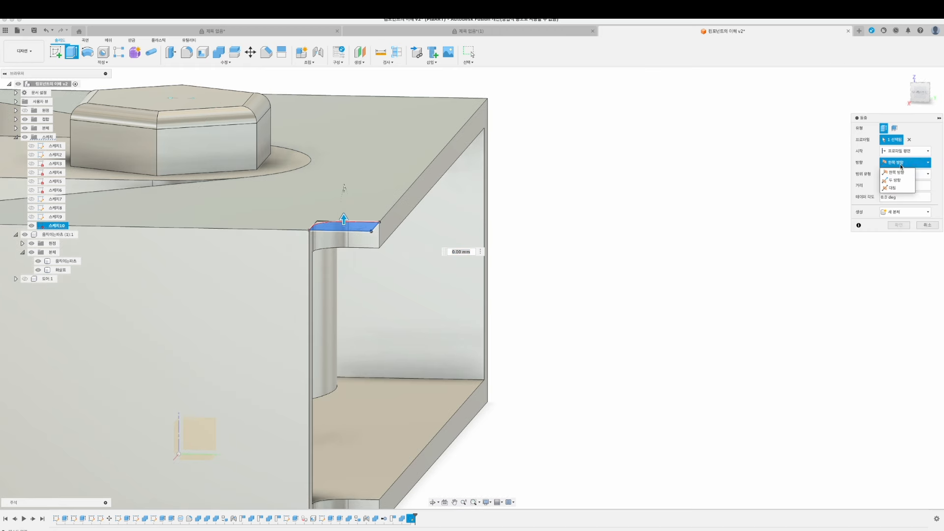
{"action": "left_click", "coordinate": [894, 180]}
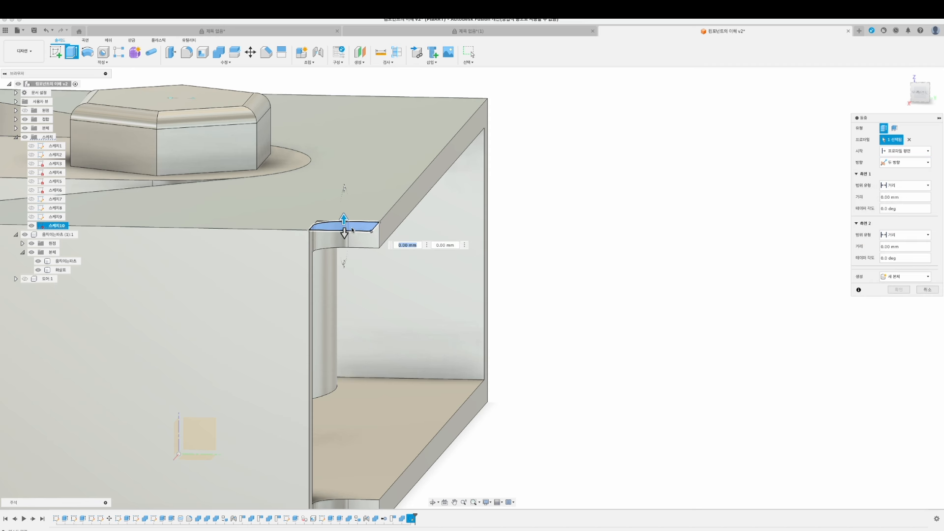
Extrude the hinge profile as a new body, with side 1 at about -19 mm and side 2 at about 41 mm.
{"action": "left_click_drag", "start_coordinate": [345, 247], "coordinate": [344, 339]}
{"action": "middle_click_drag", "start_coordinate": [565, 365], "coordinate": [492, 246], "text": "shift"}
{"action": "middle_click_drag", "start_coordinate": [491, 246], "coordinate": [565, 123]}
{"action": "left_click", "coordinate": [916, 94]}
{"action": "middle_click_drag", "start_coordinate": [645, 123], "coordinate": [662, 275]}
{"action": "scroll", "coordinate": [662, 276], "scroll_direction": "up", "scroll_amount": 1}
{"action": "left_click_drag", "start_coordinate": [563, 208], "coordinate": [563, 195]}
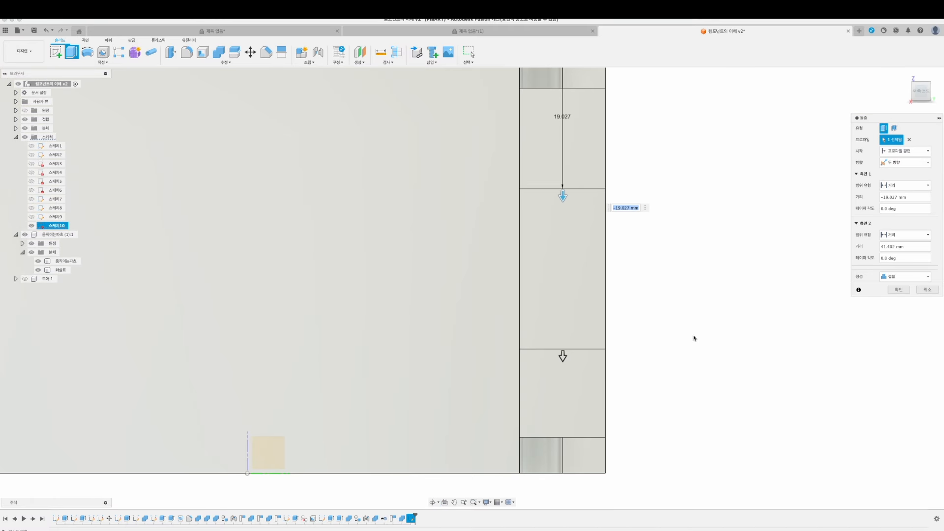
{"action": "left_click", "coordinate": [917, 282]}
{"action": "left_click", "coordinate": [898, 311]}
{"action": "left_click", "coordinate": [899, 290]}
Cut the newly extruded hinge block out of the 도어 body's knuckle with Combine, keeping the tool body.
{"action": "scroll", "coordinate": [719, 318], "scroll_direction": "up", "scroll_amount": 2}
{"action": "middle_click_drag", "start_coordinate": [718, 318], "coordinate": [326, 320], "text": "shift"}
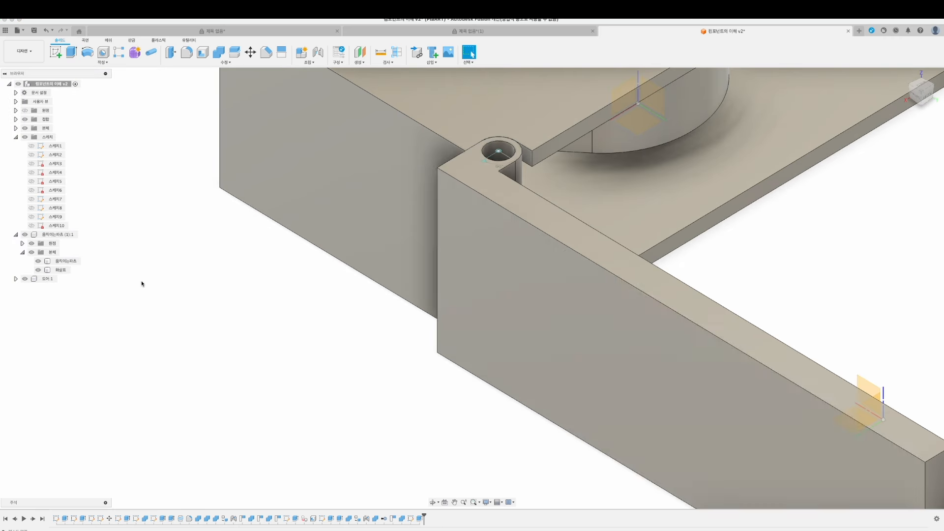
{"action": "middle_click_drag", "start_coordinate": [143, 283], "coordinate": [389, 319], "text": "shift"}
{"action": "scroll", "coordinate": [388, 318], "scroll_direction": "up", "scroll_amount": 5}
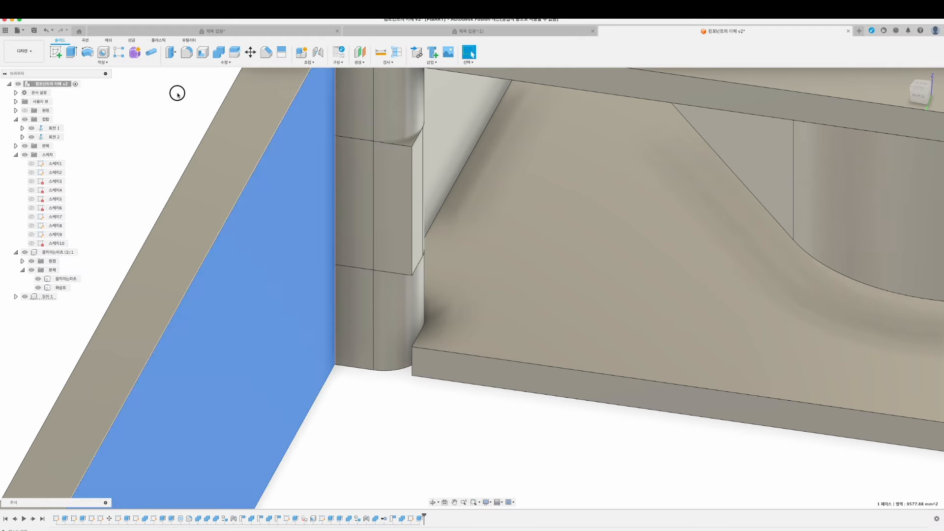
{"action": "left_click", "coordinate": [220, 53]}
{"action": "left_click", "coordinate": [366, 99]}
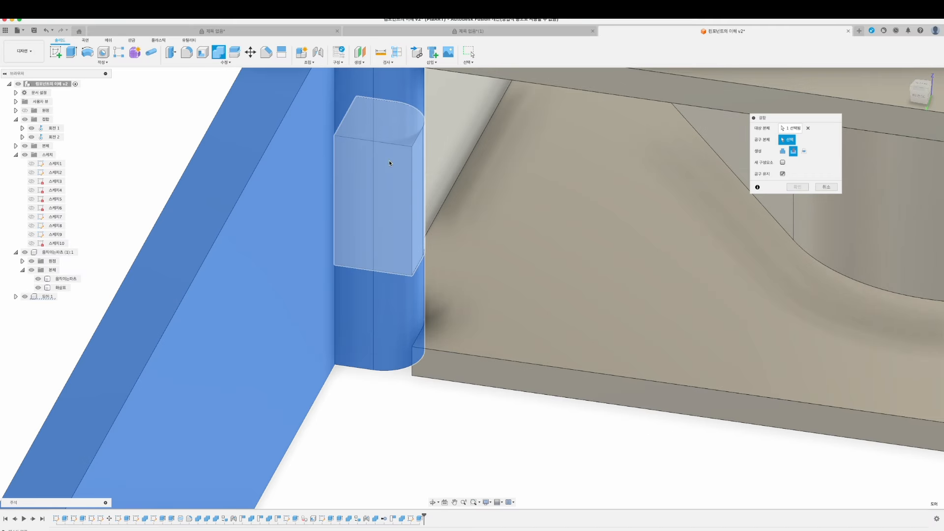
{"action": "left_click", "coordinate": [389, 161]}
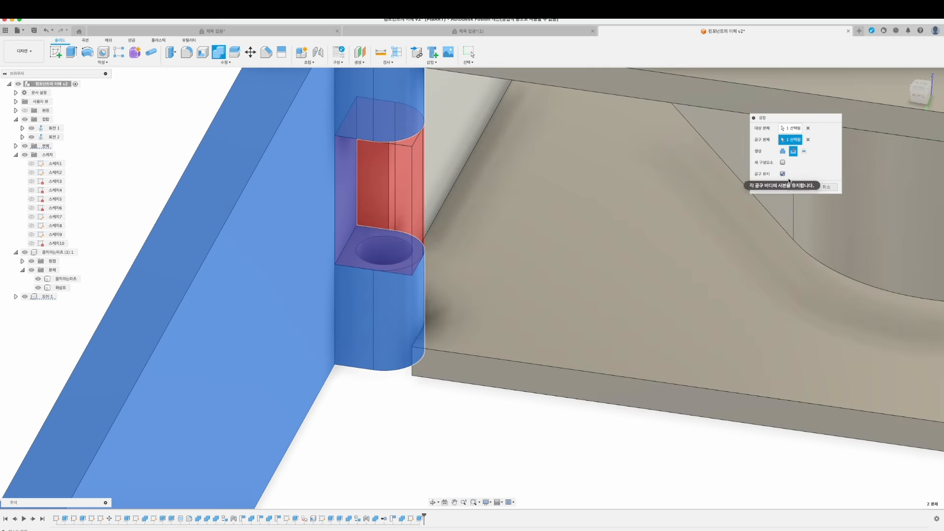
{"action": "left_click", "coordinate": [795, 186]}
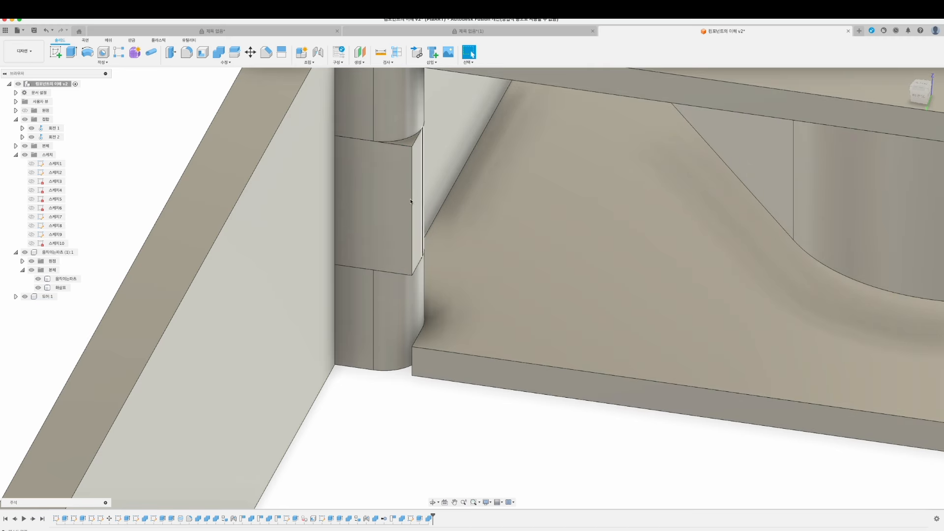
Hide 본체9 to examine the gap between the door's two hinge knuckles, and show it again.
{"action": "key", "text": "F6"}
{"action": "left_click", "coordinate": [16, 146]}
{"action": "middle_click_drag", "start_coordinate": [435, 365], "coordinate": [437, 381], "text": "shift"}
{"action": "middle_click_drag", "start_coordinate": [562, 248], "coordinate": [474, 350], "text": "shift"}
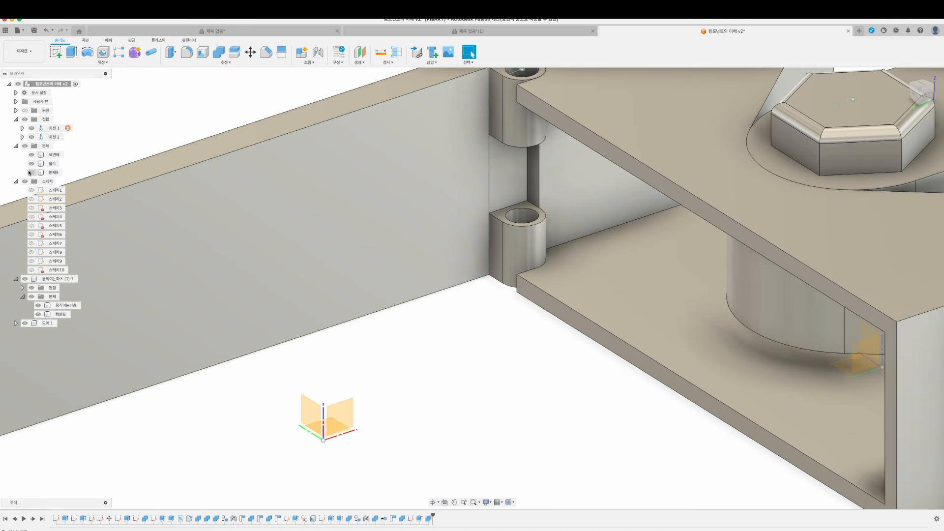
{"action": "left_click", "coordinate": [32, 172]}
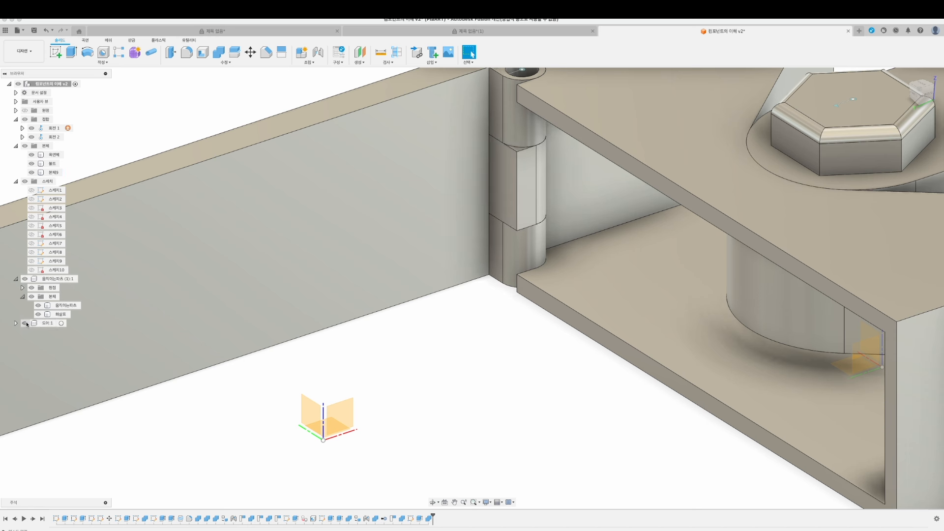
Hide the 도어 component and show 스케치9 with its hinge circles at the block's recess.
{"action": "left_click", "coordinate": [25, 323]}
{"action": "middle_click_drag", "start_coordinate": [386, 227], "coordinate": [251, 291], "text": "shift"}
{"action": "left_click", "coordinate": [32, 261]}
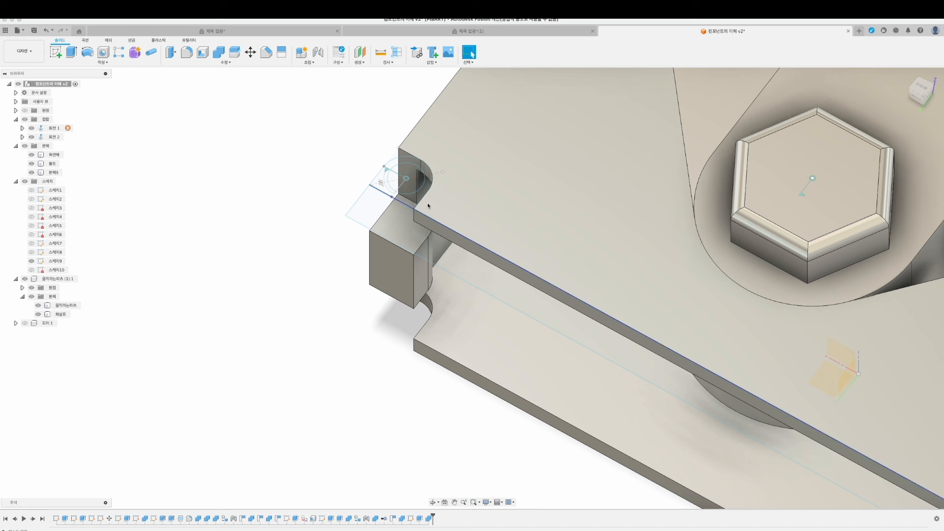
Extrude the inner hinge circle of 스케치9 down through the hinge block to cut the pin hole.
{"action": "left_click", "coordinate": [419, 186]}
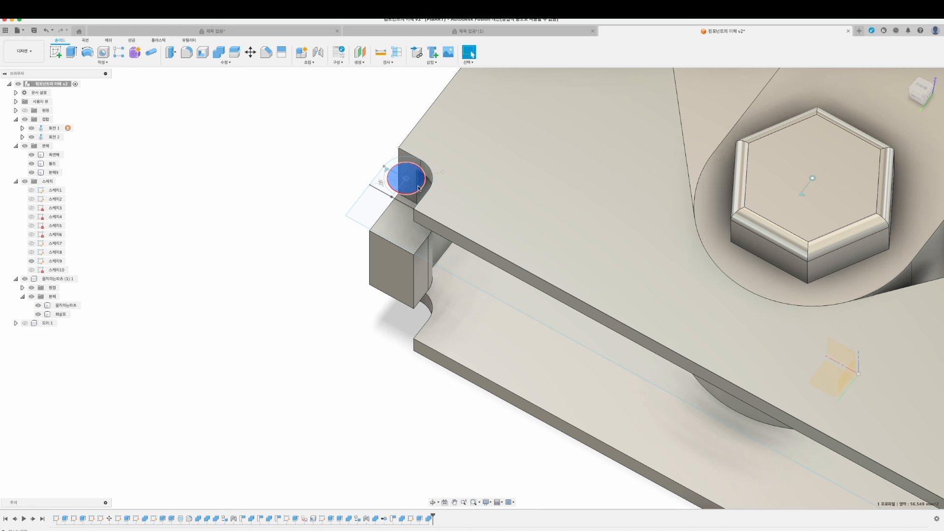
{"action": "key", "text": "e"}
{"action": "left_click_drag", "start_coordinate": [406, 175], "coordinate": [406, 332]}
{"action": "left_click", "coordinate": [900, 236]}
{"action": "middle_click_drag", "start_coordinate": [346, 325], "coordinate": [378, 290], "text": "shift"}
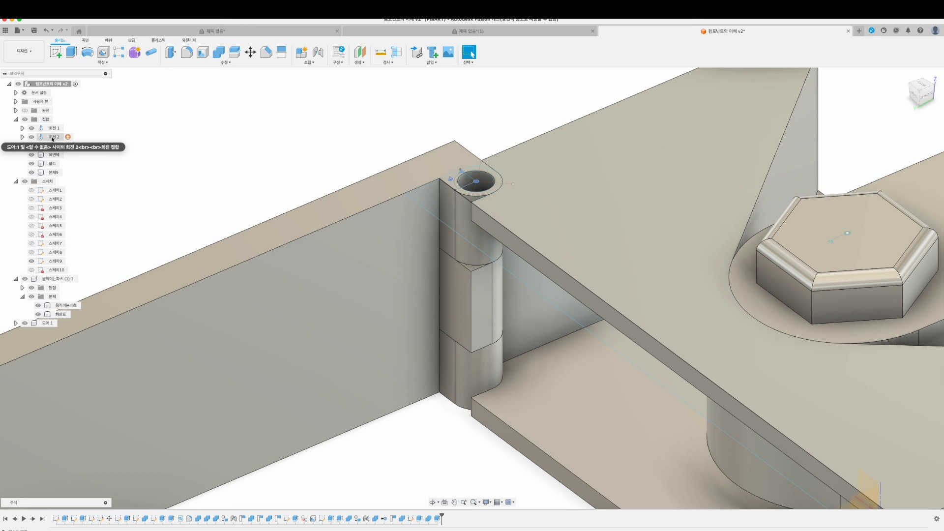
Drive the 회전 2 joint to about -33 deg and display hidden edges to examine the hinge knuckles.
{"action": "right_click", "coordinate": [53, 140]}
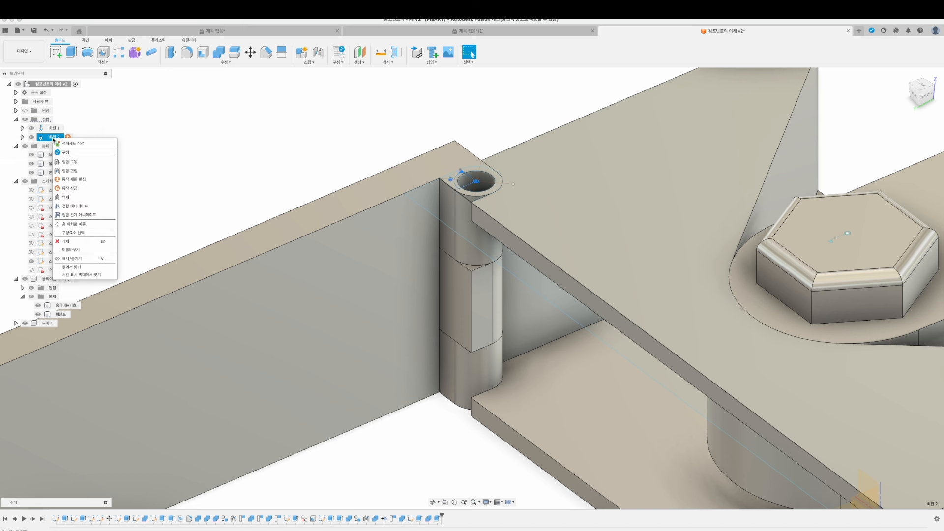
{"action": "left_click", "coordinate": [72, 162]}
{"action": "mouse_move", "coordinate": [457, 166]}
{"action": "left_mouse_down"}
{"action": "mouse_move", "coordinate": [441, 175]}
{"action": "mouse_move", "coordinate": [449, 183]}
{"action": "left_mouse_up"}
{"action": "middle_click_drag", "start_coordinate": [344, 257], "coordinate": [370, 215], "text": "shift"}
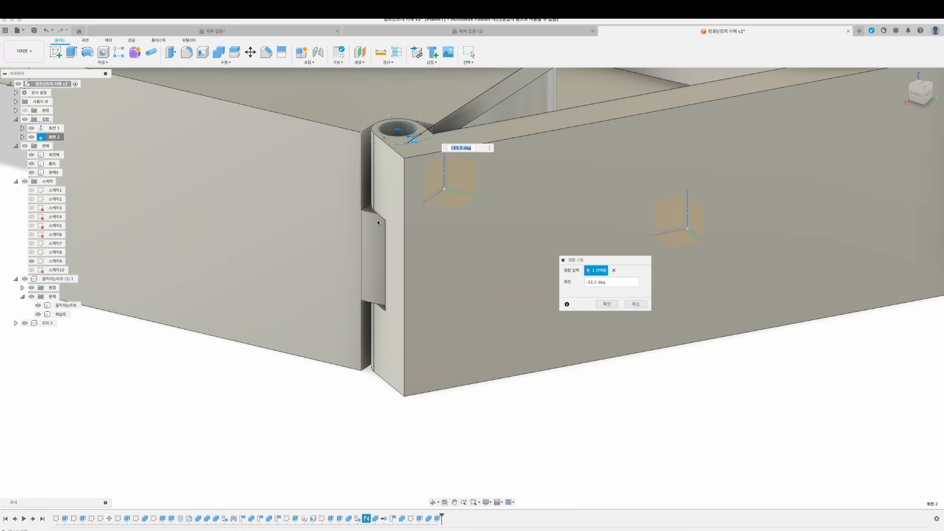
{"action": "key", "text": "super+5"}
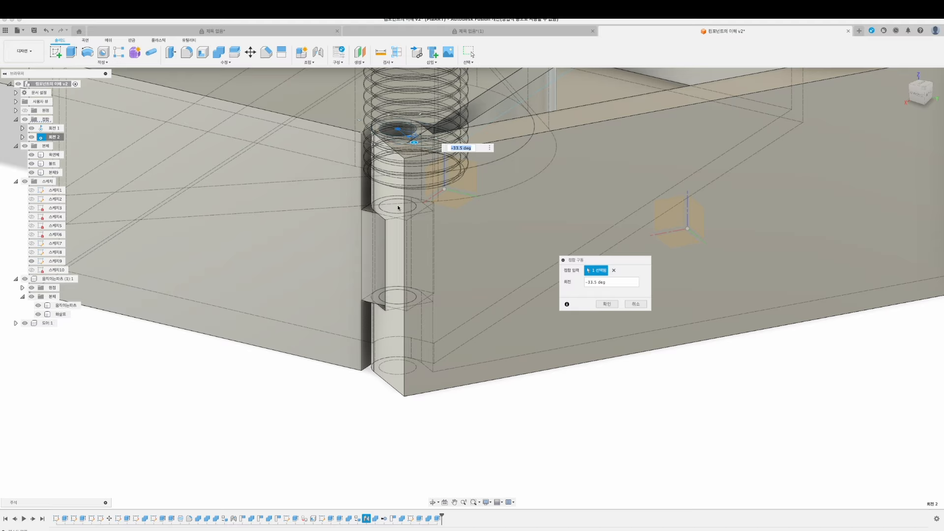
{"action": "middle_click_drag", "start_coordinate": [394, 283], "coordinate": [330, 280], "text": "shift"}
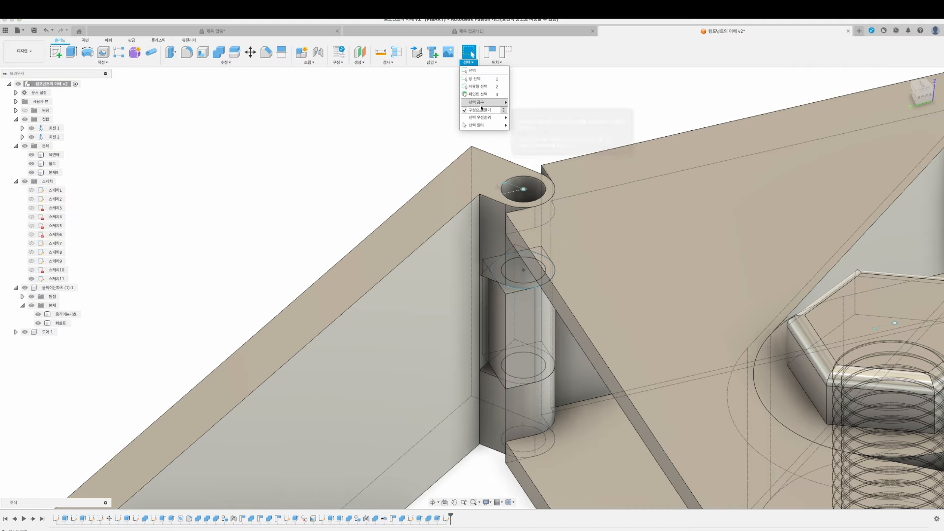
Toggle component dragging and examine how 본체9 sits between the door's hinge knuckles.
{"action": "left_click", "coordinate": [482, 102]}
{"action": "left_click_drag", "start_coordinate": [463, 352], "coordinate": [390, 312]}
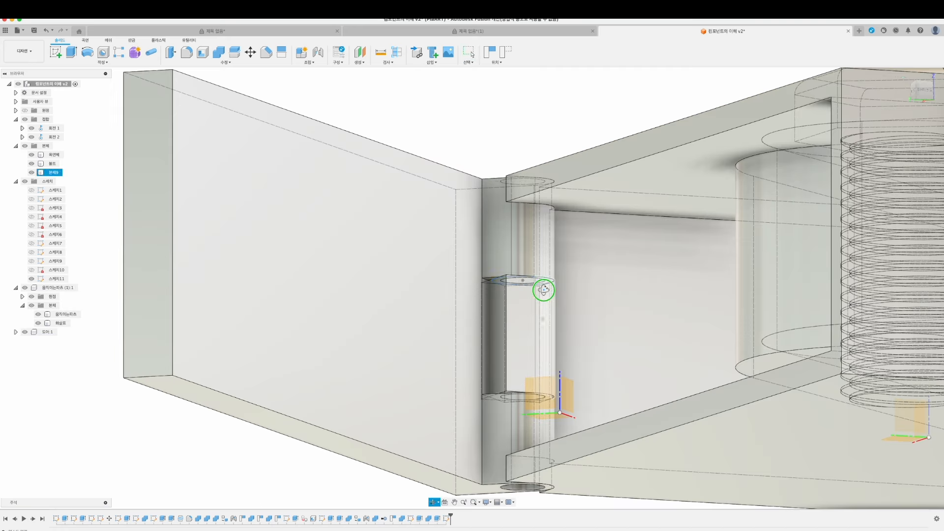
{"action": "middle_click_drag", "start_coordinate": [447, 253], "coordinate": [420, 164], "text": "shift"}
{"action": "key", "text": "Escape"}
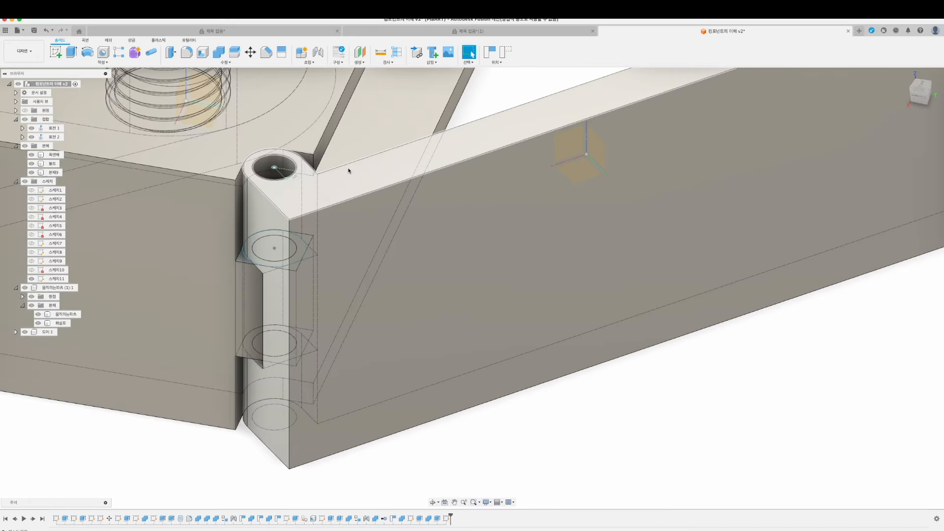
Join the 육면체 body to 본체9 with Combine, without keeping the tool body.
{"action": "middle_click_drag", "start_coordinate": [313, 189], "coordinate": [348, 183], "text": "shift"}
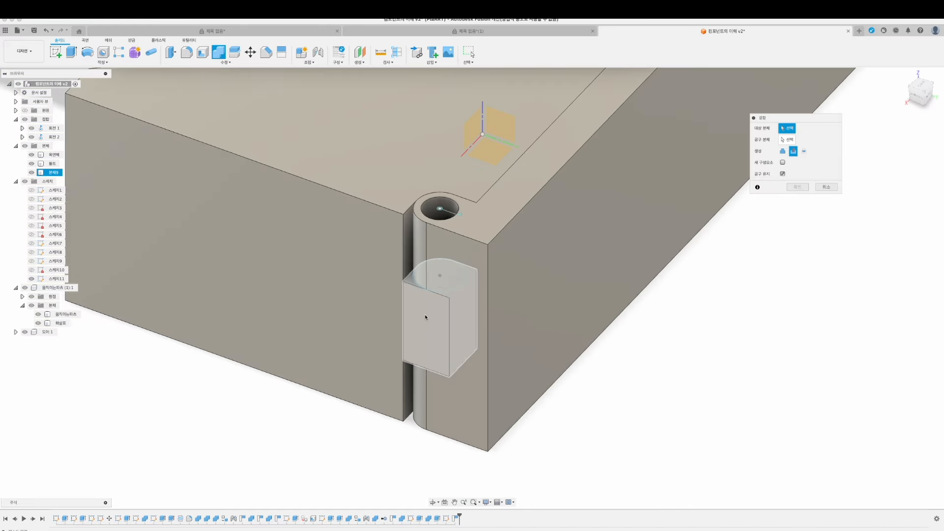
{"action": "left_click", "coordinate": [425, 314]}
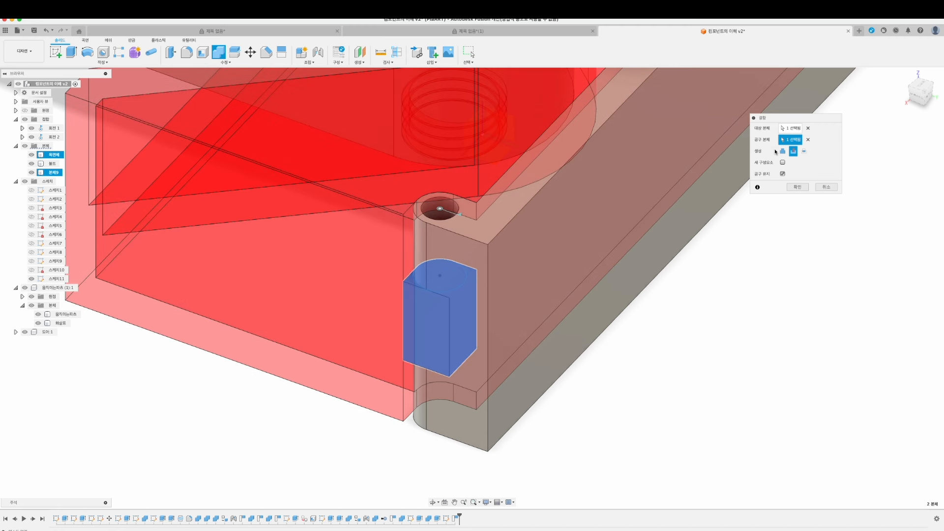
{"action": "left_click", "coordinate": [783, 151]}
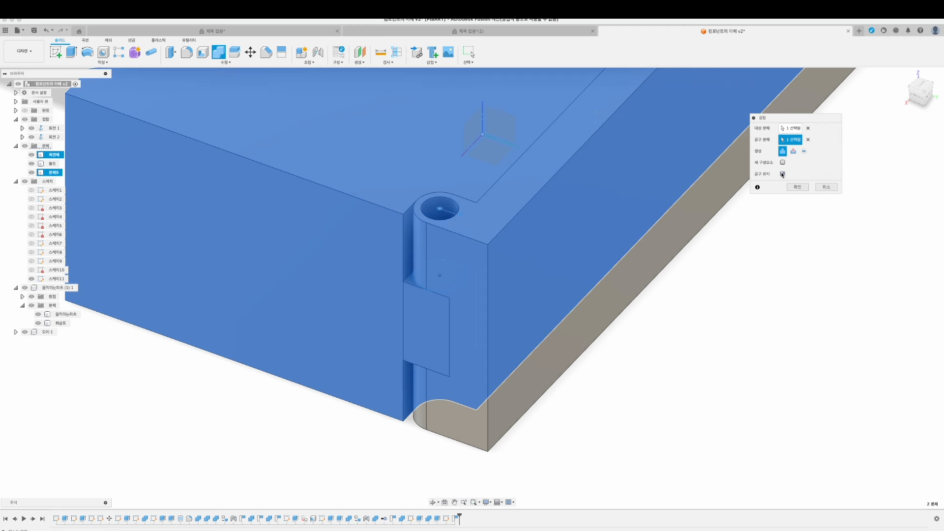
{"action": "left_click", "coordinate": [797, 187]}
{"action": "scroll", "coordinate": [721, 213], "scroll_direction": "up", "scroll_amount": 3}
{"action": "middle_click_drag", "start_coordinate": [521, 272], "coordinate": [609, 326], "text": "shift"}
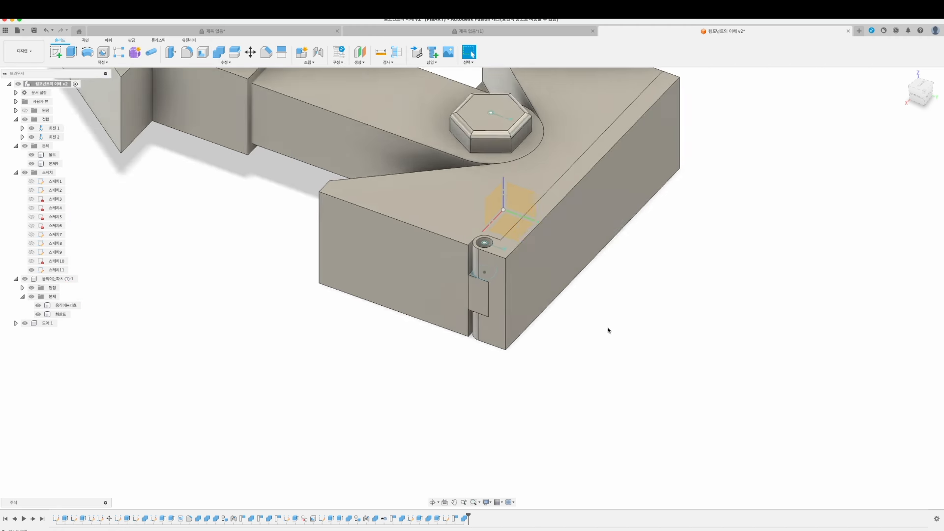
Hide the 도어 component to inspect the joined hinge knuckle, show it again and swing the door about its hinge.
{"action": "left_click", "coordinate": [24, 323]}
{"action": "middle_click_drag", "start_coordinate": [458, 366], "coordinate": [449, 346], "text": "shift"}
{"action": "scroll", "coordinate": [449, 346], "scroll_direction": "up", "scroll_amount": 5}
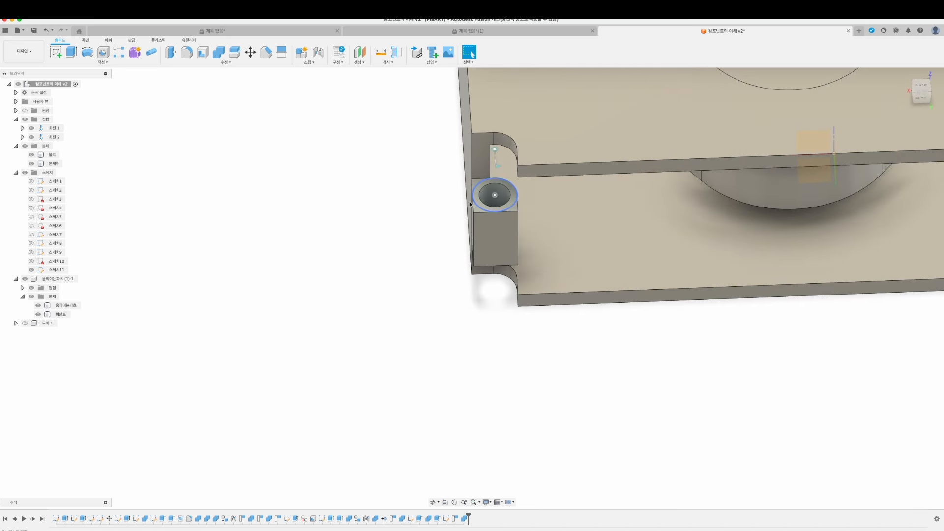
{"action": "left_click", "coordinate": [24, 323]}
{"action": "middle_click_drag", "start_coordinate": [510, 274], "coordinate": [529, 298], "text": "shift"}
{"action": "left_click_drag", "start_coordinate": [528, 299], "coordinate": [320, 313]}
{"action": "scroll", "coordinate": [387, 349], "scroll_direction": "down", "scroll_amount": 10}
{"action": "left_click_drag", "start_coordinate": [678, 339], "coordinate": [779, 290]}
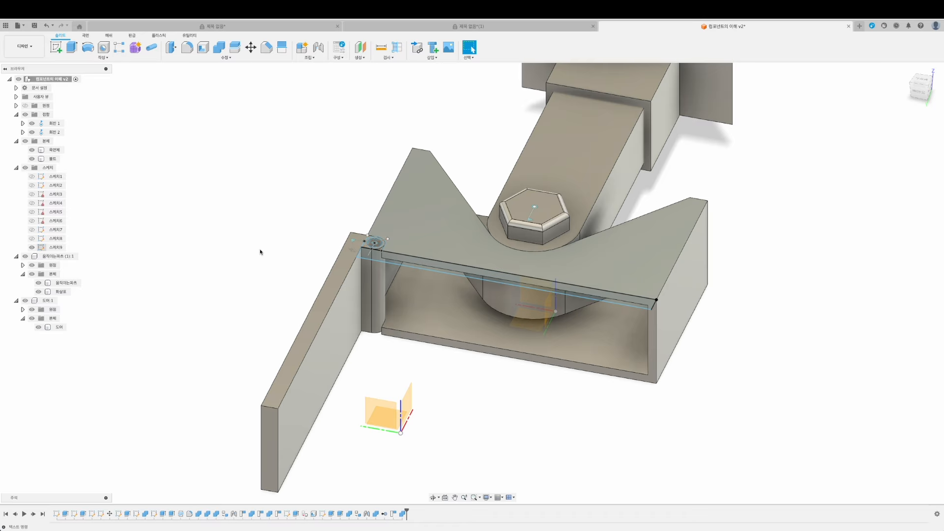
Examine the door's hinge knuckle and the block's clearance recess with the door open.
{"action": "middle_click_drag", "start_coordinate": [259, 249], "coordinate": [327, 249], "text": "shift"}
{"action": "scroll", "coordinate": [328, 255], "scroll_direction": "up", "scroll_amount": 5}
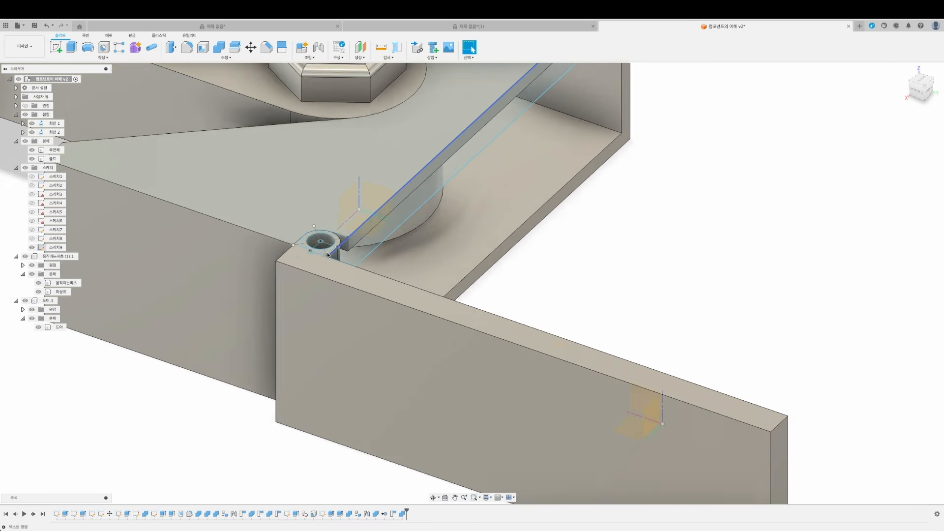
{"action": "scroll", "coordinate": [328, 255], "scroll_direction": "up", "scroll_amount": 2}
{"action": "scroll", "coordinate": [327, 222], "scroll_direction": "down", "scroll_amount": 8}
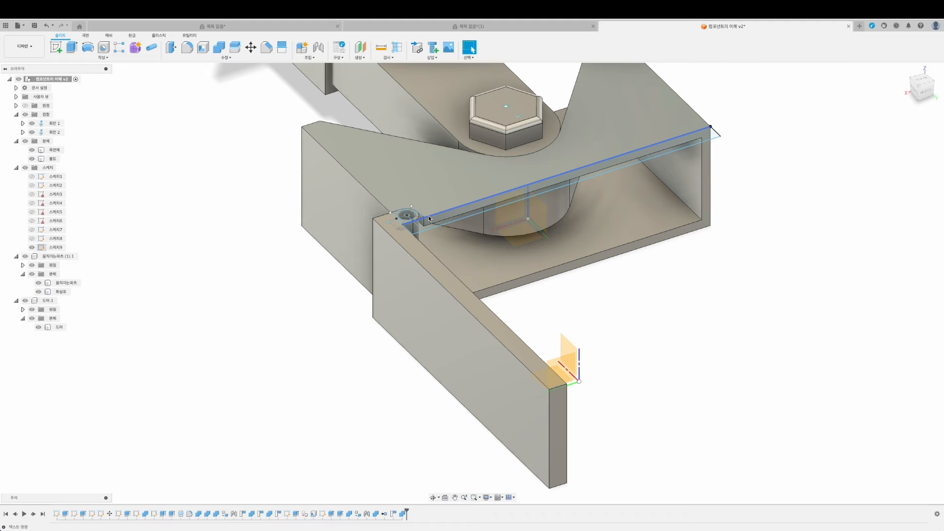
{"action": "scroll", "coordinate": [429, 220], "scroll_direction": "down", "scroll_amount": 3}
{"action": "scroll", "coordinate": [427, 218], "scroll_direction": "up", "scroll_amount": 5}
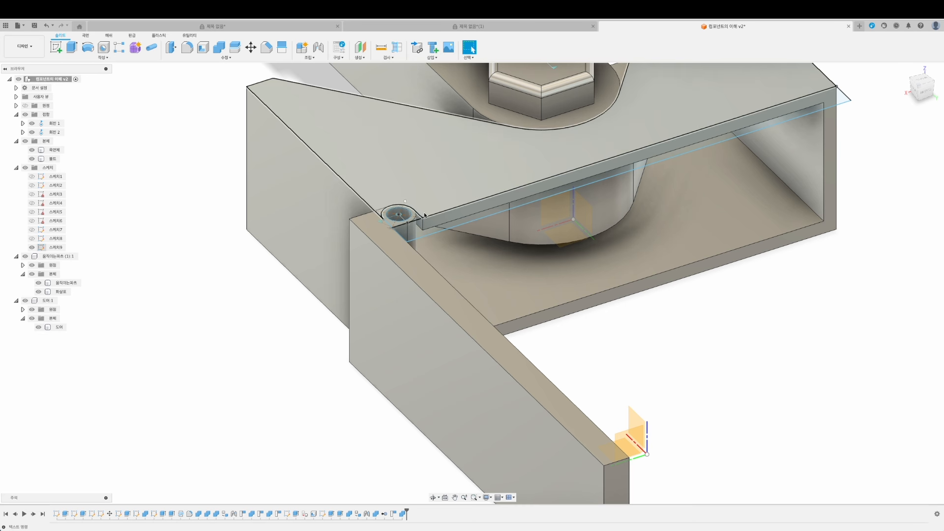
{"action": "middle_click_drag", "start_coordinate": [253, 299], "coordinate": [207, 306], "text": "shift"}
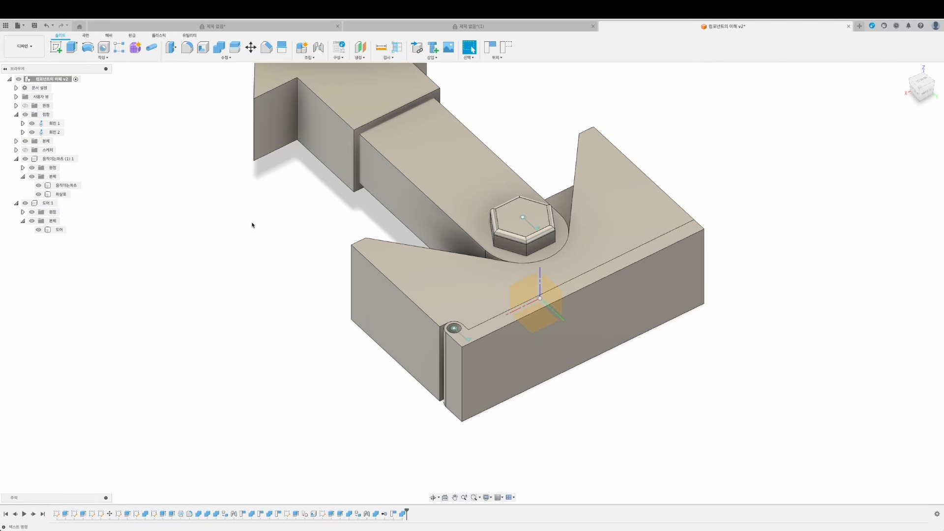
Examine the whole assembly of arrow, block and door with the door closed.
{"action": "scroll", "coordinate": [449, 311], "scroll_direction": "up", "scroll_amount": 2}
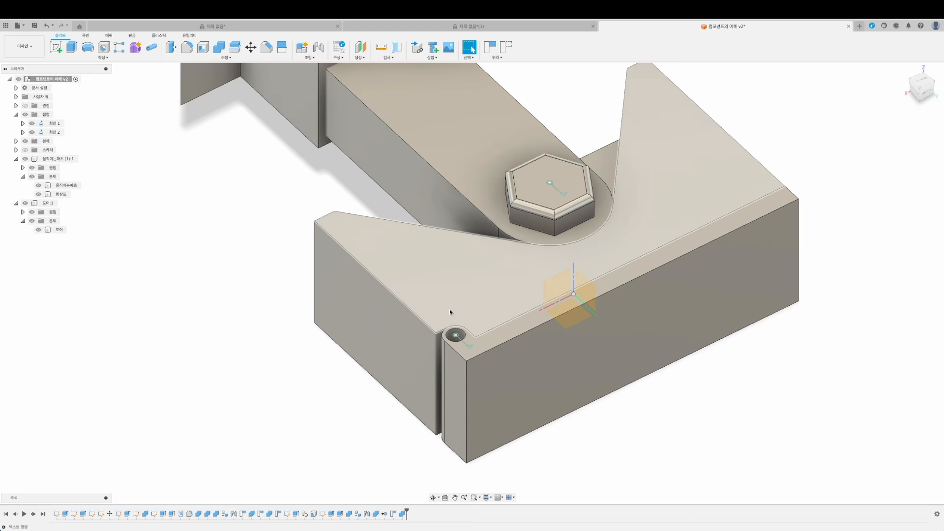
{"action": "scroll", "coordinate": [450, 312], "scroll_direction": "down", "scroll_amount": 4}
{"action": "middle_click_drag", "start_coordinate": [452, 312], "coordinate": [612, 390], "text": "shift"}
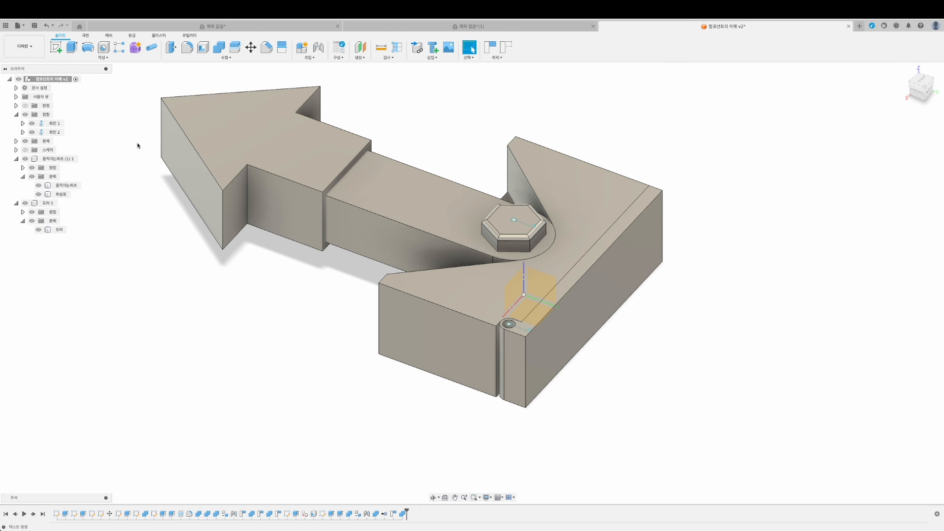
{"action": "middle_click_drag", "start_coordinate": [340, 344], "coordinate": [340, 323], "text": "shift"}
{"action": "left_click", "coordinate": [495, 406]}
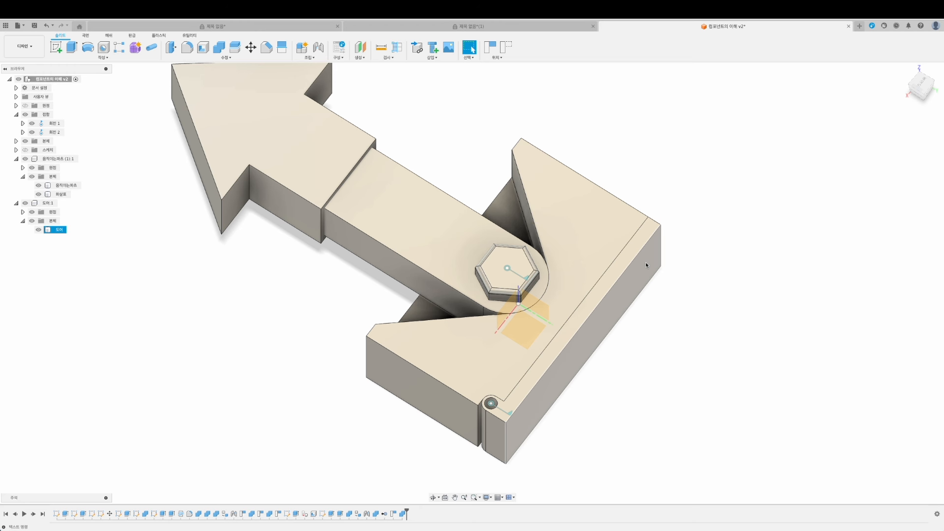
{"action": "middle_click_drag", "start_coordinate": [646, 264], "coordinate": [262, 79], "text": "shift"}
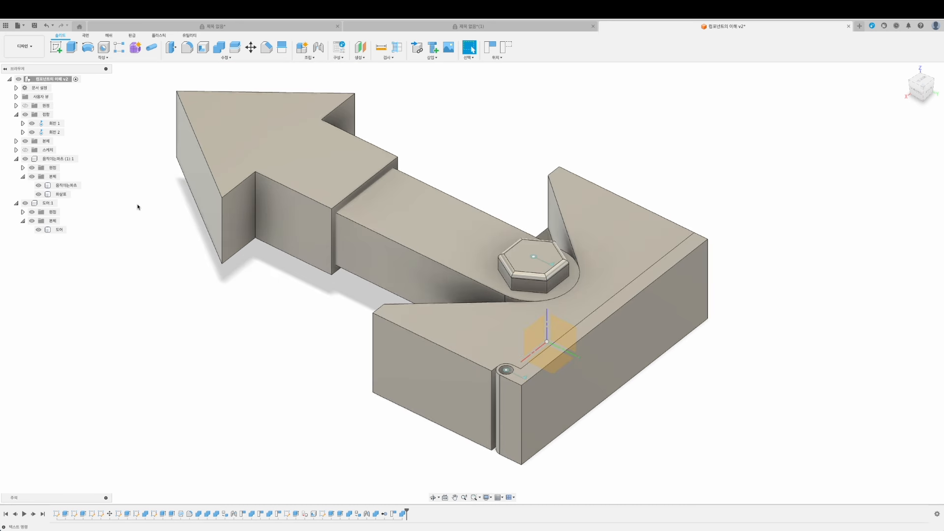
{"action": "middle_click_drag", "start_coordinate": [140, 210], "coordinate": [183, 228]}
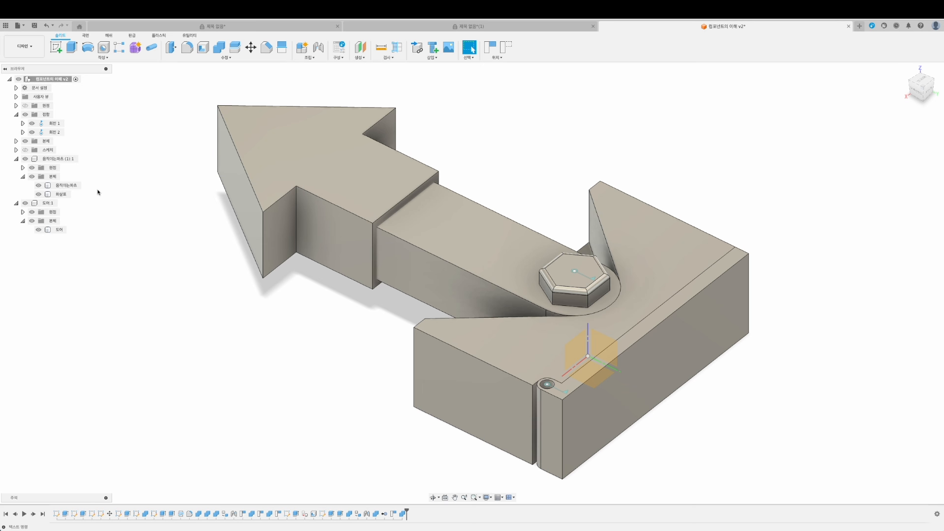
Collapse the joint folder and 도어 component in the browser and activate the 움직이는파츠 (1):1 component.
{"action": "left_click", "coordinate": [16, 114]}
{"action": "left_click", "coordinate": [16, 185]}
{"action": "left_click", "coordinate": [34, 141]}
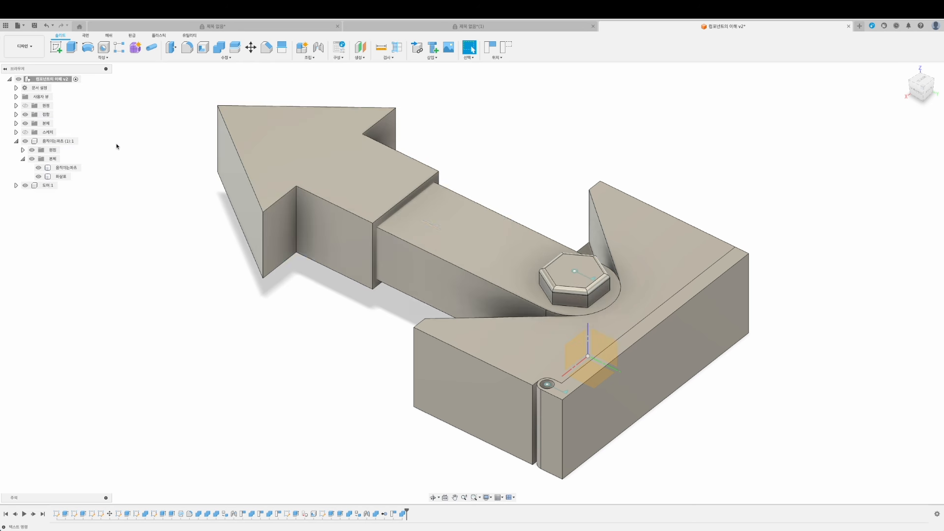
{"action": "left_click", "coordinate": [83, 142]}
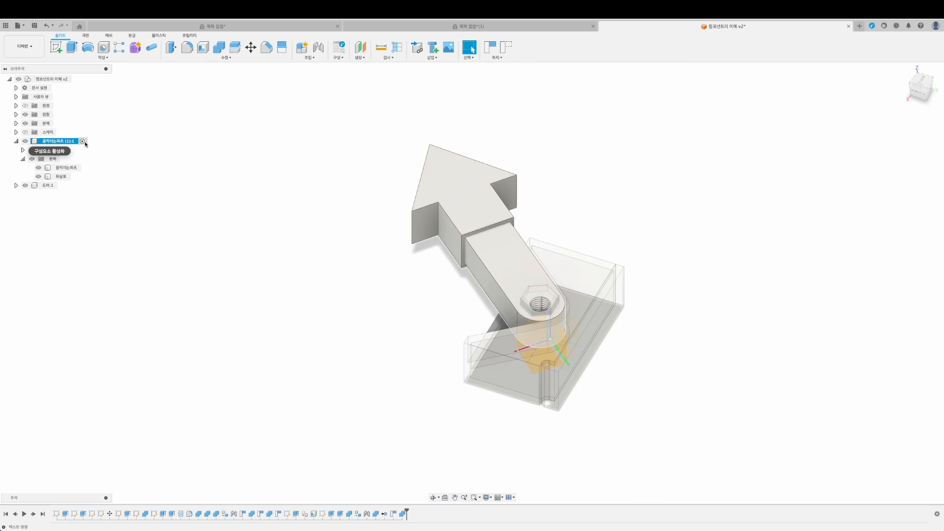
Turn on component dragging and try to move the active arrow component.
{"action": "left_click", "coordinate": [461, 241]}
{"action": "left_click", "coordinate": [426, 256]}
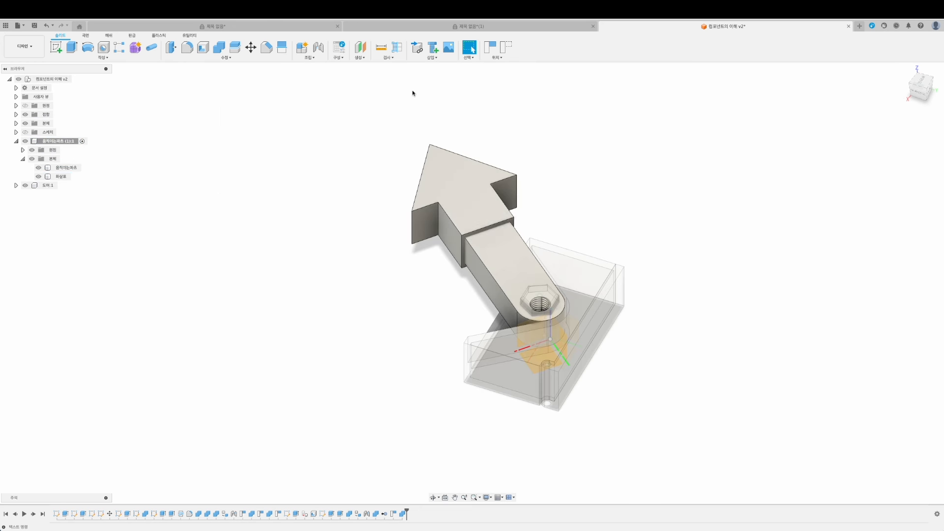
{"action": "left_click", "coordinate": [473, 58]}
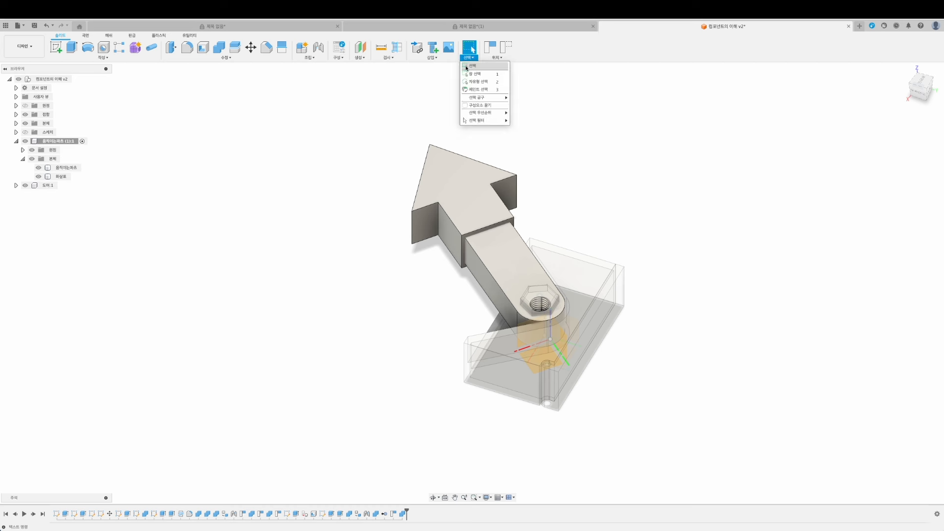
{"action": "left_click", "coordinate": [466, 106]}
{"action": "left_click_drag", "start_coordinate": [456, 219], "coordinate": [413, 246]}
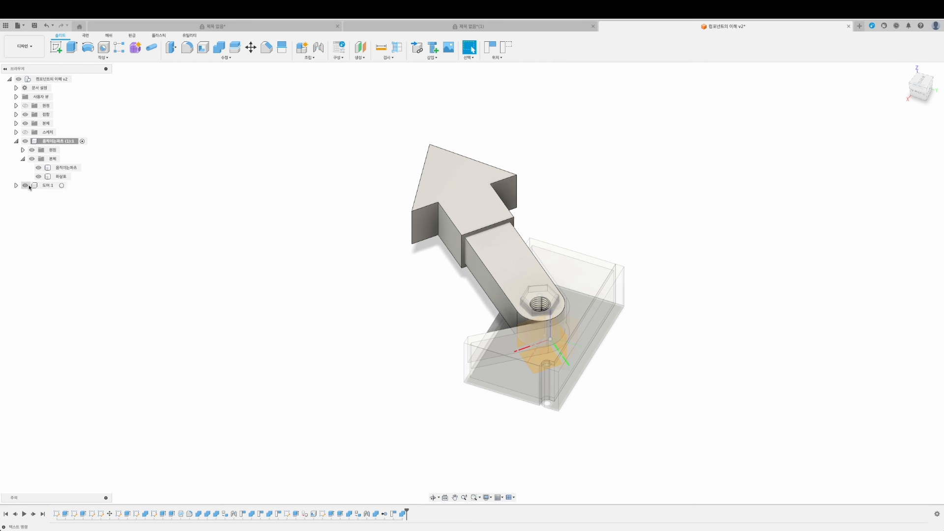
Activate the 도어:1 component and swing the door open about its hinge to view it in isolation.
{"action": "left_click", "coordinate": [62, 186]}
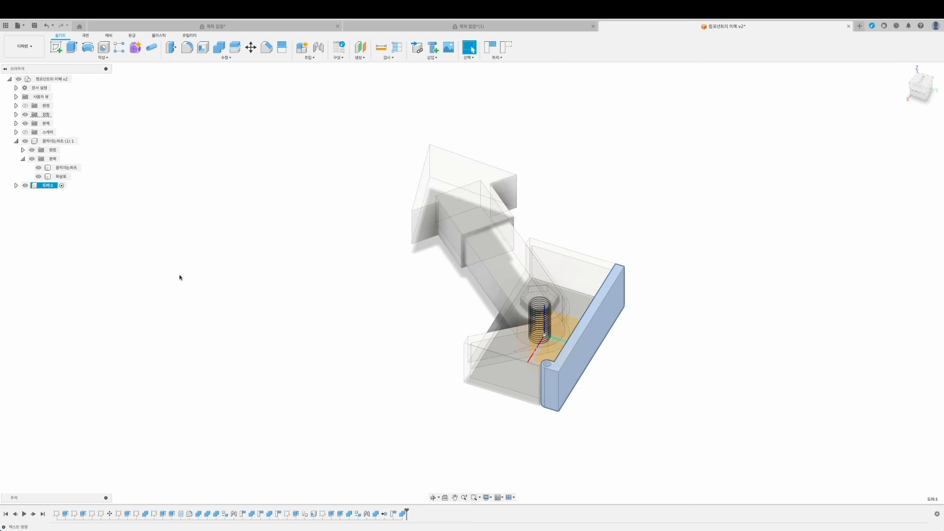
{"action": "left_click_drag", "start_coordinate": [637, 375], "coordinate": [718, 308]}
{"action": "middle_click_drag", "start_coordinate": [719, 308], "coordinate": [433, 260], "text": "shift"}
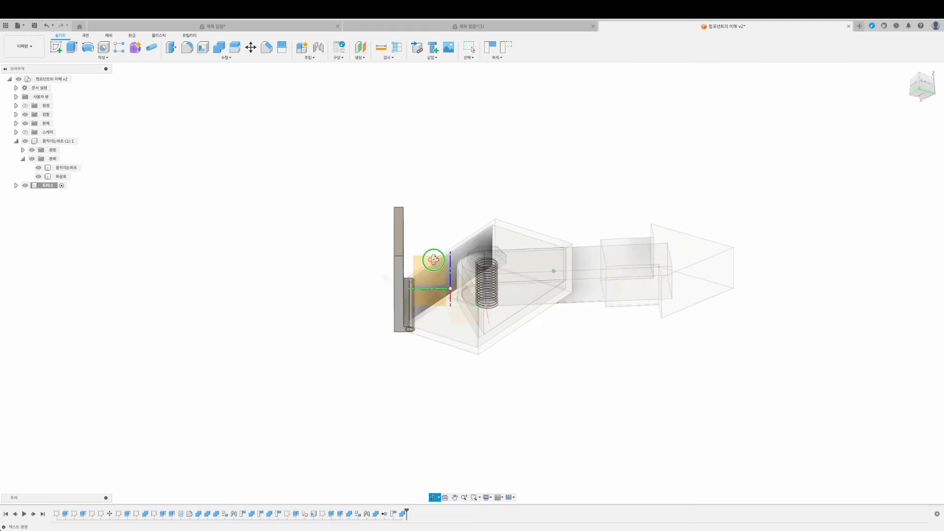
{"action": "scroll", "coordinate": [433, 260], "scroll_direction": "up", "scroll_amount": 6}
{"action": "left_click_drag", "start_coordinate": [428, 256], "coordinate": [408, 250]}
{"action": "middle_click_drag", "start_coordinate": [405, 258], "coordinate": [392, 376], "text": "shift"}
{"action": "scroll", "coordinate": [395, 354], "scroll_direction": "up", "scroll_amount": 3}
{"action": "scroll", "coordinate": [397, 339], "scroll_direction": "down", "scroll_amount": 5}
{"action": "middle_click_drag", "start_coordinate": [558, 388], "coordinate": [612, 343], "text": "shift"}
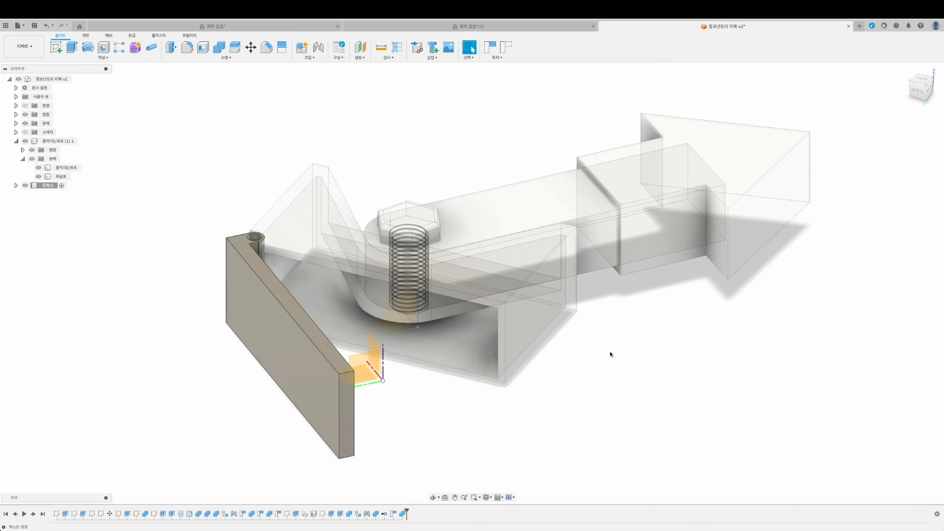